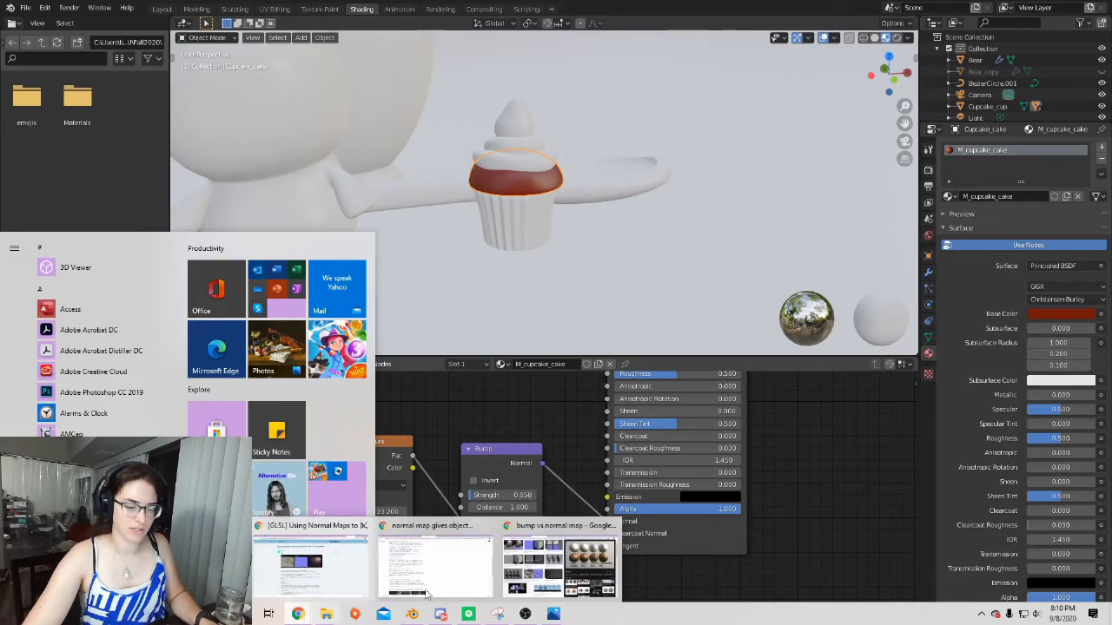
Switch to Chrome and view the image comparing base model, bump, normal and displacement maps.
{"action": "left_click", "coordinate": [586, 560]}
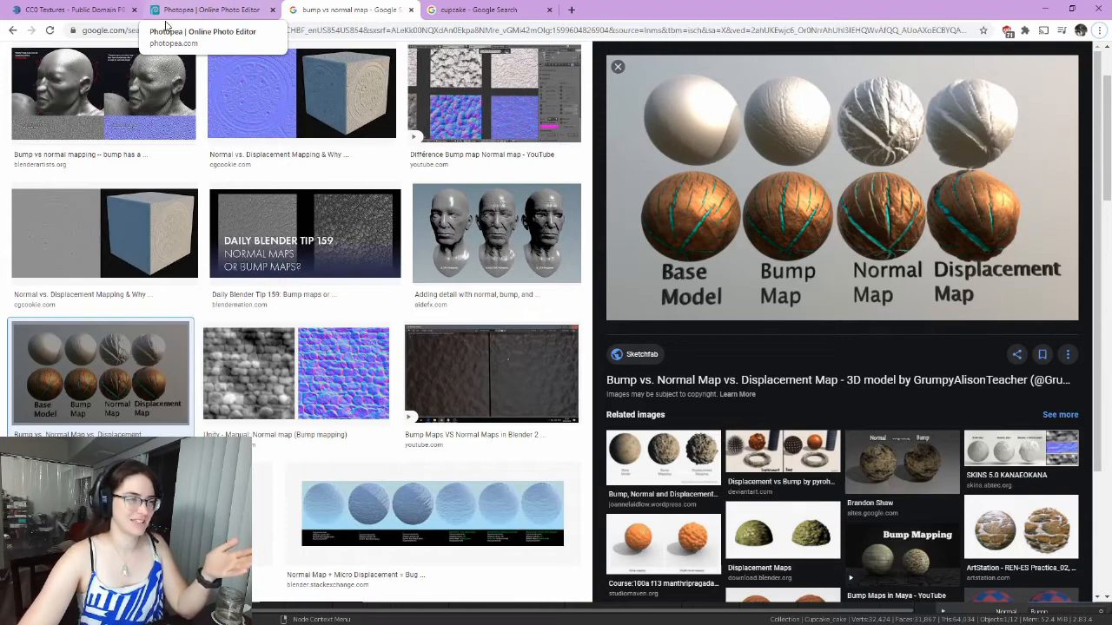
{"action": "left_click", "coordinate": [161, 12]}
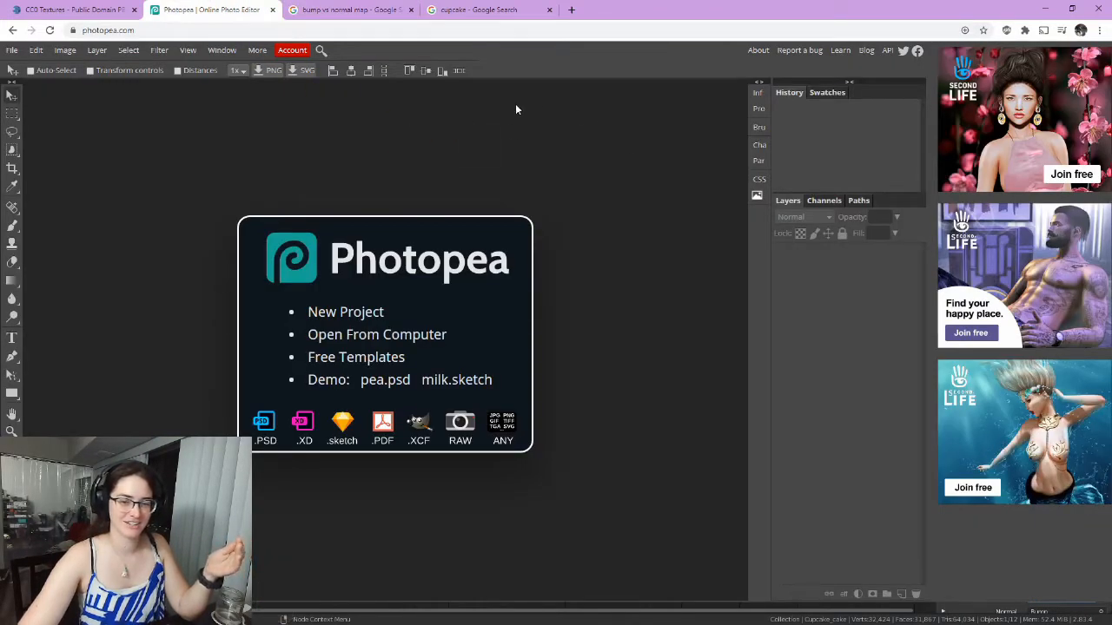
{"action": "left_click", "coordinate": [365, 12]}
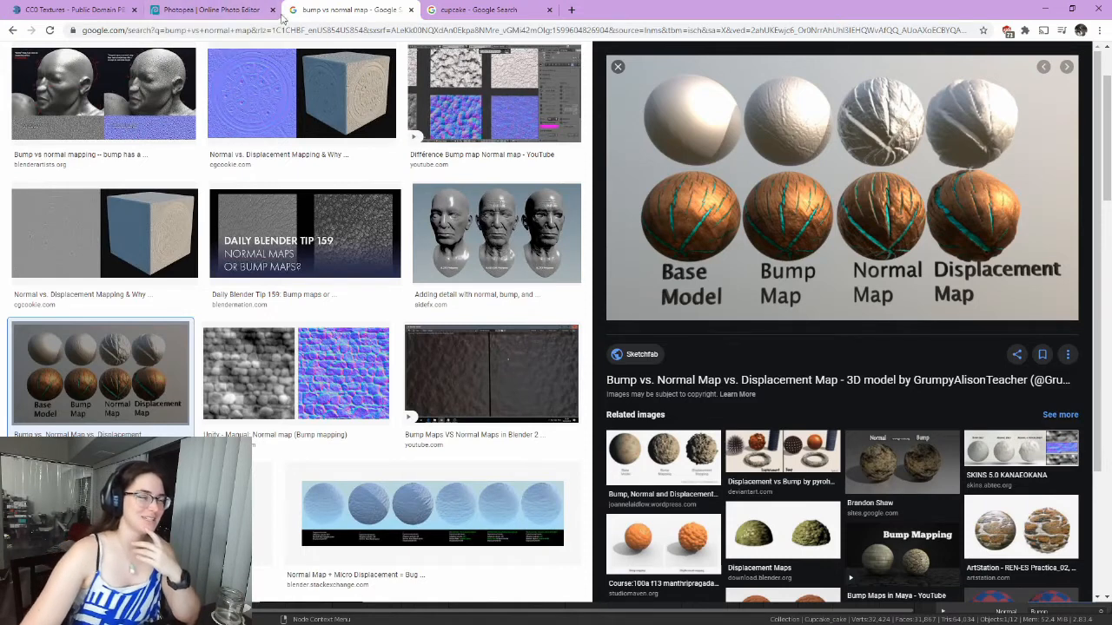
Go to the Photopea online editor and check whether the ad blocker is enabled for the site.
{"action": "left_click", "coordinate": [218, 15]}
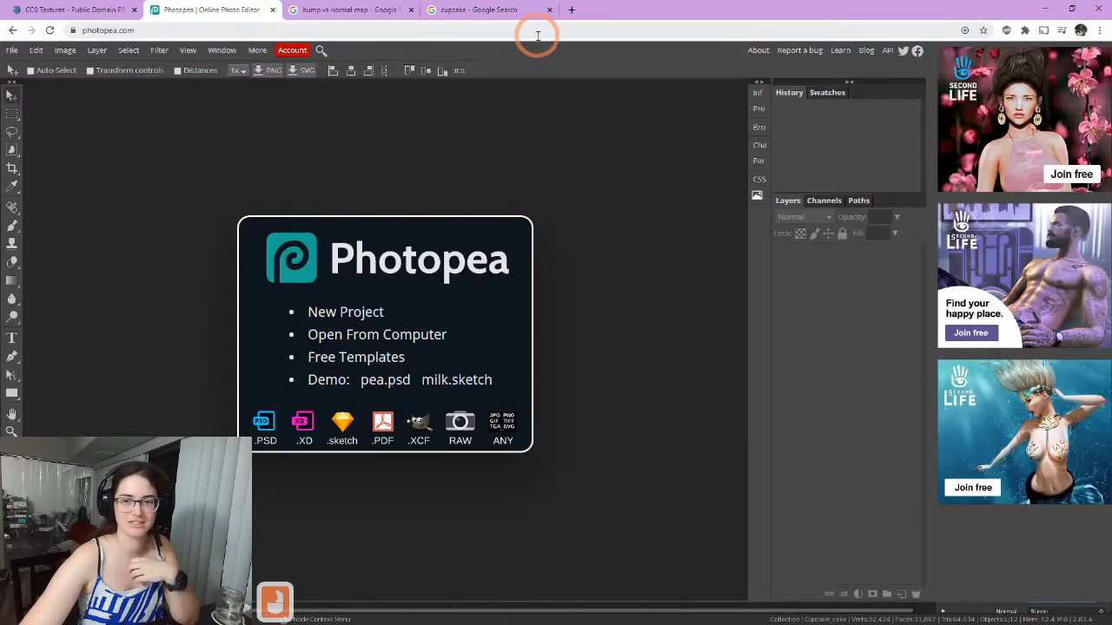
{"action": "left_click", "coordinate": [1007, 30]}
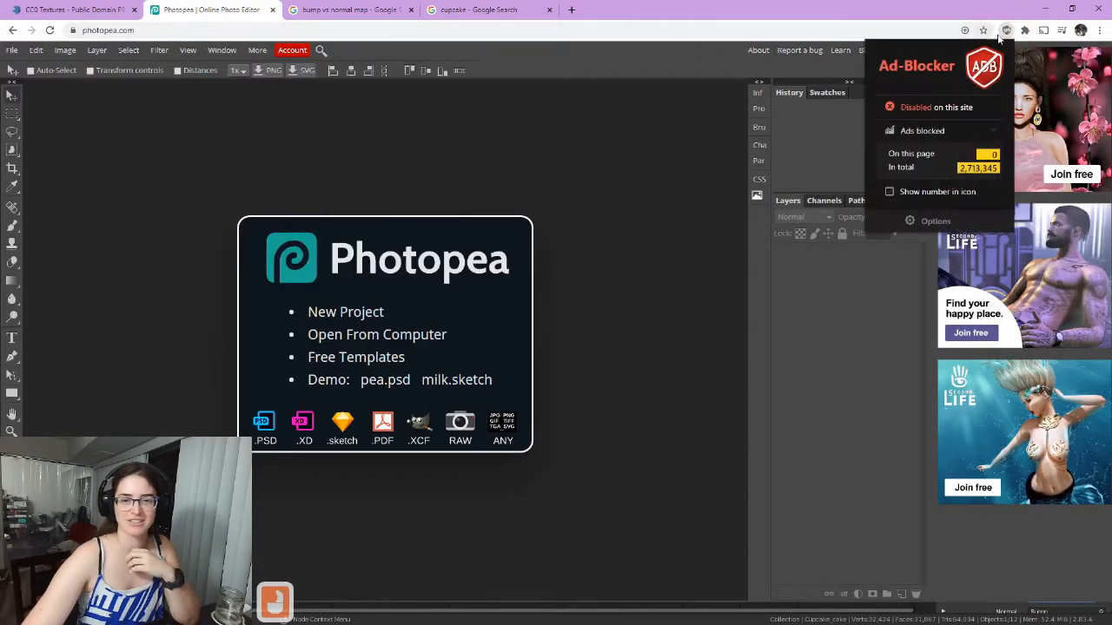
{"action": "left_click", "coordinate": [240, 15]}
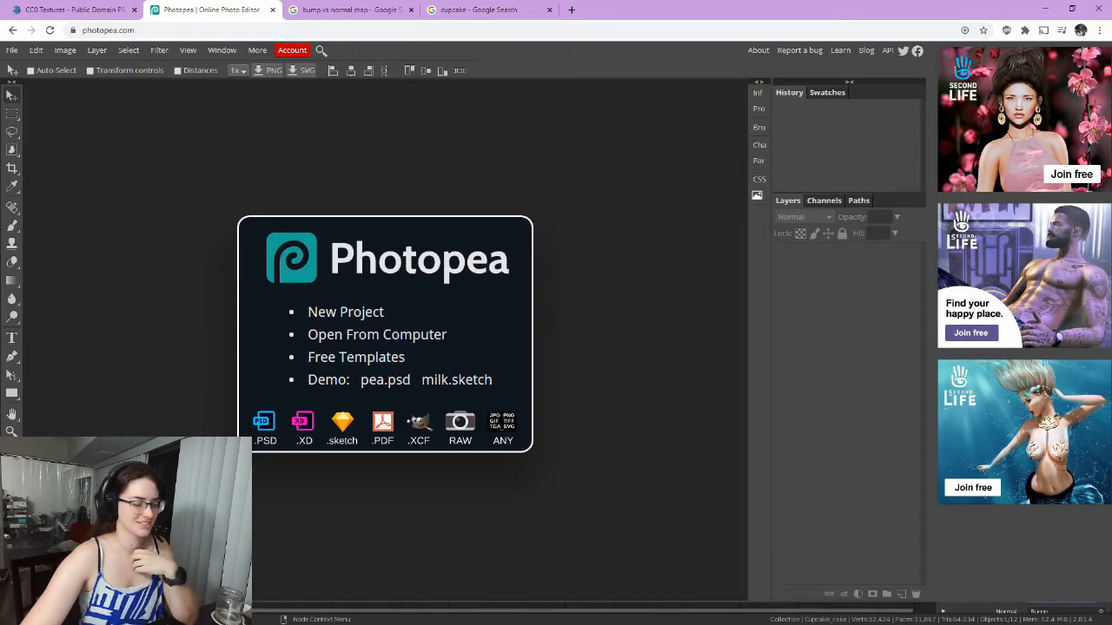
Switch to OBS and move the webcam source higher in the Class Recording scene.
{"action": "key", "text": "super"}
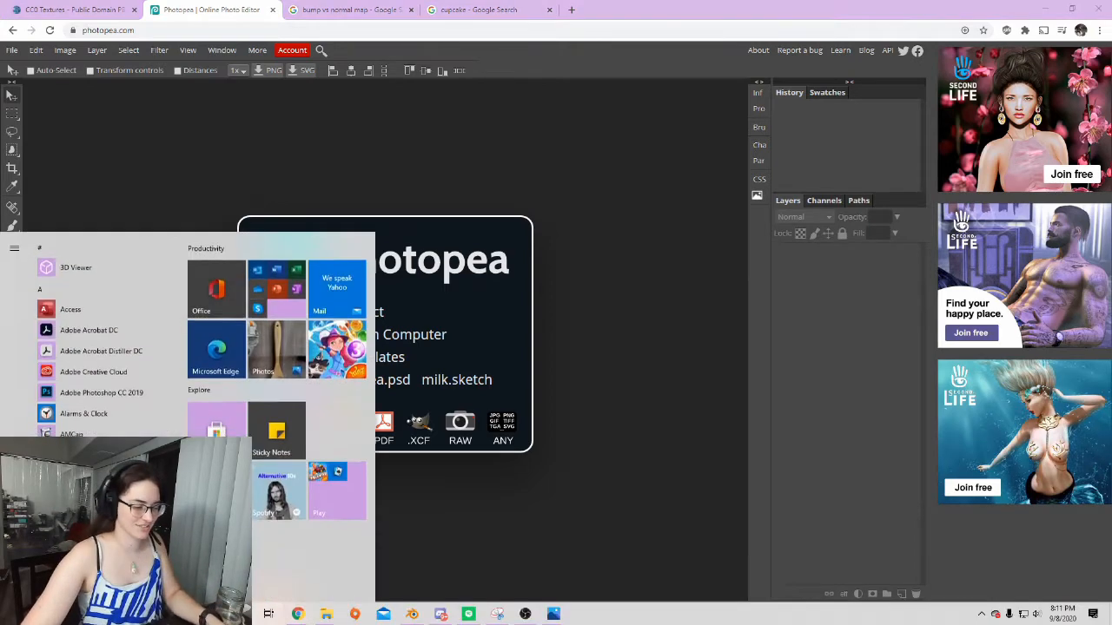
{"action": "left_click", "coordinate": [502, 614]}
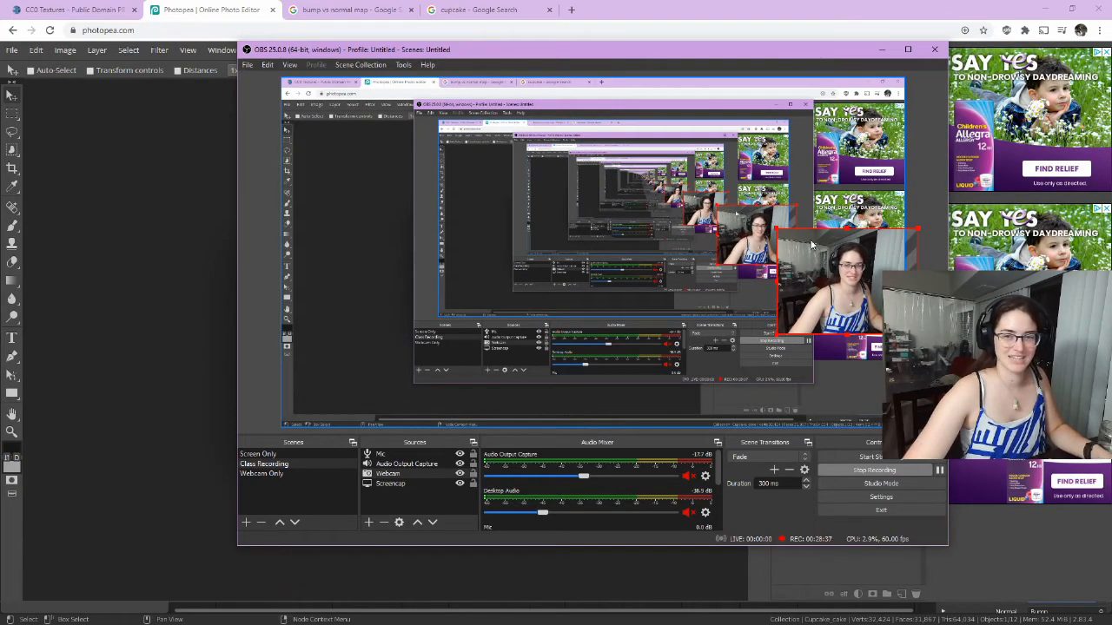
{"action": "left_click_drag", "start_coordinate": [811, 244], "coordinate": [840, 179]}
{"action": "left_click", "coordinate": [840, 178]}
Return to Photopea and locate the Normal Map filter among the 3D filters.
{"action": "left_click", "coordinate": [228, 6]}
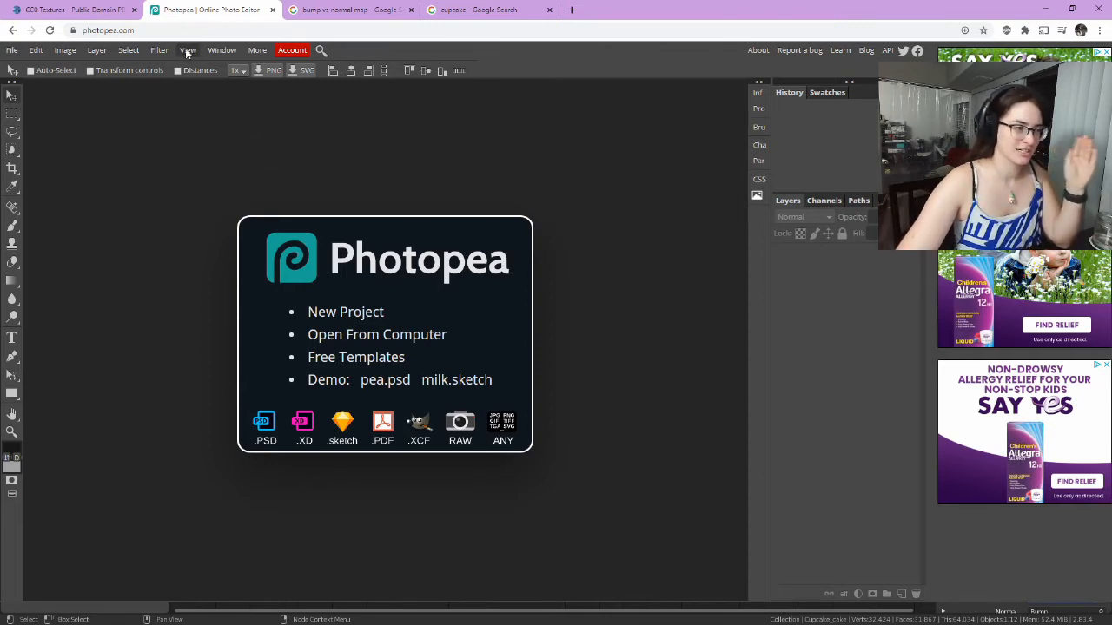
{"action": "left_click", "coordinate": [159, 51]}
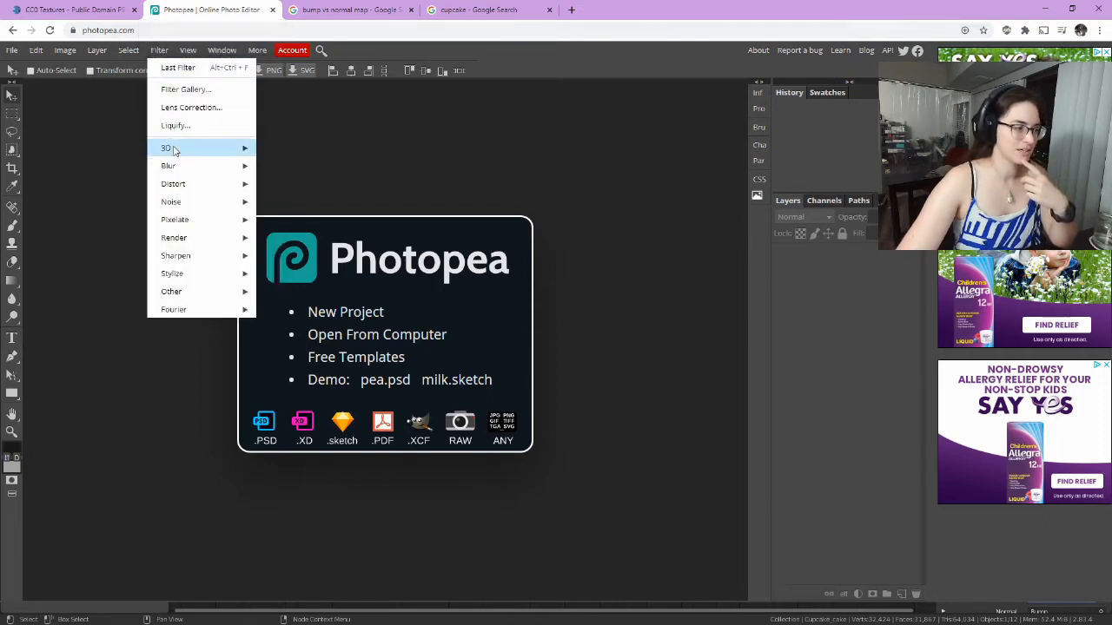
{"action": "mouse_move", "coordinate": [174, 152]}
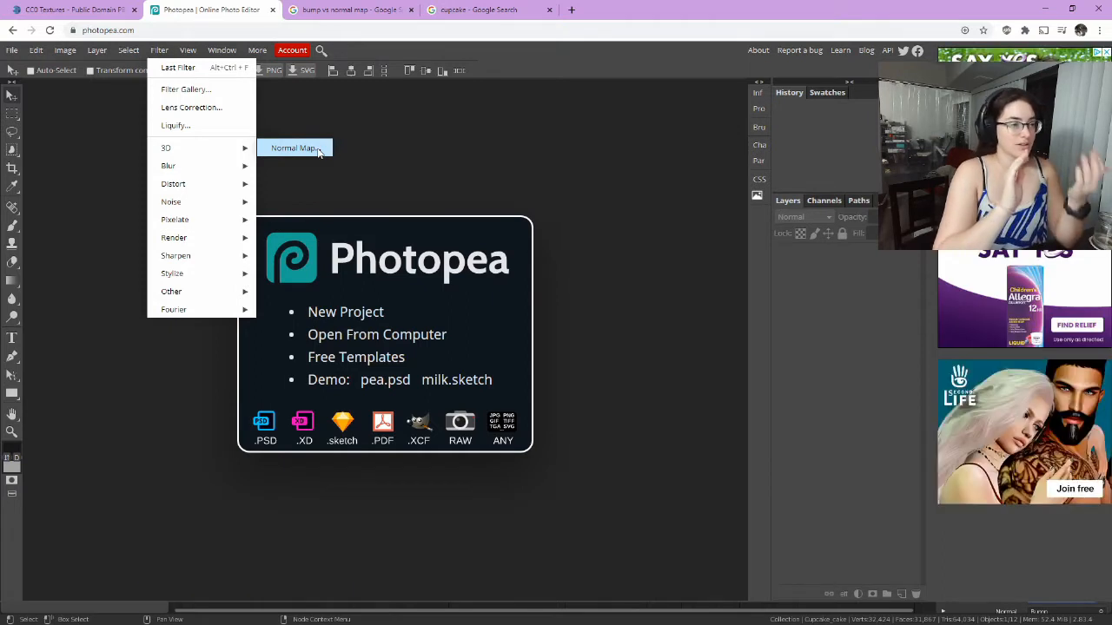
Search CC0 Textures for "mud" and look through the resulting materials.
{"action": "left_click", "coordinate": [97, 11]}
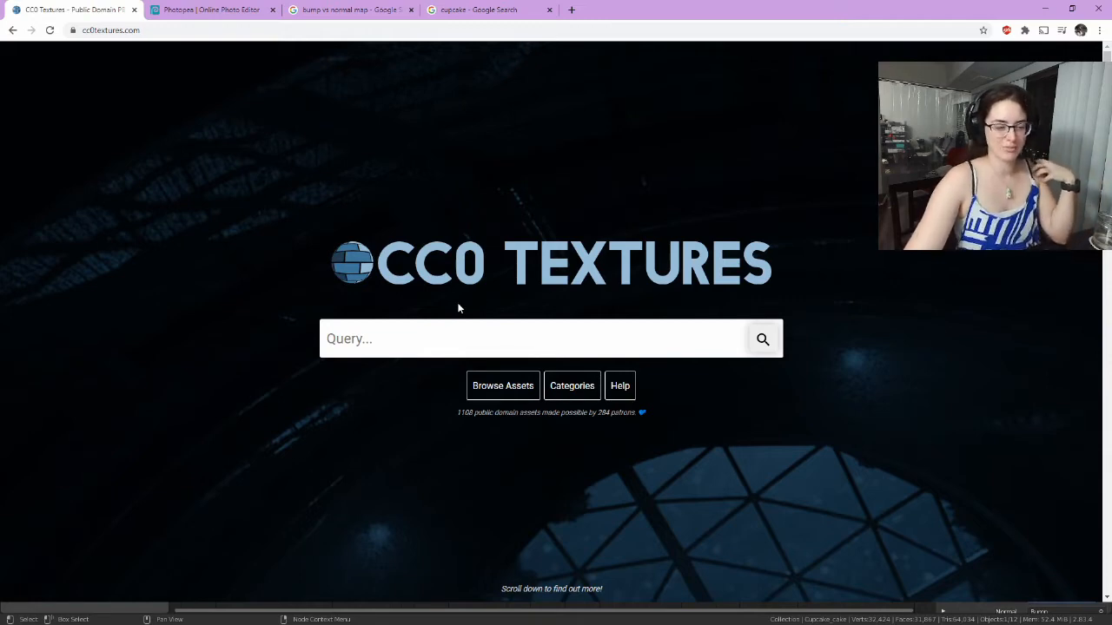
{"action": "left_click", "coordinate": [529, 340]}
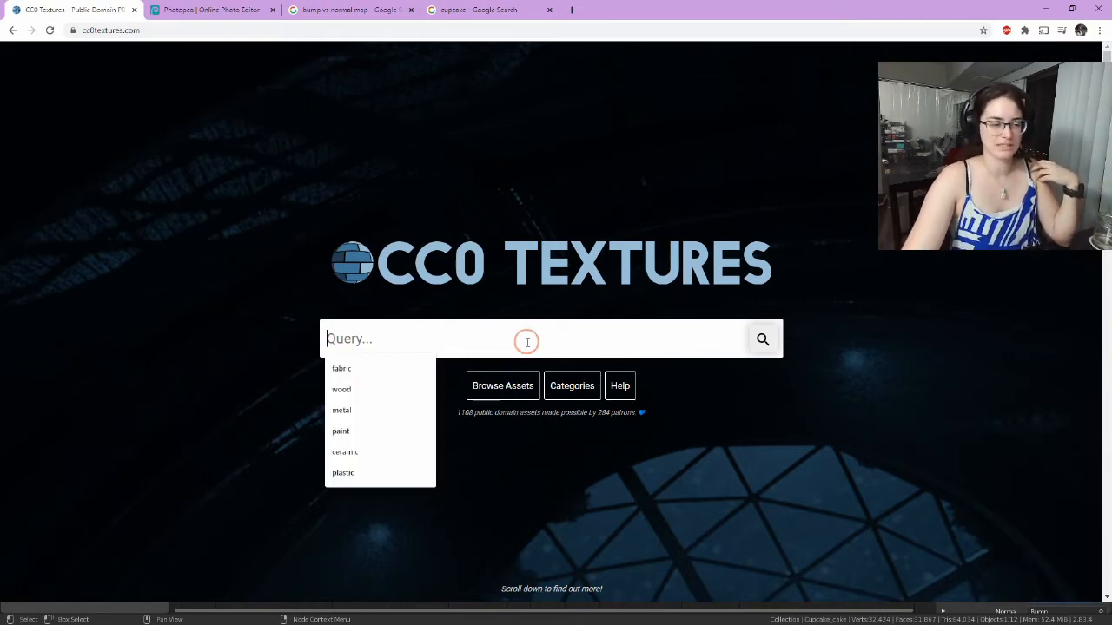
{"action": "type", "text": "mud"}
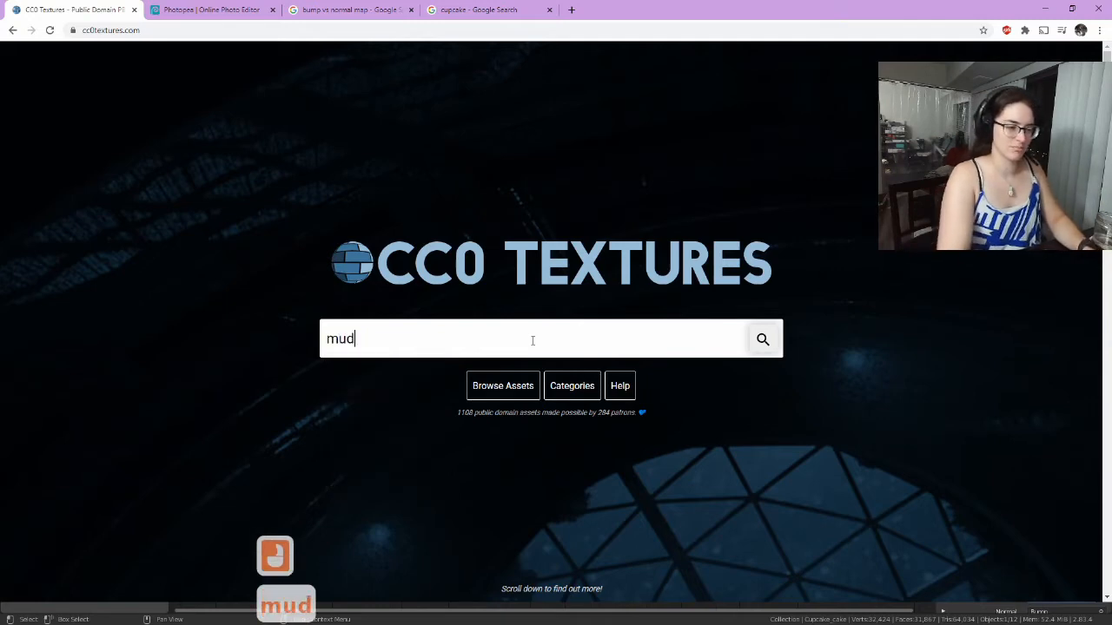
{"action": "key", "text": "Return"}
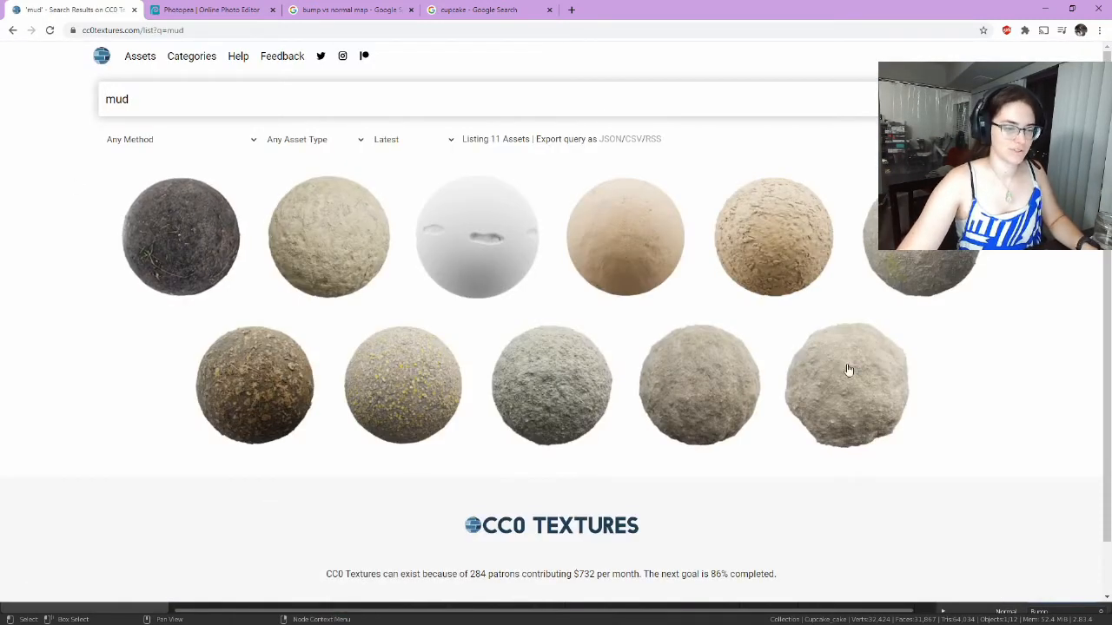
{"action": "scroll", "coordinate": [633, 350], "scroll_direction": "down", "scroll_amount": 4}
{"action": "scroll", "coordinate": [469, 339], "scroll_direction": "up", "scroll_amount": 3}
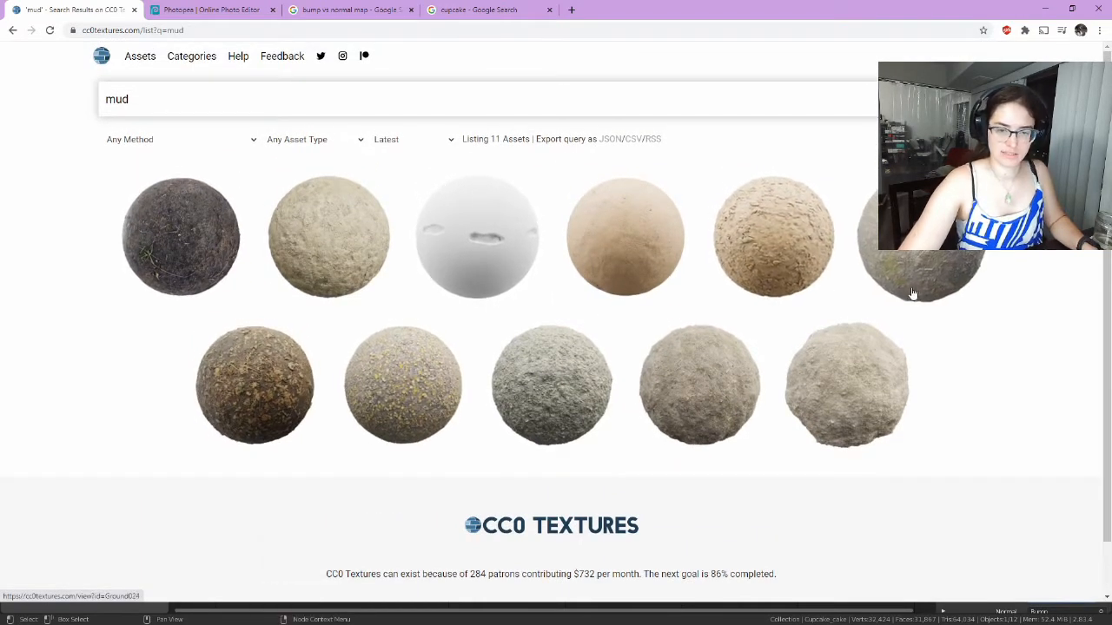
Open the Ground 025 texture and examine its sphere preview, download sizes and flat texture preview.
{"action": "left_click", "coordinate": [741, 277]}
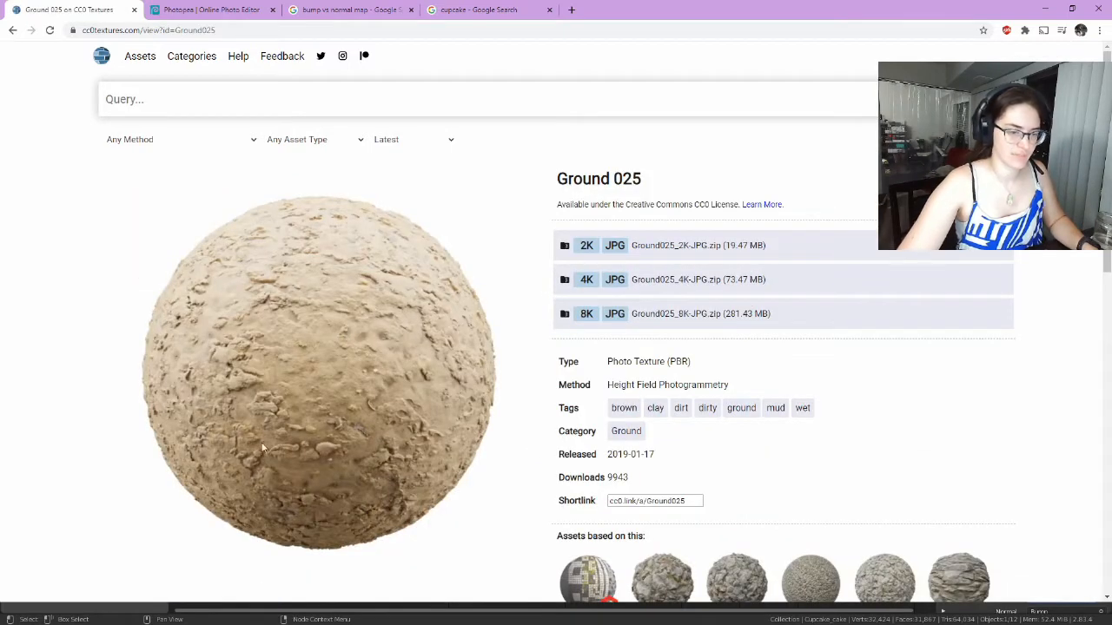
{"action": "scroll", "coordinate": [309, 288], "scroll_direction": "down", "scroll_amount": 3}
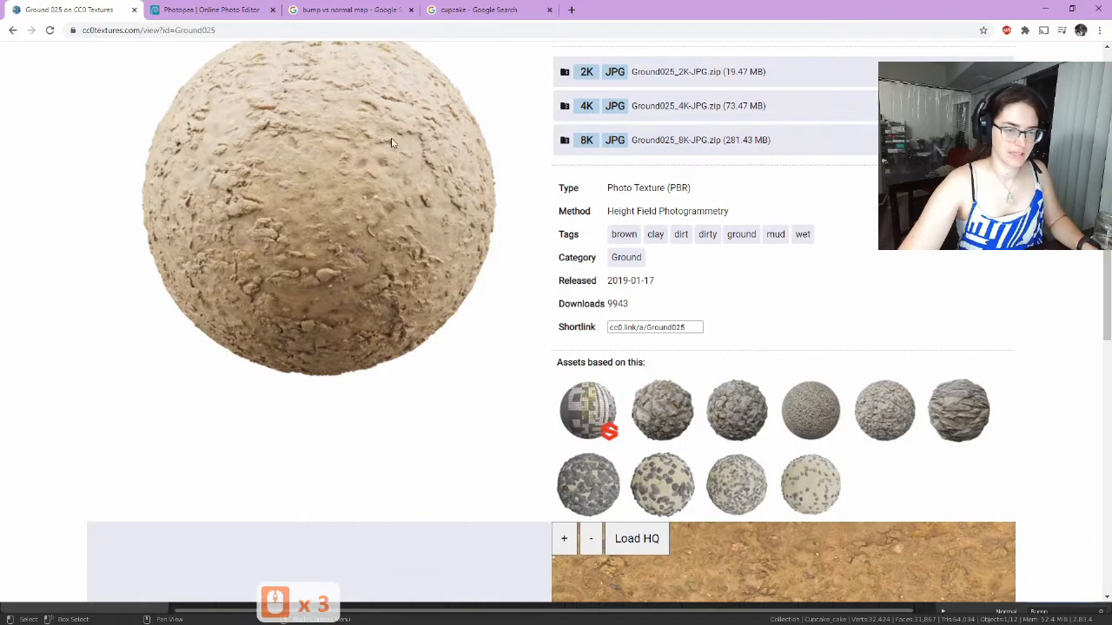
{"action": "scroll", "coordinate": [392, 144], "scroll_direction": "up", "scroll_amount": 3}
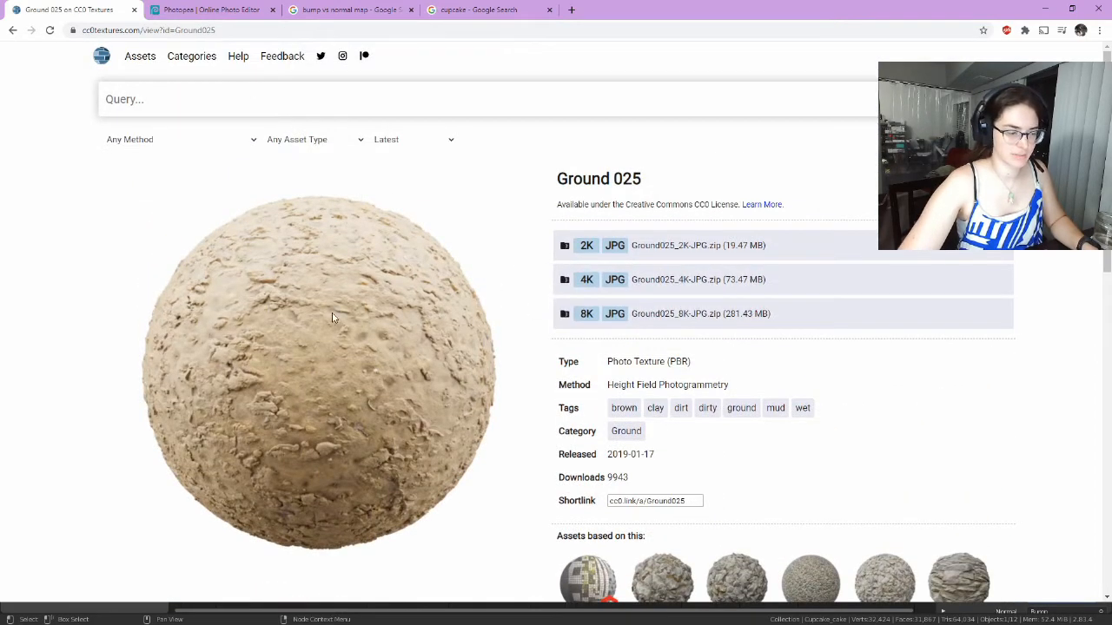
{"action": "scroll", "coordinate": [334, 319], "scroll_direction": "down", "scroll_amount": 8}
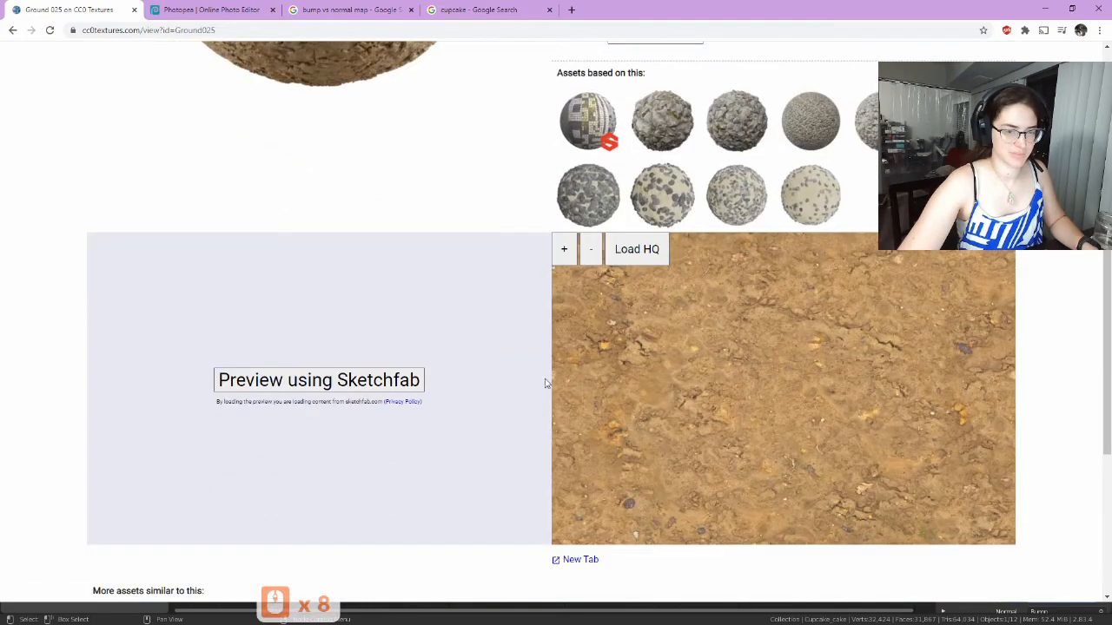
{"action": "scroll", "coordinate": [451, 350], "scroll_direction": "up", "scroll_amount": 7}
Return to the mud results and view the smoother Ground 026 texture.
{"action": "key", "text": "alt+Left"}
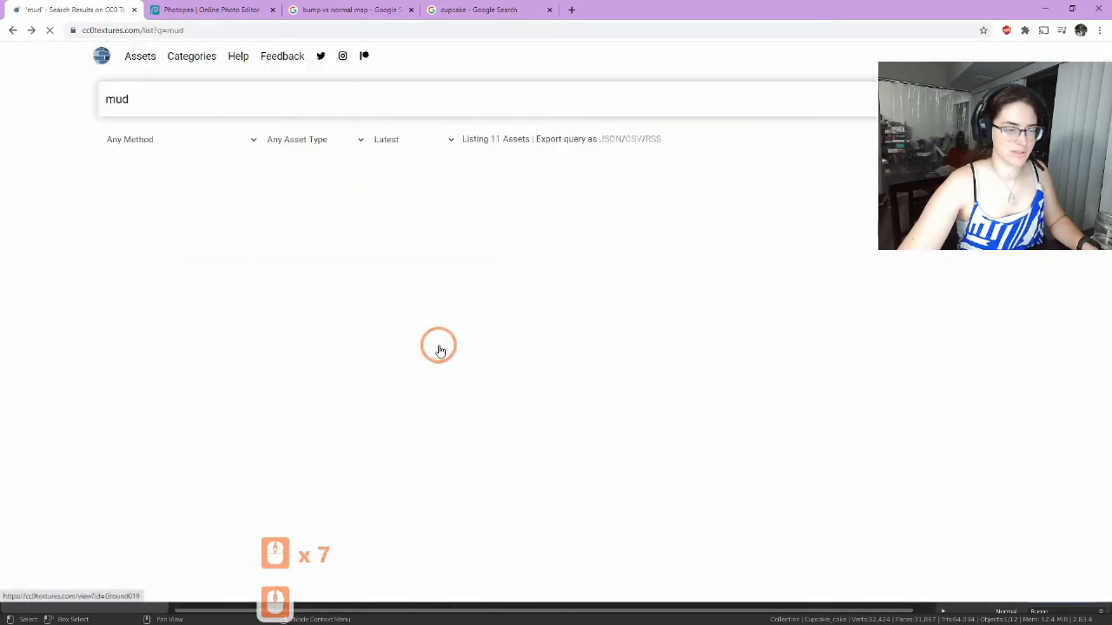
{"action": "left_click", "coordinate": [639, 236]}
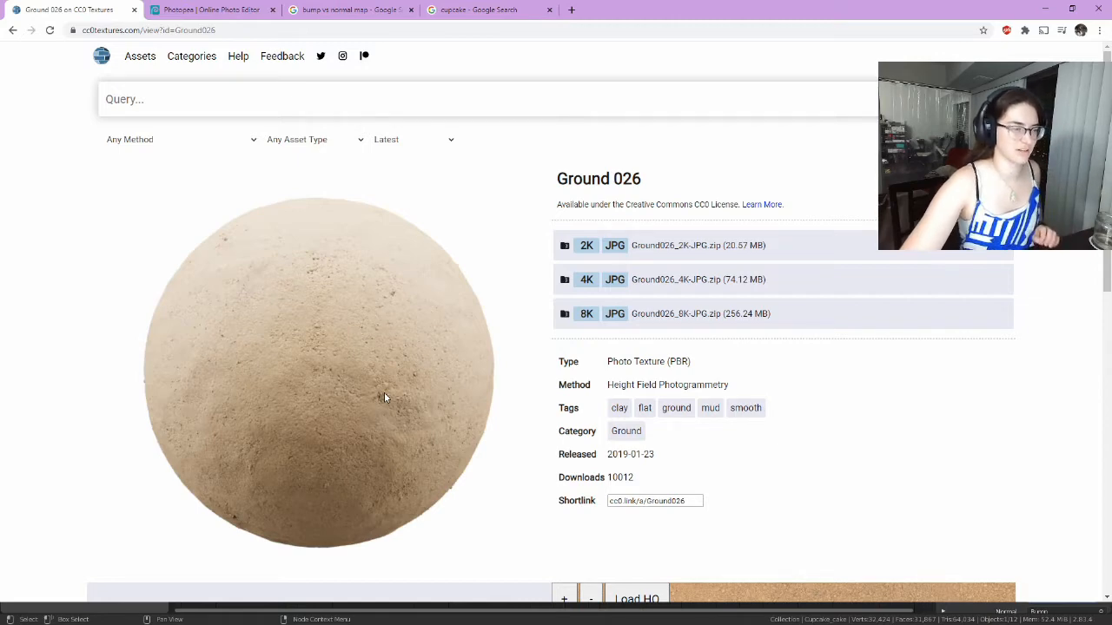
{"action": "key", "text": "alt+Left"}
Search CC0 Textures for "wood" and look through the resulting materials.
{"action": "left_click_drag", "start_coordinate": [188, 99], "coordinate": [39, 98]}
{"action": "type", "text": "wood"}
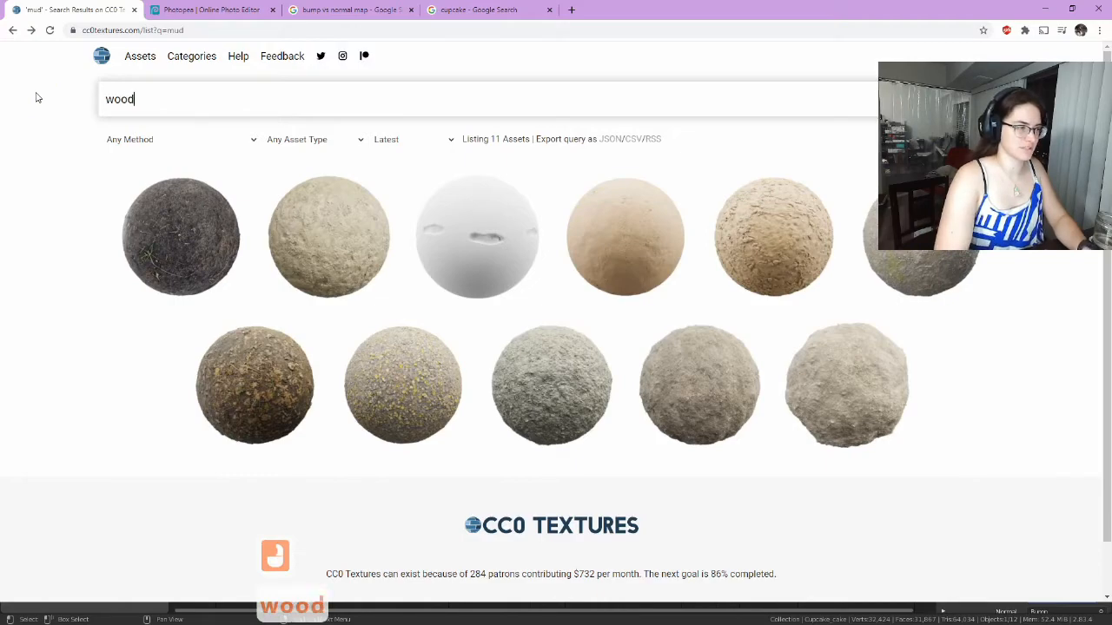
{"action": "key", "text": "Return"}
{"action": "scroll", "coordinate": [789, 449], "scroll_direction": "down", "scroll_amount": 8}
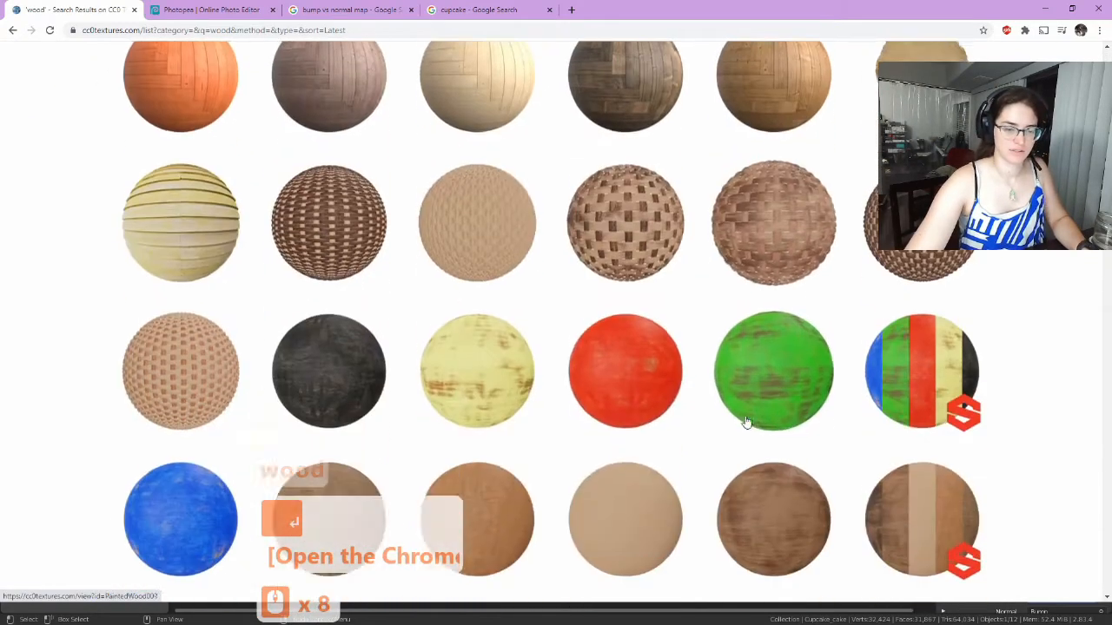
{"action": "scroll", "coordinate": [342, 288], "scroll_direction": "up", "scroll_amount": 12}
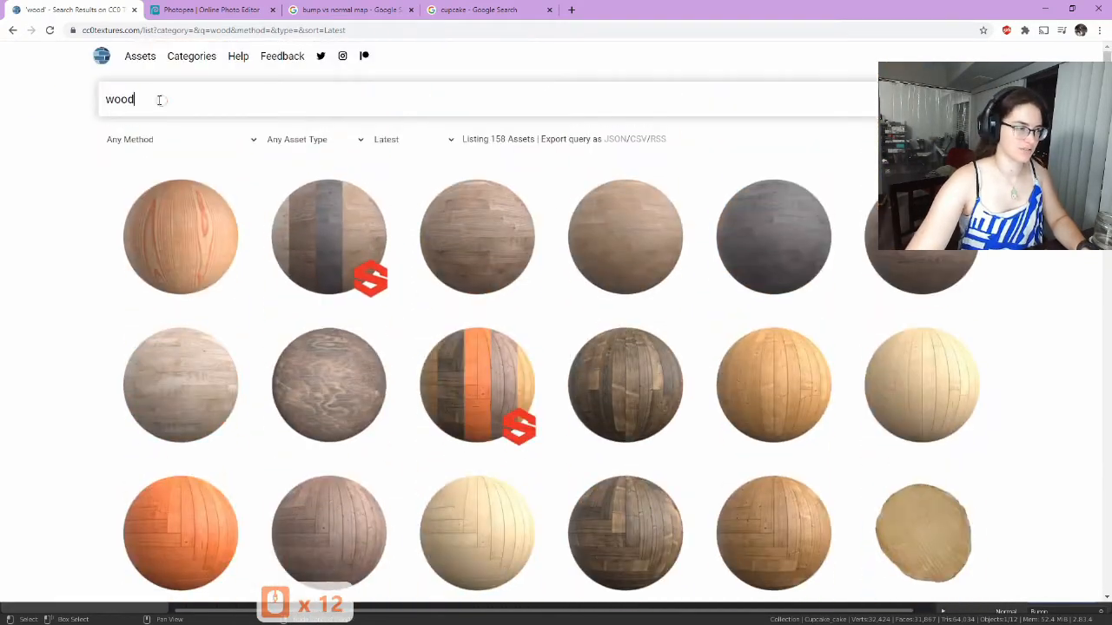
Search CC0 Textures for "fabric" and open the yellow Fabric 035 texture.
{"action": "left_click_drag", "start_coordinate": [159, 99], "coordinate": [3, 83]}
{"action": "type", "text": "fabric"}
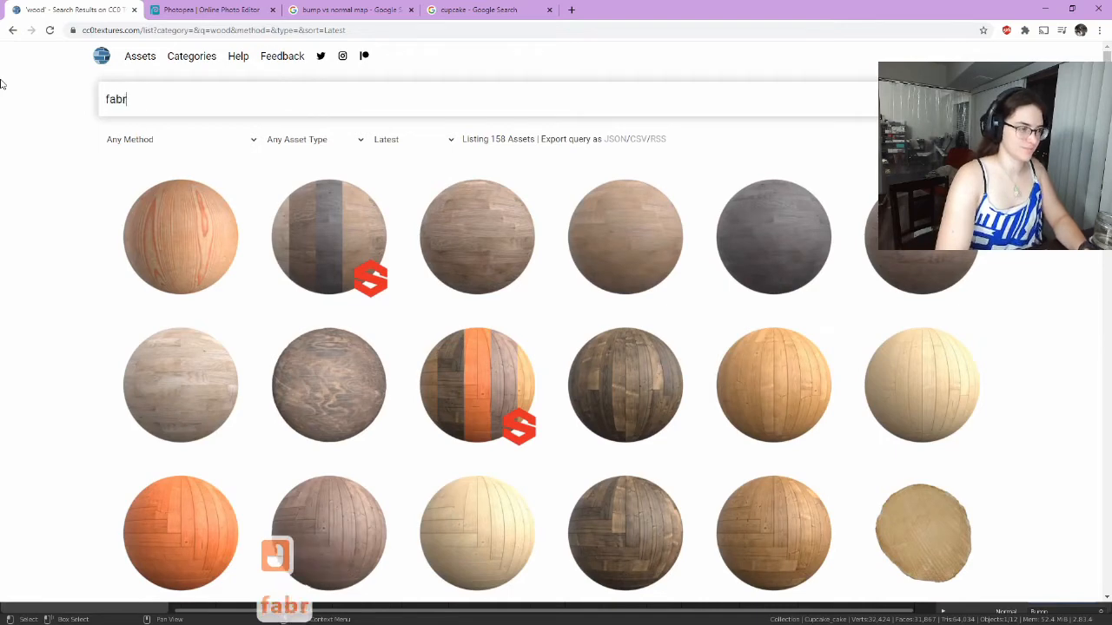
{"action": "key", "text": "Return"}
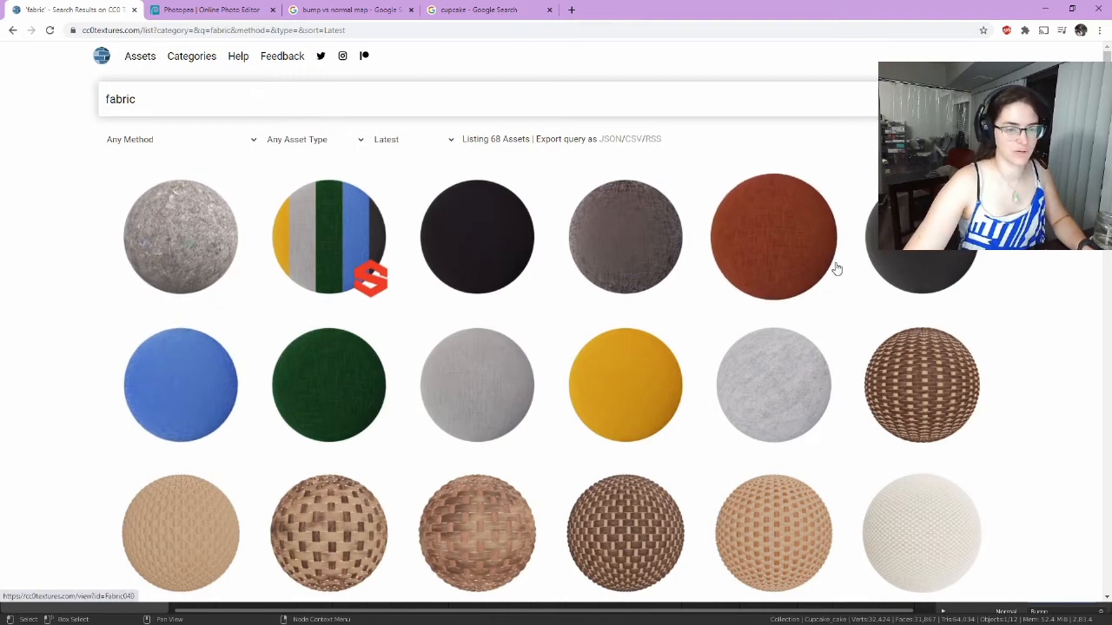
{"action": "scroll", "coordinate": [321, 330], "scroll_direction": "down", "scroll_amount": 4}
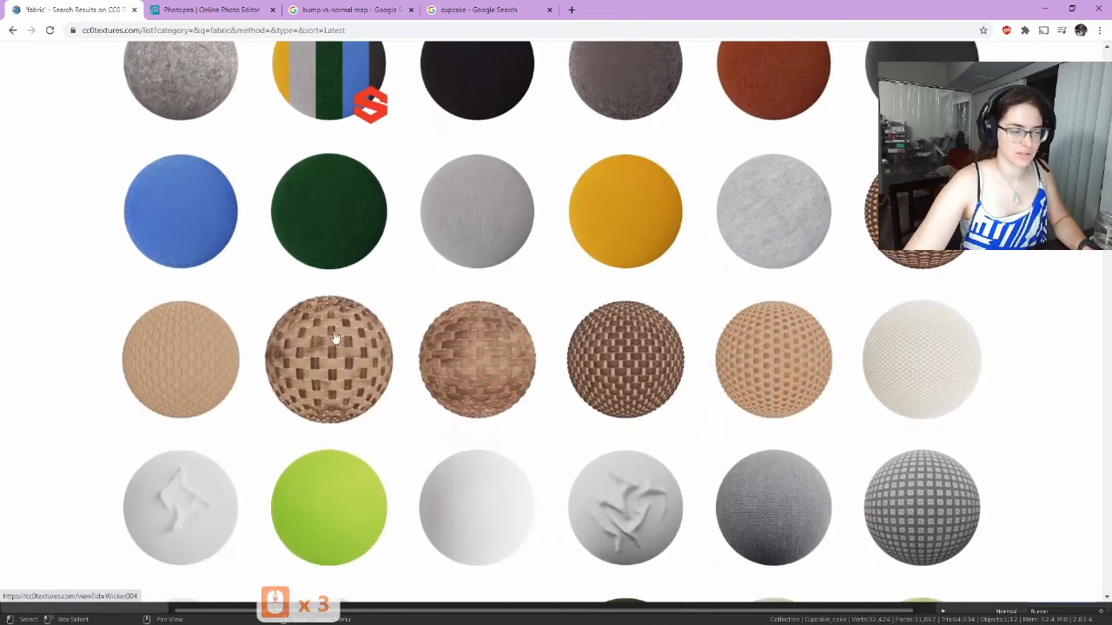
{"action": "left_click", "coordinate": [666, 161]}
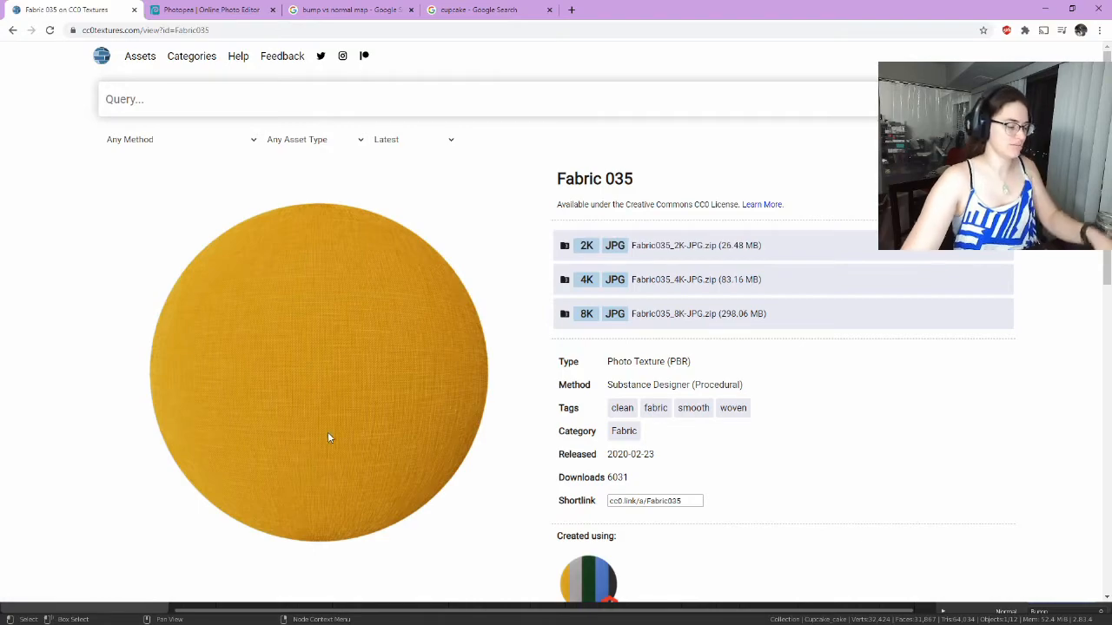
Switch to the VCU folder in File Explorer and open Fall2020 > Materials.
{"action": "key", "text": "super"}
{"action": "mouse_move", "coordinate": [323, 615]}
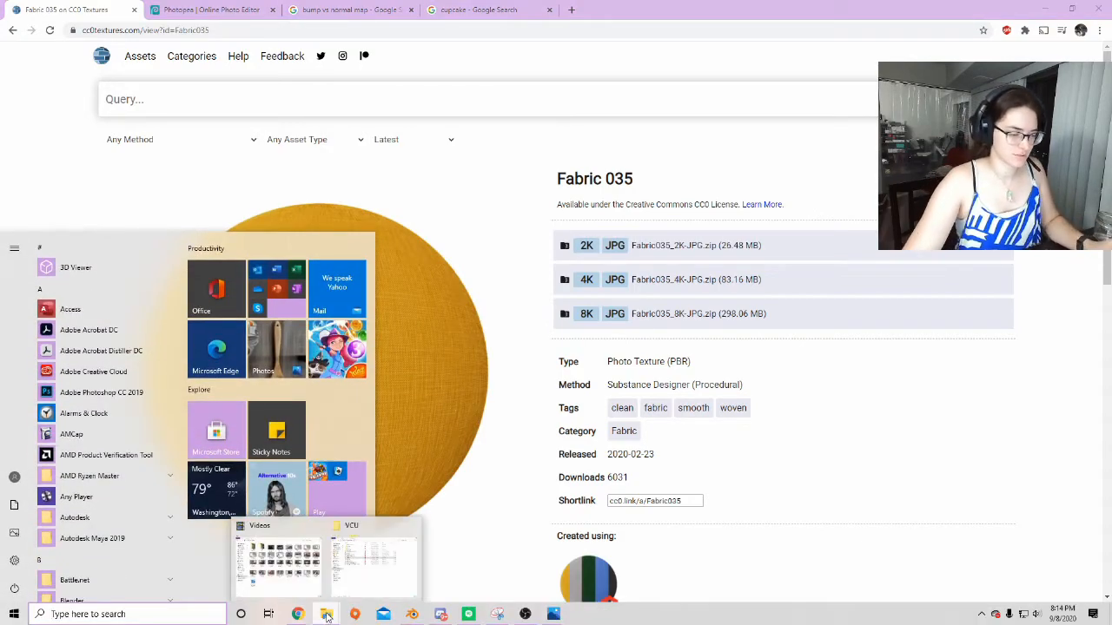
{"action": "left_click", "coordinate": [369, 594]}
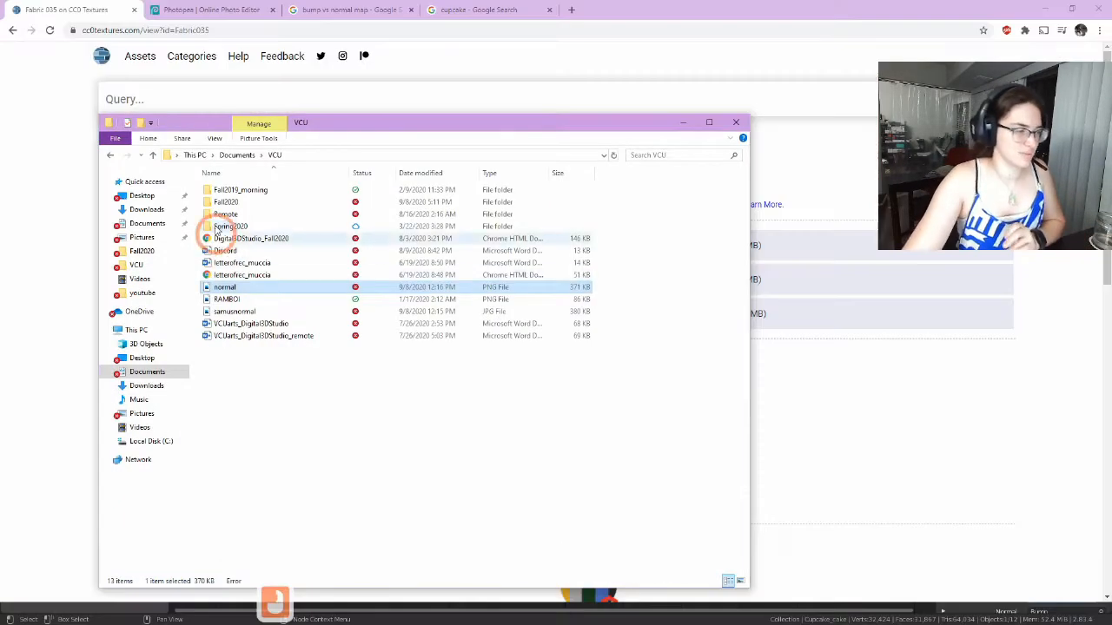
{"action": "double_click", "coordinate": [227, 201]}
{"action": "double_click", "coordinate": [239, 202]}
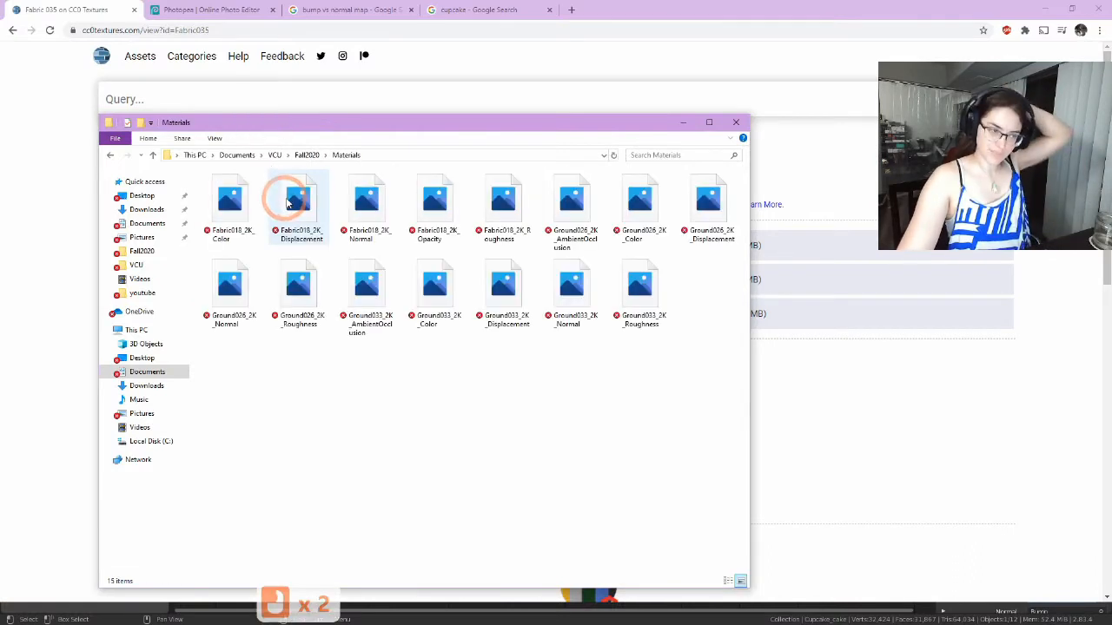
View the downloaded texture maps in Photos, from Fabric018_2K_Color through to Ground026_2K_Color.
{"action": "double_click", "coordinate": [233, 205]}
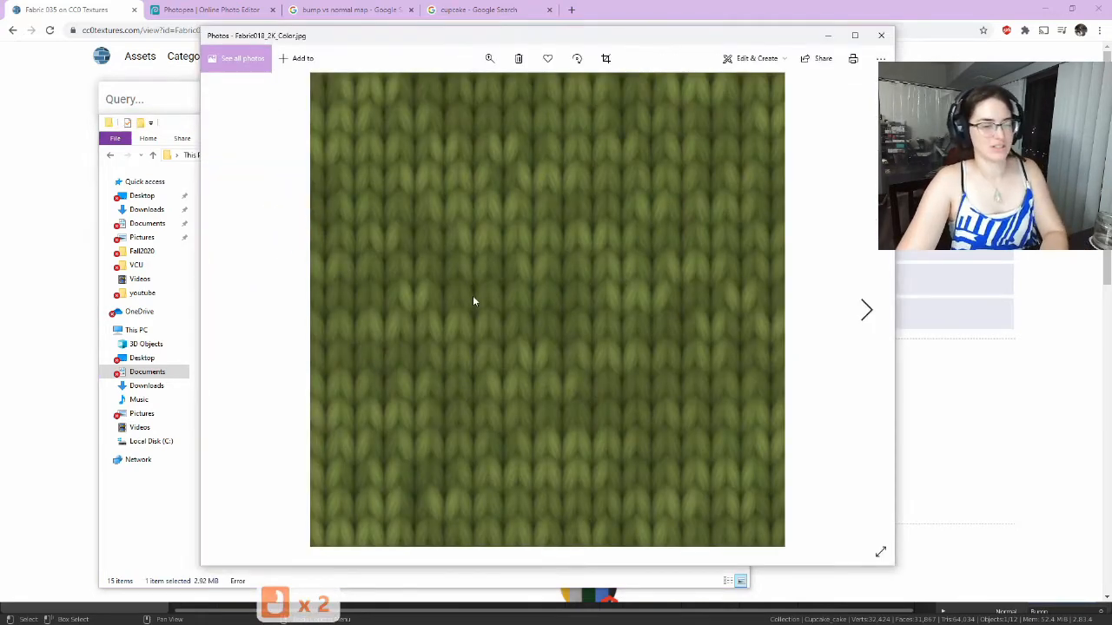
{"action": "key", "text": "Right"}
{"action": "key", "text": "Right"}
{"action": "key", "text": "Right"}
{"action": "key", "text": "Right"}
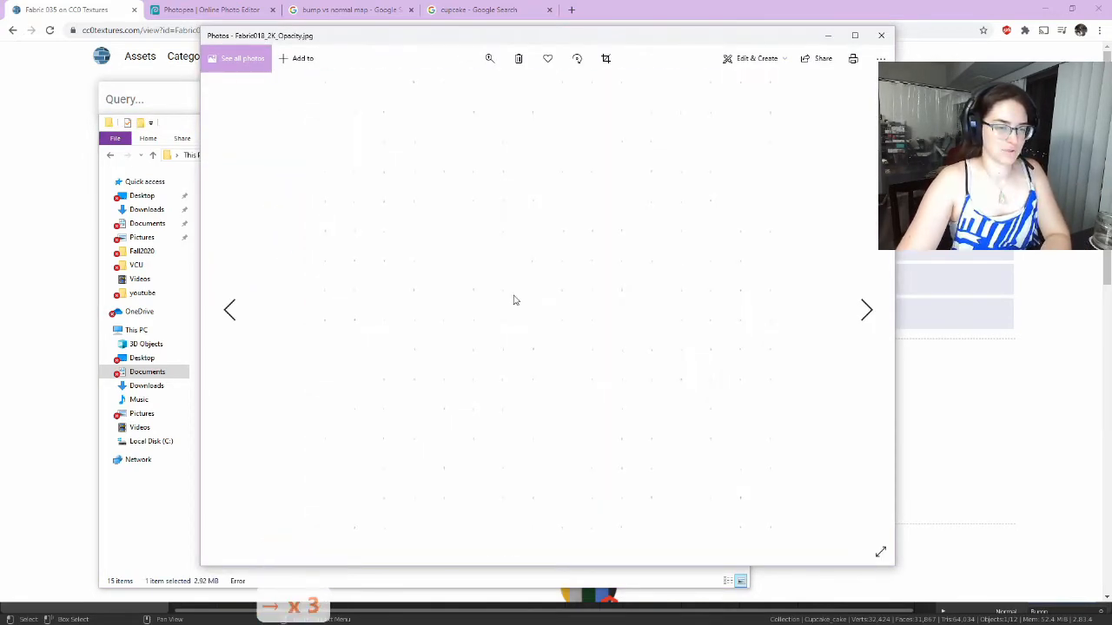
{"action": "key", "text": "Right"}
{"action": "key", "text": "Right"}
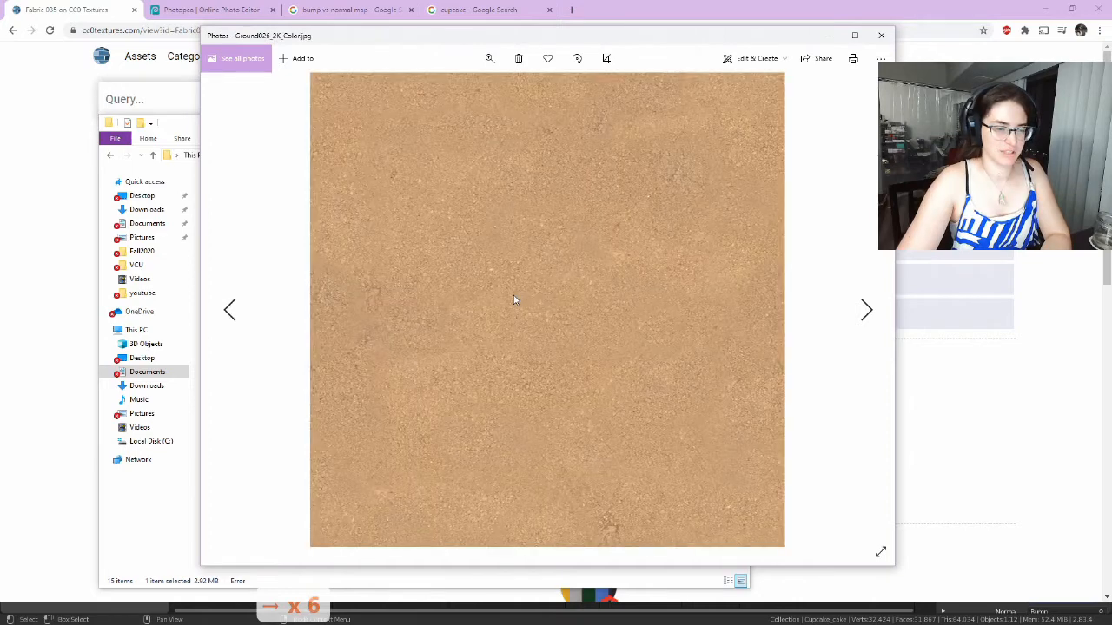
Step back through the texture maps in Photos to Fabric018_2K_Color and close the viewer.
{"action": "key", "text": "Left"}
{"action": "key", "text": "Left"}
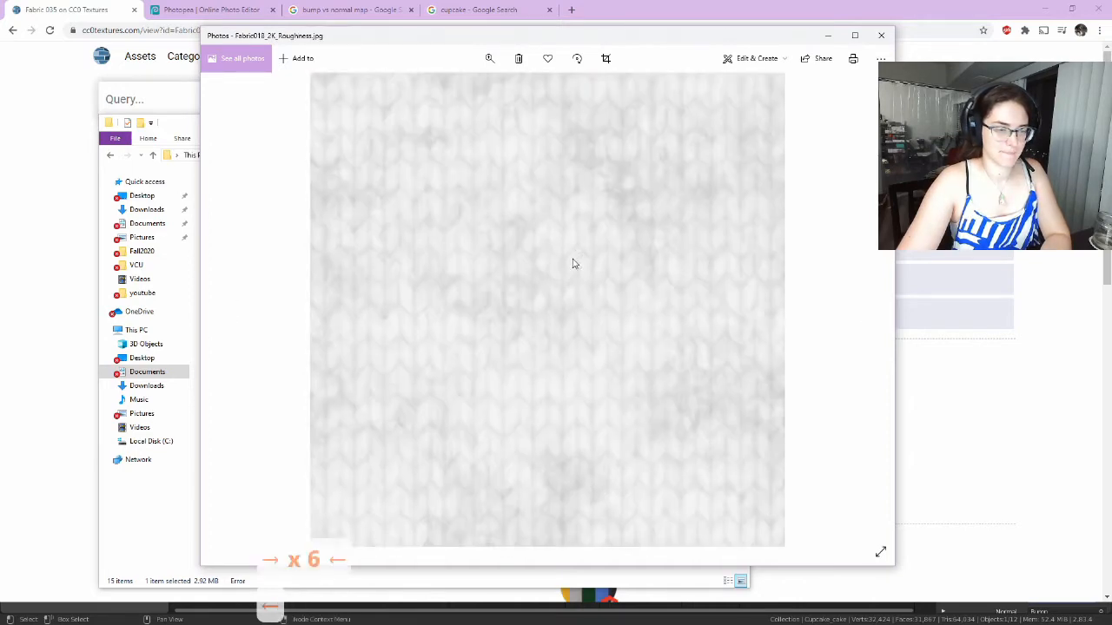
{"action": "key", "text": "Left"}
{"action": "key", "text": "Left"}
{"action": "key", "text": "Left"}
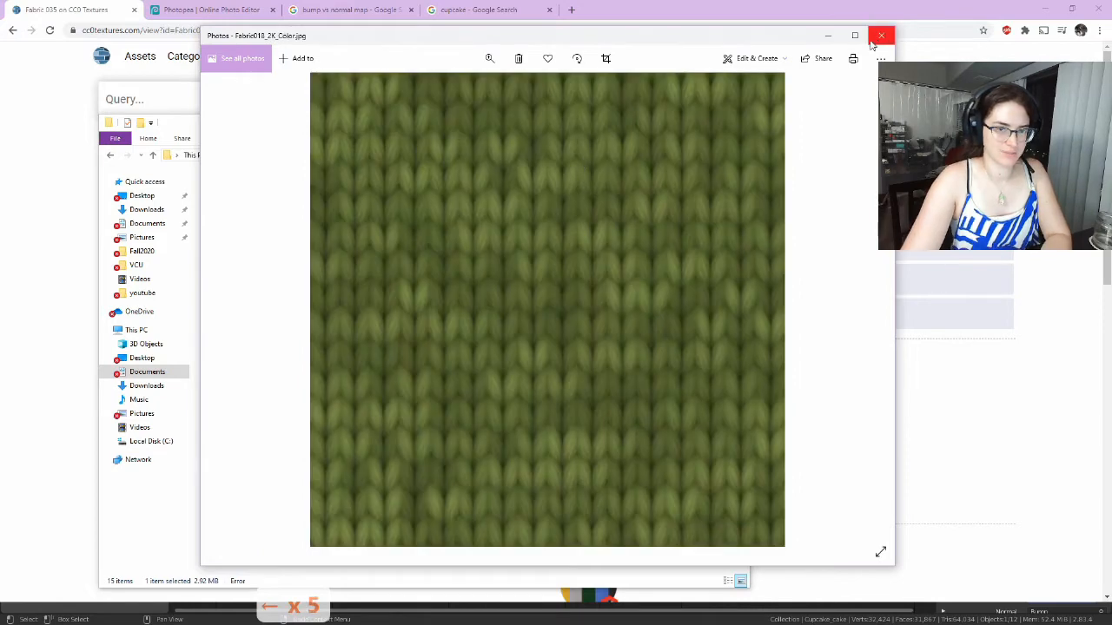
{"action": "left_click", "coordinate": [879, 36]}
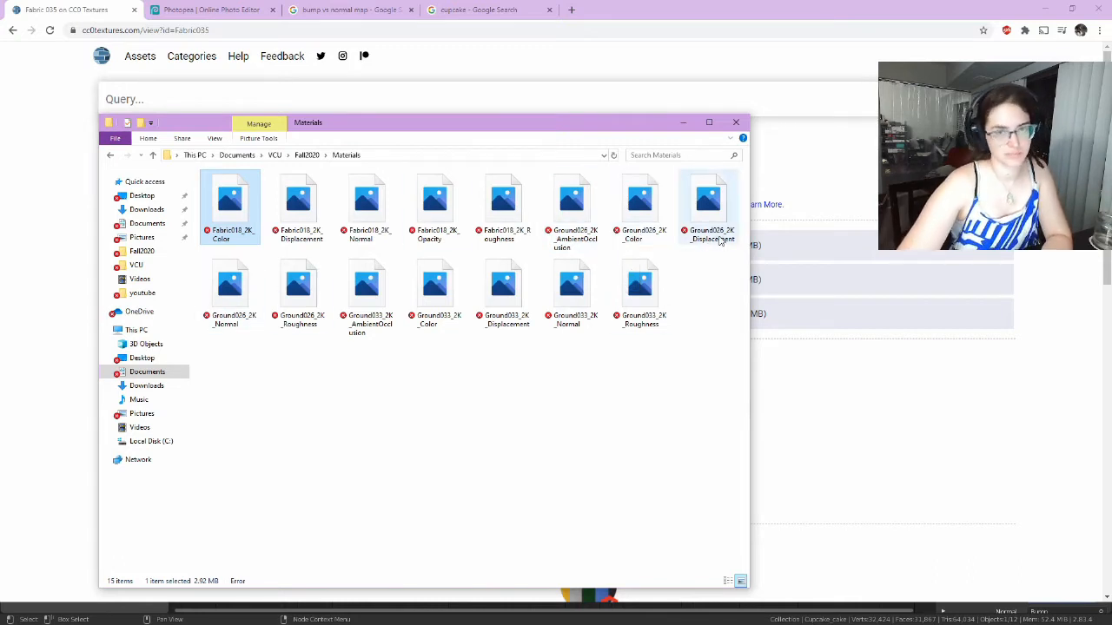
View the Ground026_2K Color, Displacement and Normal maps one after another, closing each image.
{"action": "double_click", "coordinate": [641, 203]}
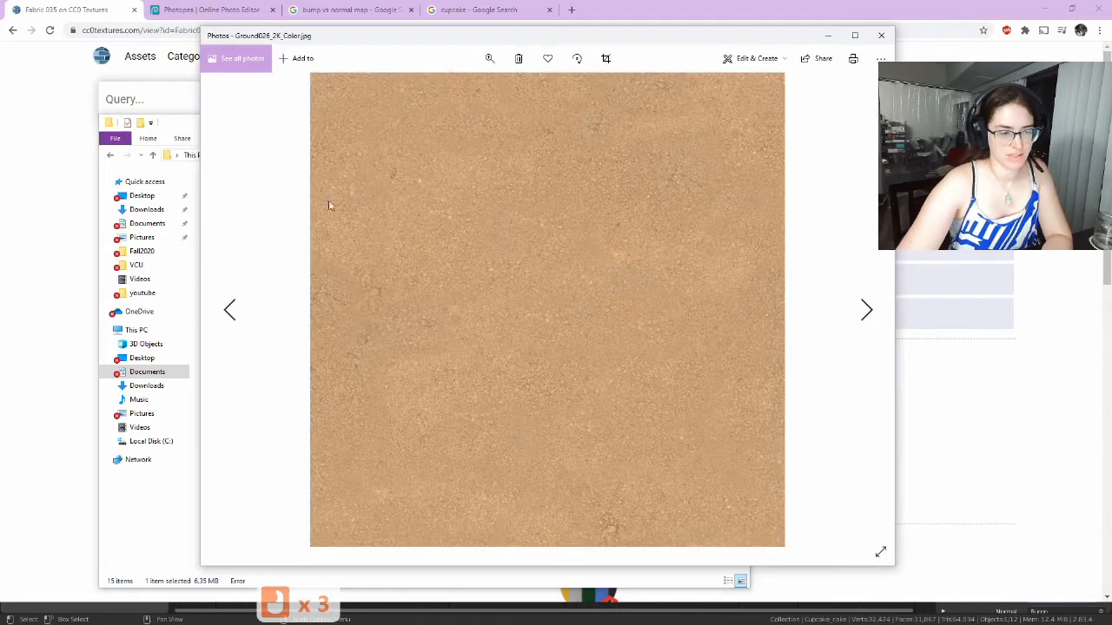
{"action": "left_click", "coordinate": [881, 35]}
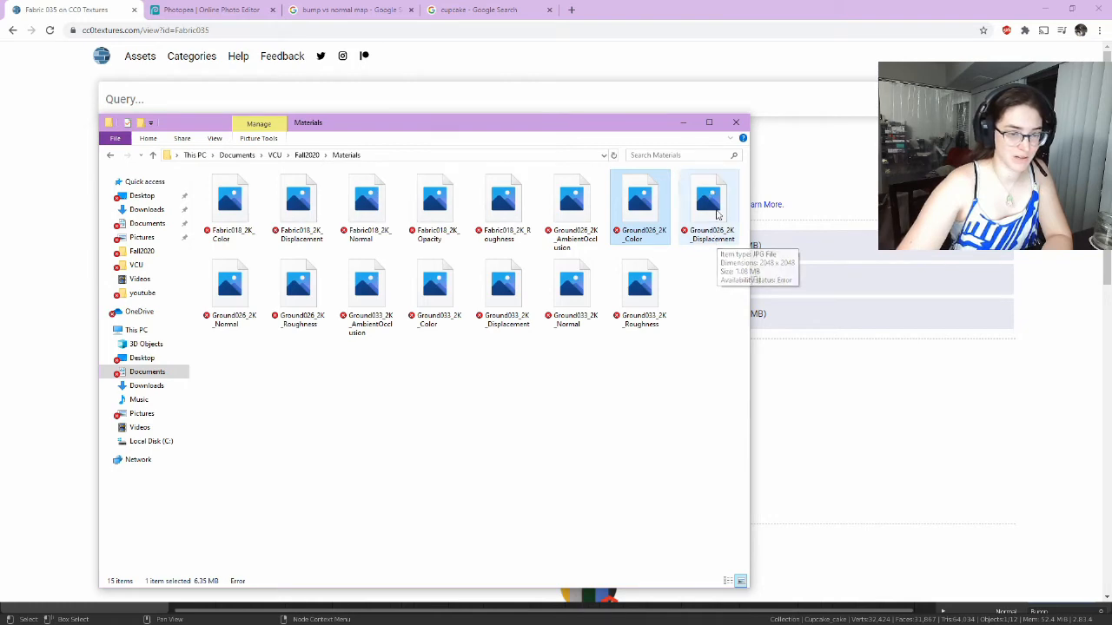
{"action": "double_click", "coordinate": [709, 208]}
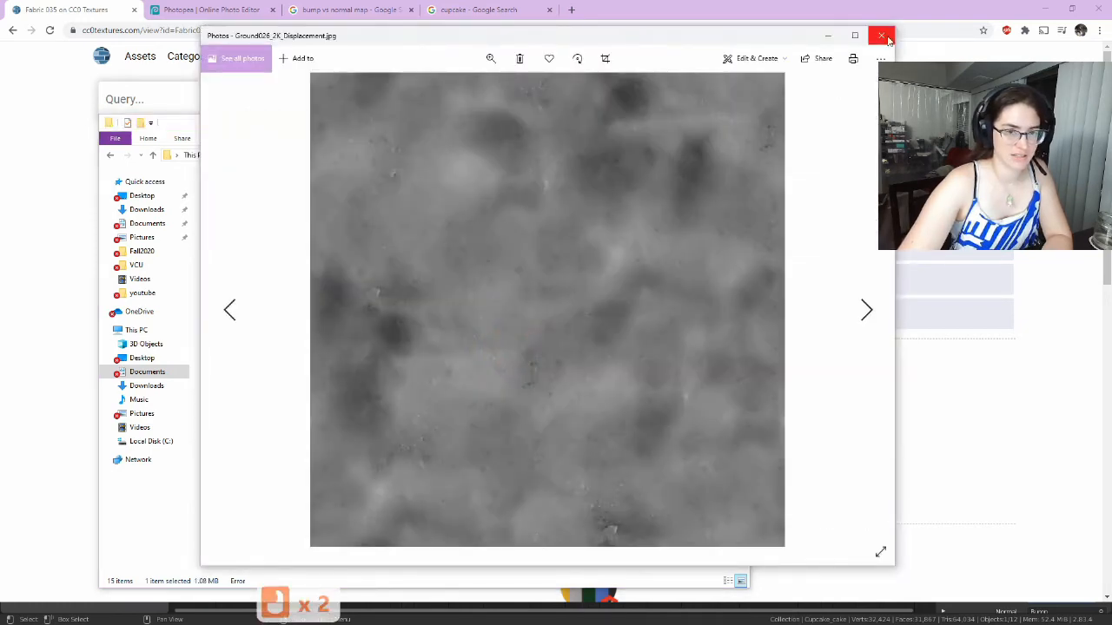
{"action": "left_click", "coordinate": [891, 35]}
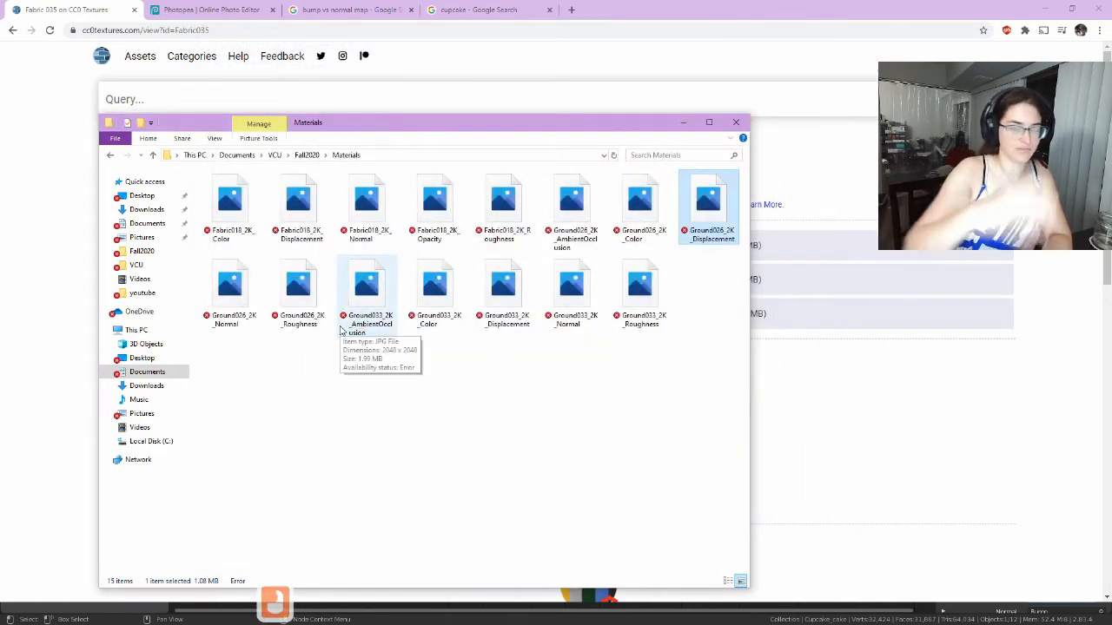
{"action": "double_click", "coordinate": [244, 304]}
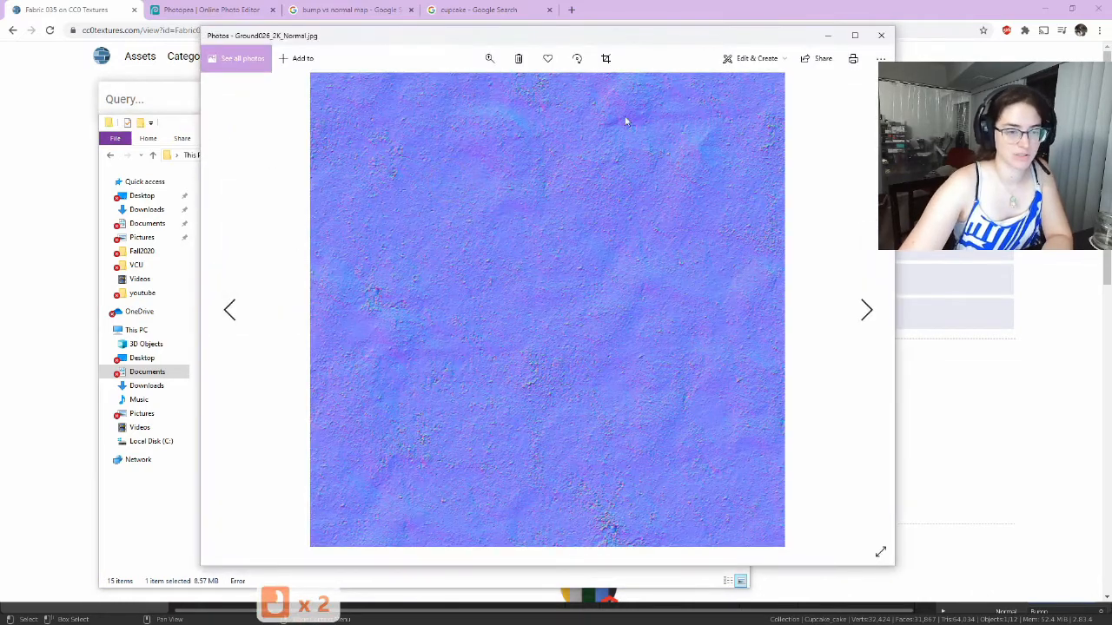
{"action": "left_click", "coordinate": [880, 34]}
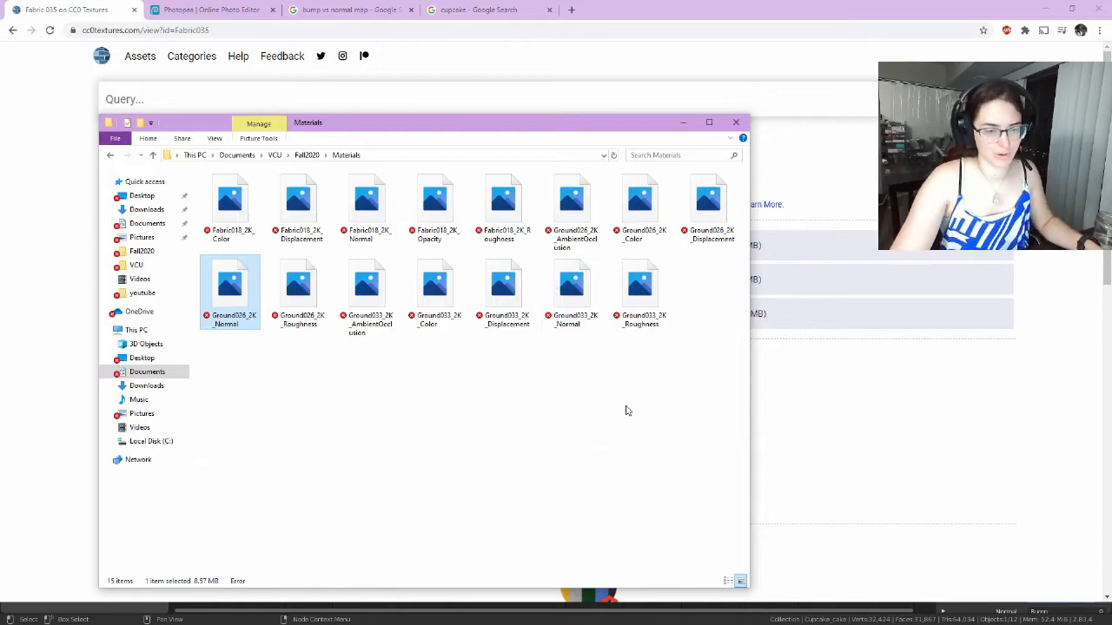
Switch to Blender with the cupcake scene in the Shading workspace.
{"action": "key", "text": "super"}
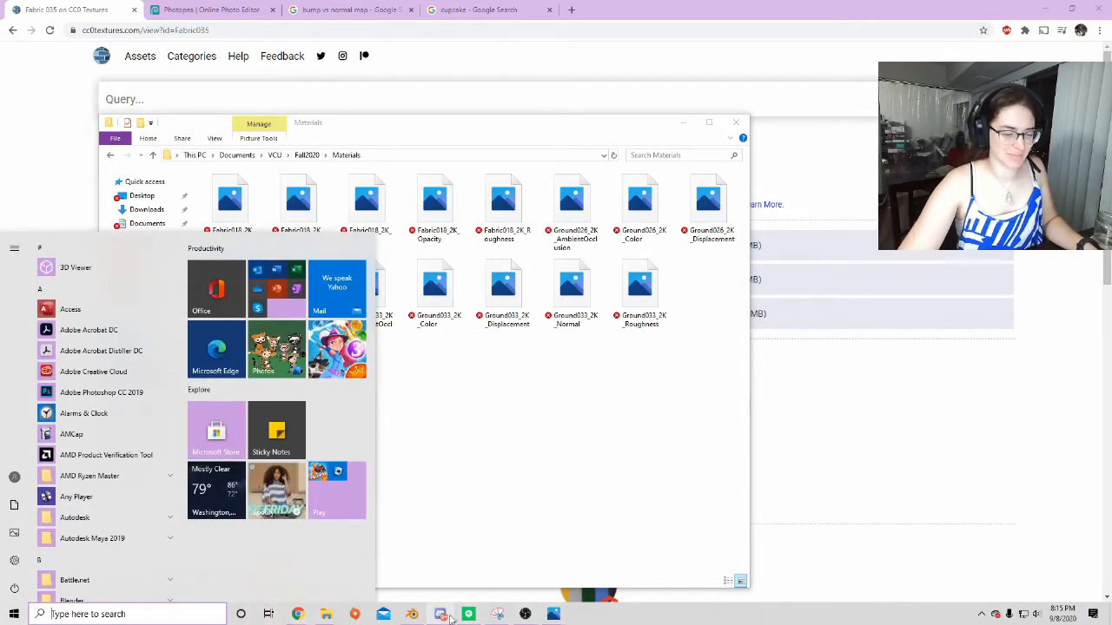
{"action": "left_click", "coordinate": [412, 614]}
{"action": "left_click", "coordinate": [330, 459]}
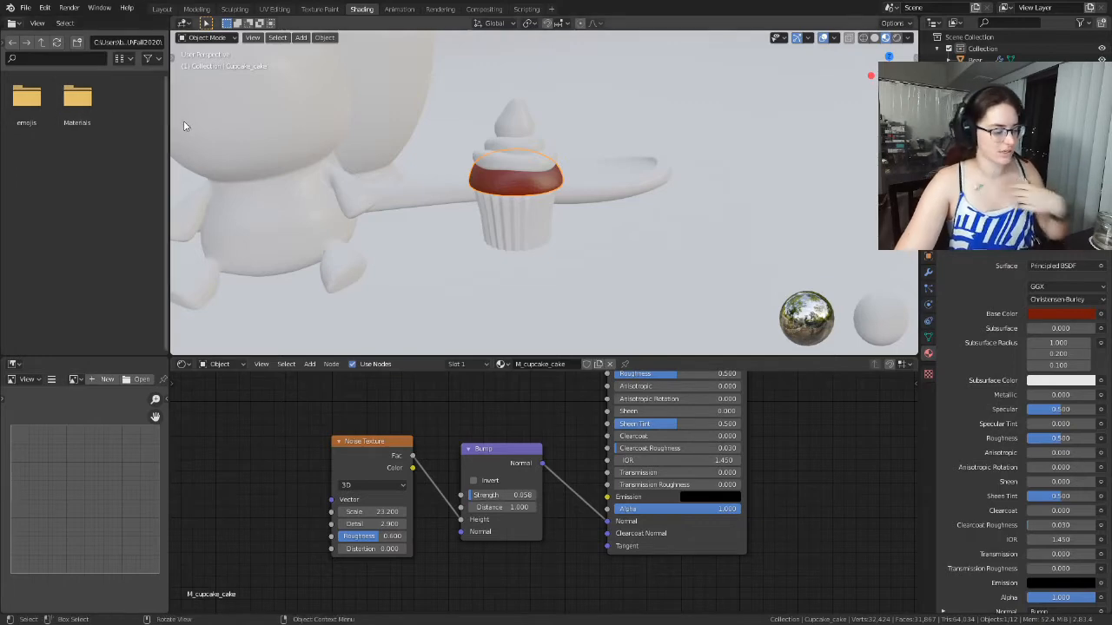
Switch to the Materials folder in File Explorer and compare the Fabric018 maps with Ground026_2K_Color in Photos.
{"action": "key", "text": "super"}
{"action": "mouse_move", "coordinate": [330, 614]}
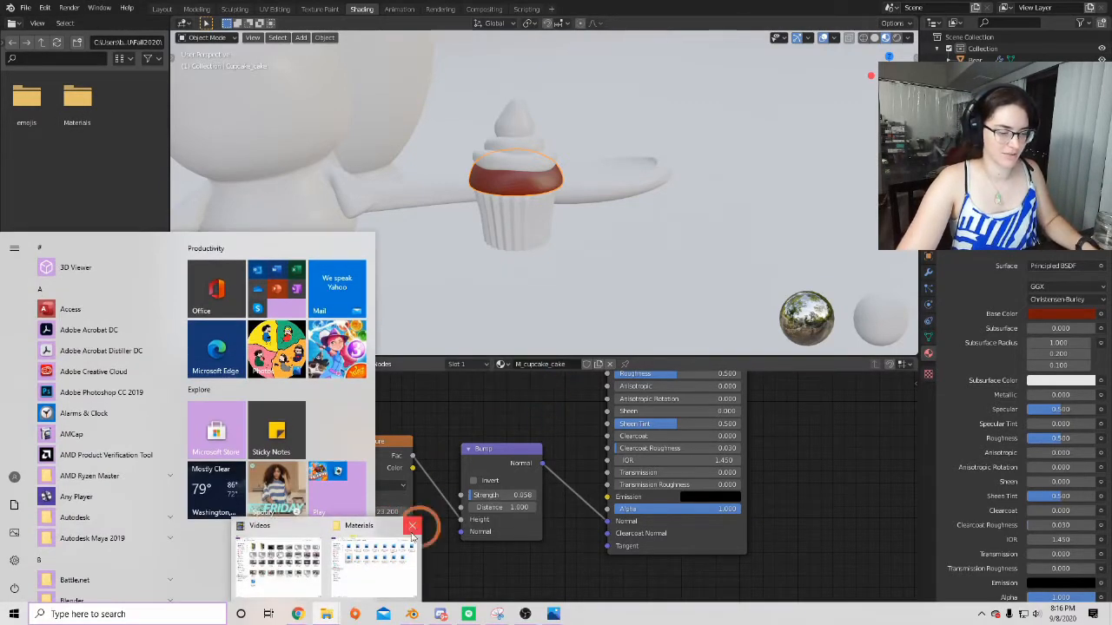
{"action": "left_click", "coordinate": [368, 559]}
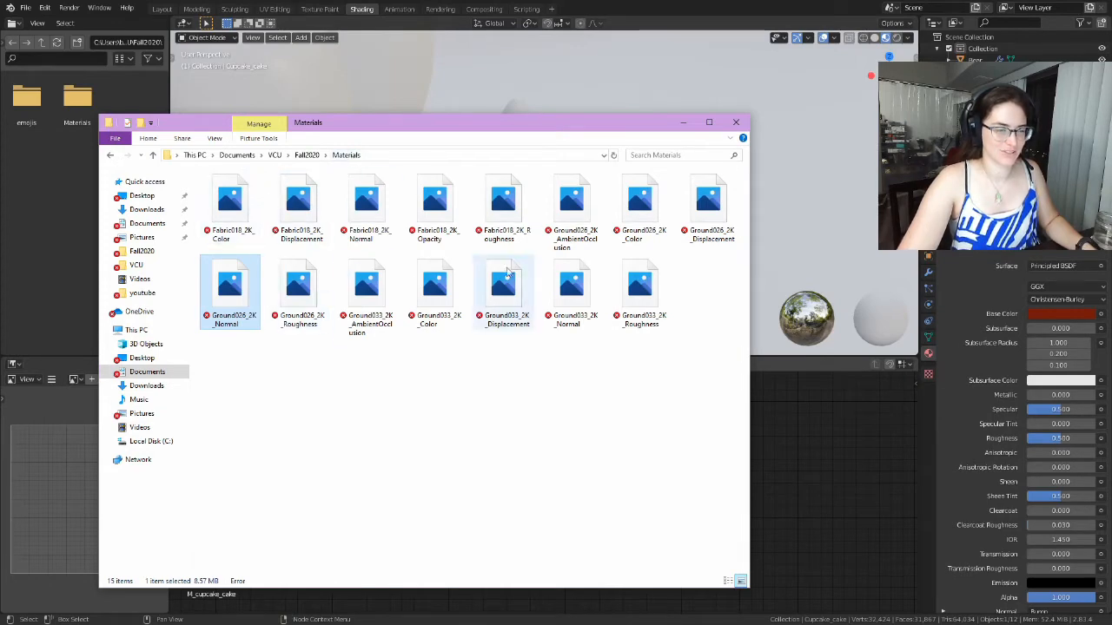
{"action": "double_click", "coordinate": [229, 204]}
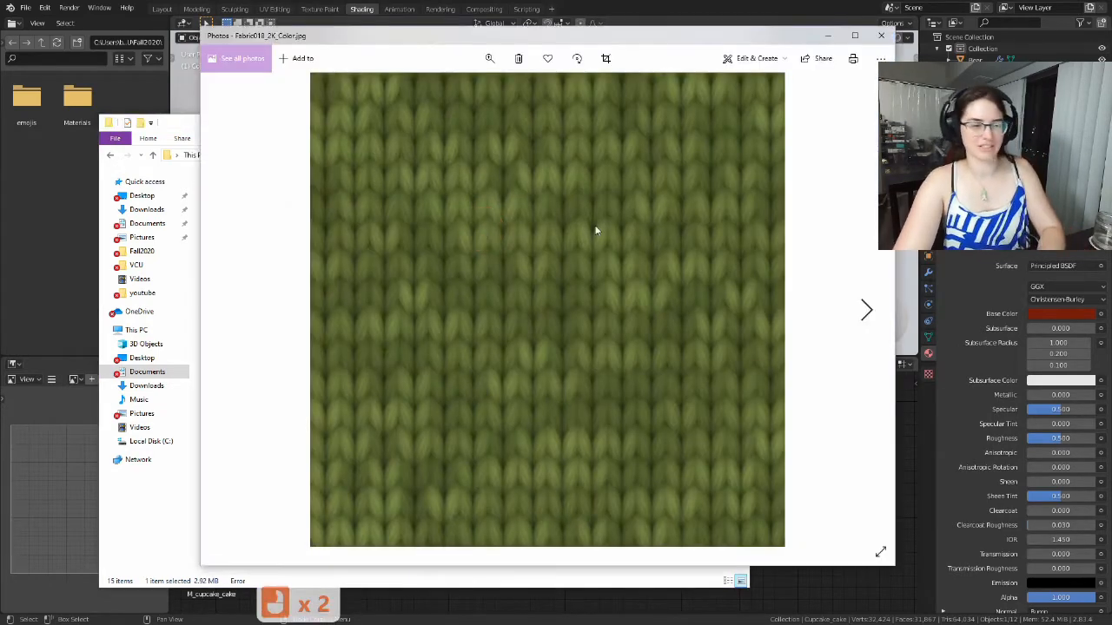
{"action": "key", "text": "Right"}
{"action": "key", "text": "Right"}
{"action": "key", "text": "Left"}
{"action": "left_click", "coordinate": [881, 34]}
{"action": "double_click", "coordinate": [644, 224]}
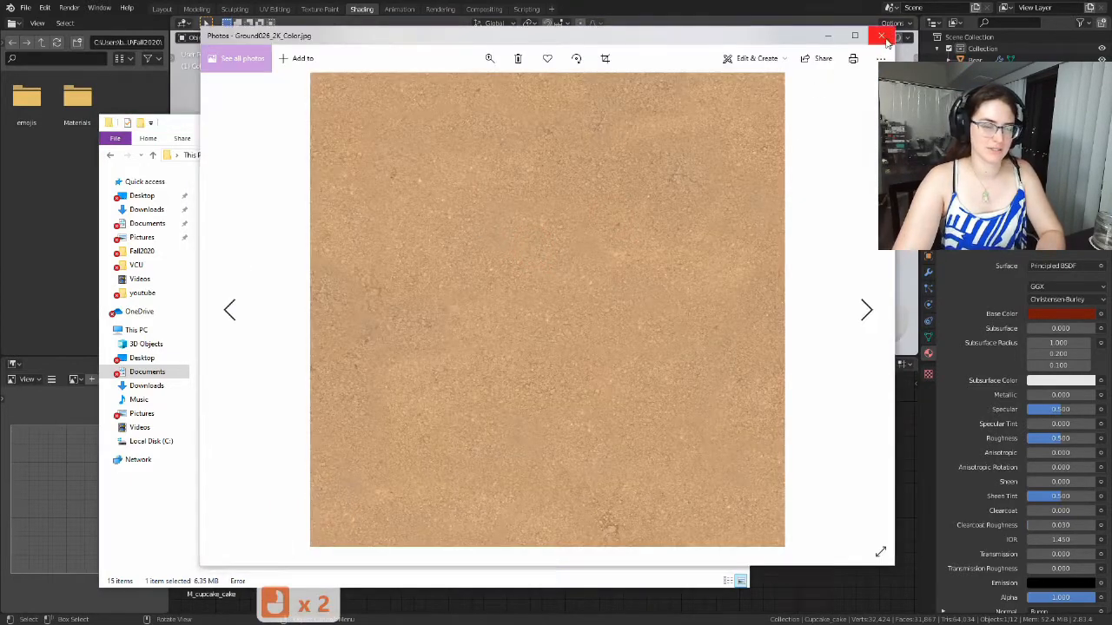
{"action": "left_click", "coordinate": [881, 37]}
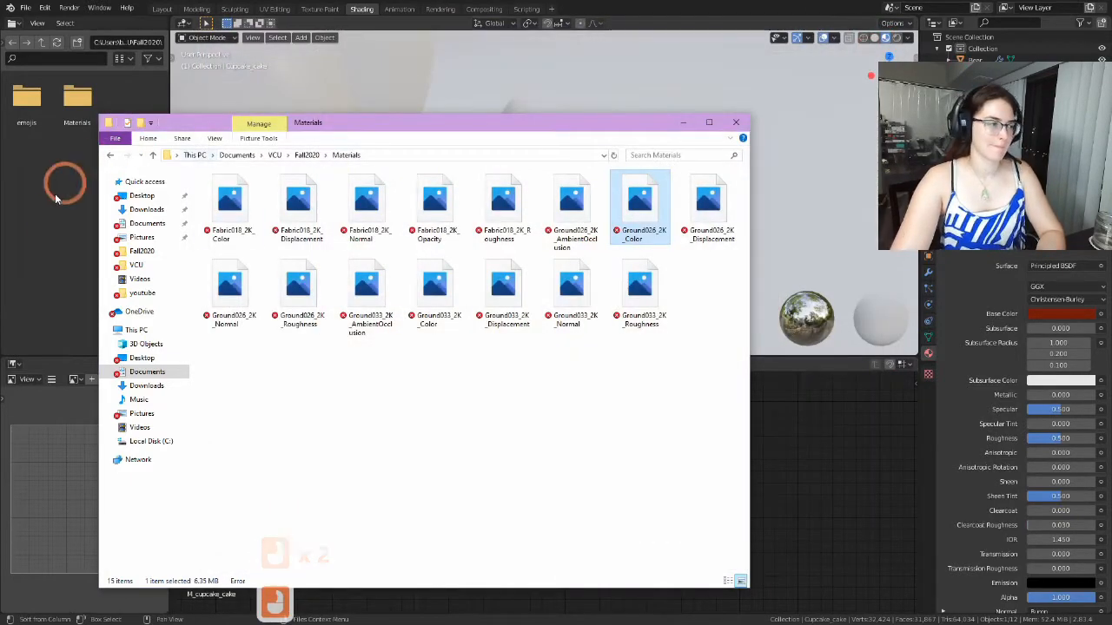
Return to Blender and browse its file browser to the Fall2020 > Materials folder of texture maps.
{"action": "left_click", "coordinate": [50, 213]}
{"action": "left_click", "coordinate": [124, 90]}
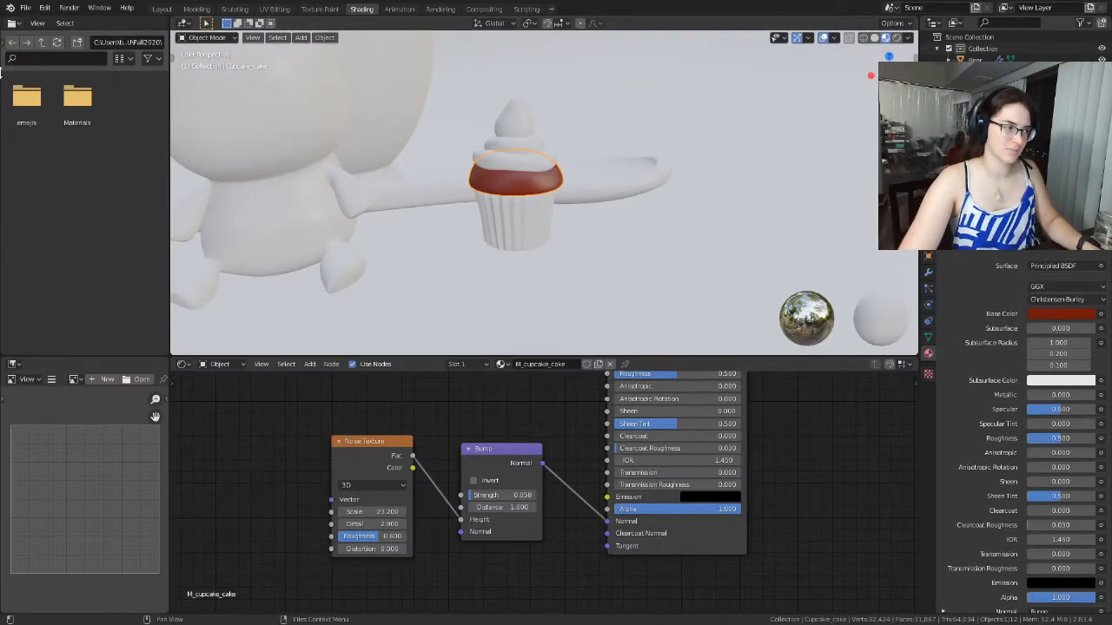
{"action": "left_click", "coordinate": [42, 42]}
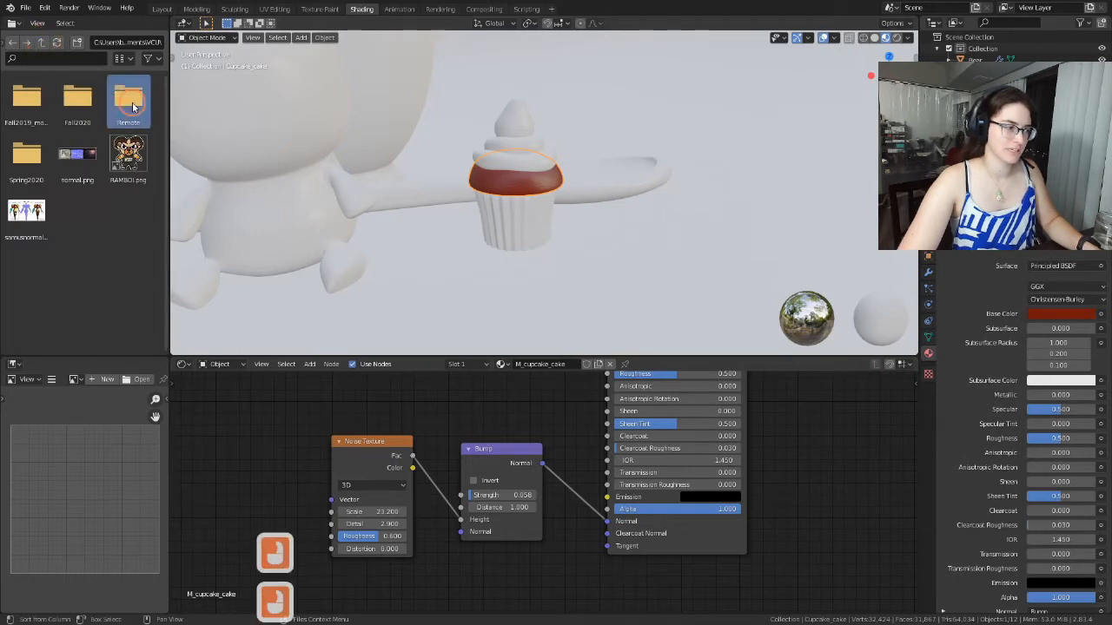
{"action": "double_click", "coordinate": [133, 106]}
{"action": "left_click", "coordinate": [43, 42]}
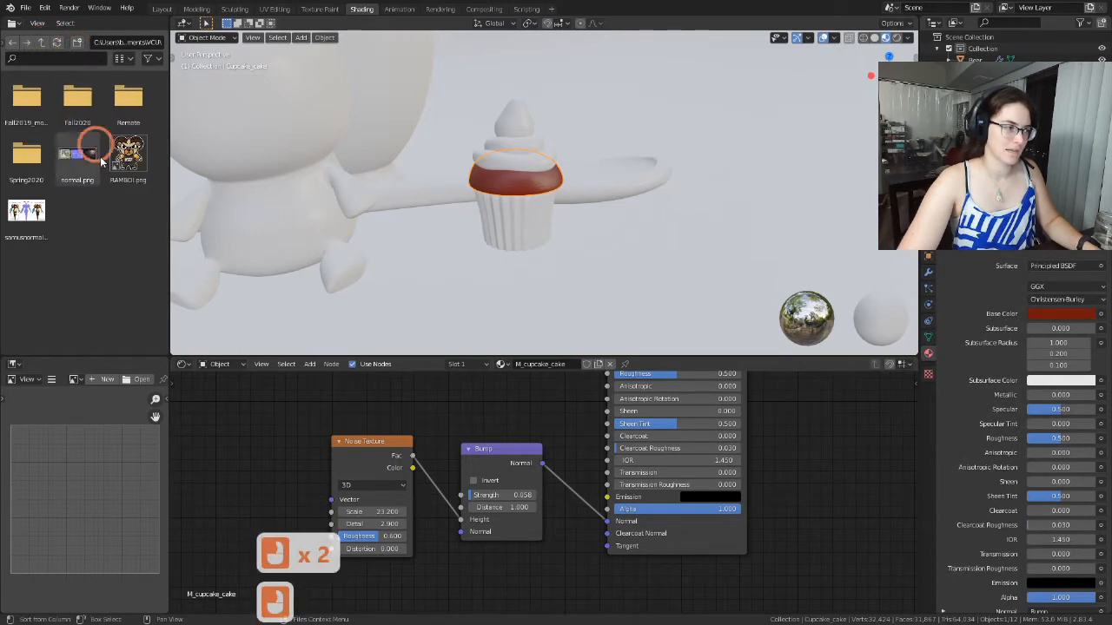
{"action": "double_click", "coordinate": [71, 103]}
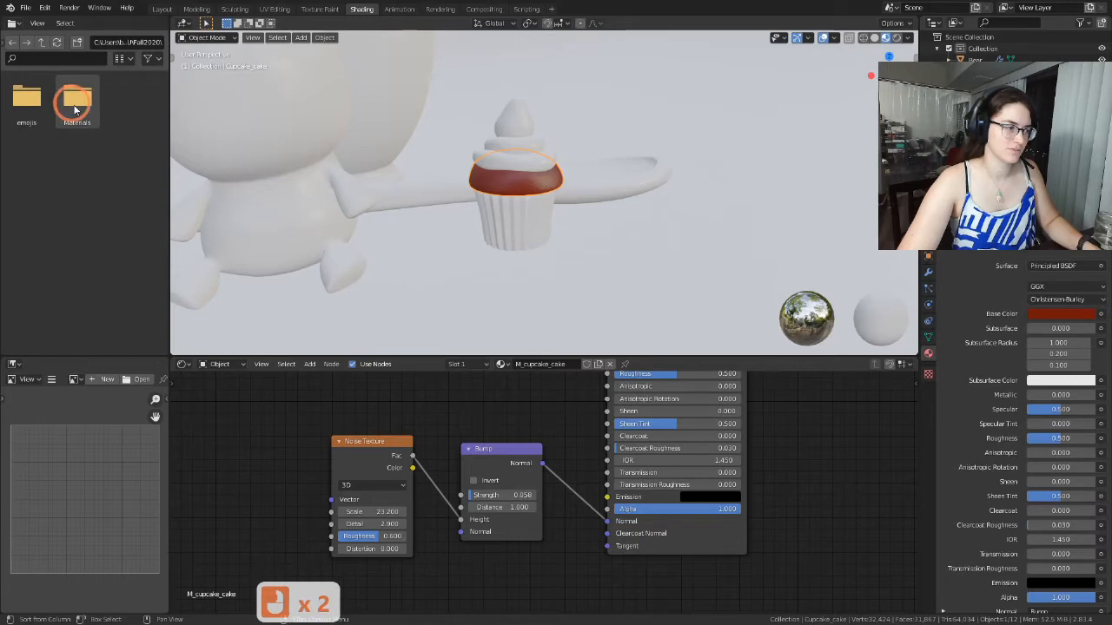
{"action": "double_click", "coordinate": [77, 101]}
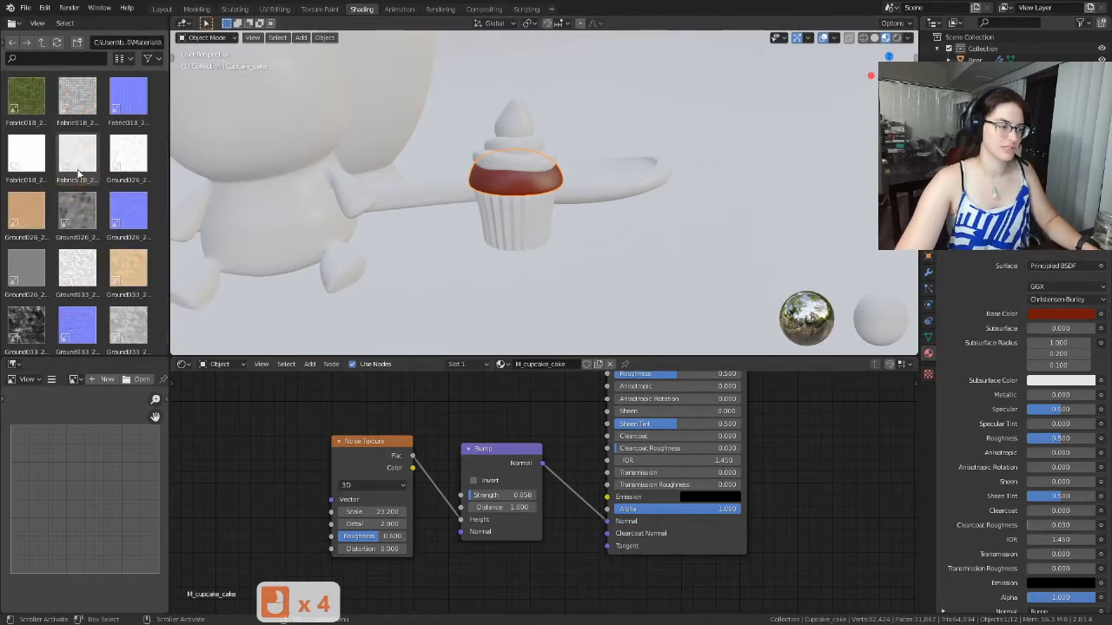
{"action": "scroll", "coordinate": [74, 209], "scroll_direction": "down", "scroll_amount": 8}
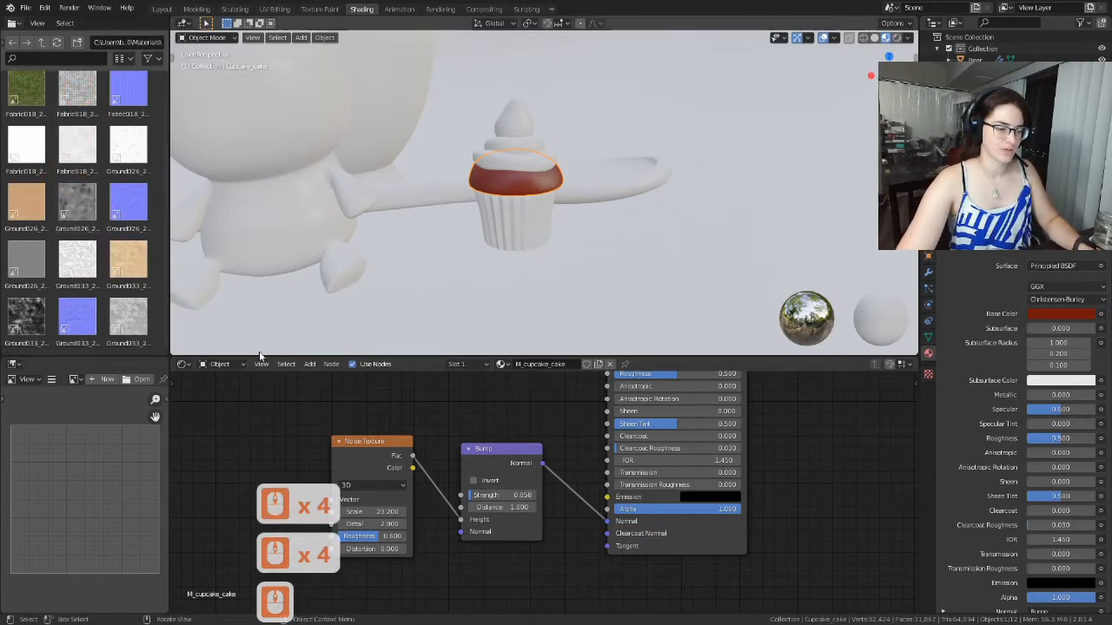
Add the Ground026_2K_Normal image from the file browser as a texture node in the M_cupcake_cake material.
{"action": "scroll", "coordinate": [467, 410], "scroll_direction": "down", "scroll_amount": 5}
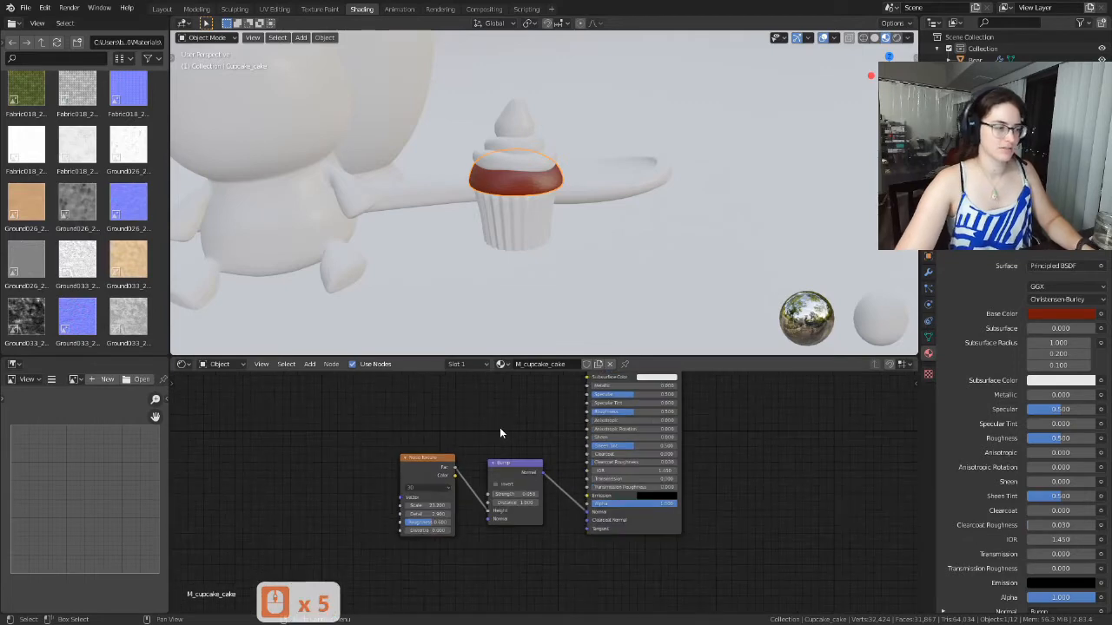
{"action": "scroll", "coordinate": [496, 431], "scroll_direction": "down", "scroll_amount": 2}
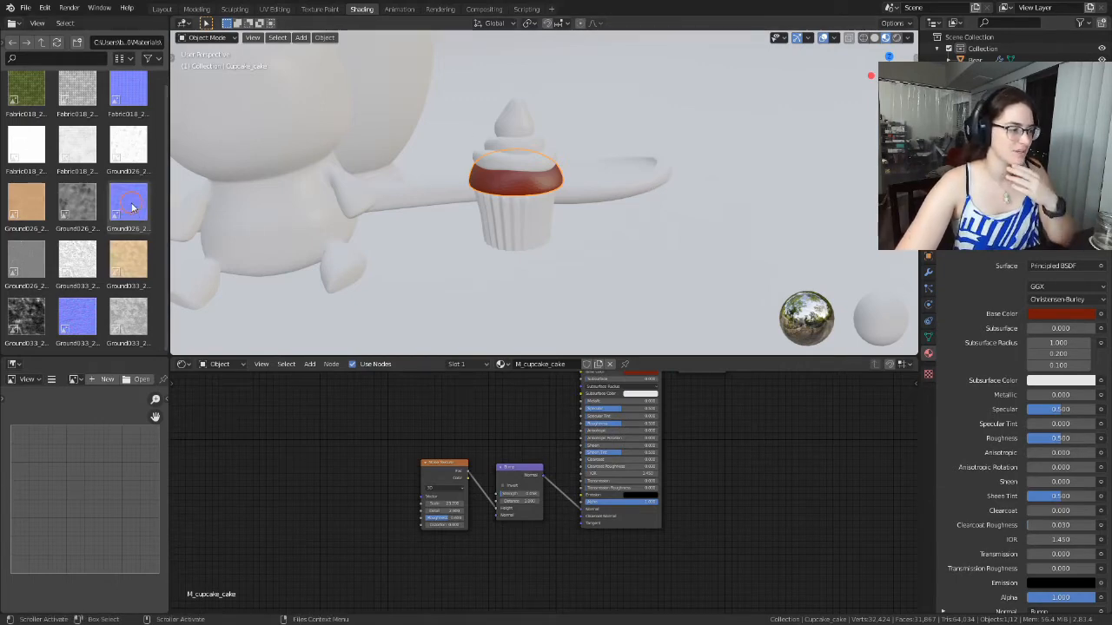
{"action": "left_click_drag", "start_coordinate": [137, 212], "coordinate": [359, 419]}
{"action": "left_click", "coordinate": [357, 491]}
{"action": "left_click", "coordinate": [419, 401]}
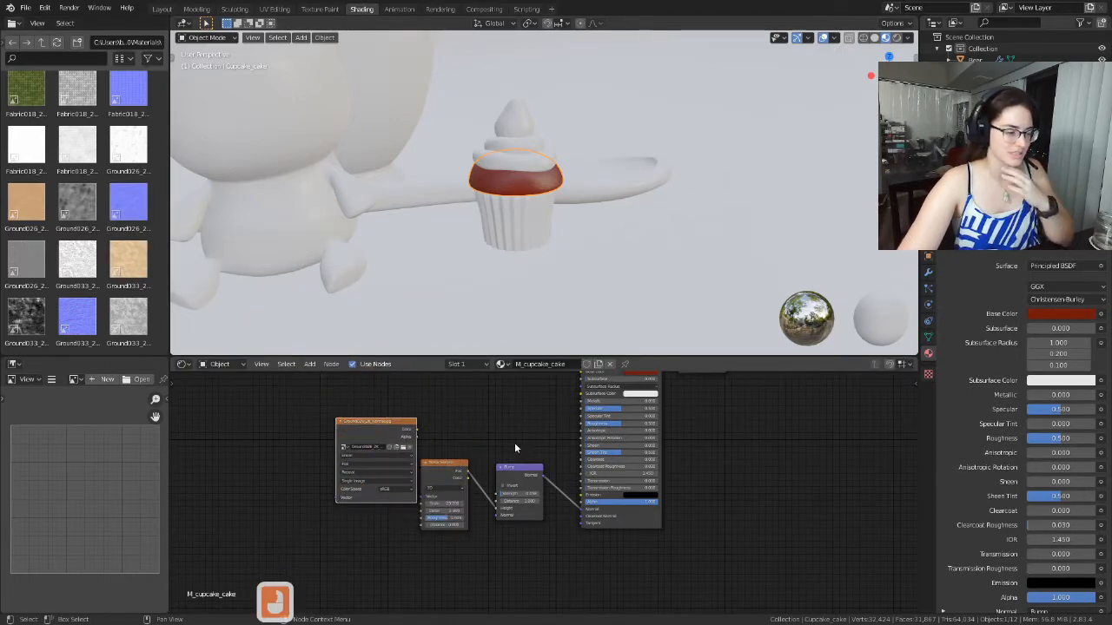
{"action": "scroll", "coordinate": [446, 418], "scroll_direction": "down", "scroll_amount": 3}
{"action": "scroll", "coordinate": [446, 417], "scroll_direction": "up", "scroll_amount": 3}
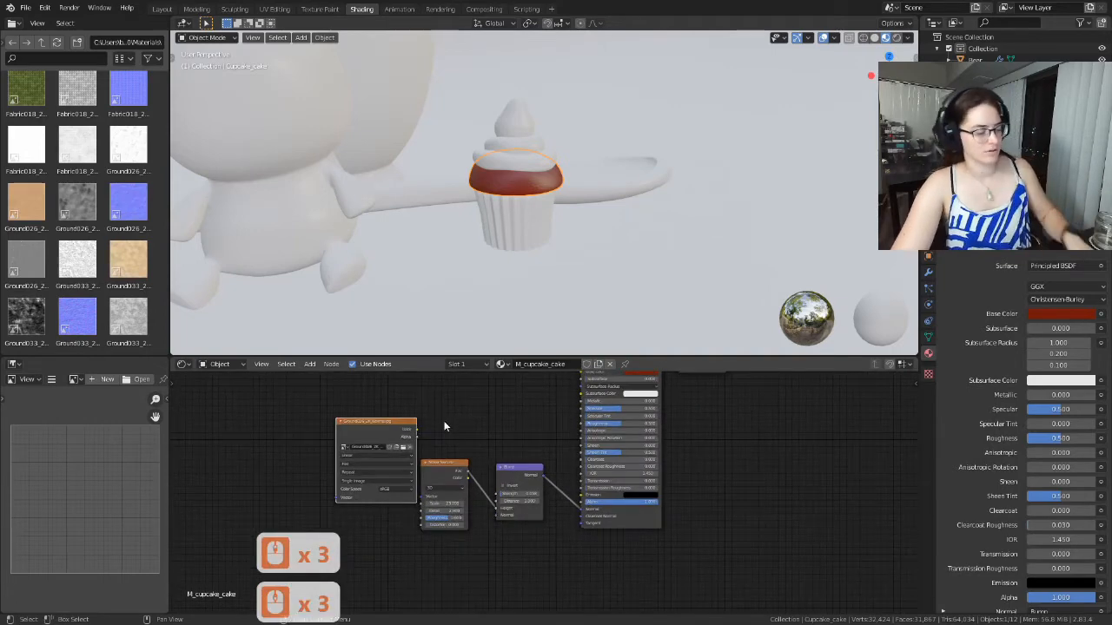
{"action": "middle_click_drag", "start_coordinate": [471, 430], "coordinate": [489, 450], "text": "shift"}
{"action": "scroll", "coordinate": [438, 493], "scroll_direction": "down", "scroll_amount": 1}
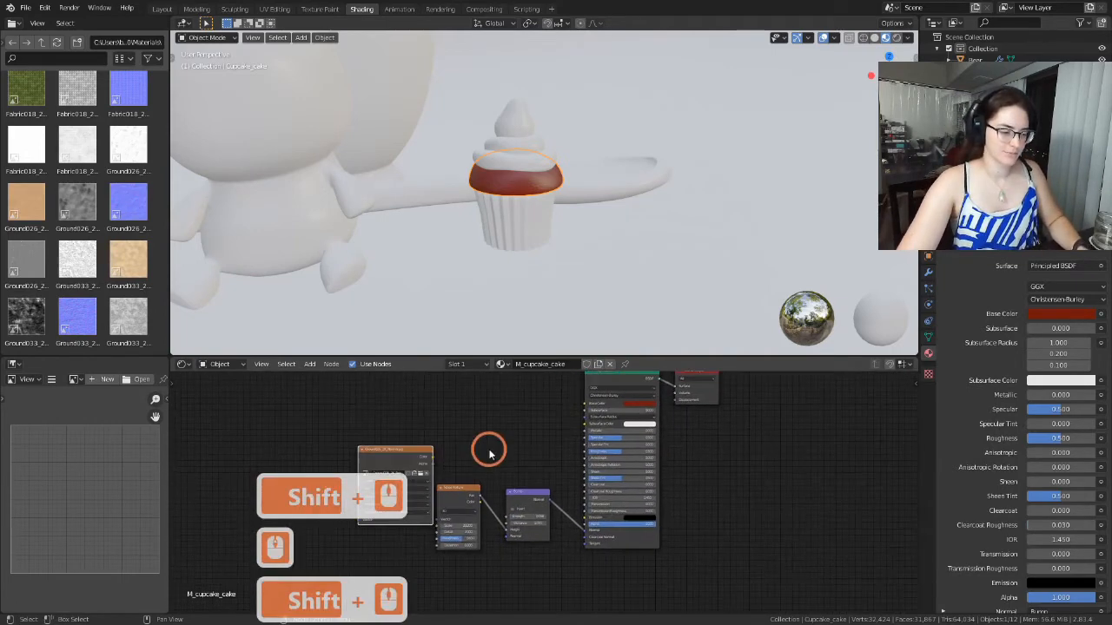
{"action": "key", "text": "shift+a"}
{"action": "mouse_move", "coordinate": [482, 416]}
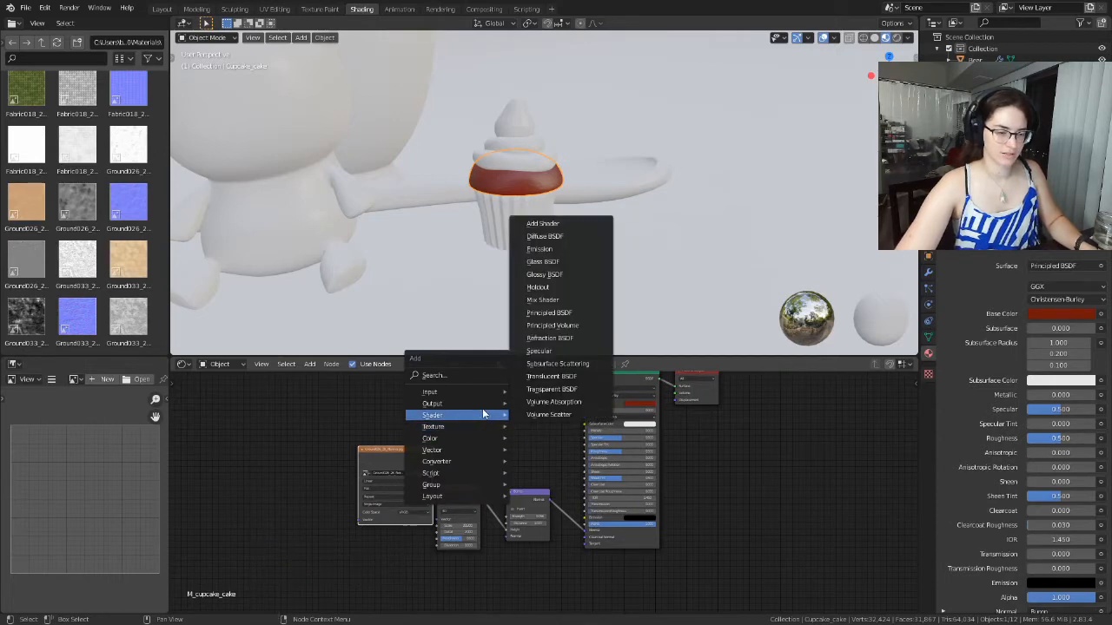
{"action": "mouse_move", "coordinate": [478, 437]}
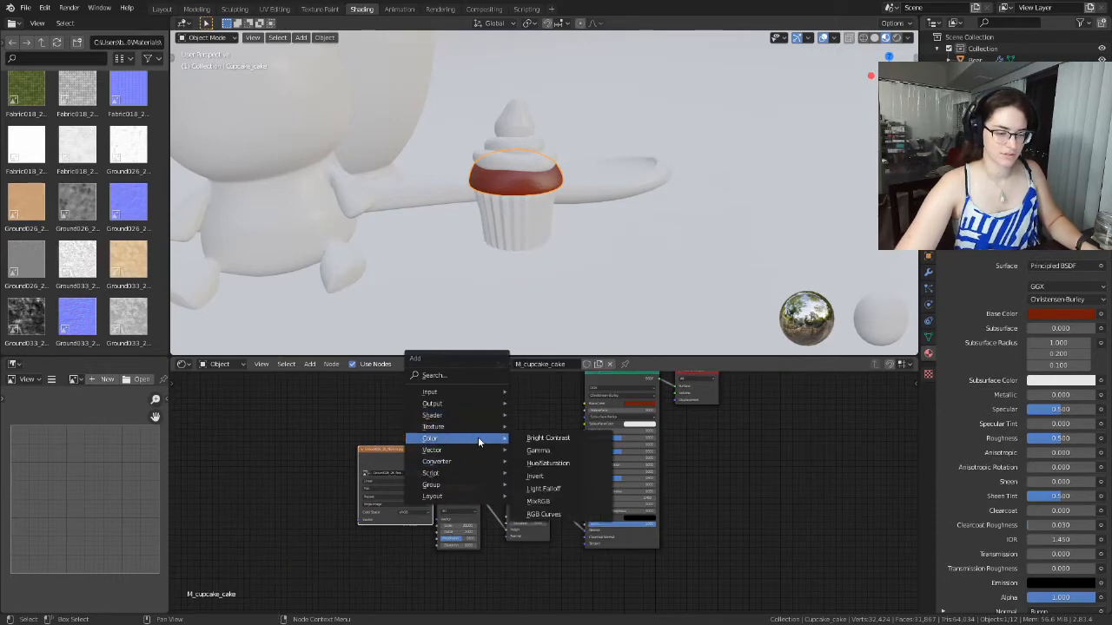
Move the Noise Texture and Bump nodes below the Ground026_2K_Normal image node, and place that node beside the Principled BSDF.
{"action": "left_click_drag", "start_coordinate": [393, 452], "coordinate": [412, 425]}
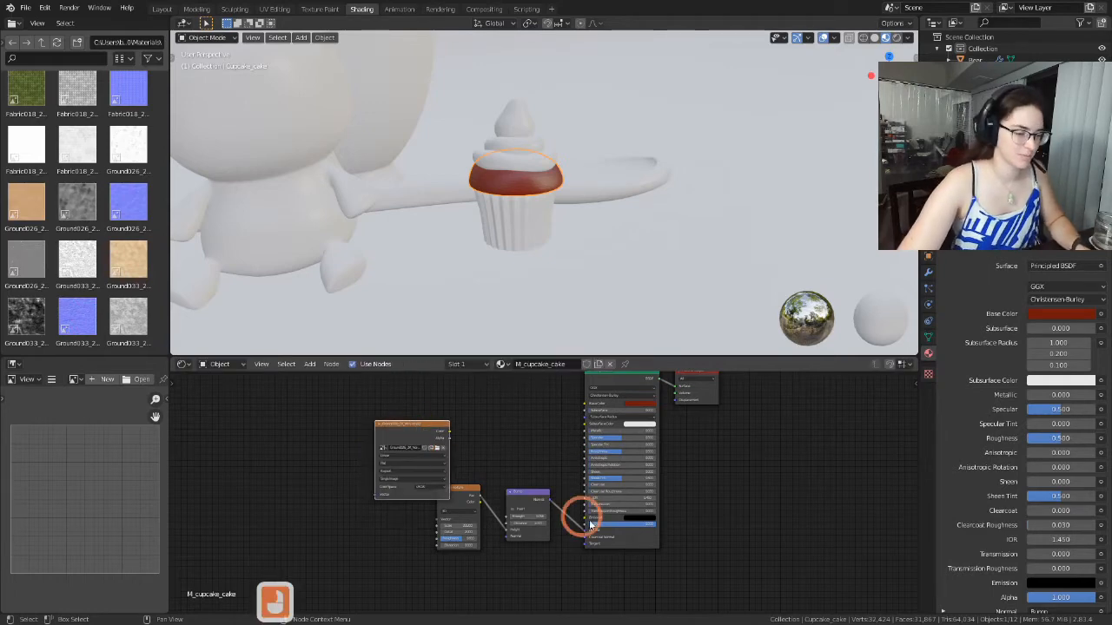
{"action": "scroll", "coordinate": [551, 514], "scroll_direction": "up", "scroll_amount": 3}
{"action": "middle_click_drag", "start_coordinate": [502, 430], "coordinate": [498, 400], "text": "shift"}
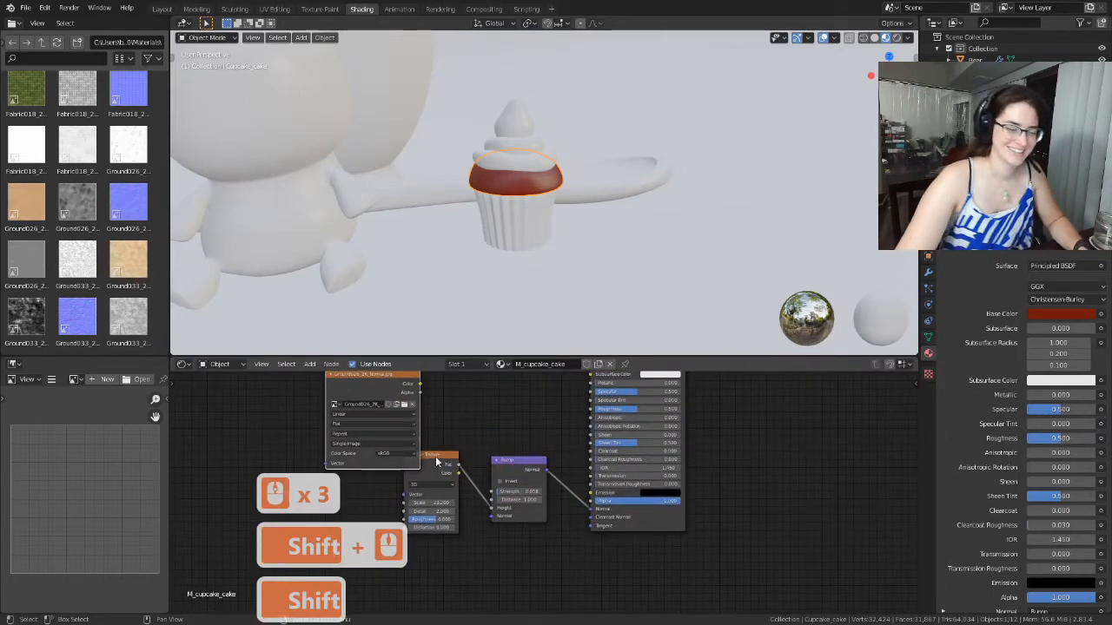
{"action": "left_click_drag", "start_coordinate": [439, 456], "coordinate": [436, 508]}
{"action": "left_click_drag", "start_coordinate": [514, 462], "coordinate": [507, 532]}
{"action": "left_click_drag", "start_coordinate": [429, 506], "coordinate": [432, 543]}
{"action": "left_click_drag", "start_coordinate": [510, 530], "coordinate": [493, 545]}
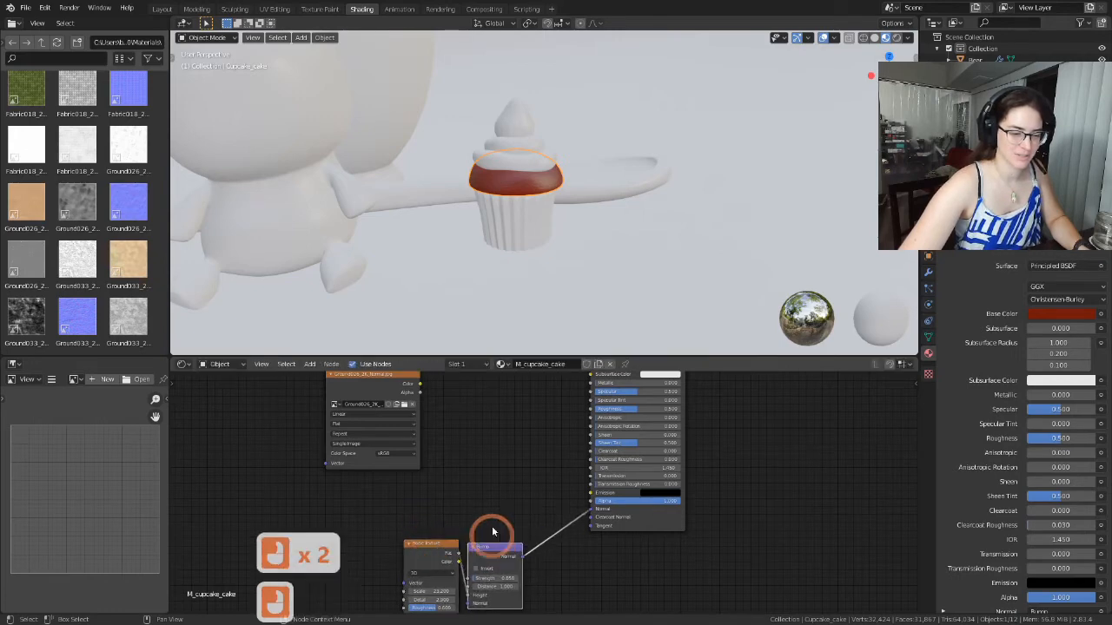
{"action": "scroll", "coordinate": [486, 472], "scroll_direction": "up", "scroll_amount": 2, "text": "shift"}
{"action": "left_click_drag", "start_coordinate": [372, 391], "coordinate": [443, 431]}
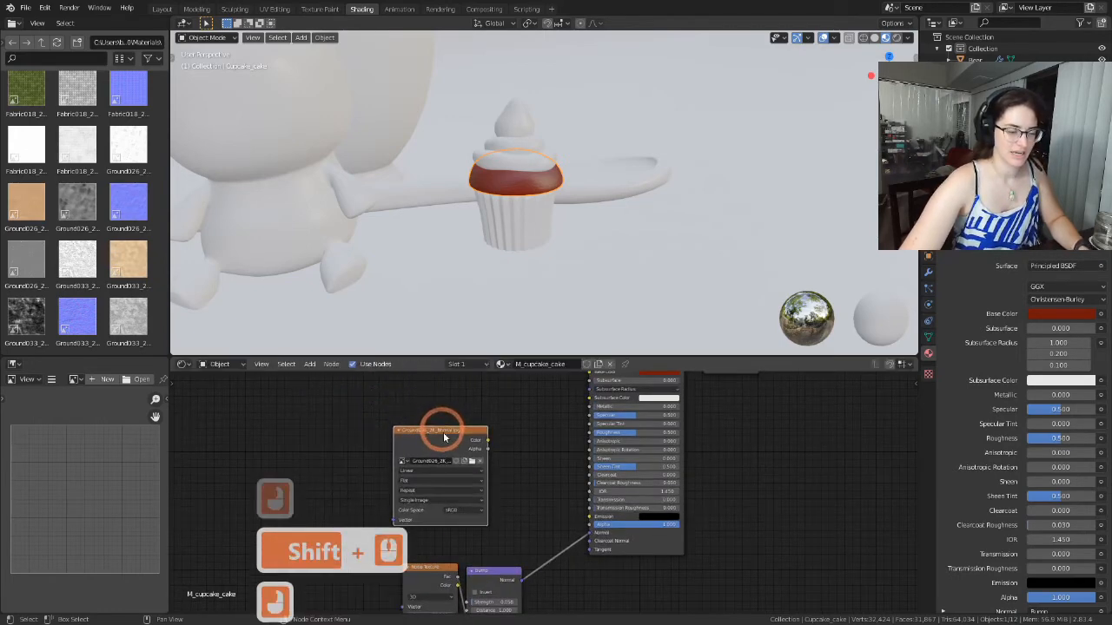
{"action": "scroll", "coordinate": [544, 490], "scroll_direction": "up", "scroll_amount": 3}
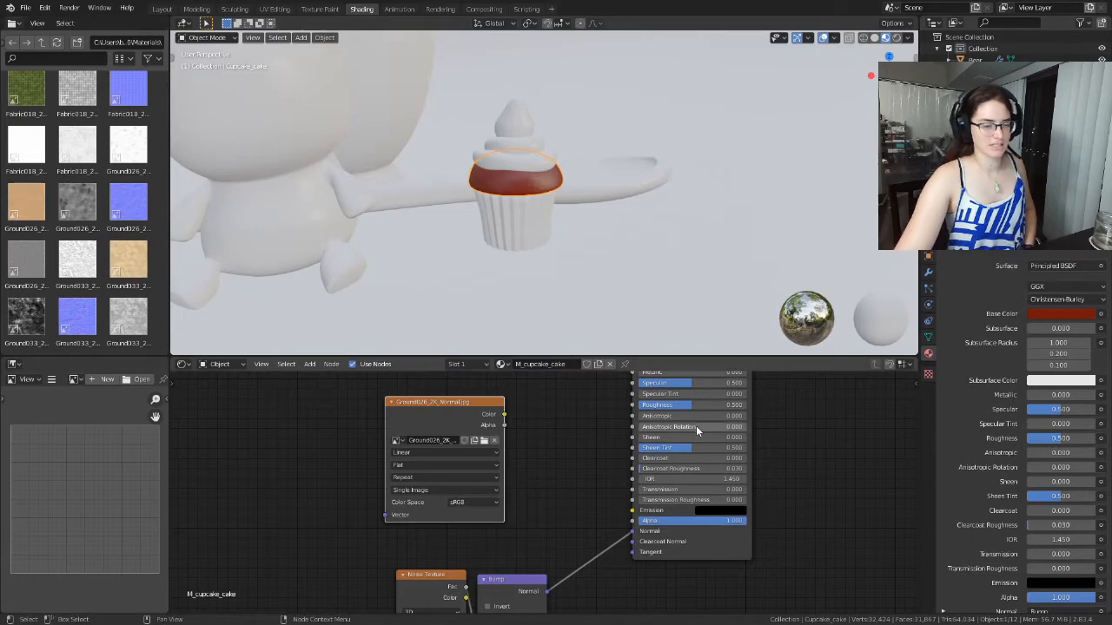
{"action": "scroll", "coordinate": [713, 430], "scroll_direction": "down", "scroll_amount": 10}
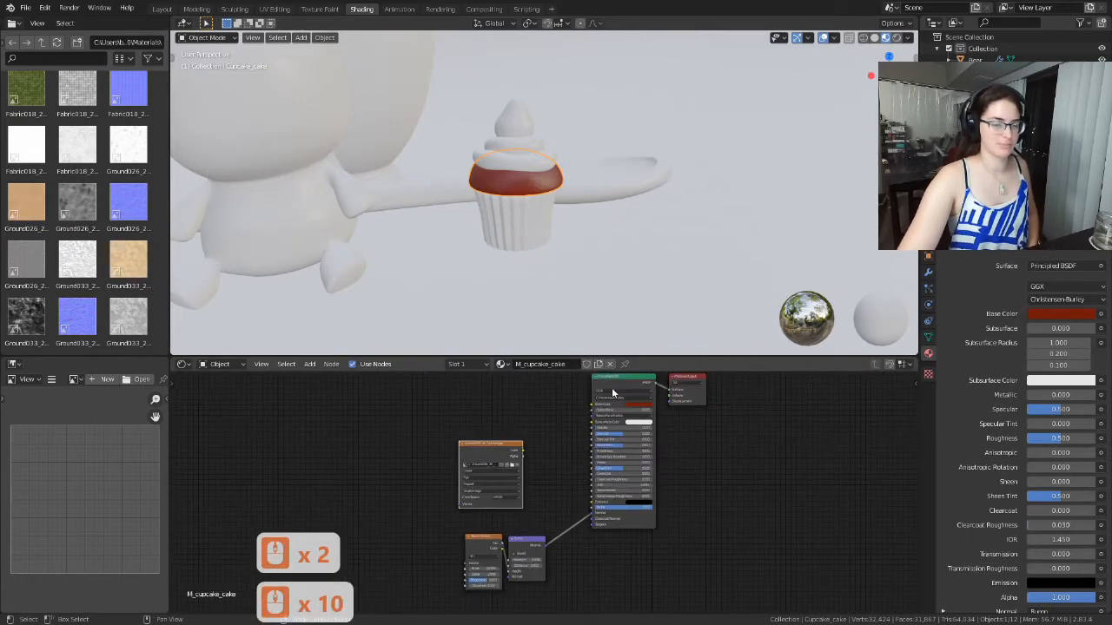
Set the color space of the Ground026_2K_Normal image node to Non-Color.
{"action": "scroll", "coordinate": [545, 493], "scroll_direction": "up", "scroll_amount": 4}
{"action": "left_click", "coordinate": [482, 502]}
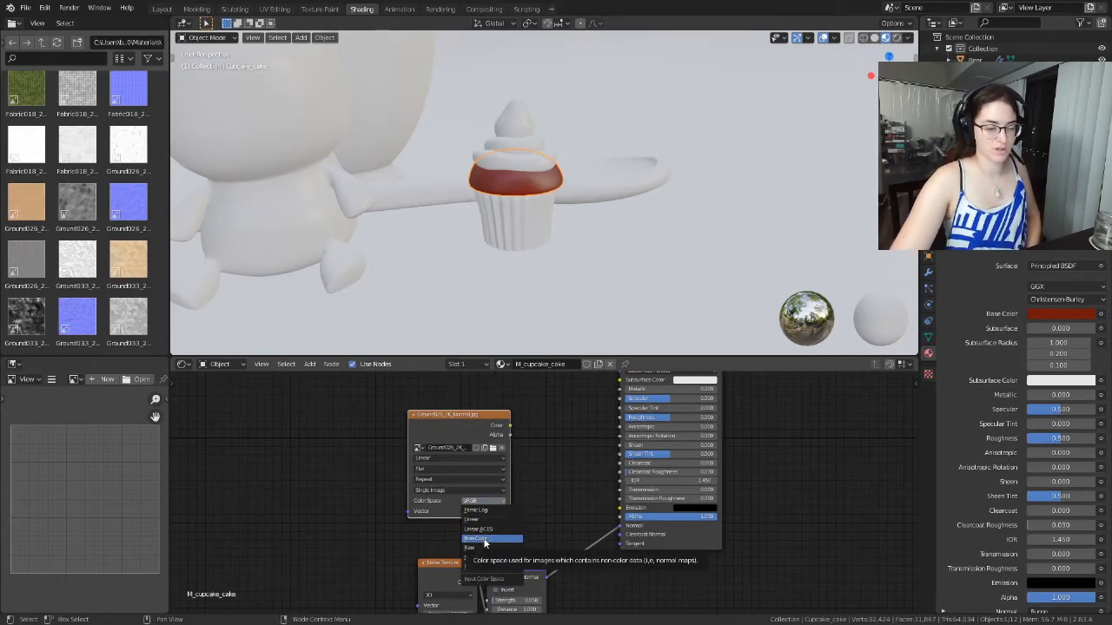
{"action": "left_click", "coordinate": [484, 540]}
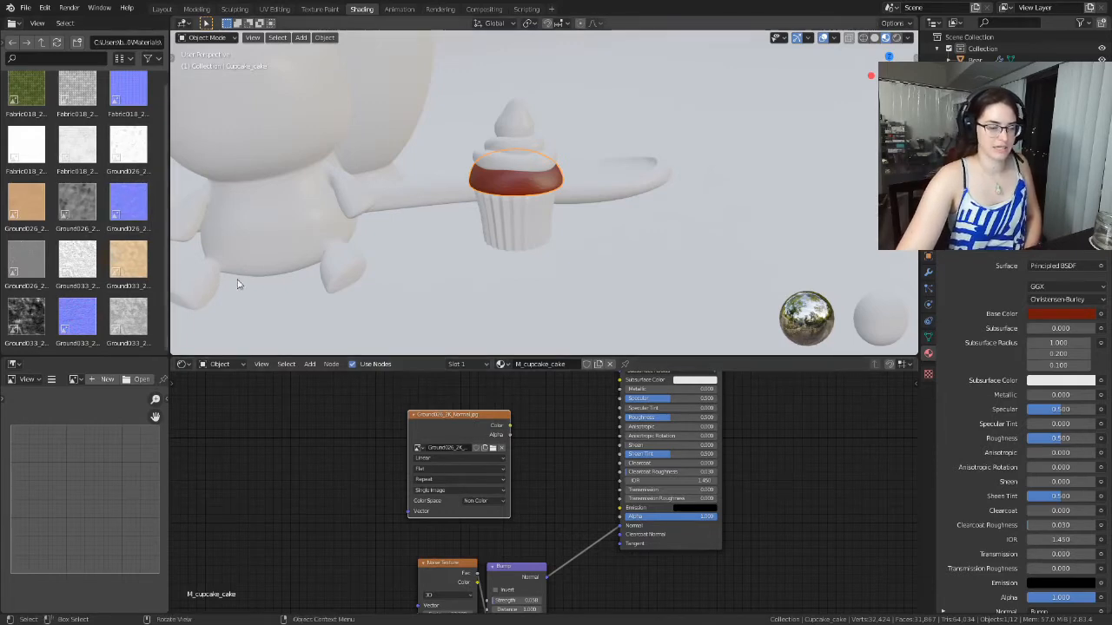
Move the Ground026_2K_Normal node farther from the Principled BSDF and add a Normal Map node in the gap between them.
{"action": "left_click_drag", "start_coordinate": [467, 416], "coordinate": [461, 415]}
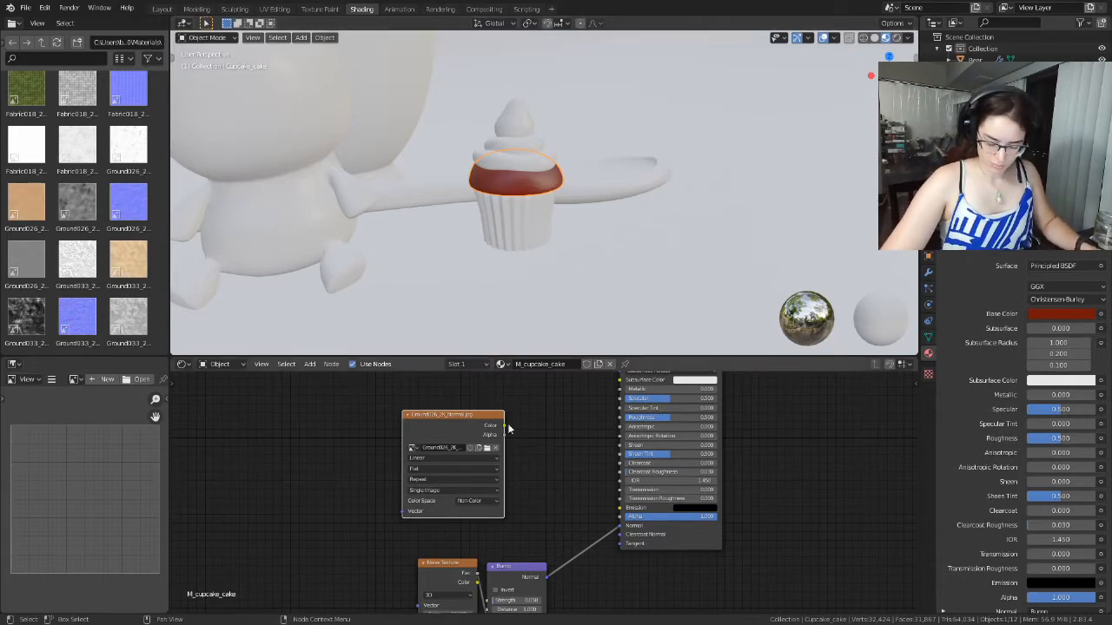
{"action": "middle_click_drag", "start_coordinate": [541, 475], "coordinate": [569, 448], "text": "shift"}
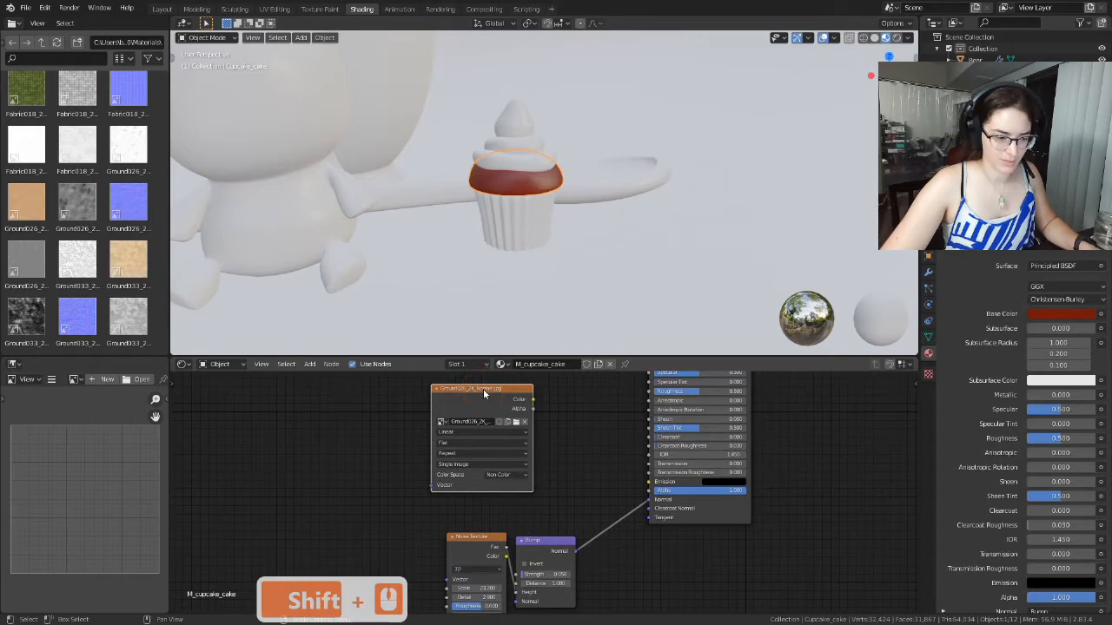
{"action": "left_click_drag", "start_coordinate": [484, 389], "coordinate": [470, 404]}
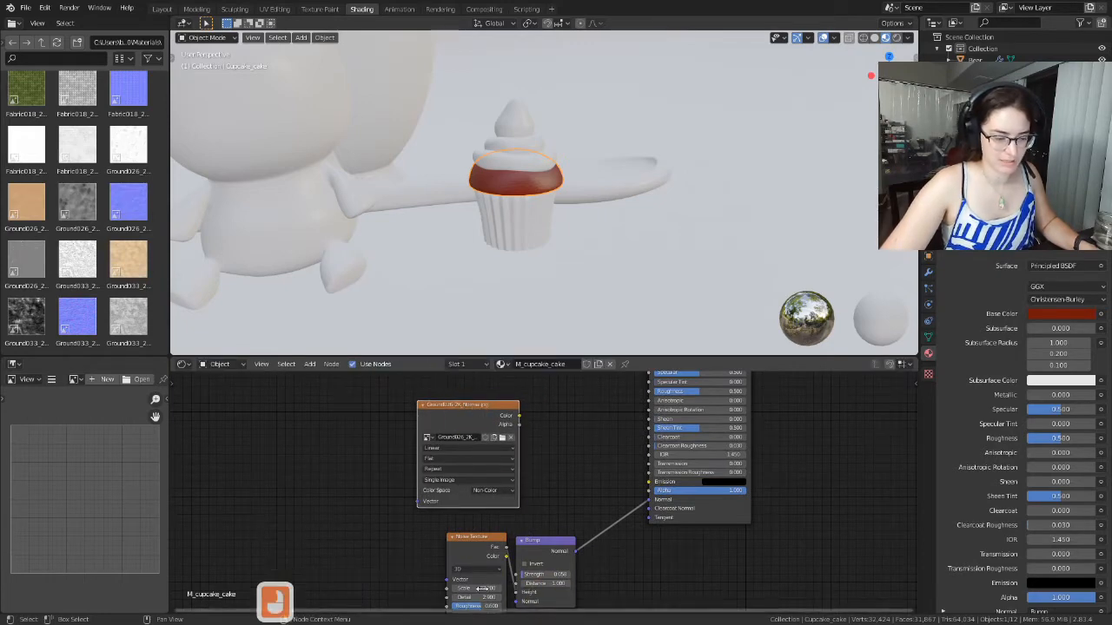
{"action": "middle_click_drag", "start_coordinate": [518, 515], "coordinate": [534, 487], "text": "shift"}
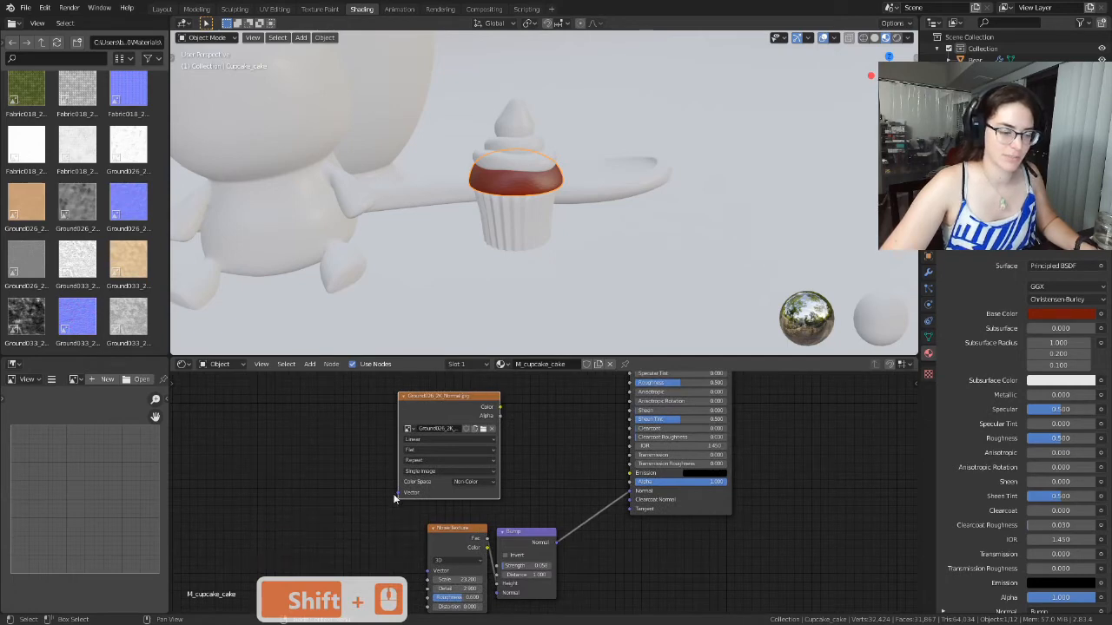
{"action": "left_click_drag", "start_coordinate": [459, 396], "coordinate": [418, 396]}
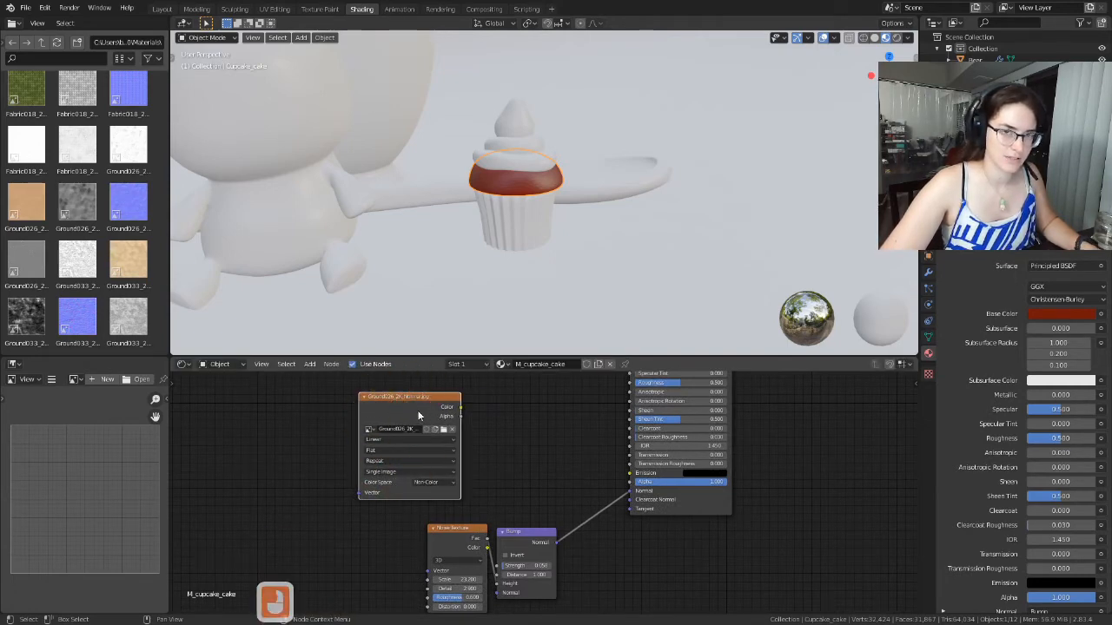
{"action": "key", "text": "shift+a"}
{"action": "mouse_move", "coordinate": [535, 442]}
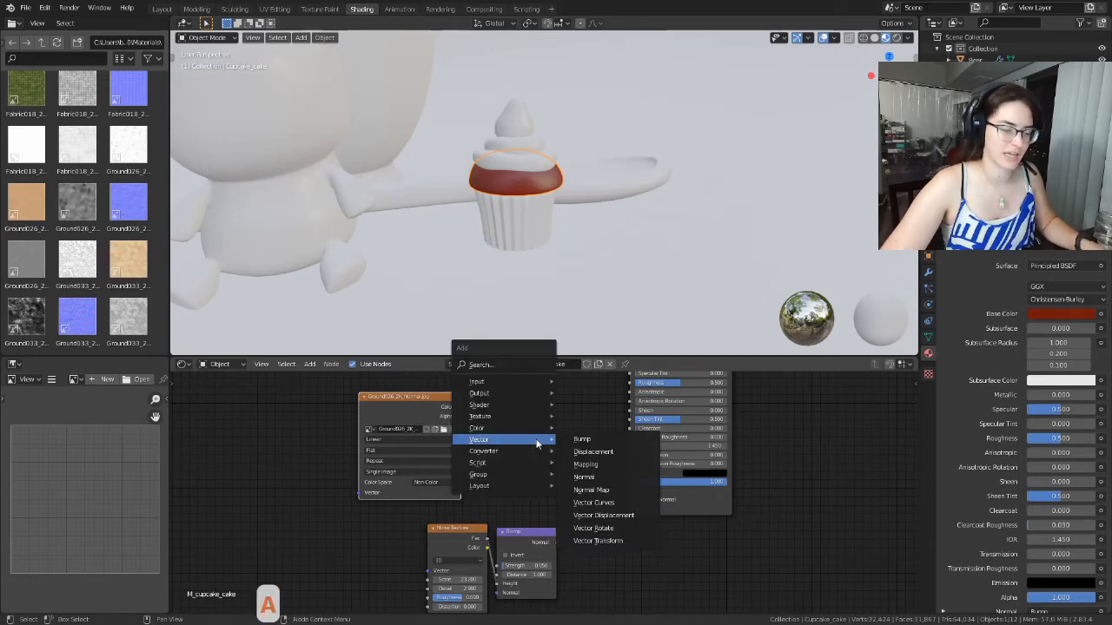
{"action": "left_click", "coordinate": [595, 492]}
{"action": "left_click", "coordinate": [513, 401]}
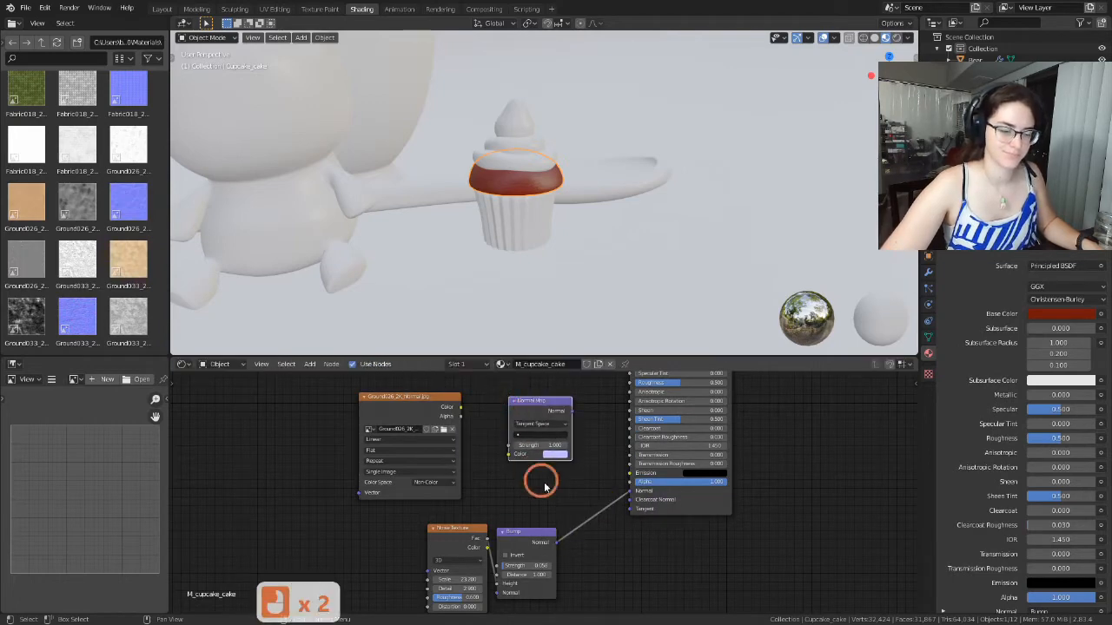
{"action": "left_click_drag", "start_coordinate": [538, 400], "coordinate": [537, 430]}
Connect the normal image's Color to the Normal Map's Color, and the Normal Map's Normal output to the Principled BSDF's Normal.
{"action": "scroll", "coordinate": [547, 204], "scroll_direction": "up", "scroll_amount": 4}
{"action": "mouse_move", "coordinate": [568, 441]}
{"action": "left_mouse_down"}
{"action": "mouse_move", "coordinate": [576, 462]}
{"action": "mouse_move", "coordinate": [635, 491]}
{"action": "left_mouse_up"}
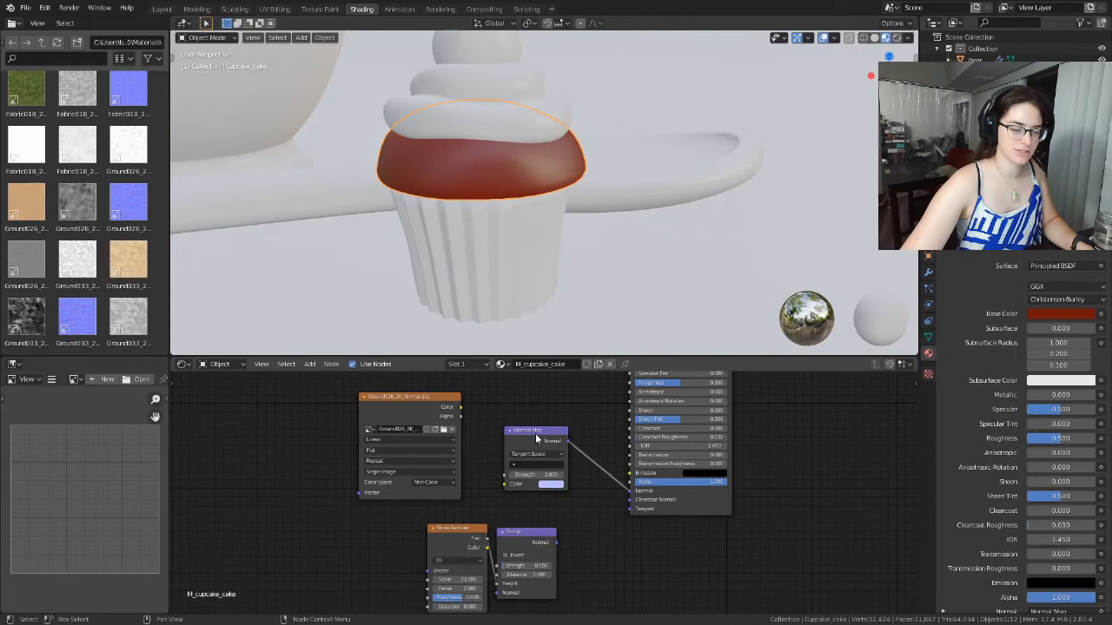
{"action": "left_click_drag", "start_coordinate": [460, 407], "coordinate": [504, 485]}
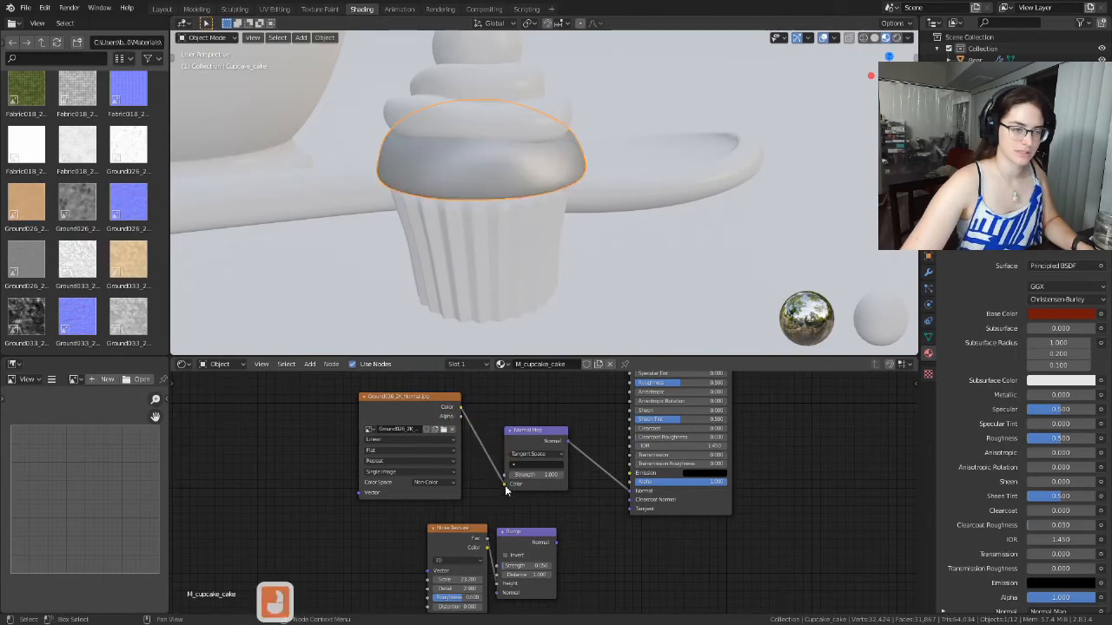
Raise the cake material's Roughness to 0.533.
{"action": "scroll", "coordinate": [484, 218], "scroll_direction": "up", "scroll_amount": 2}
{"action": "middle_click_drag", "start_coordinate": [516, 182], "coordinate": [574, 242], "text": "shift"}
{"action": "scroll", "coordinate": [539, 248], "scroll_direction": "up", "scroll_amount": 2}
{"action": "scroll", "coordinate": [574, 241], "scroll_direction": "down", "scroll_amount": 2}
{"action": "scroll", "coordinate": [518, 219], "scroll_direction": "up", "scroll_amount": 2}
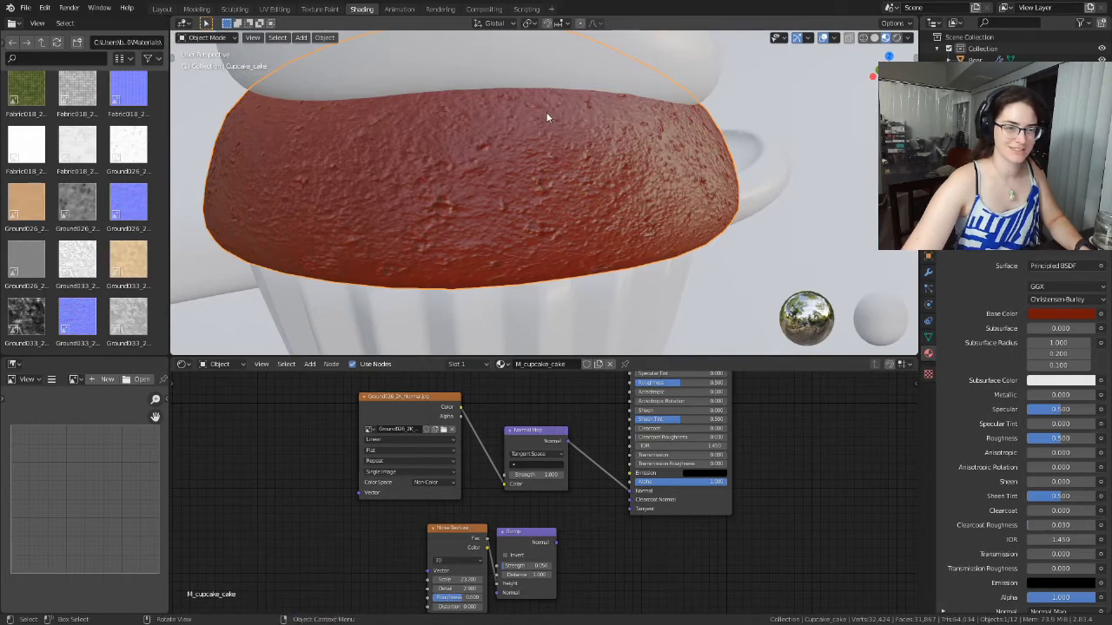
{"action": "scroll", "coordinate": [635, 229], "scroll_direction": "down", "scroll_amount": 2}
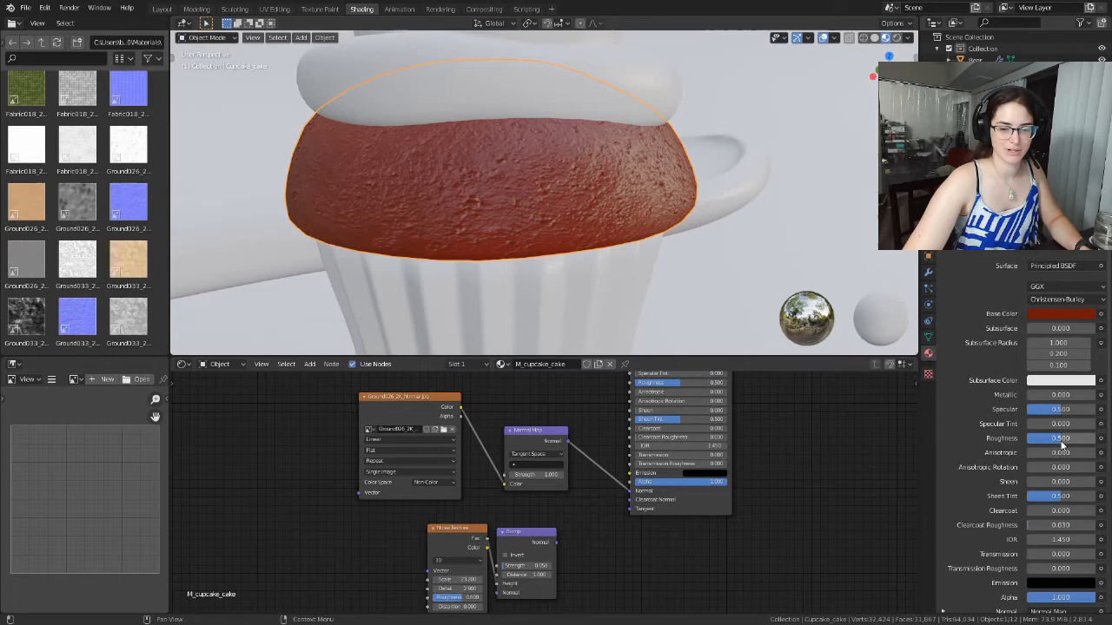
{"action": "left_click_drag", "start_coordinate": [1054, 439], "coordinate": [1064, 439]}
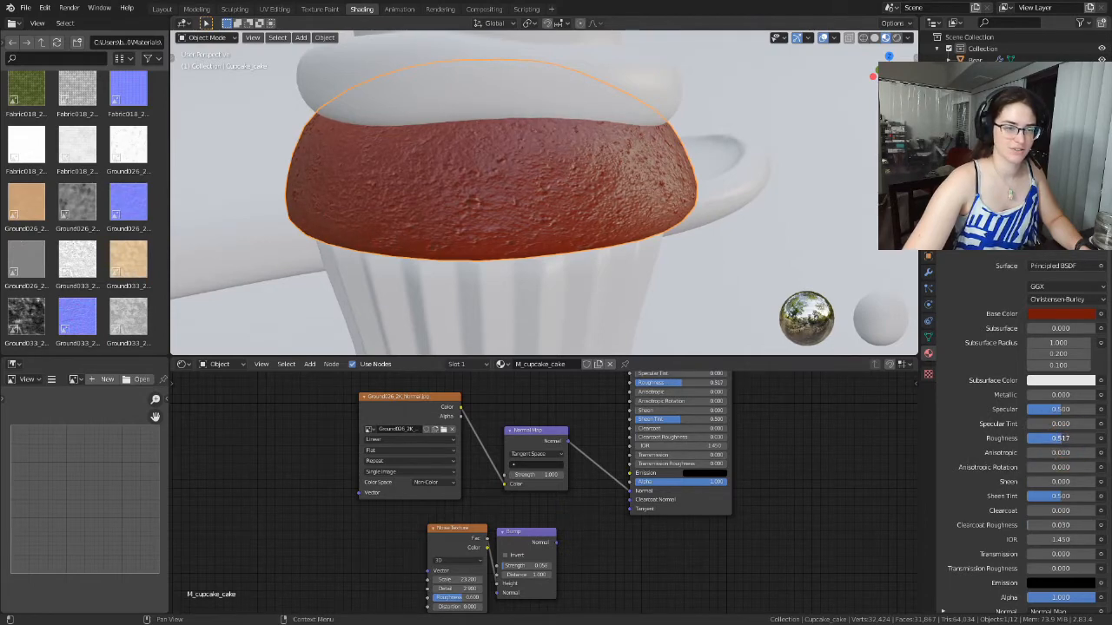
{"action": "left_click_drag", "start_coordinate": [1062, 439], "coordinate": [1062, 439]}
Try the sRGB color space on the Ground026_2K_Normal image and inspect the cake's shading from several angles.
{"action": "middle_click_drag", "start_coordinate": [717, 262], "coordinate": [595, 248]}
{"action": "scroll", "coordinate": [581, 248], "scroll_direction": "down", "scroll_amount": 3}
{"action": "middle_click_drag", "start_coordinate": [537, 273], "coordinate": [545, 243]}
{"action": "scroll", "coordinate": [576, 289], "scroll_direction": "up", "scroll_amount": 3}
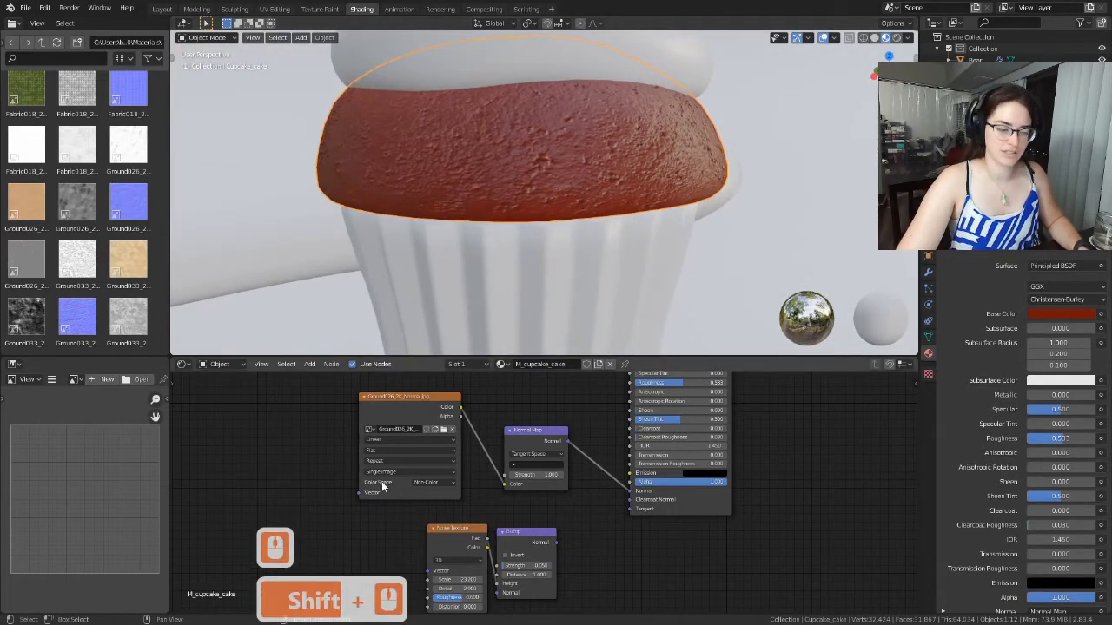
{"action": "left_click", "coordinate": [436, 483]}
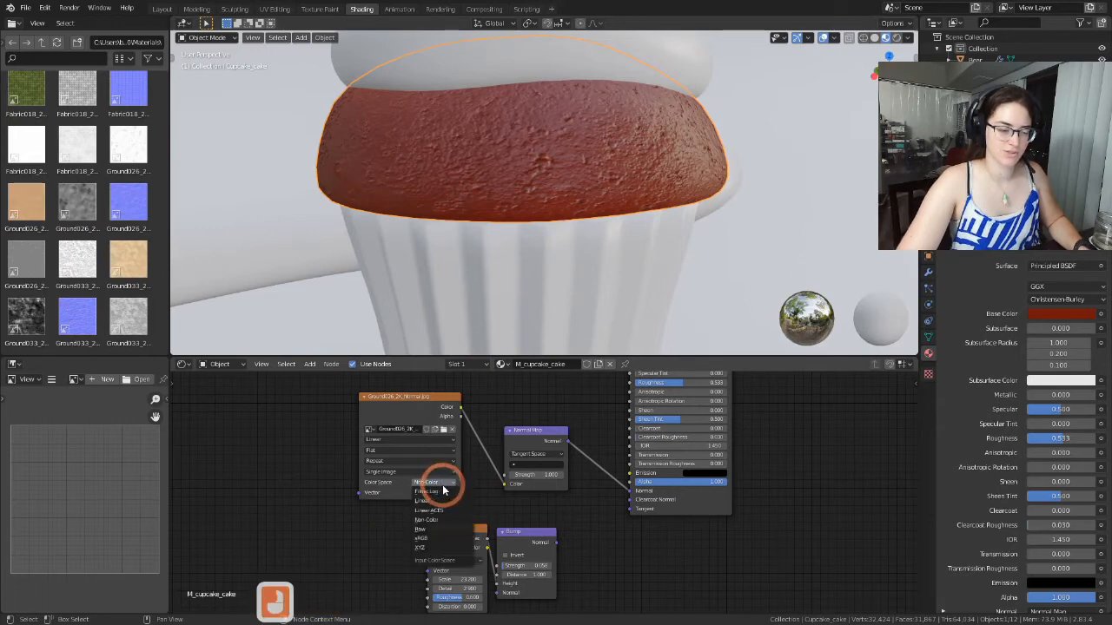
{"action": "left_click", "coordinate": [421, 538]}
{"action": "scroll", "coordinate": [495, 191], "scroll_direction": "down", "scroll_amount": 2}
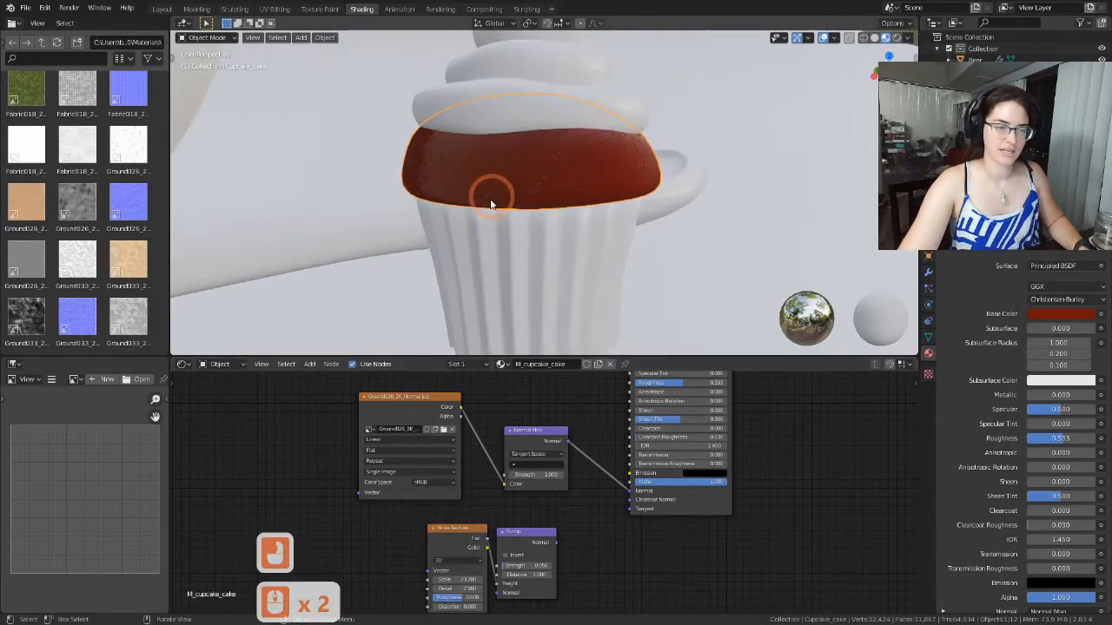
{"action": "scroll", "coordinate": [493, 252], "scroll_direction": "up", "scroll_amount": 2}
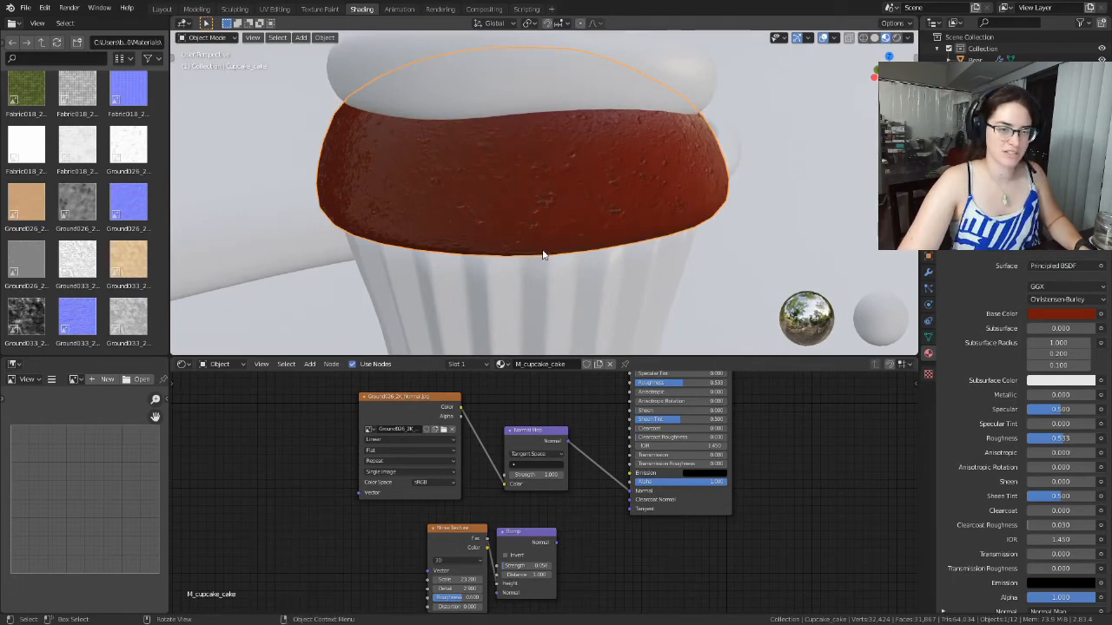
{"action": "middle_click_drag", "start_coordinate": [542, 254], "coordinate": [568, 249]}
{"action": "middle_click_drag", "start_coordinate": [385, 206], "coordinate": [417, 213]}
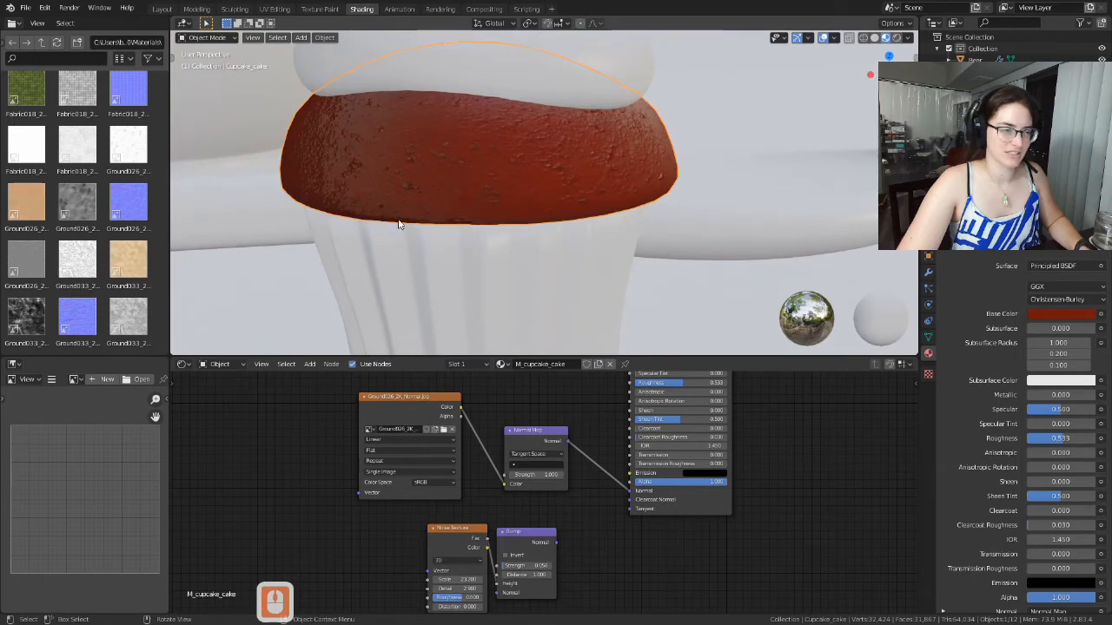
{"action": "middle_click_drag", "start_coordinate": [412, 203], "coordinate": [495, 213]}
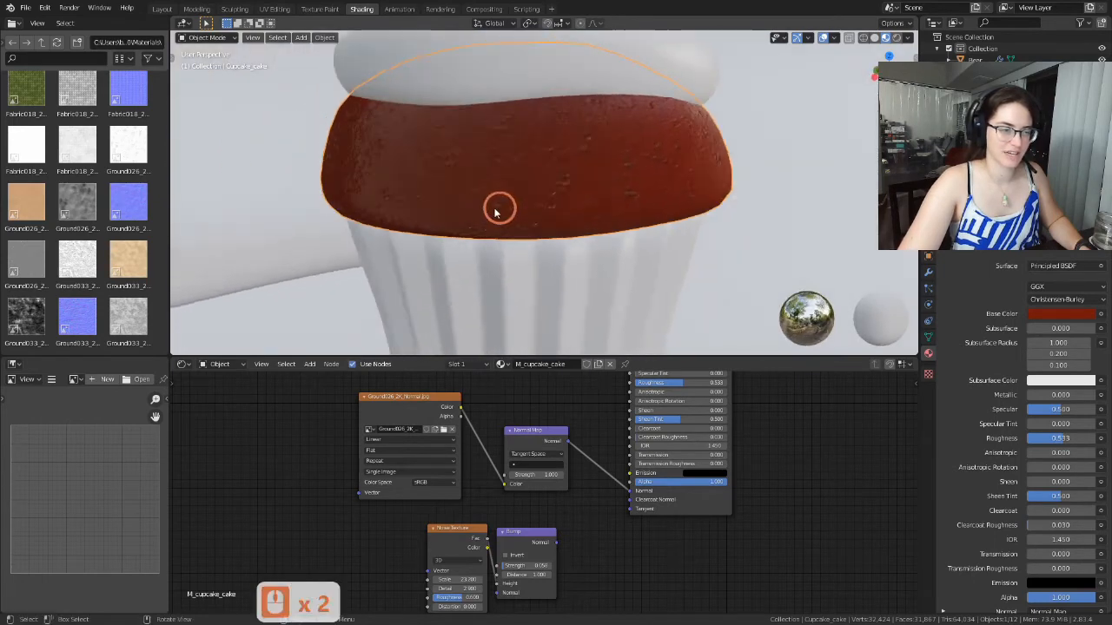
{"action": "middle_click_drag", "start_coordinate": [439, 186], "coordinate": [511, 206]}
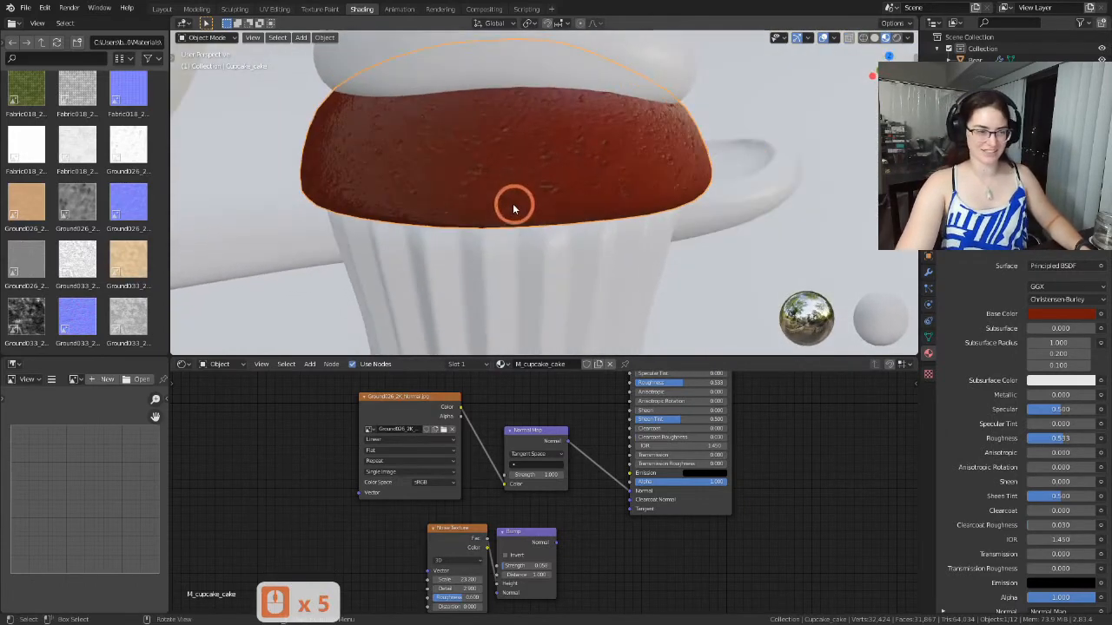
Restore the Ground026_2K_Normal image's color space to Non-Color and check the cake from around the cupcake.
{"action": "left_click", "coordinate": [431, 482]}
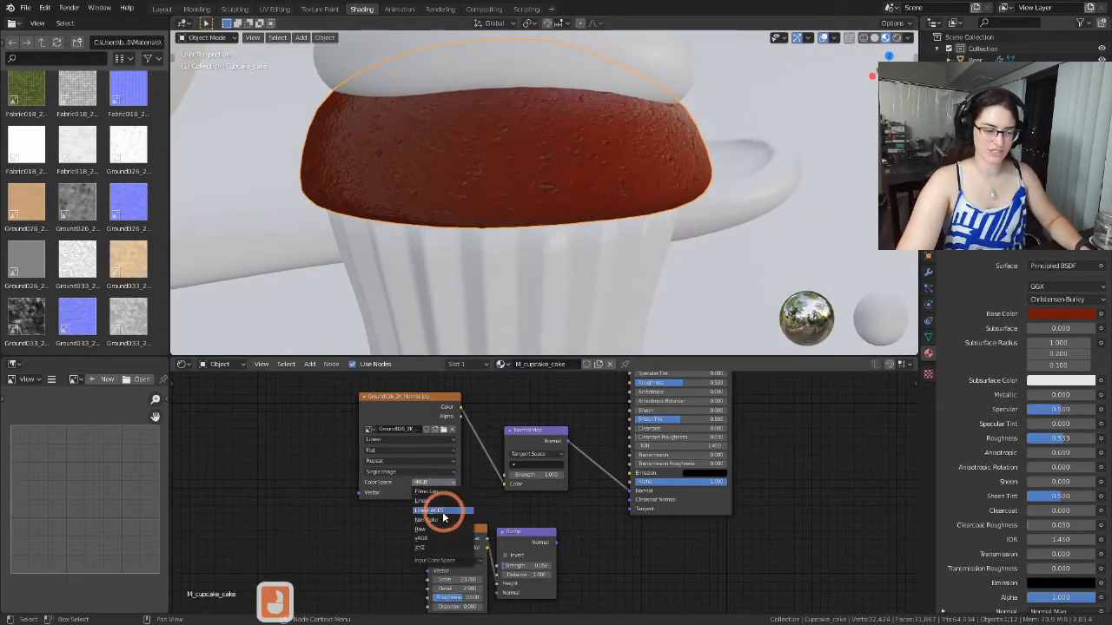
{"action": "left_click", "coordinate": [439, 520]}
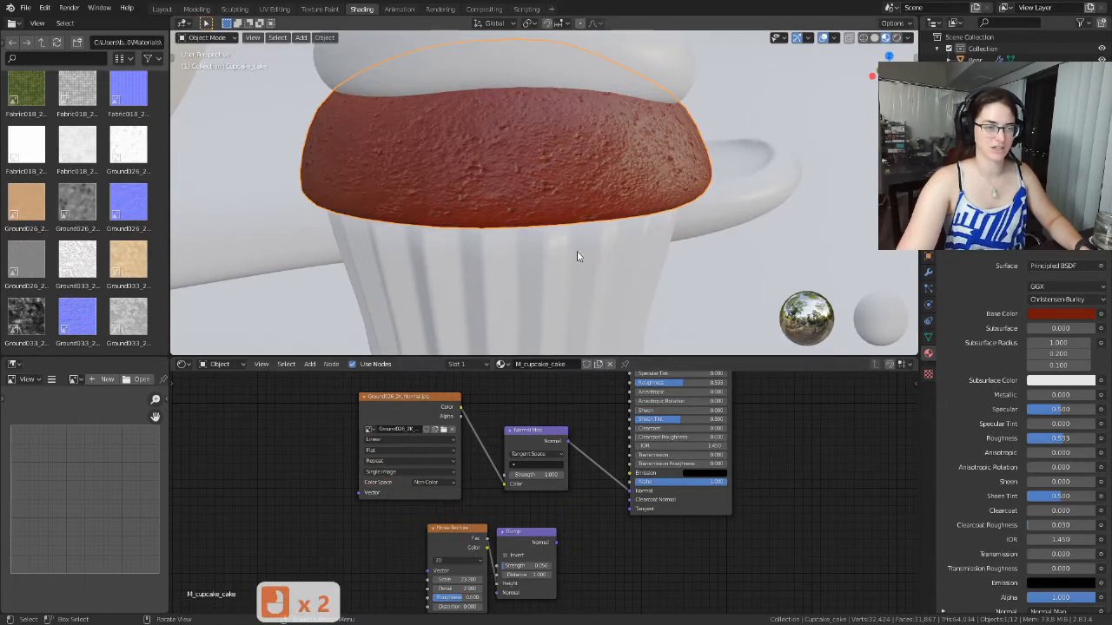
{"action": "scroll", "coordinate": [541, 268], "scroll_direction": "down", "scroll_amount": 2}
{"action": "middle_click_drag", "start_coordinate": [541, 269], "coordinate": [588, 238]}
{"action": "scroll", "coordinate": [658, 263], "scroll_direction": "down", "scroll_amount": 3}
{"action": "middle_click_drag", "start_coordinate": [657, 263], "coordinate": [588, 221]}
{"action": "scroll", "coordinate": [613, 193], "scroll_direction": "up", "scroll_amount": 2}
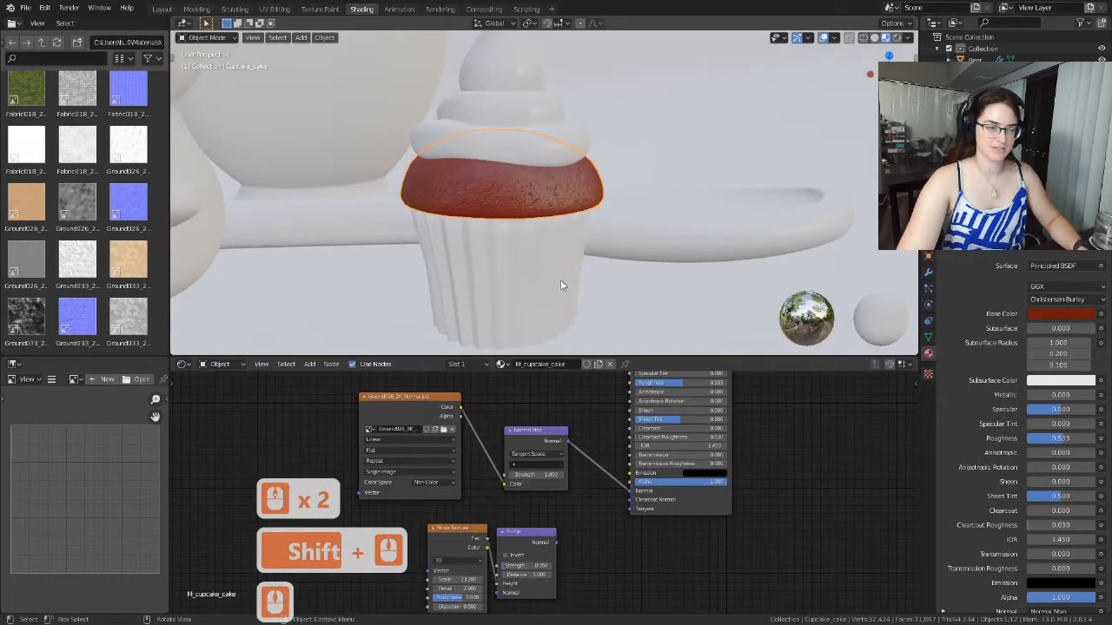
{"action": "scroll", "coordinate": [547, 285], "scroll_direction": "down", "scroll_amount": 1}
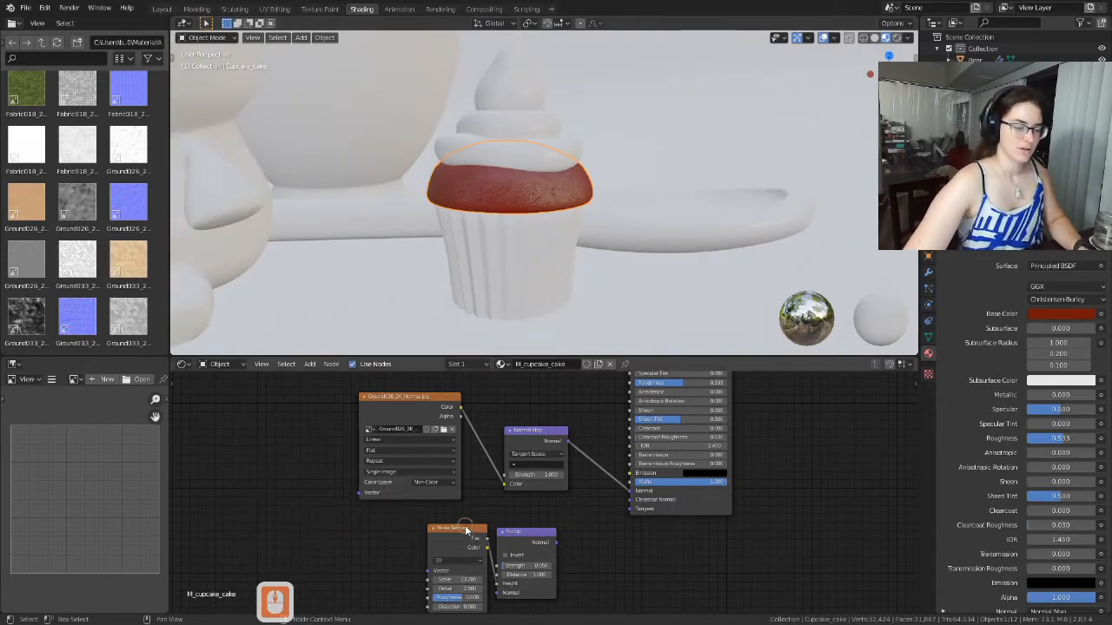
Move the Noise Texture and Bump nodes lower, and shift the normal image node down slightly beside the Normal Map node.
{"action": "left_click_drag", "start_coordinate": [466, 529], "coordinate": [458, 555]}
{"action": "left_click_drag", "start_coordinate": [530, 533], "coordinate": [537, 574]}
{"action": "left_click_drag", "start_coordinate": [470, 562], "coordinate": [484, 581]}
{"action": "scroll", "coordinate": [575, 450], "scroll_direction": "down", "scroll_amount": 3}
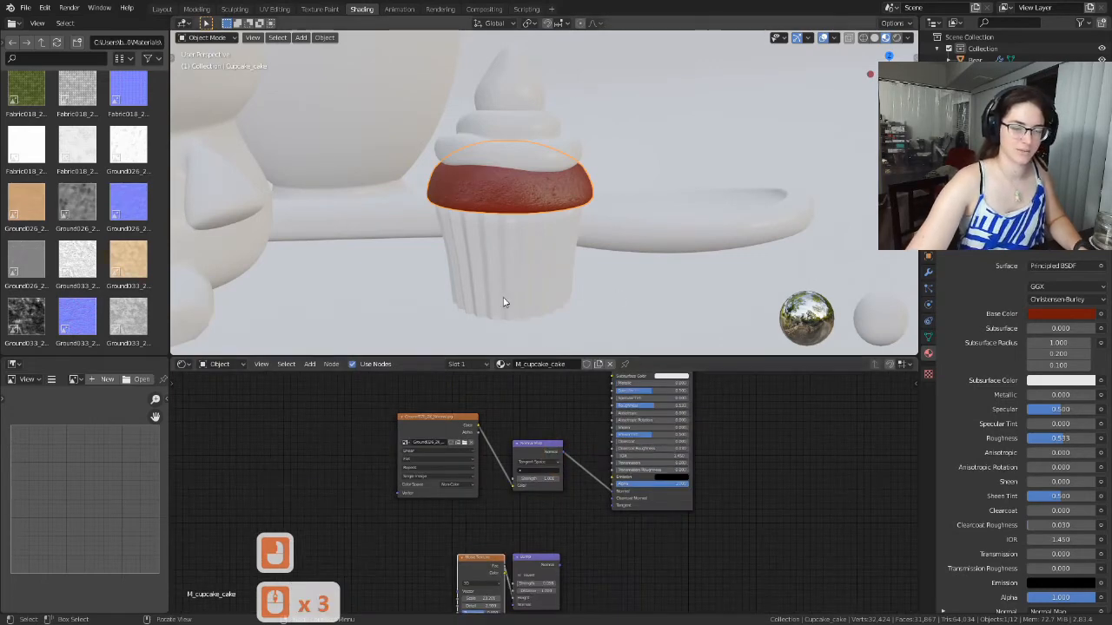
{"action": "middle_click_drag", "start_coordinate": [546, 186], "coordinate": [591, 186]}
{"action": "scroll", "coordinate": [663, 228], "scroll_direction": "up", "scroll_amount": 4}
{"action": "middle_click_drag", "start_coordinate": [663, 228], "coordinate": [643, 252], "text": "shift"}
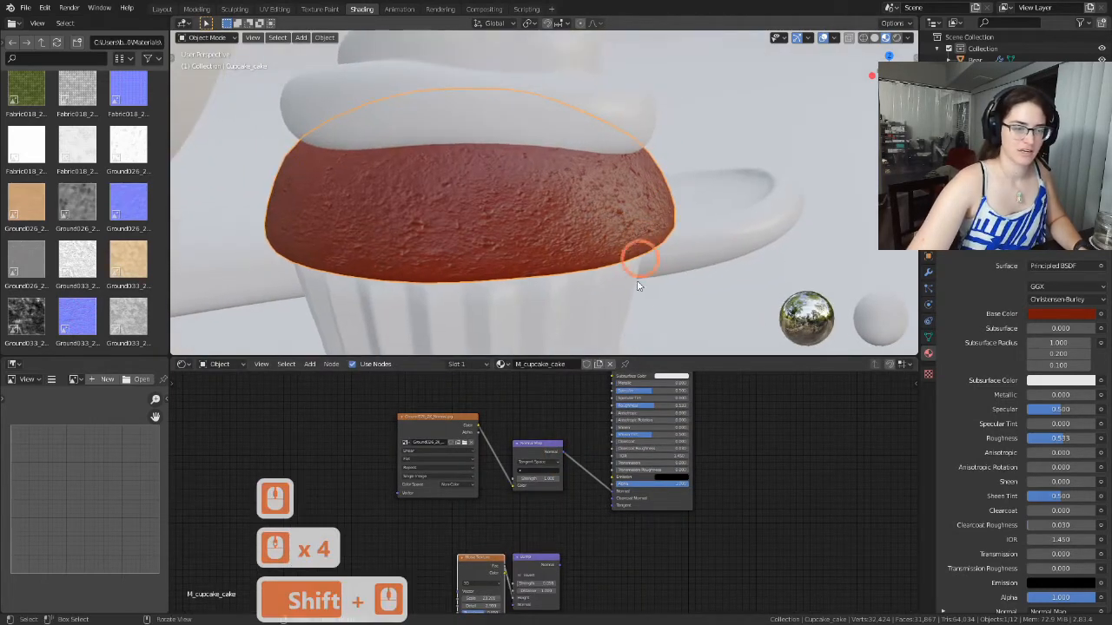
{"action": "left_click_drag", "start_coordinate": [451, 417], "coordinate": [454, 433]}
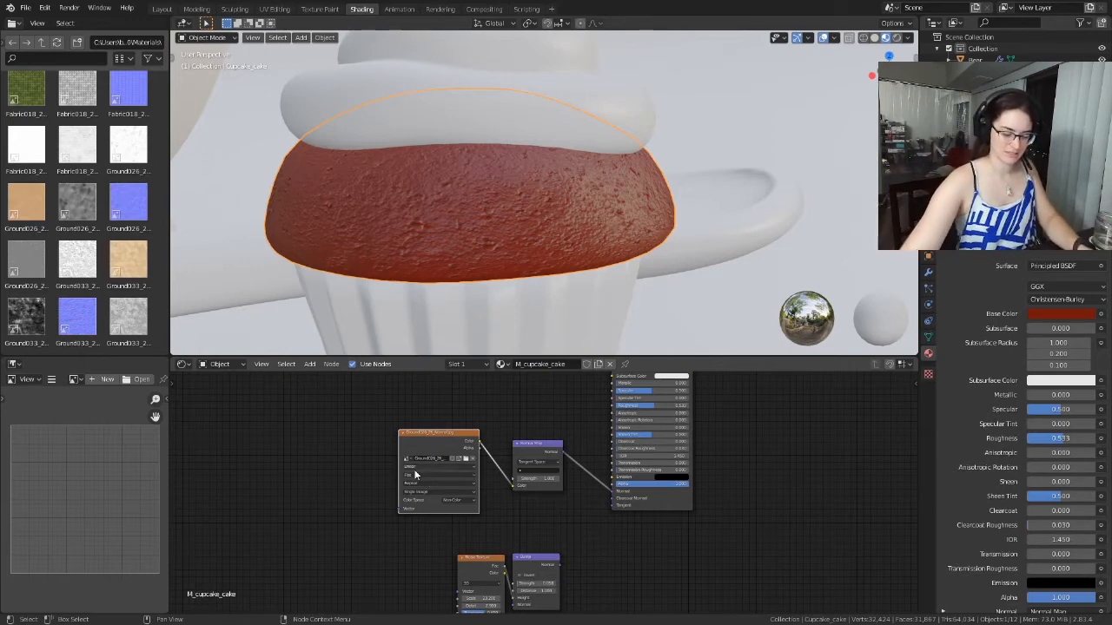
Examine the cake's surface up close and the full M_cupcake_cake node network.
{"action": "middle_click_drag", "start_coordinate": [351, 477], "coordinate": [400, 497], "text": "shift"}
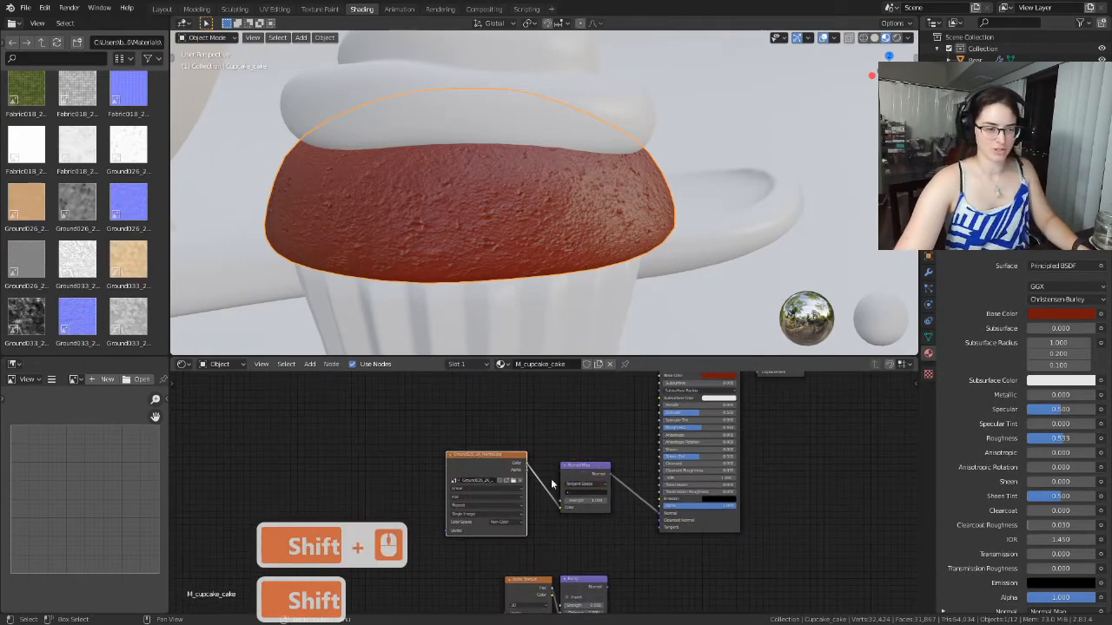
{"action": "scroll", "coordinate": [524, 499], "scroll_direction": "down", "scroll_amount": 3}
{"action": "middle_click_drag", "start_coordinate": [560, 419], "coordinate": [501, 477], "text": "shift"}
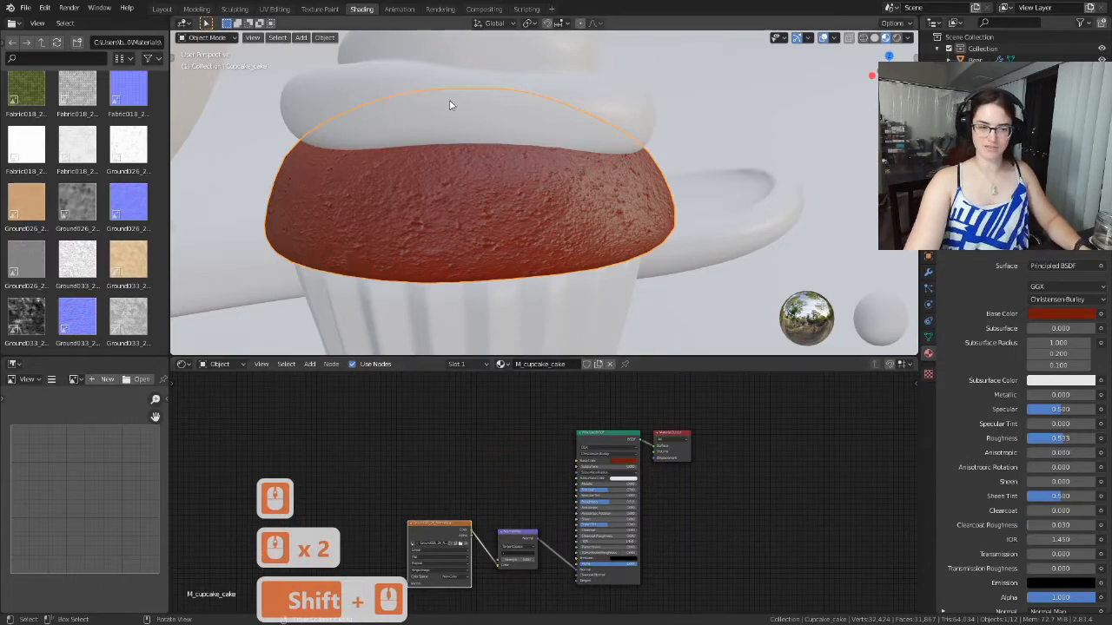
{"action": "scroll", "coordinate": [462, 150], "scroll_direction": "down", "scroll_amount": 2}
{"action": "scroll", "coordinate": [503, 199], "scroll_direction": "up", "scroll_amount": 5}
{"action": "middle_click_drag", "start_coordinate": [667, 513], "coordinate": [669, 496], "text": "shift"}
{"action": "scroll", "coordinate": [668, 496], "scroll_direction": "up", "scroll_amount": 2}
{"action": "middle_click_drag", "start_coordinate": [517, 458], "coordinate": [511, 464], "text": "shift"}
{"action": "scroll", "coordinate": [511, 464], "scroll_direction": "up", "scroll_amount": 1}
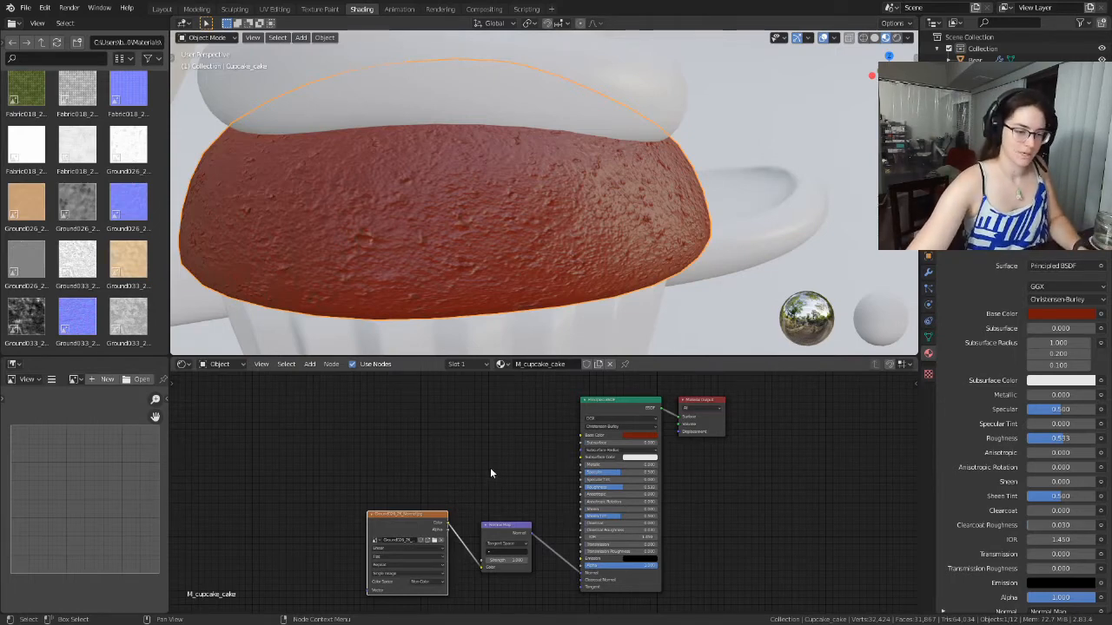
{"action": "scroll", "coordinate": [489, 469], "scroll_direction": "up", "scroll_amount": 1}
{"action": "middle_click_drag", "start_coordinate": [509, 458], "coordinate": [551, 454], "text": "shift"}
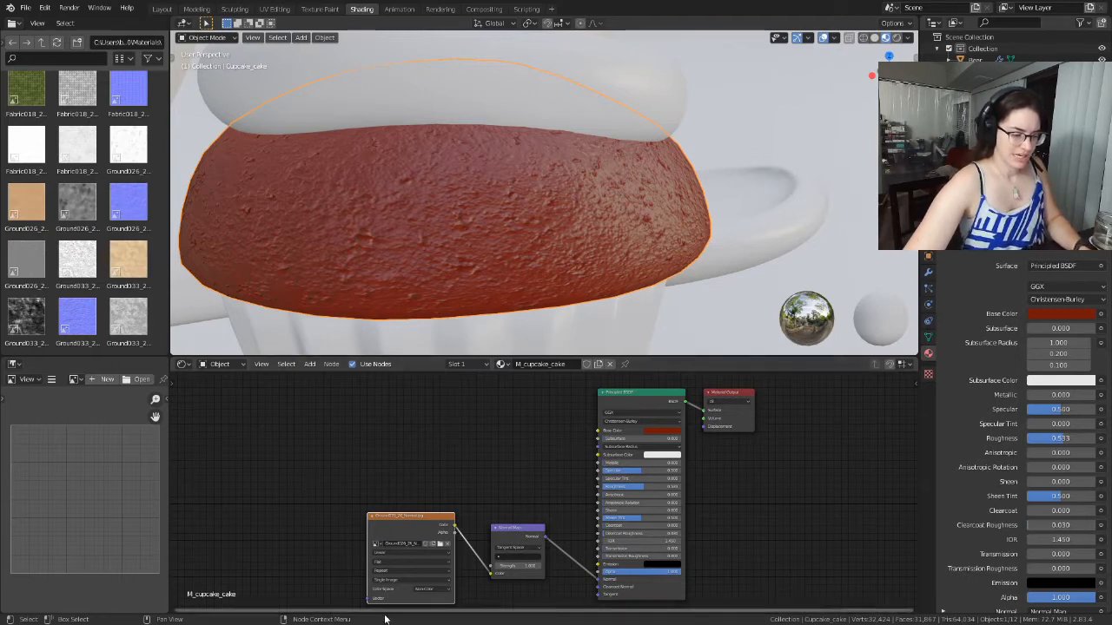
Add a Mapping node and place it ahead of the Ground026_2K_Normal image node.
{"action": "key", "text": "shift+a"}
{"action": "mouse_move", "coordinate": [287, 476]}
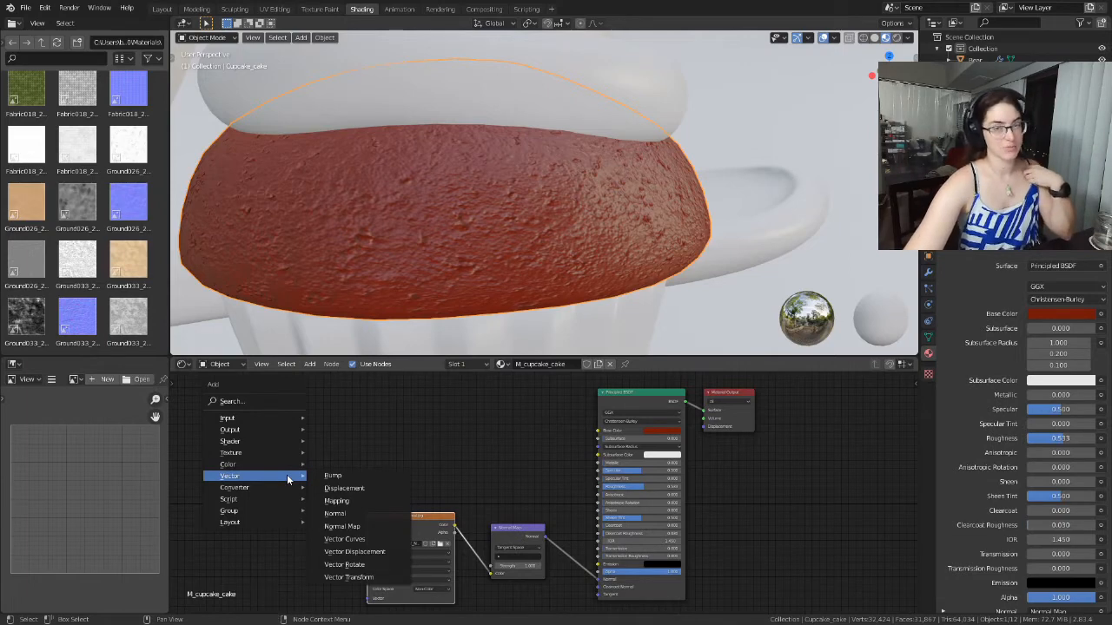
{"action": "left_click", "coordinate": [349, 502]}
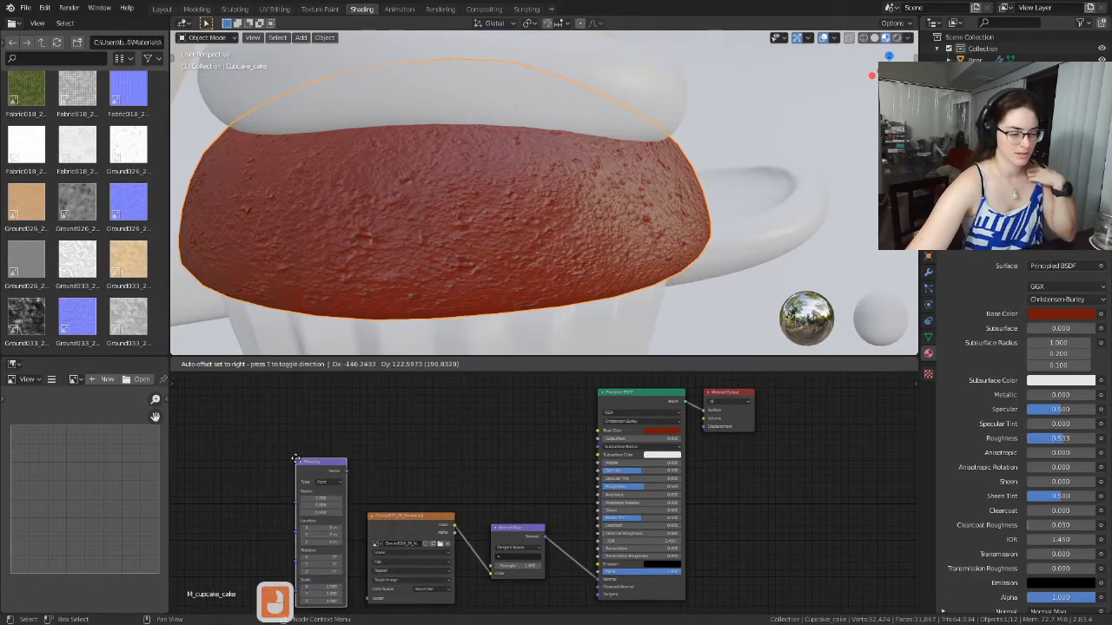
{"action": "left_click", "coordinate": [289, 454]}
{"action": "middle_click_drag", "start_coordinate": [404, 446], "coordinate": [423, 396], "text": "shift"}
{"action": "scroll", "coordinate": [357, 445], "scroll_direction": "up", "scroll_amount": 3}
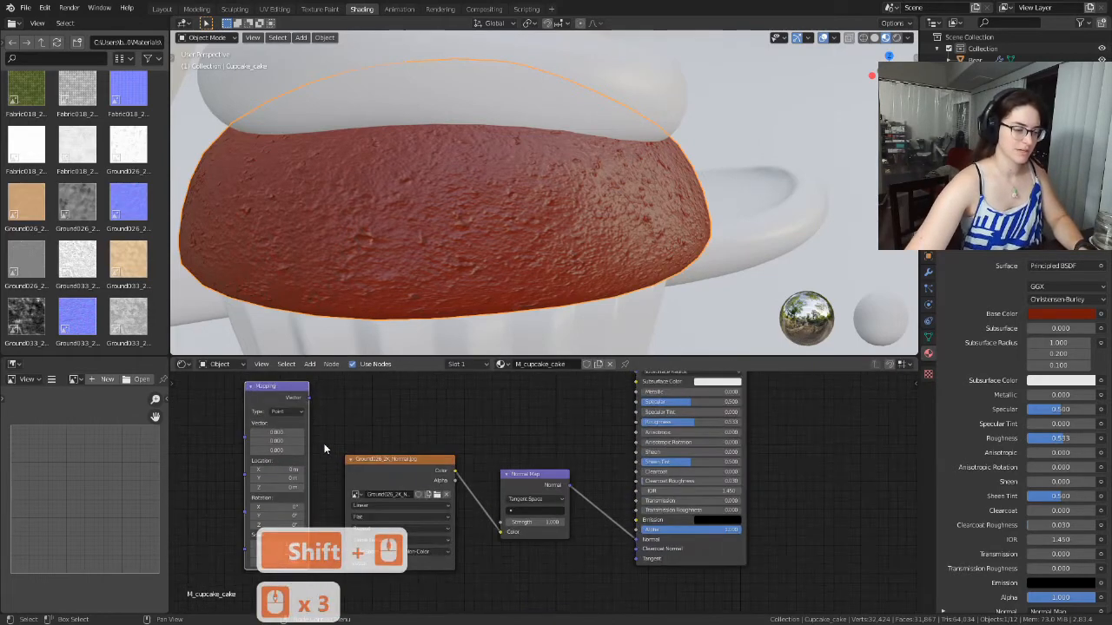
Switch to OBS, move the webcam source to the lower-left corner of the recording canvas, and return to Blender.
{"action": "middle_click_drag", "start_coordinate": [357, 445], "coordinate": [414, 385], "text": "shift"}
{"action": "middle_click_drag", "start_coordinate": [405, 470], "coordinate": [554, 465], "text": "shift"}
{"action": "scroll", "coordinate": [554, 467], "scroll_direction": "up", "scroll_amount": 3}
{"action": "key", "text": "super"}
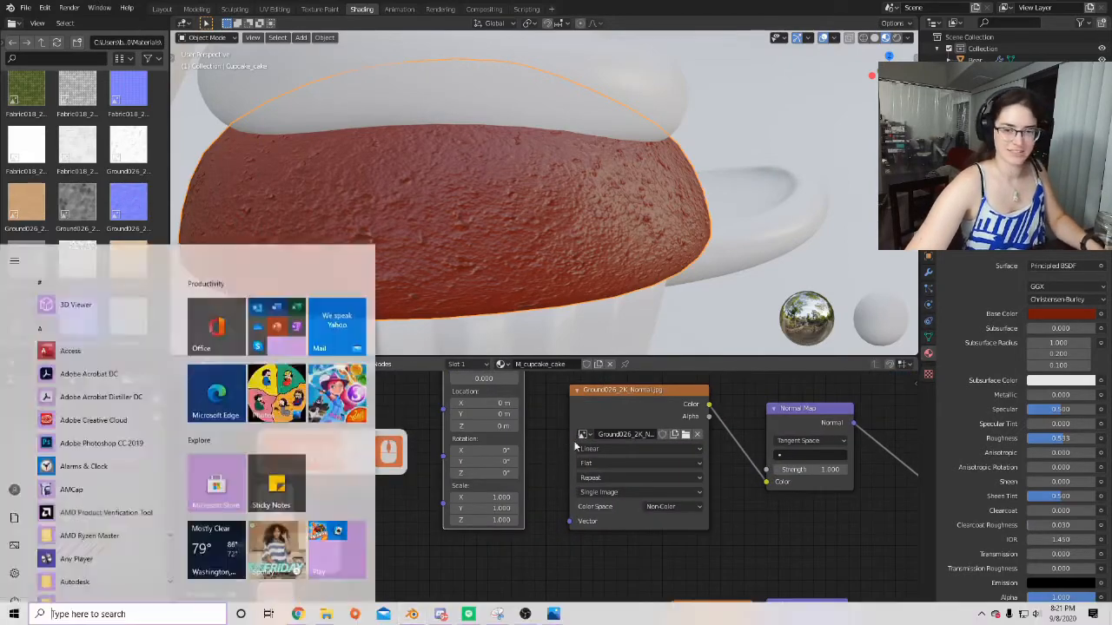
{"action": "left_click", "coordinate": [521, 617]}
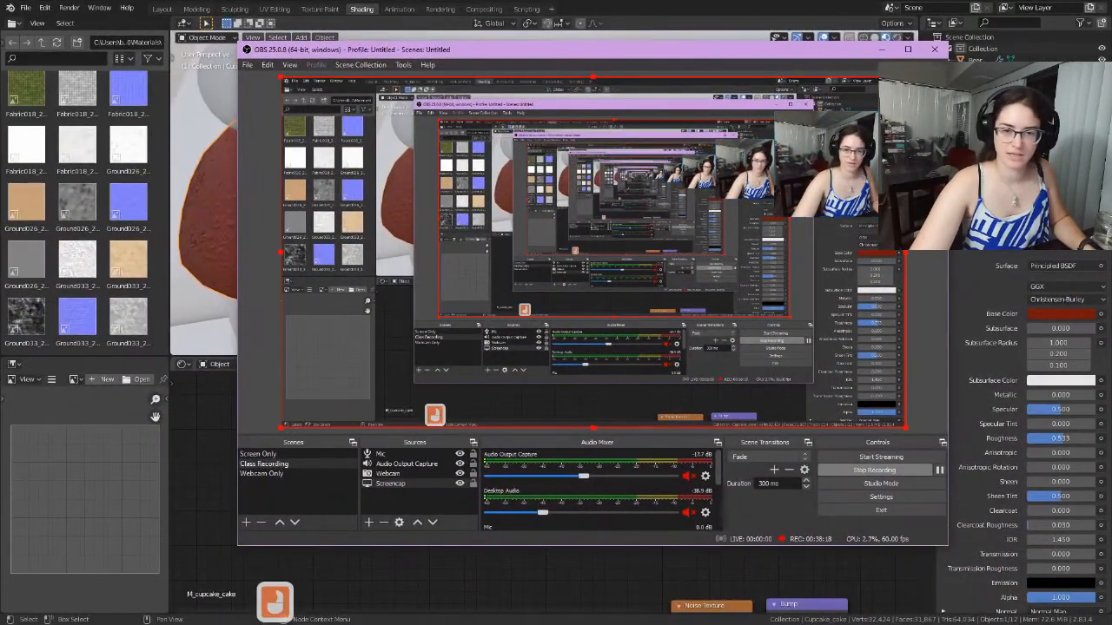
{"action": "left_click_drag", "start_coordinate": [898, 182], "coordinate": [414, 390]}
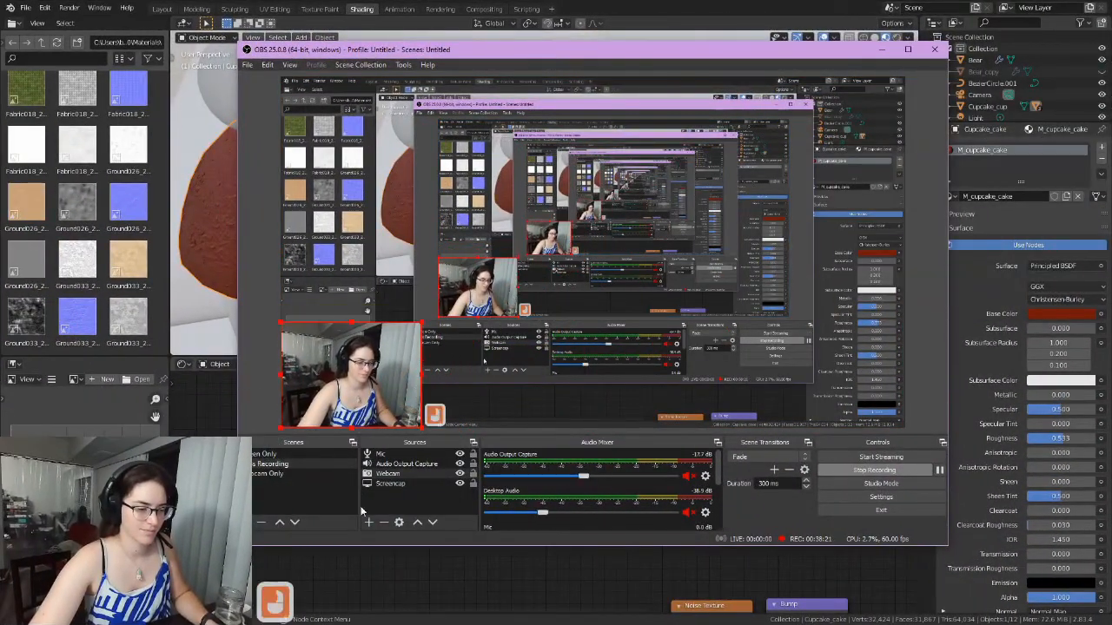
{"action": "left_click", "coordinate": [446, 590]}
Link the Mapping node's Vector output to the Vector input of the Ground026_2K_Normal image node.
{"action": "scroll", "coordinate": [496, 476], "scroll_direction": "up", "scroll_amount": 1}
{"action": "scroll", "coordinate": [538, 480], "scroll_direction": "up", "scroll_amount": 2}
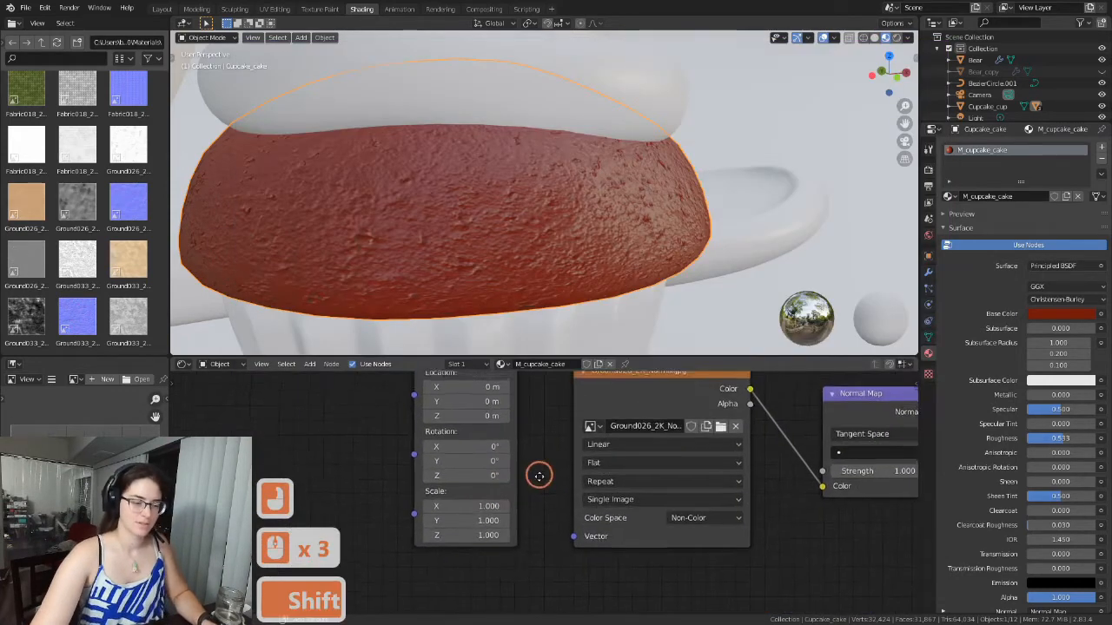
{"action": "middle_click_drag", "start_coordinate": [539, 475], "coordinate": [532, 514], "text": "shift"}
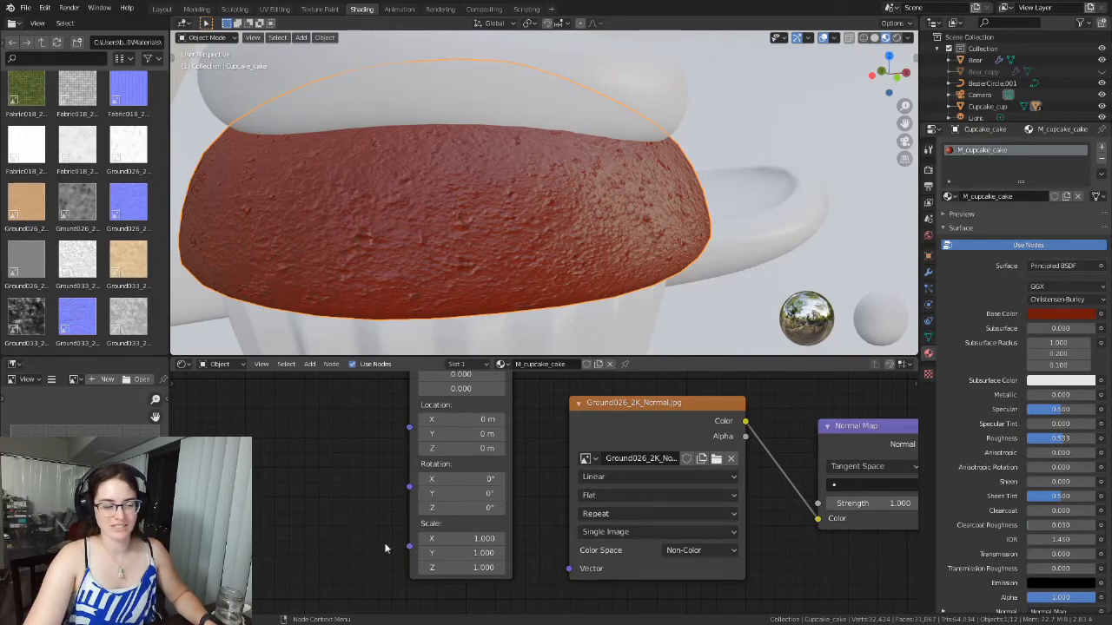
{"action": "middle_click_drag", "start_coordinate": [550, 459], "coordinate": [516, 516], "text": "shift"}
{"action": "scroll", "coordinate": [511, 508], "scroll_direction": "down", "scroll_amount": 3}
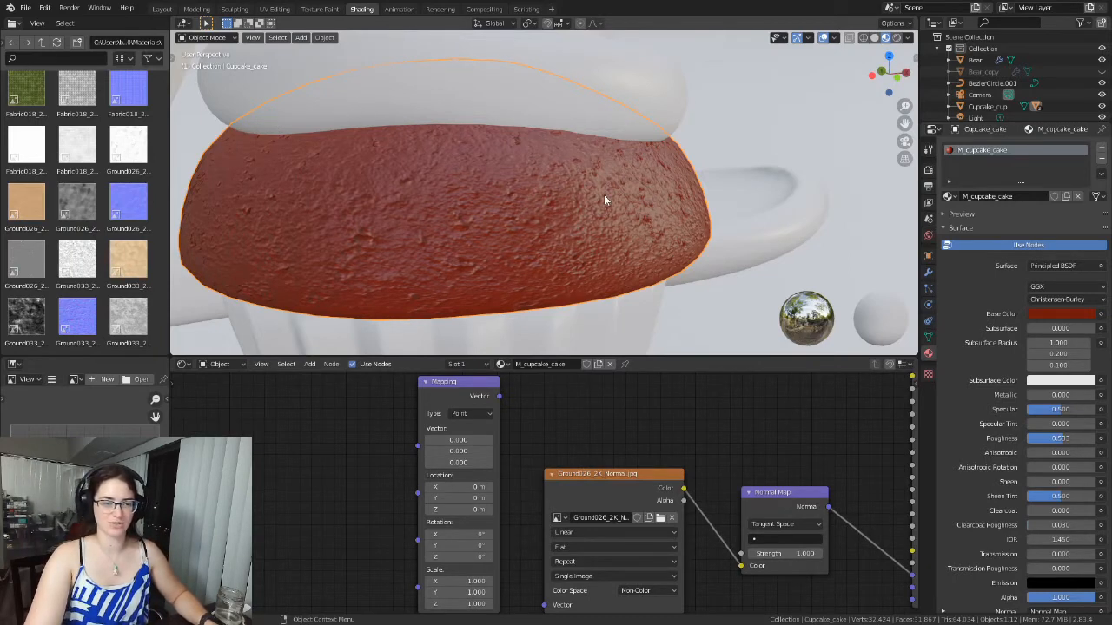
{"action": "middle_click_drag", "start_coordinate": [520, 448], "coordinate": [490, 466], "text": "shift"}
{"action": "scroll", "coordinate": [488, 463], "scroll_direction": "down", "scroll_amount": 3}
{"action": "left_click_drag", "start_coordinate": [450, 405], "coordinate": [429, 413]}
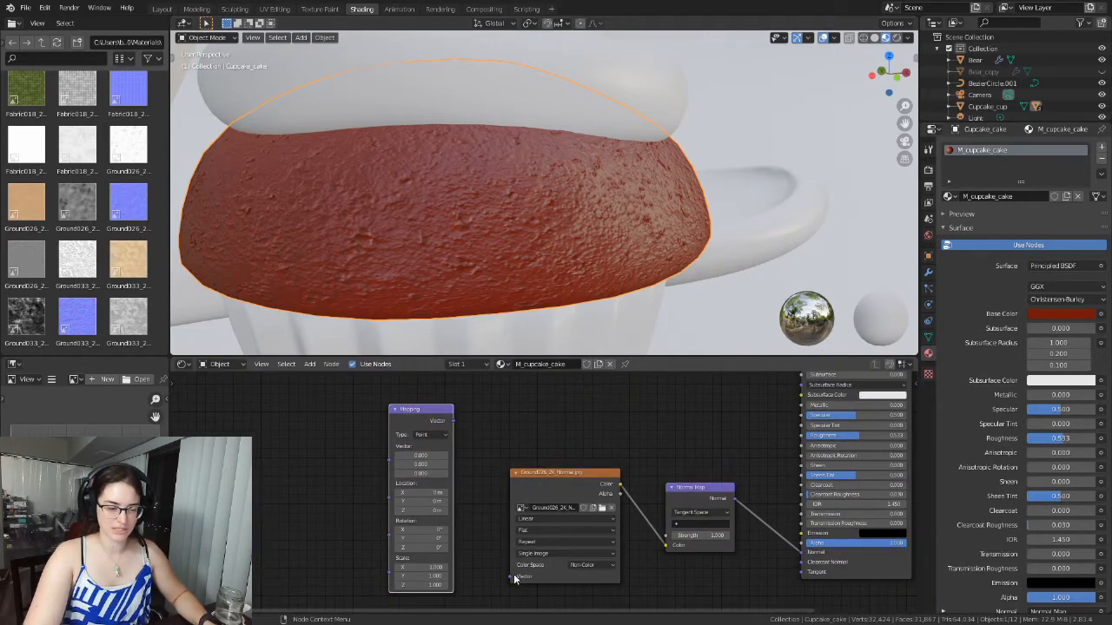
{"action": "left_click_drag", "start_coordinate": [454, 422], "coordinate": [511, 576]}
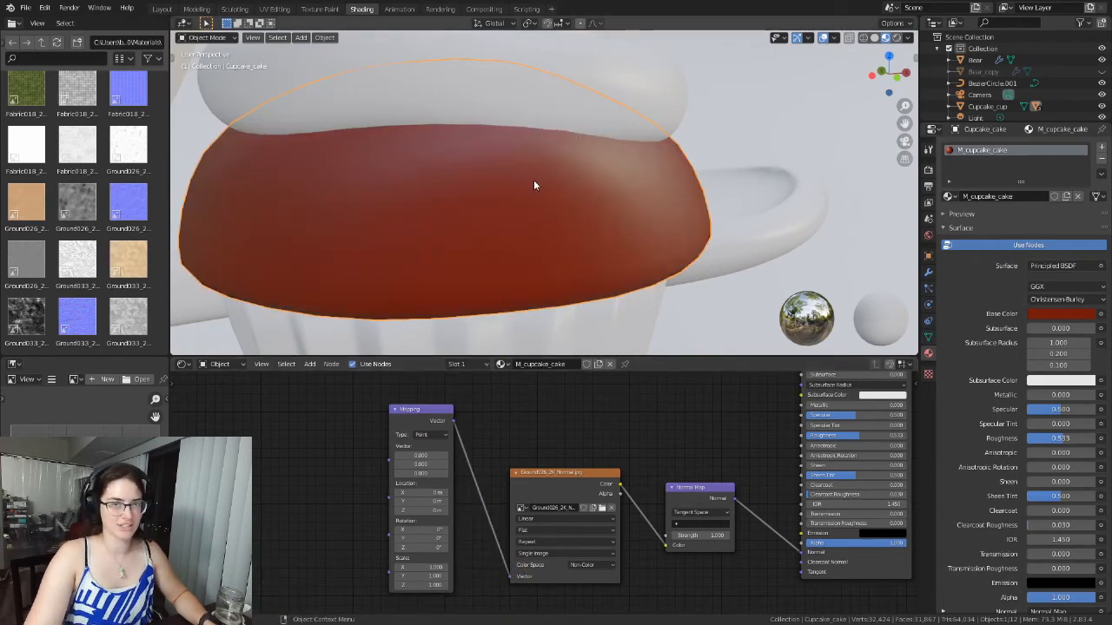
Examine the cake's surface, look at its UV map in the UV Editing workspace, and return to Shading.
{"action": "scroll", "coordinate": [513, 211], "scroll_direction": "down", "scroll_amount": 2}
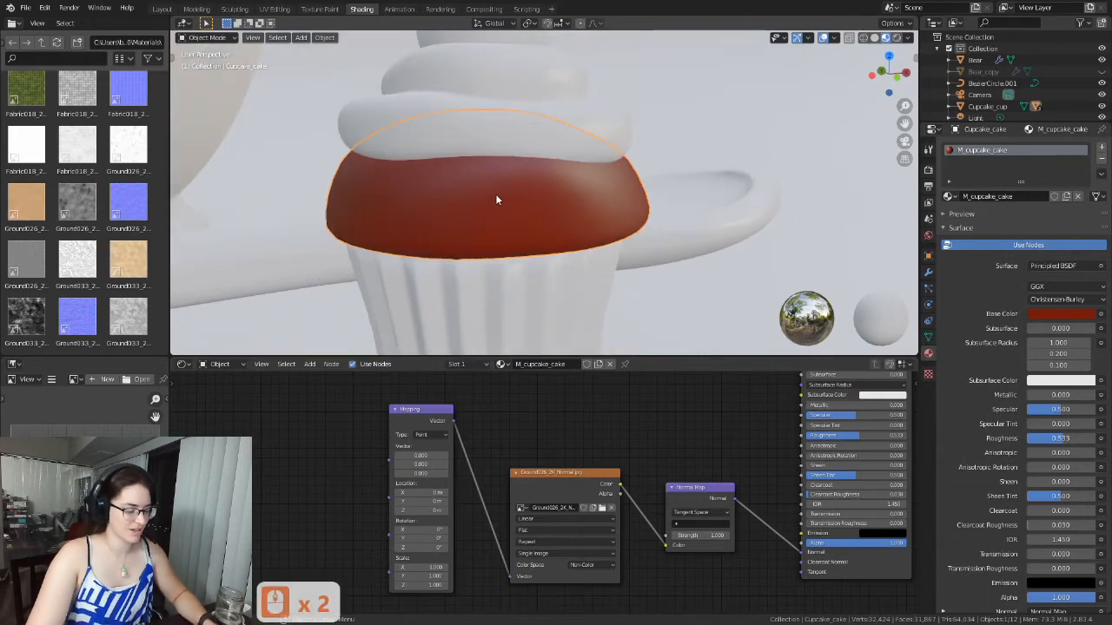
{"action": "middle_click_drag", "start_coordinate": [518, 218], "coordinate": [553, 204], "text": "shift"}
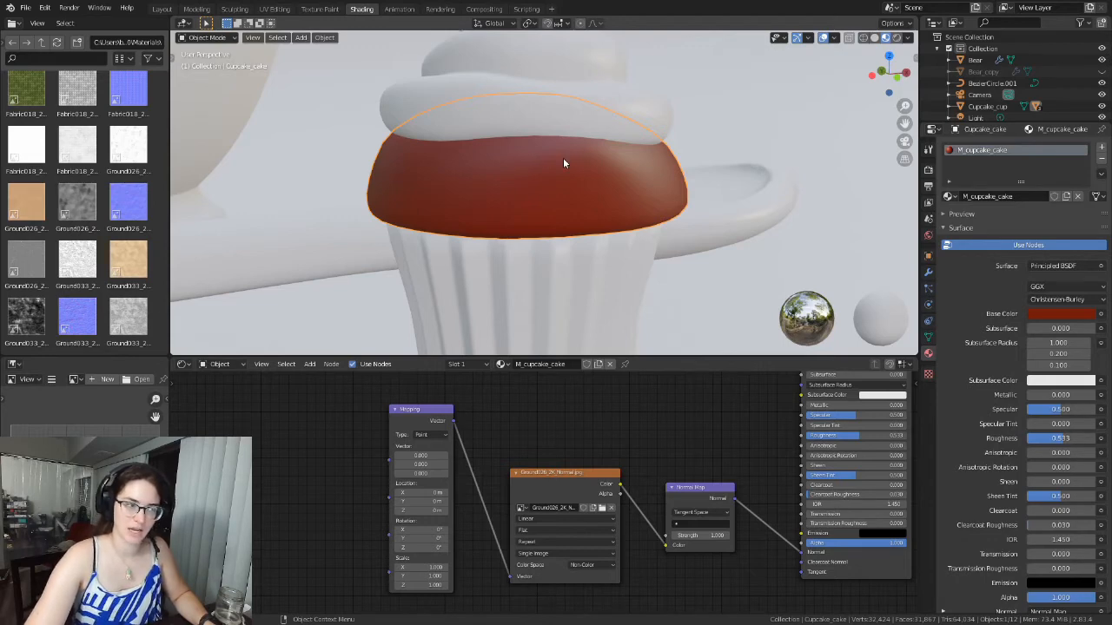
{"action": "middle_click_drag", "start_coordinate": [582, 197], "coordinate": [540, 199]}
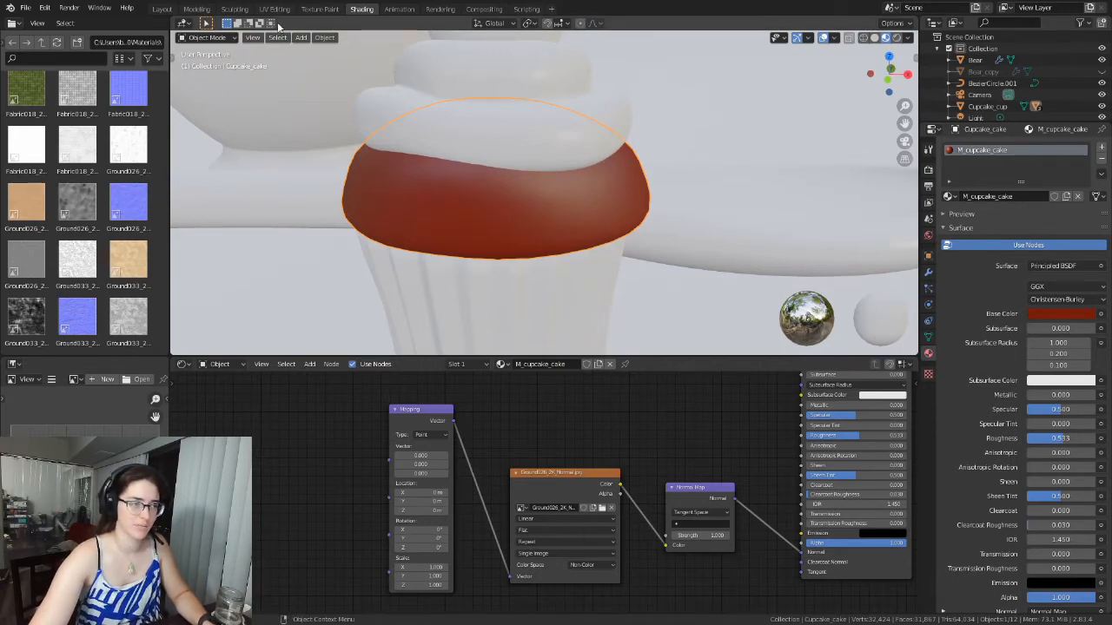
{"action": "left_click", "coordinate": [275, 9]}
{"action": "left_click", "coordinate": [293, 325]}
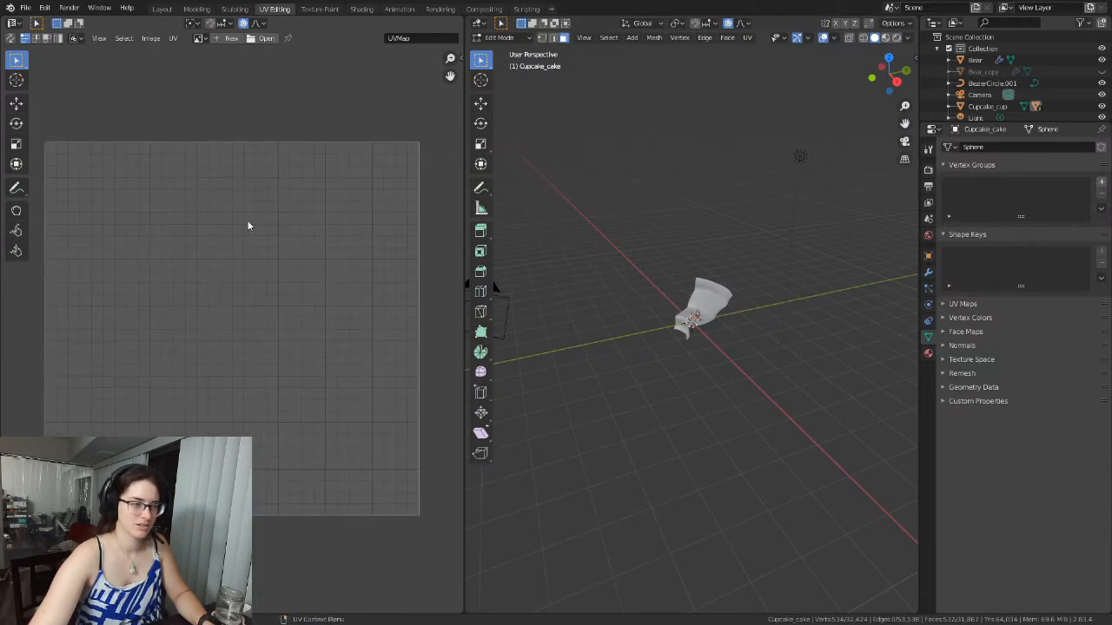
{"action": "left_click", "coordinate": [361, 9]}
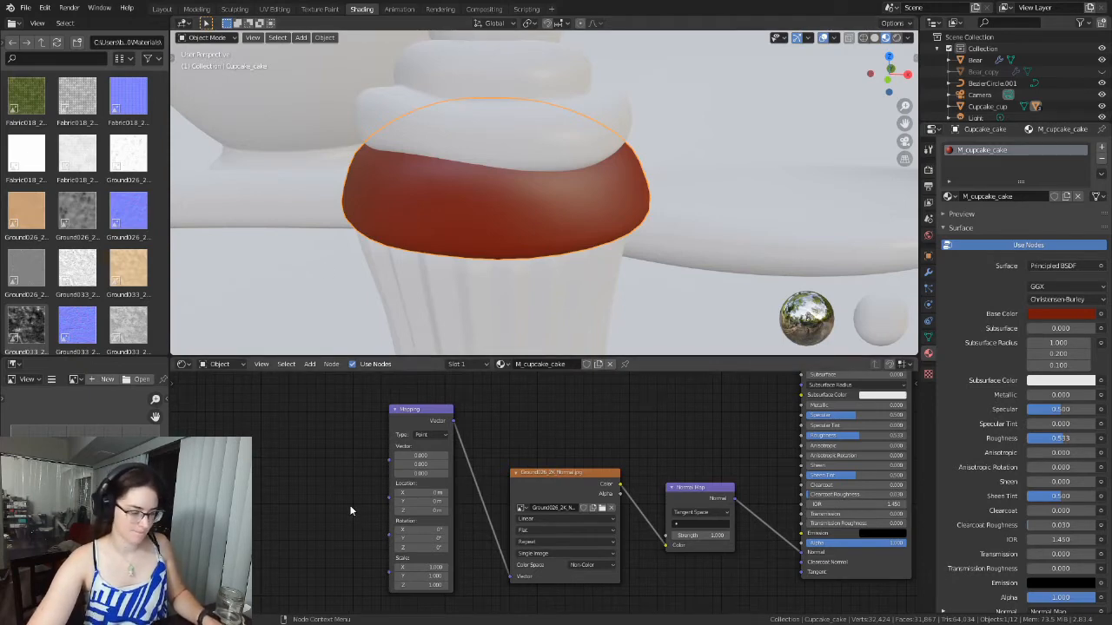
Add a Texture Coordinate node ahead of the Mapping node and link its UV output to the Mapping node's Vector input.
{"action": "key", "text": "shift+a"}
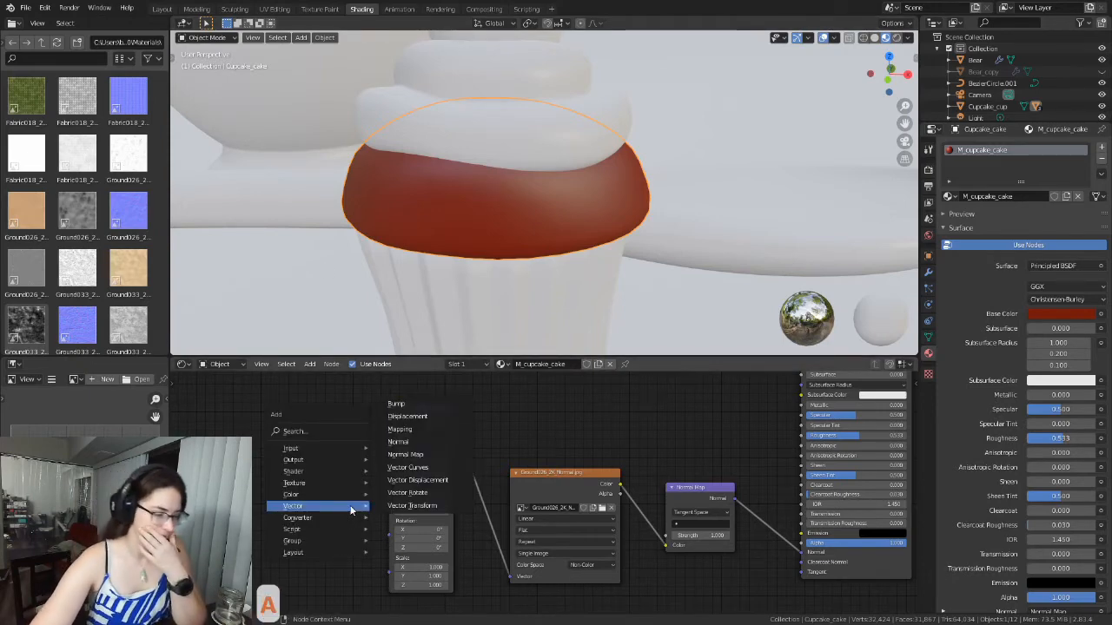
{"action": "mouse_move", "coordinate": [346, 448]}
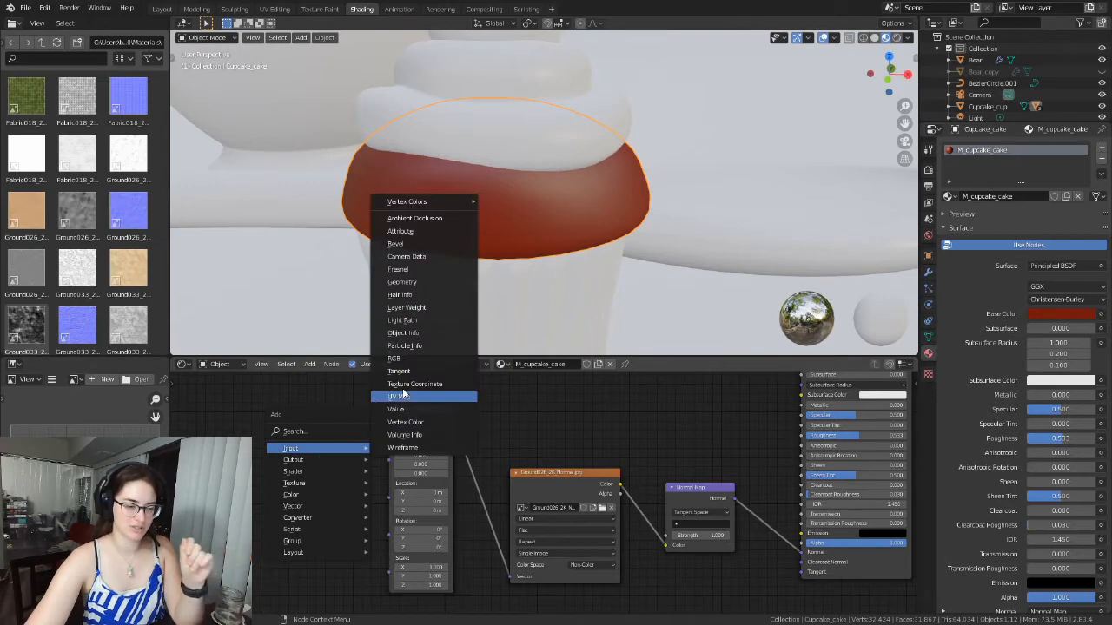
{"action": "left_click", "coordinate": [409, 384]}
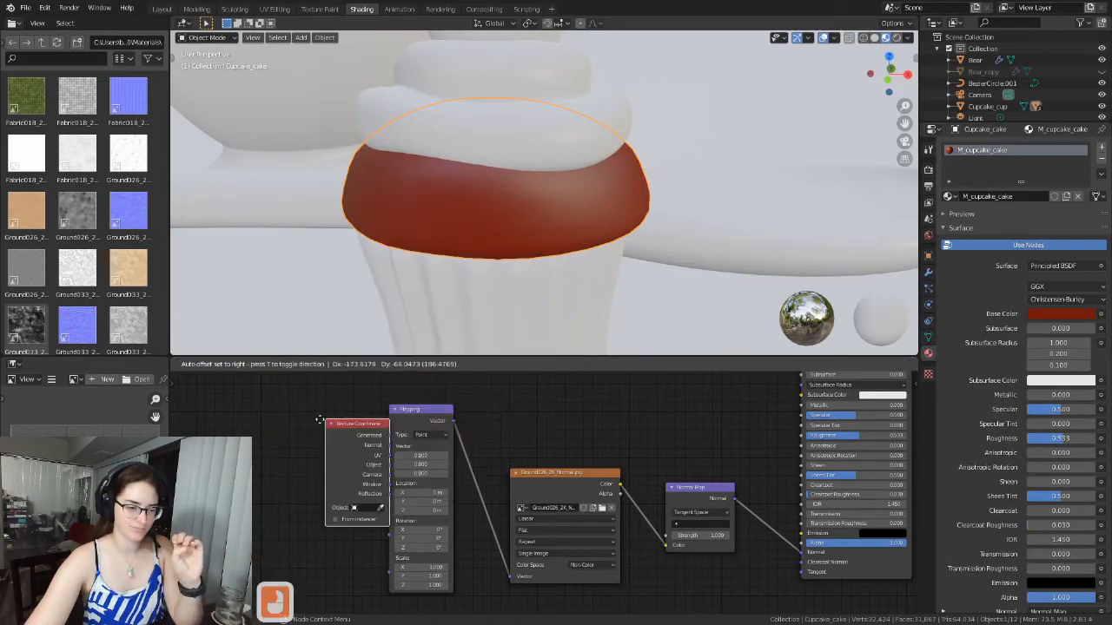
{"action": "left_click", "coordinate": [270, 436]}
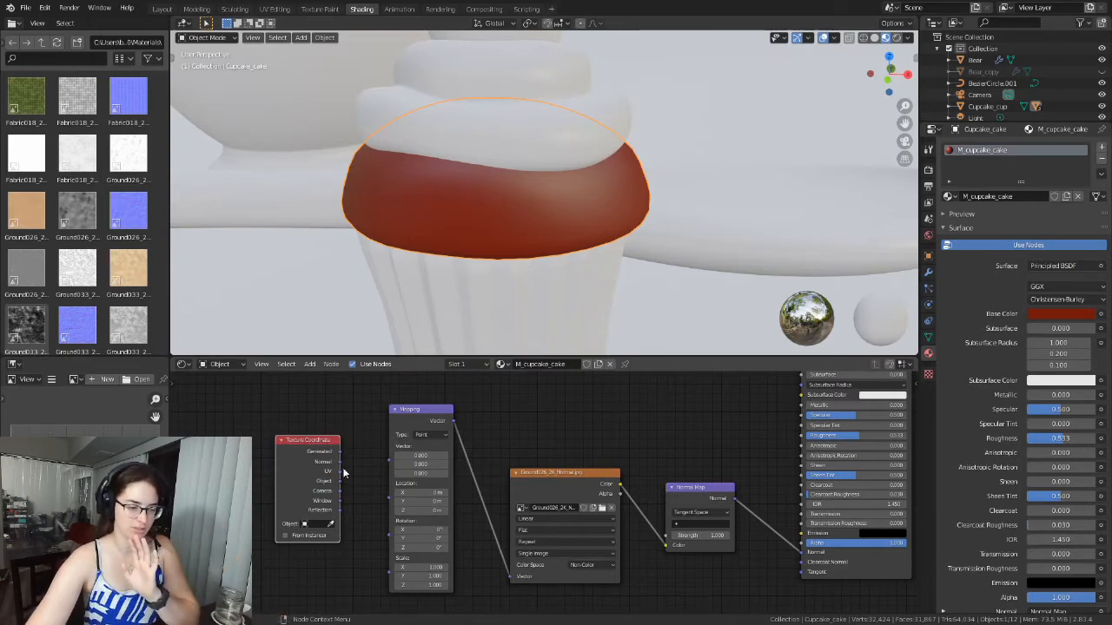
{"action": "left_click_drag", "start_coordinate": [340, 472], "coordinate": [390, 447]}
{"action": "scroll", "coordinate": [521, 191], "scroll_direction": "up", "scroll_amount": 2}
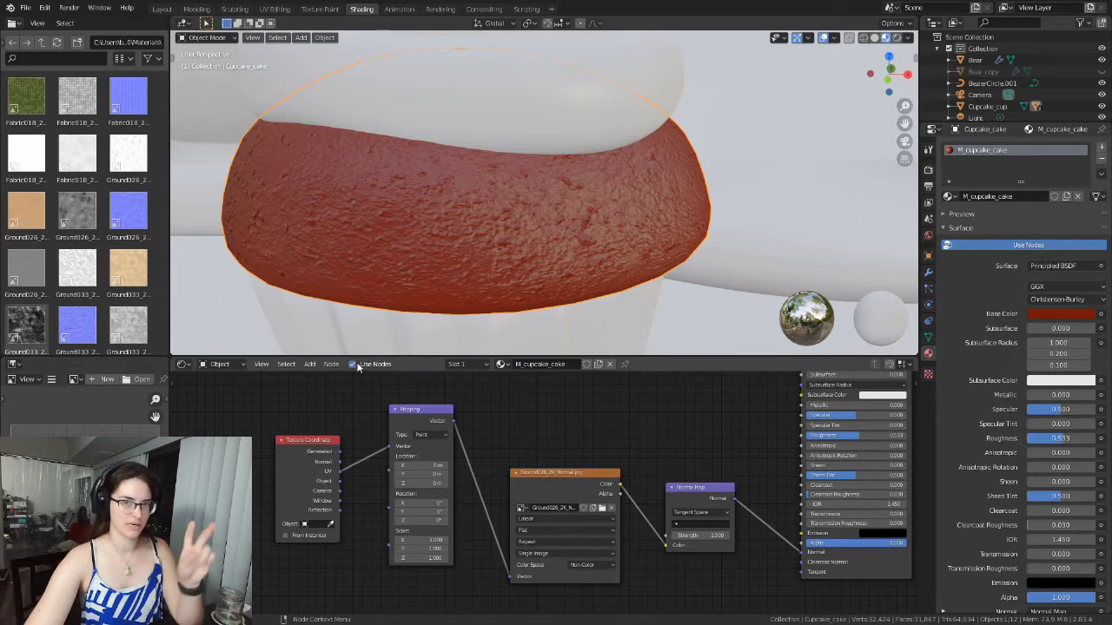
Increase the Mapping node's X location to shift the texture, and try rotating it on X and Y.
{"action": "left_click_drag", "start_coordinate": [418, 466], "coordinate": [500, 467]}
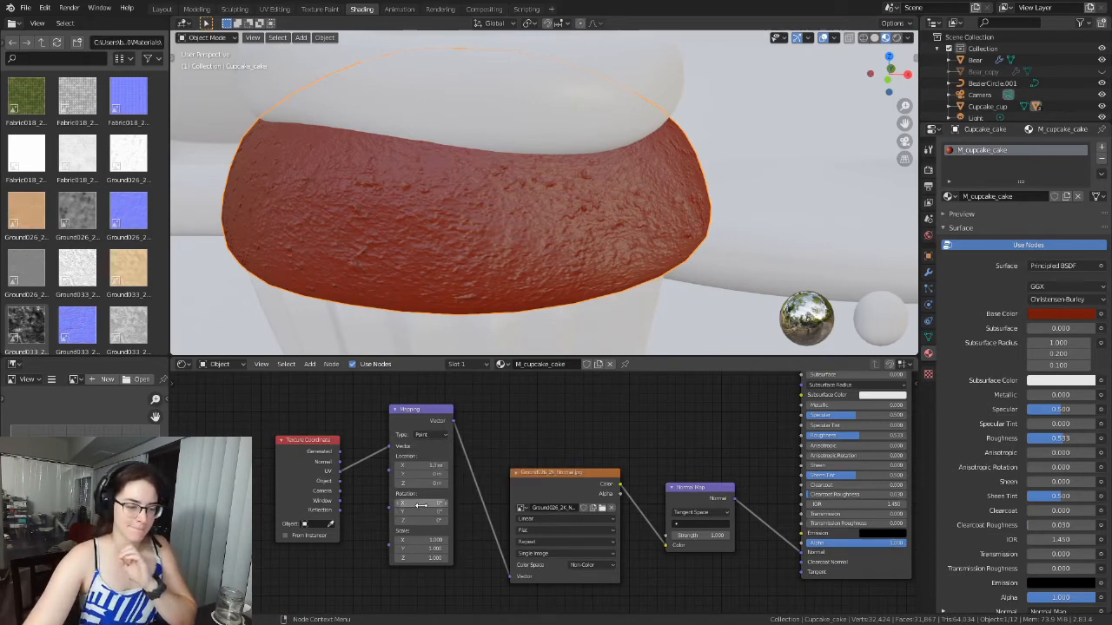
{"action": "left_click_drag", "start_coordinate": [423, 503], "coordinate": [524, 516]}
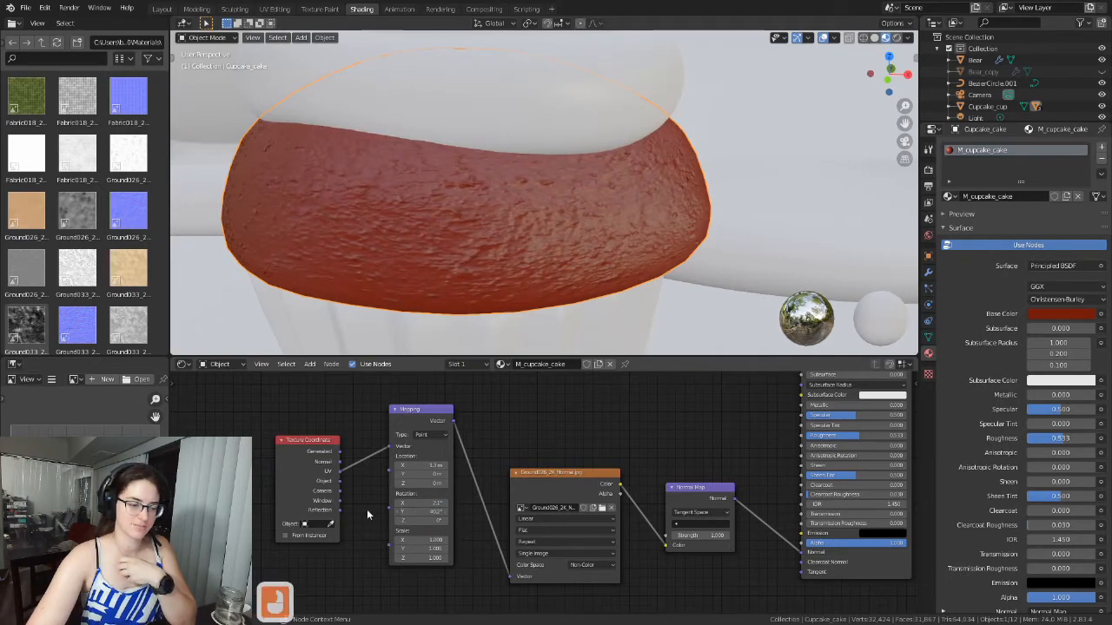
Reset the Mapping node's X and Y rotation to 0°.
{"action": "left_click", "coordinate": [431, 501]}
{"action": "type", "text": "0"}
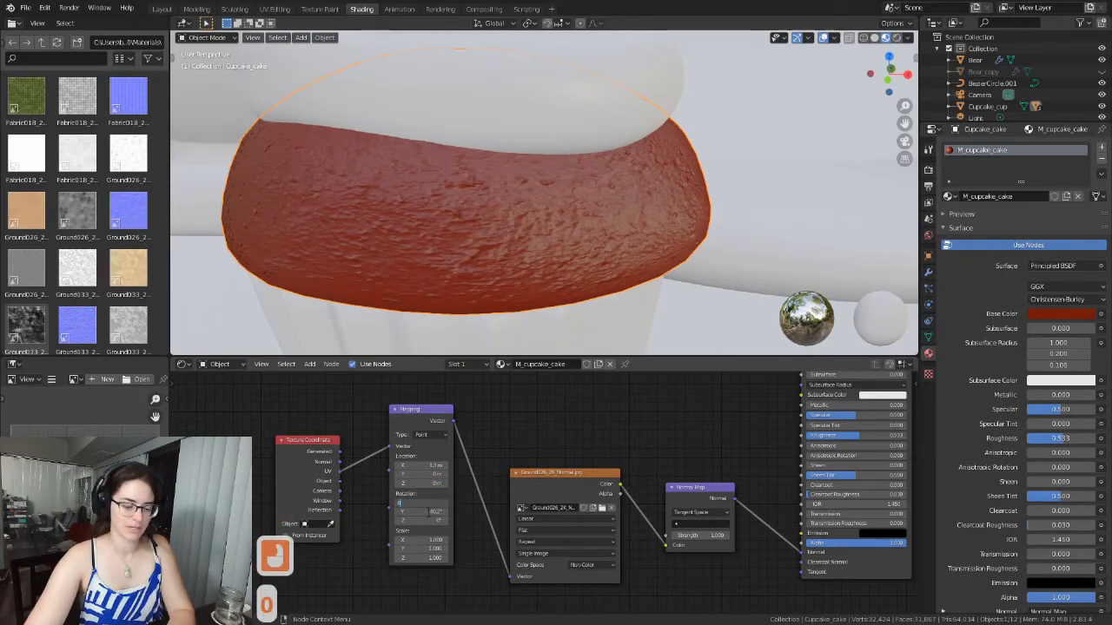
{"action": "key", "text": "Return"}
{"action": "left_click", "coordinate": [429, 511]}
{"action": "type", "text": "0"}
{"action": "key", "text": "Return"}
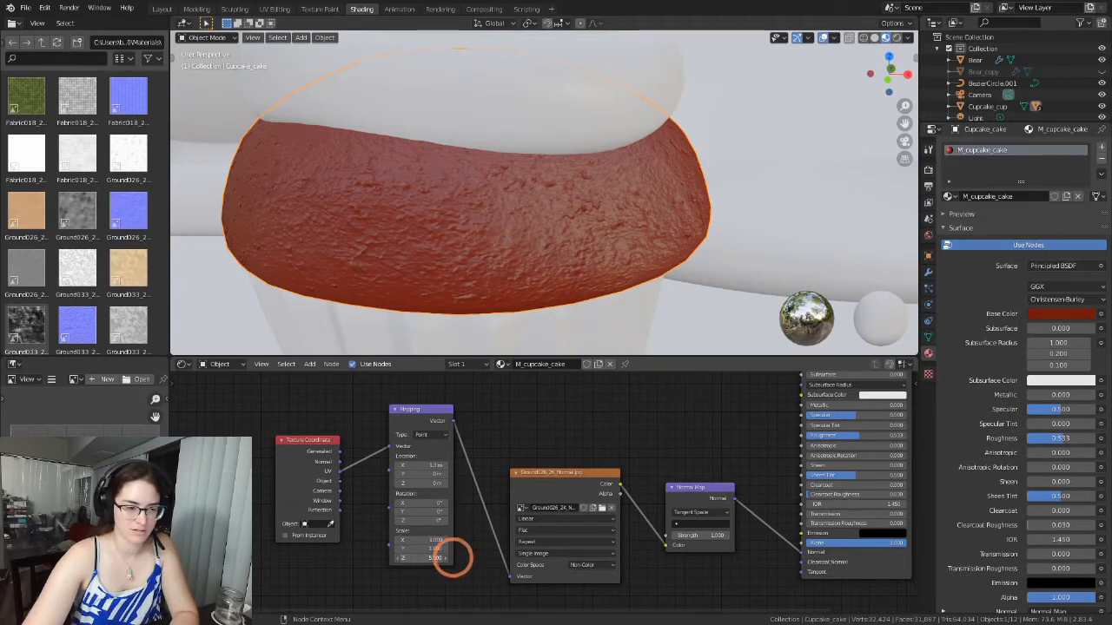
Set the Mapping node's Z scale to 0.
{"action": "double_click", "coordinate": [423, 558]}
{"action": "type", "text": "3.40"}
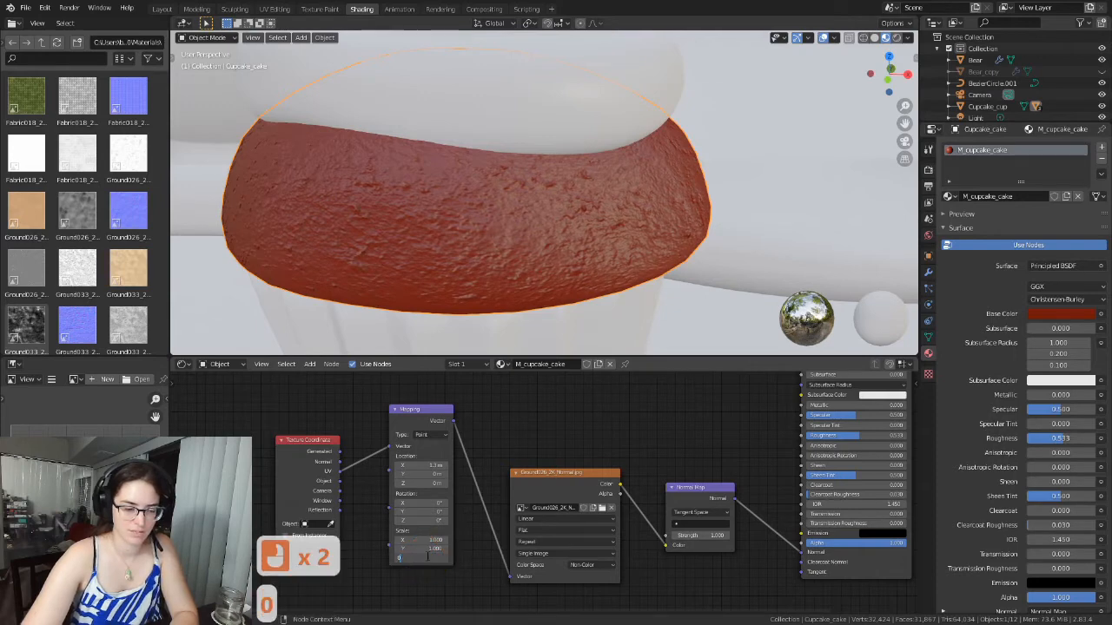
{"action": "key", "text": "Return"}
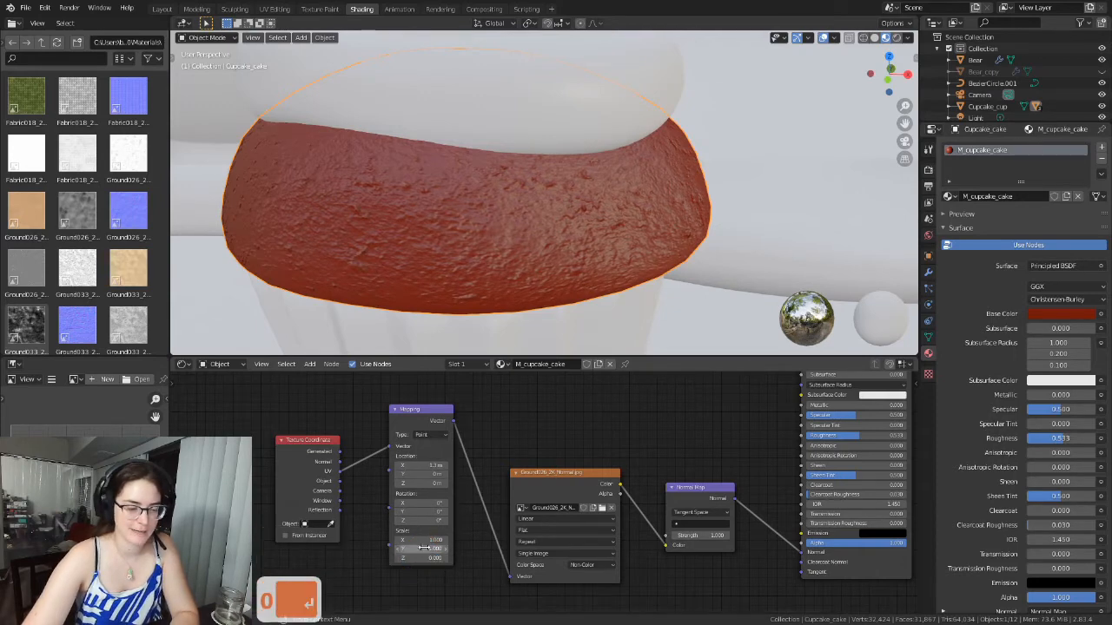
Set the Mapping node's X and Y scale to 5 and check the texture density on the cake.
{"action": "double_click", "coordinate": [423, 540]}
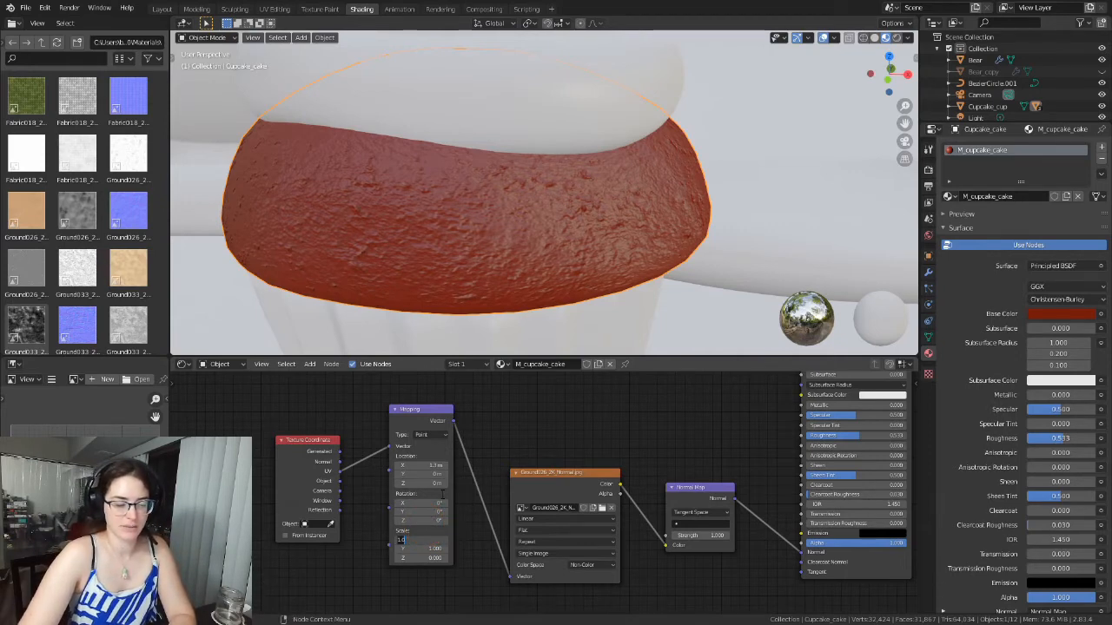
{"action": "type", "text": "5"}
{"action": "key", "text": "Return"}
{"action": "left_click", "coordinate": [435, 548]}
{"action": "type", "text": "5"}
{"action": "key", "text": "Return"}
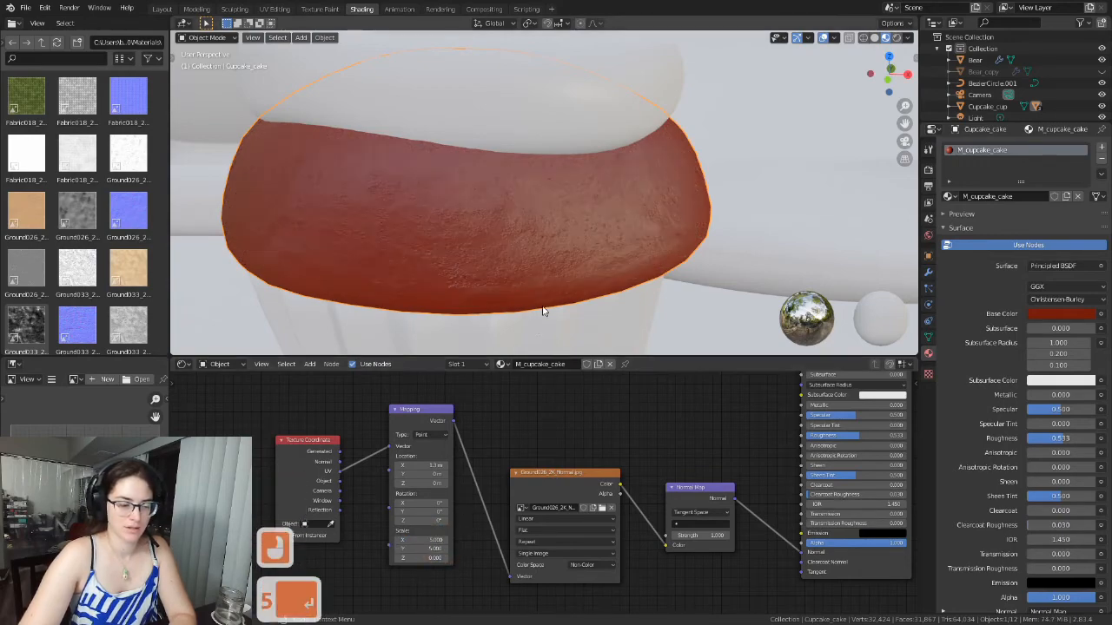
{"action": "scroll", "coordinate": [514, 227], "scroll_direction": "up", "scroll_amount": 3}
{"action": "scroll", "coordinate": [517, 225], "scroll_direction": "down", "scroll_amount": 2}
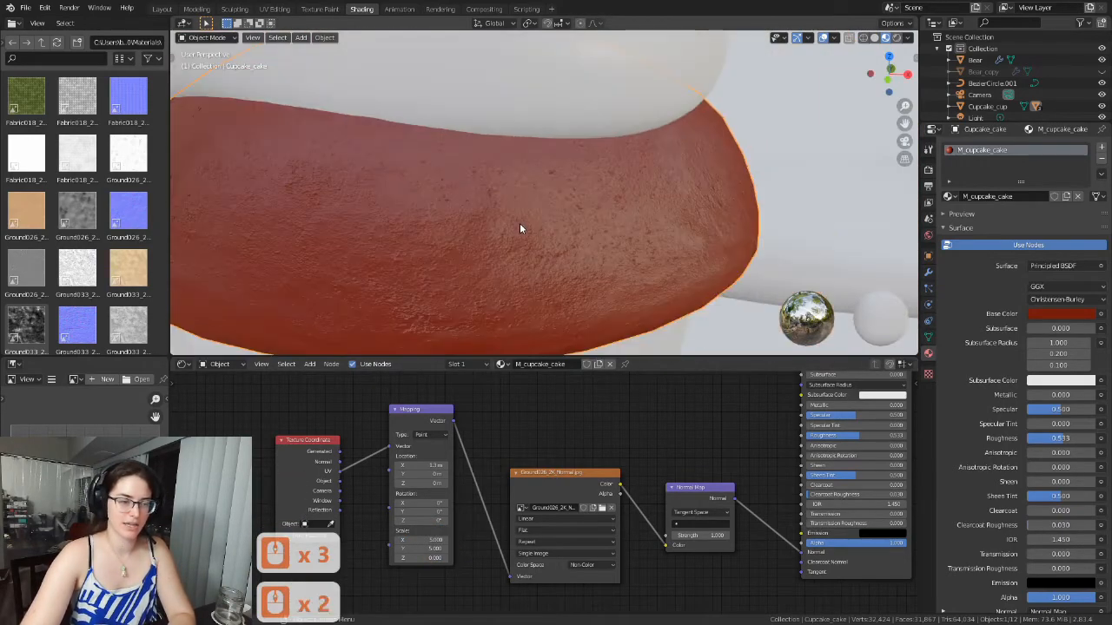
{"action": "left_click", "coordinate": [498, 252]}
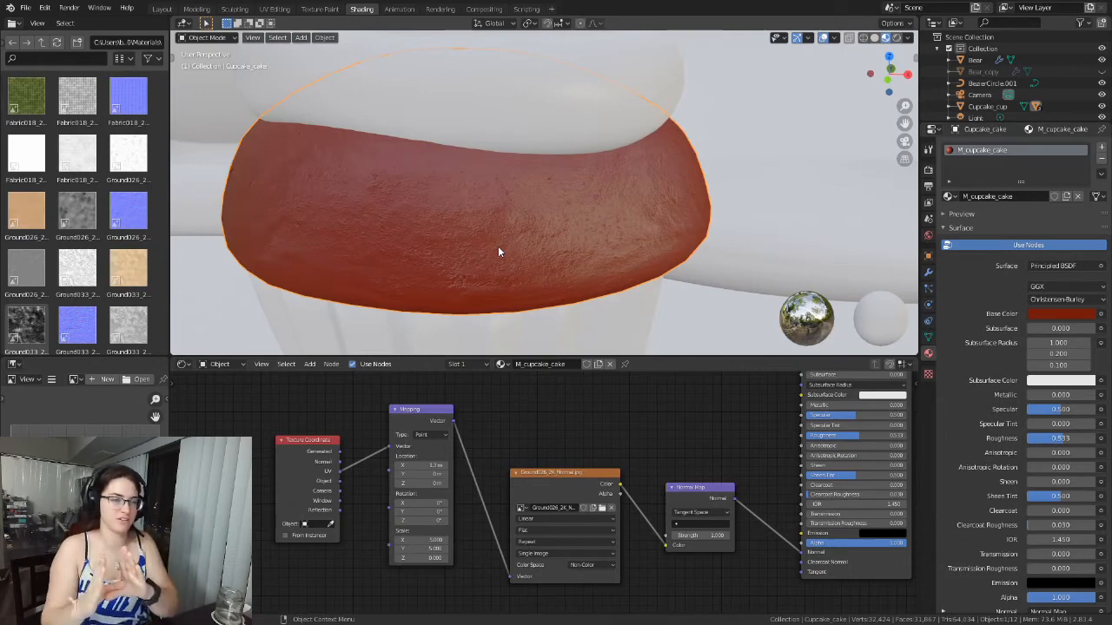
Set the Mapping node's X and Y scale back to 1.
{"action": "left_click", "coordinate": [429, 540]}
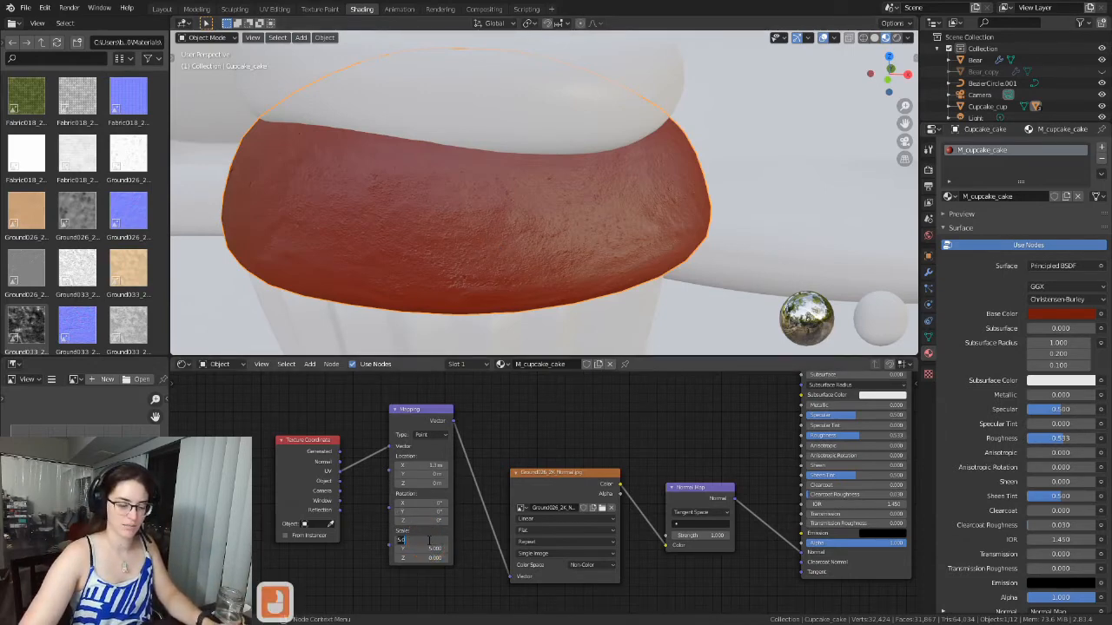
{"action": "type", "text": "1"}
{"action": "key", "text": "Return"}
{"action": "left_click", "coordinate": [435, 549]}
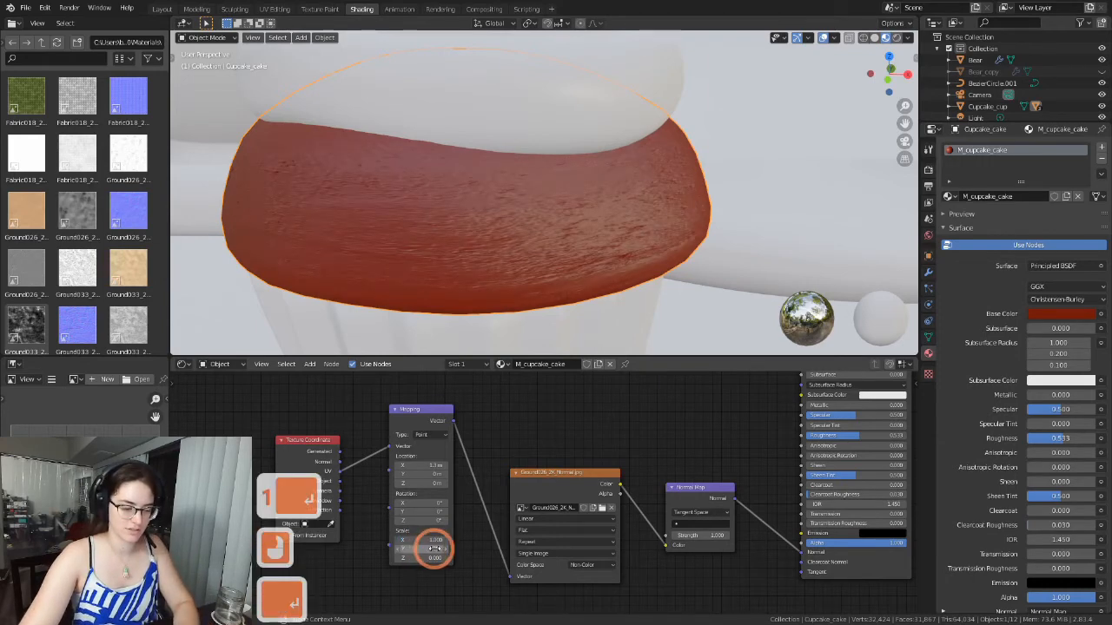
{"action": "left_click", "coordinate": [427, 549]}
{"action": "key", "text": "Return"}
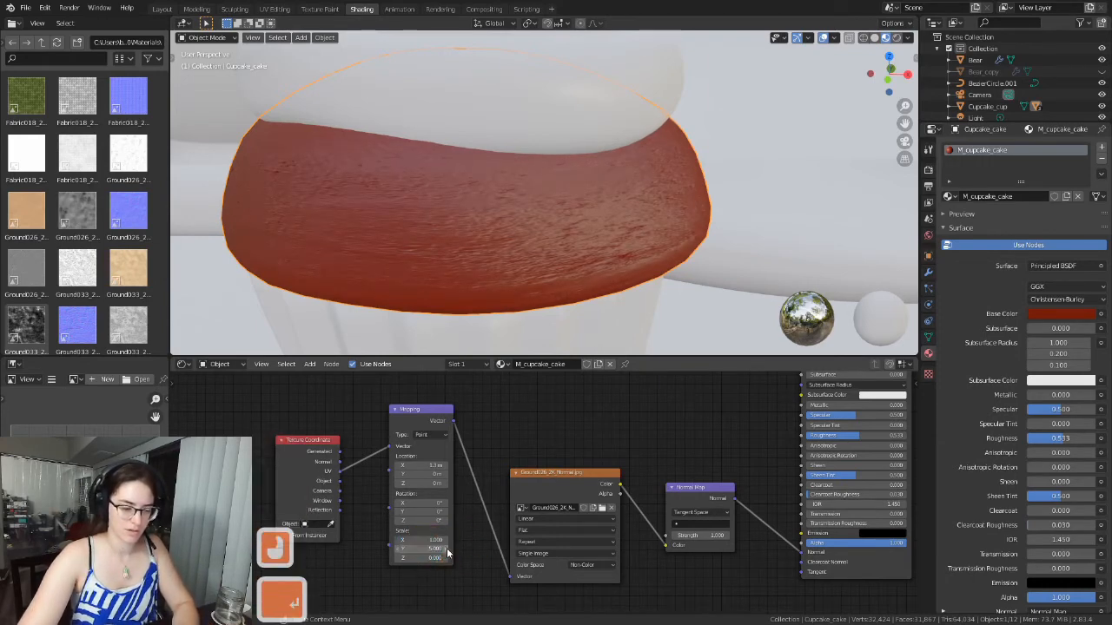
{"action": "left_click", "coordinate": [423, 552]}
{"action": "type", "text": "1"}
{"action": "key", "text": "Return"}
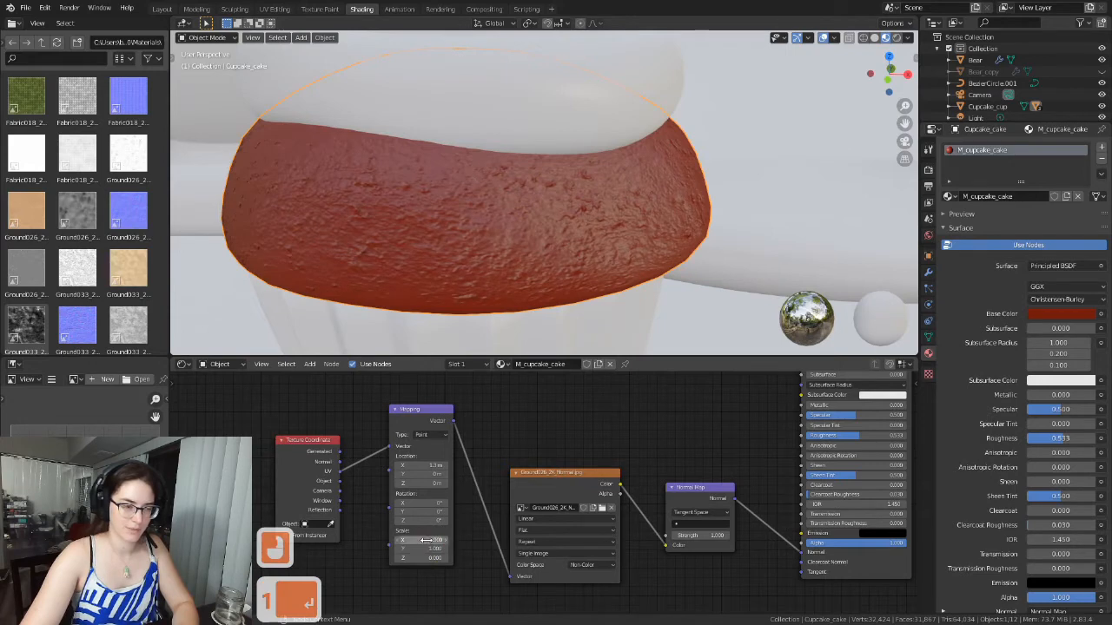
Set the Mapping node's X and Y scale to 0.5 and check the texture on the whole cupcake.
{"action": "left_click", "coordinate": [426, 542]}
{"action": "type", "text": ".5"}
{"action": "key", "text": "Return"}
{"action": "left_click", "coordinate": [426, 549]}
{"action": "type", "text": ".5"}
{"action": "key", "text": "Return"}
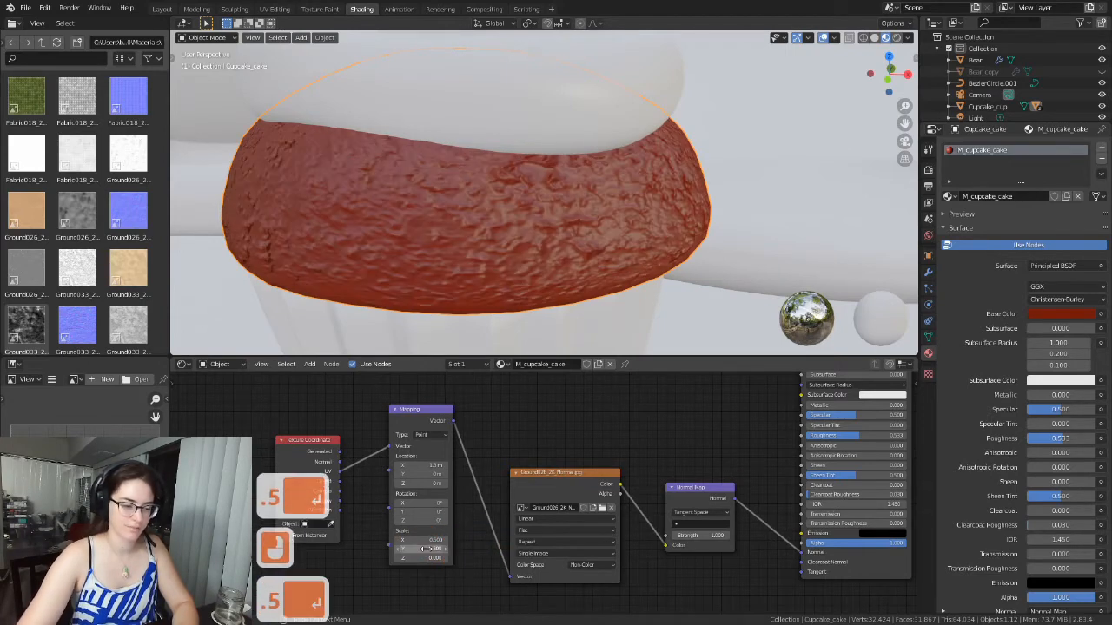
{"action": "middle_click_drag", "start_coordinate": [501, 223], "coordinate": [522, 270]}
{"action": "scroll", "coordinate": [537, 216], "scroll_direction": "down", "scroll_amount": 2}
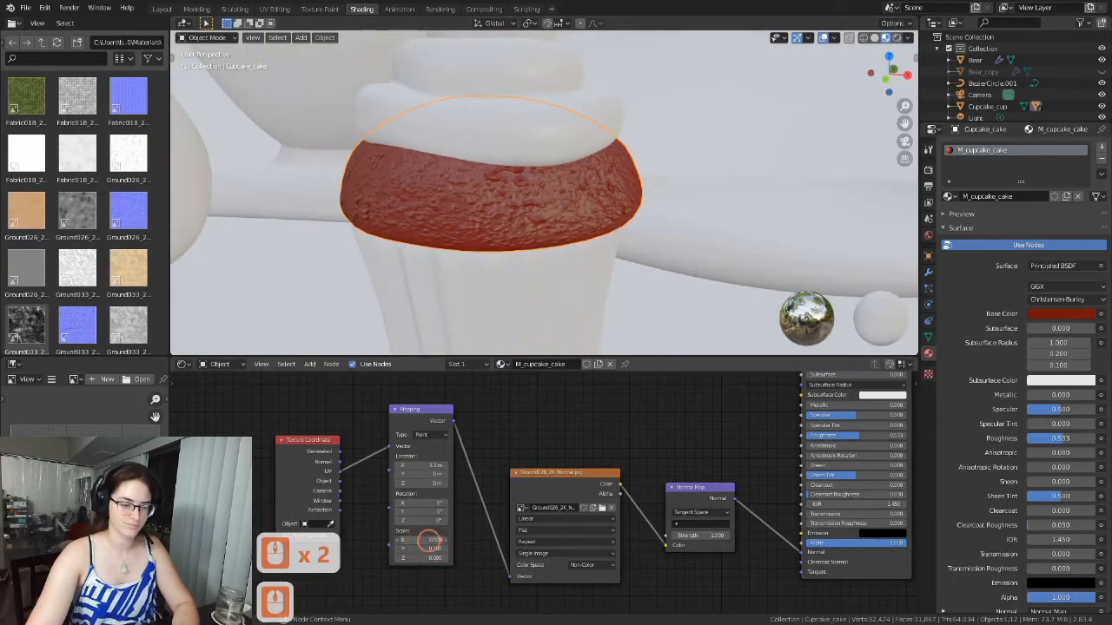
Set the Mapping node's X and Y scale to 2 and check the texture on the cake up close and from farther away.
{"action": "double_click", "coordinate": [429, 541]}
{"action": "type", "text": "2"}
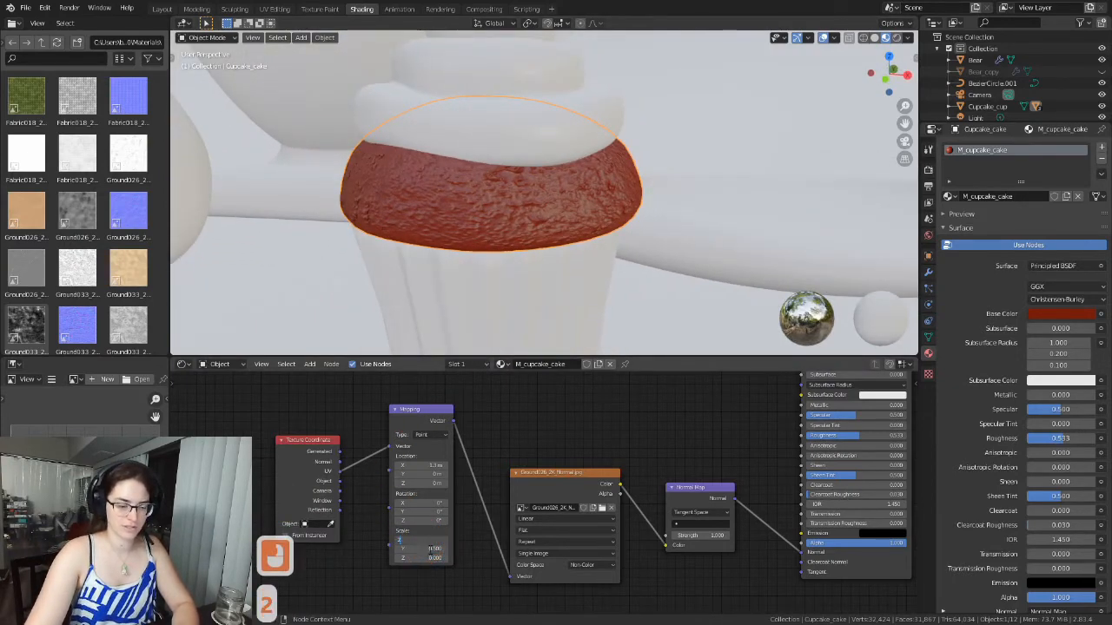
{"action": "left_click", "coordinate": [431, 549]}
{"action": "type", "text": "0.5"}
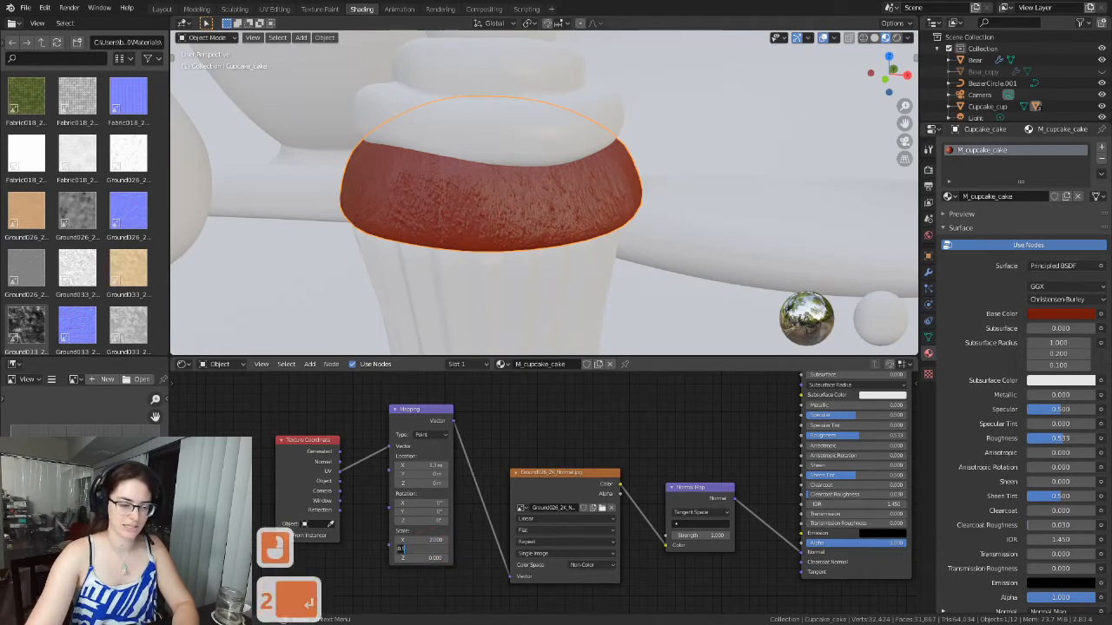
{"action": "left_click_drag", "start_coordinate": [431, 549], "coordinate": [365, 549]}
{"action": "type", "text": "2"}
{"action": "key", "text": "Return"}
{"action": "scroll", "coordinate": [583, 258], "scroll_direction": "up", "scroll_amount": 2}
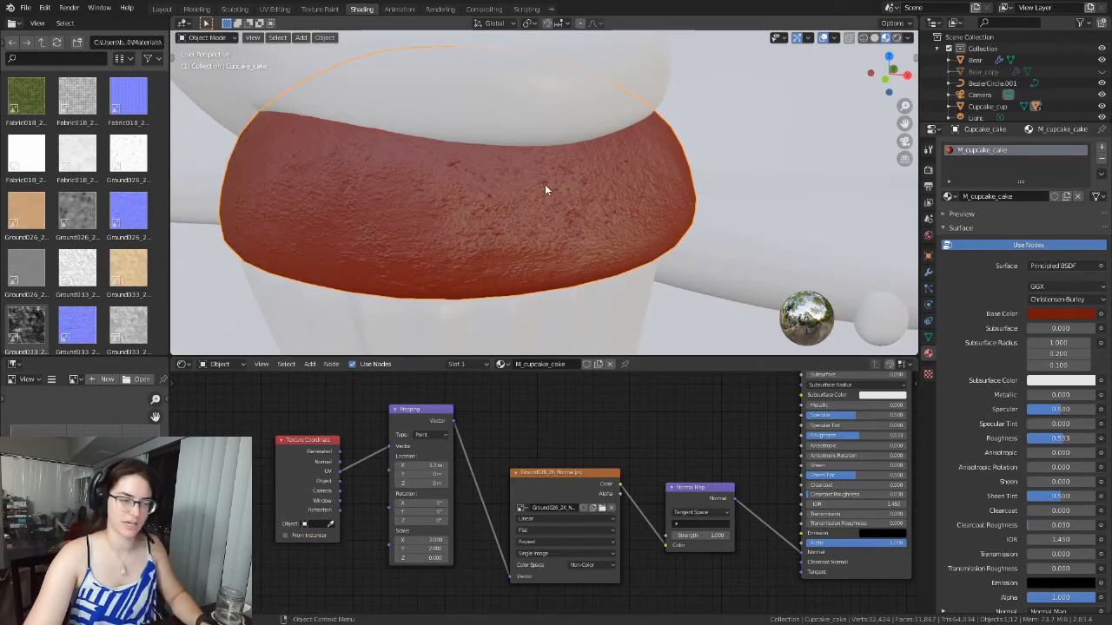
{"action": "middle_click_drag", "start_coordinate": [531, 239], "coordinate": [566, 248], "text": "shift"}
{"action": "scroll", "coordinate": [663, 208], "scroll_direction": "down", "scroll_amount": 2}
{"action": "scroll", "coordinate": [665, 209], "scroll_direction": "down", "scroll_amount": 2}
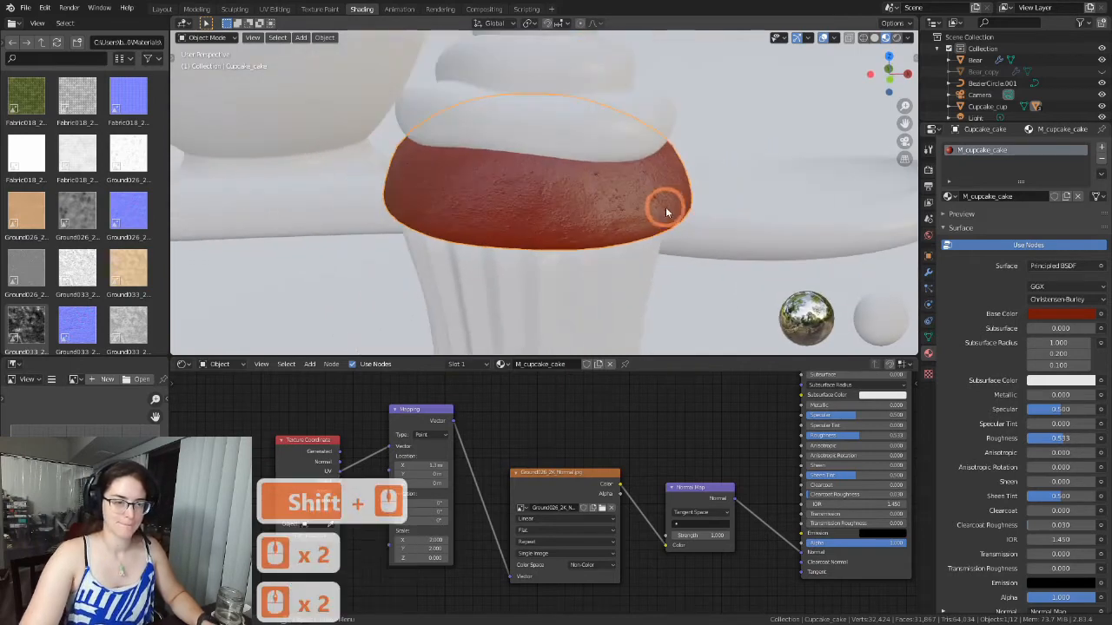
{"action": "middle_click_drag", "start_coordinate": [665, 208], "coordinate": [569, 218], "text": "shift"}
{"action": "scroll", "coordinate": [734, 456], "scroll_direction": "down", "scroll_amount": 5}
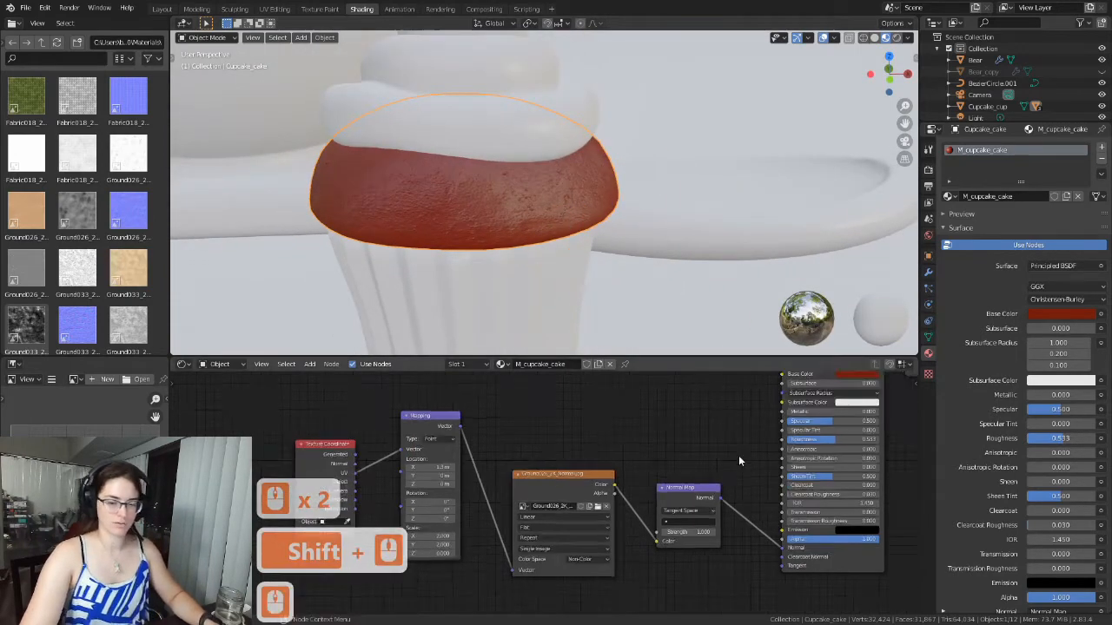
Move the Normal Map, normal image texture, Mapping and Texture Coordinate nodes lower in the cake material's node tree.
{"action": "left_click", "coordinate": [672, 456], "text": "alt"}
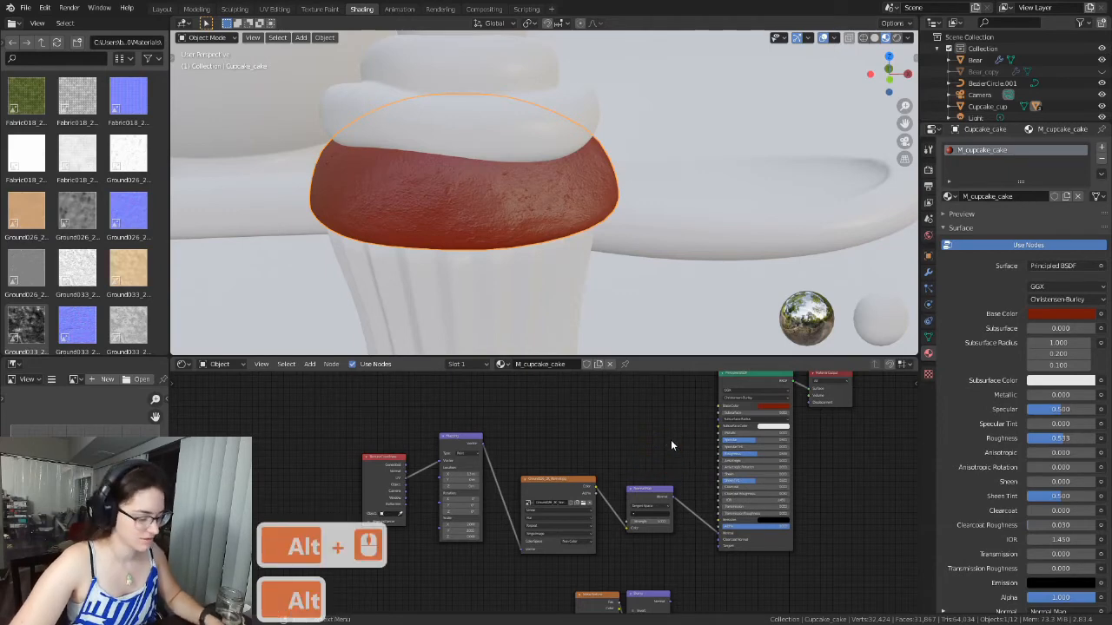
{"action": "middle_click_drag", "start_coordinate": [669, 447], "coordinate": [628, 461], "text": "shift"}
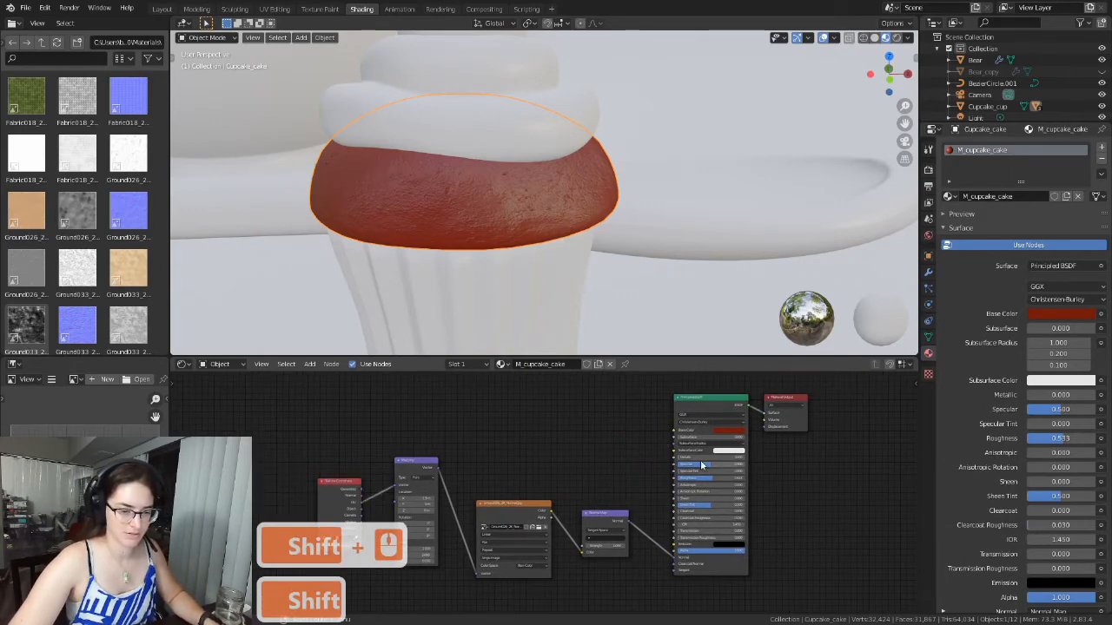
{"action": "middle_click_drag", "start_coordinate": [623, 447], "coordinate": [601, 428], "text": "shift"}
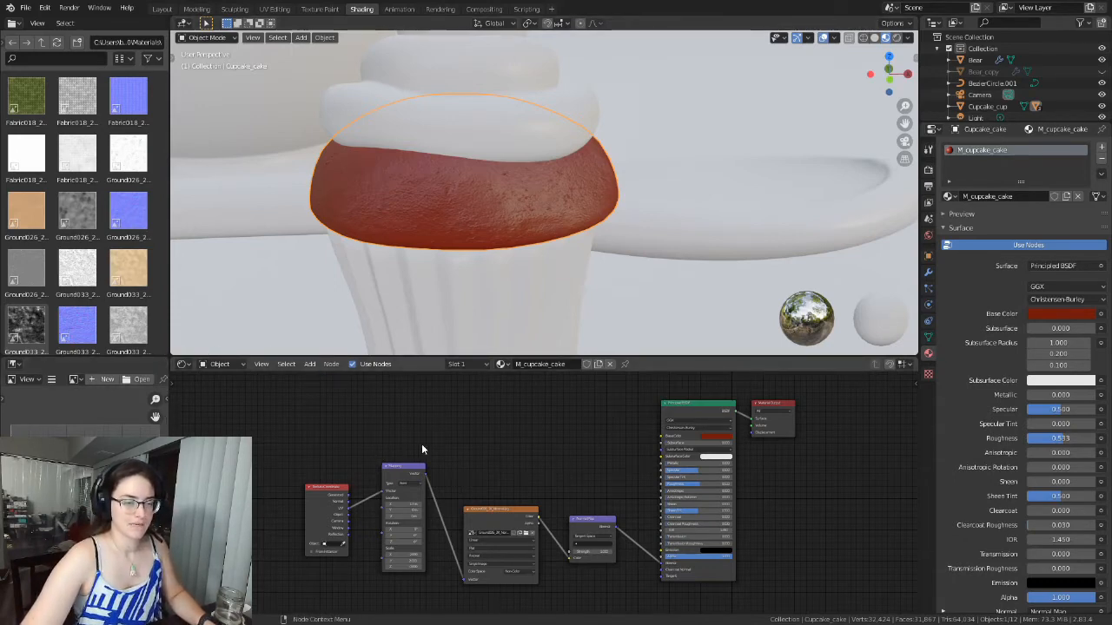
{"action": "left_click_drag", "start_coordinate": [595, 519], "coordinate": [598, 550]}
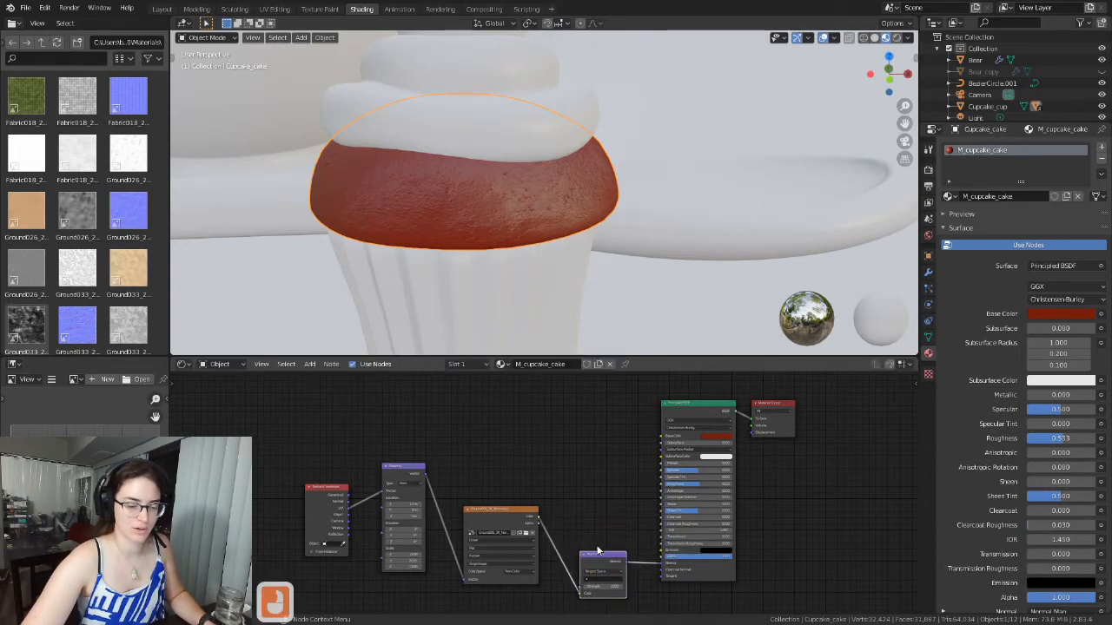
{"action": "left_click_drag", "start_coordinate": [496, 513], "coordinate": [496, 536]}
{"action": "left_click", "coordinate": [402, 470]}
{"action": "left_click_drag", "start_coordinate": [403, 470], "coordinate": [399, 496]}
{"action": "left_click_drag", "start_coordinate": [318, 487], "coordinate": [316, 499]}
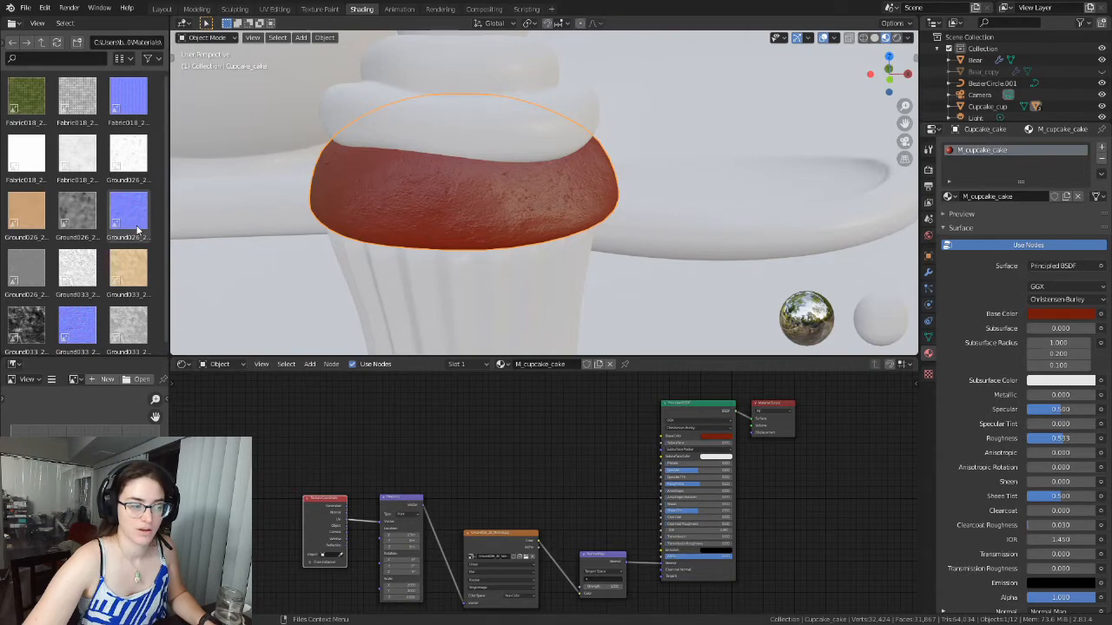
Look over the available textures and the scene's spoon, vase and surrounding objects to choose what to texture.
{"action": "scroll", "coordinate": [130, 281], "scroll_direction": "down", "scroll_amount": 3}
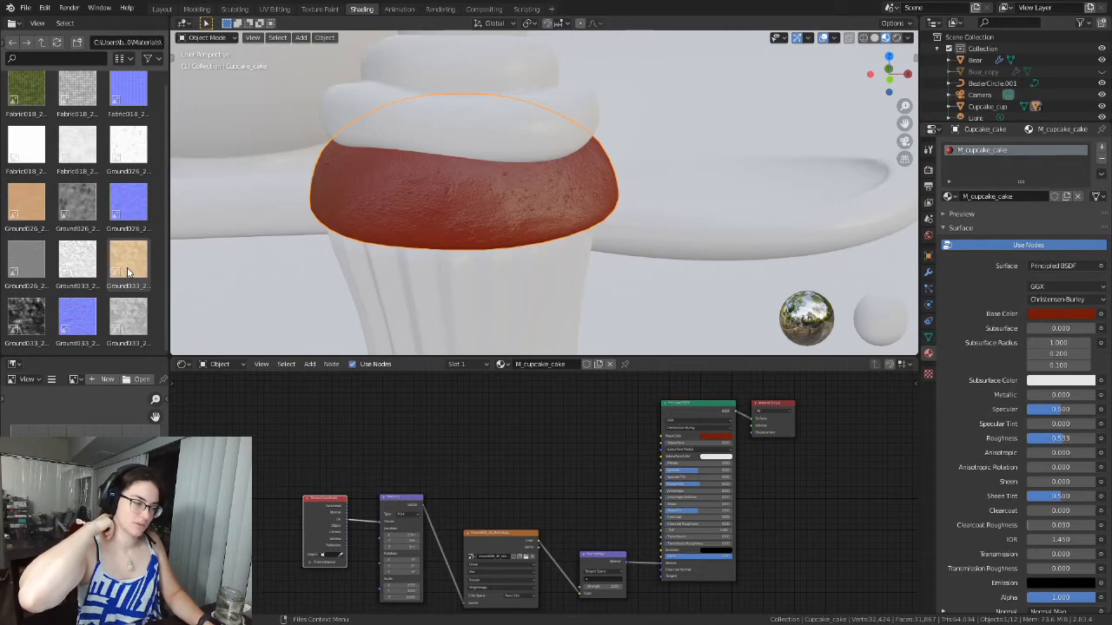
{"action": "scroll", "coordinate": [510, 142], "scroll_direction": "down", "scroll_amount": 7}
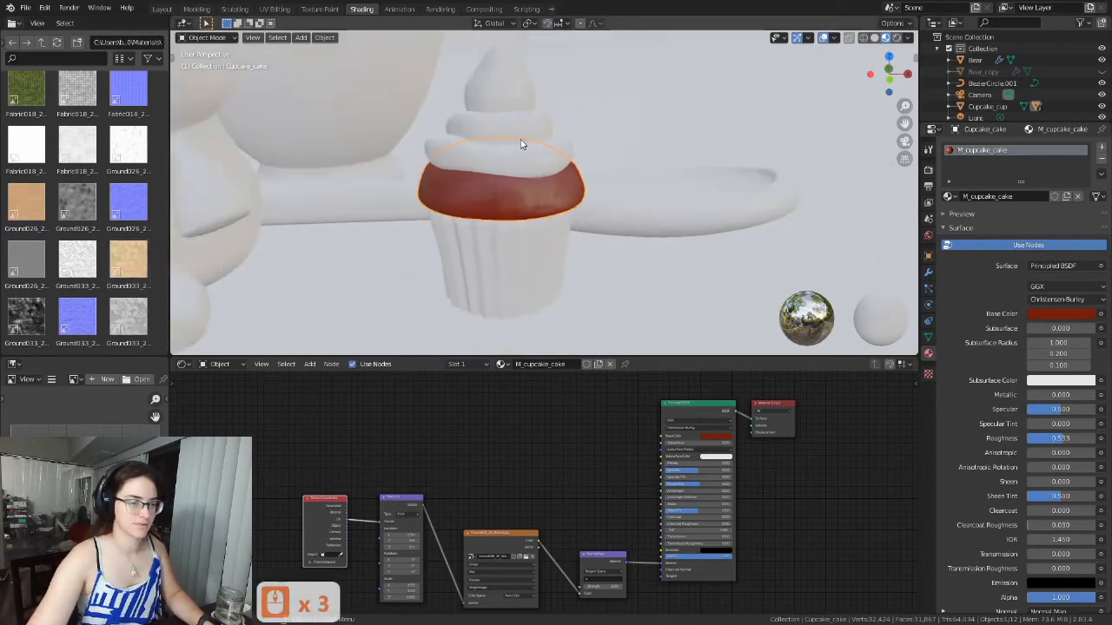
{"action": "middle_click_drag", "start_coordinate": [648, 219], "coordinate": [668, 229]}
{"action": "scroll", "coordinate": [611, 225], "scroll_direction": "down", "scroll_amount": 5}
{"action": "left_click", "coordinate": [589, 198]}
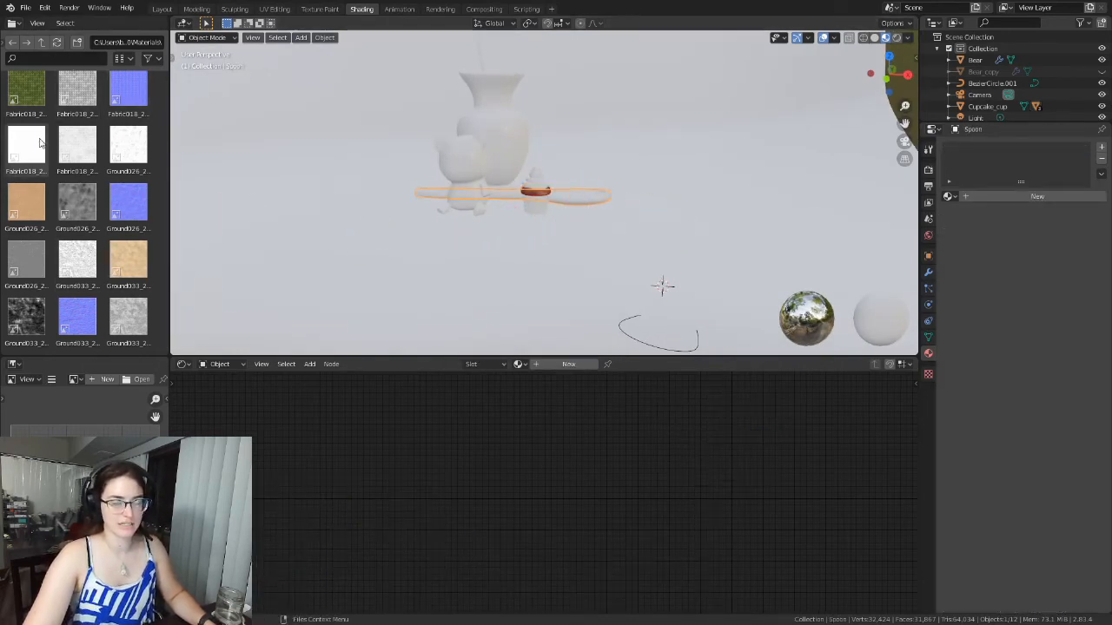
{"action": "scroll", "coordinate": [486, 200], "scroll_direction": "down", "scroll_amount": 3}
{"action": "left_click", "coordinate": [404, 247]}
{"action": "scroll", "coordinate": [466, 180], "scroll_direction": "up", "scroll_amount": 1}
{"action": "scroll", "coordinate": [465, 181], "scroll_direction": "up", "scroll_amount": 4}
{"action": "scroll", "coordinate": [422, 218], "scroll_direction": "down", "scroll_amount": 3}
{"action": "left_click", "coordinate": [508, 145]}
{"action": "middle_click_drag", "start_coordinate": [434, 183], "coordinate": [561, 198]}
{"action": "scroll", "coordinate": [589, 191], "scroll_direction": "down", "scroll_amount": 3}
{"action": "scroll", "coordinate": [556, 213], "scroll_direction": "up", "scroll_amount": 4}
{"action": "scroll", "coordinate": [555, 199], "scroll_direction": "down", "scroll_amount": 4}
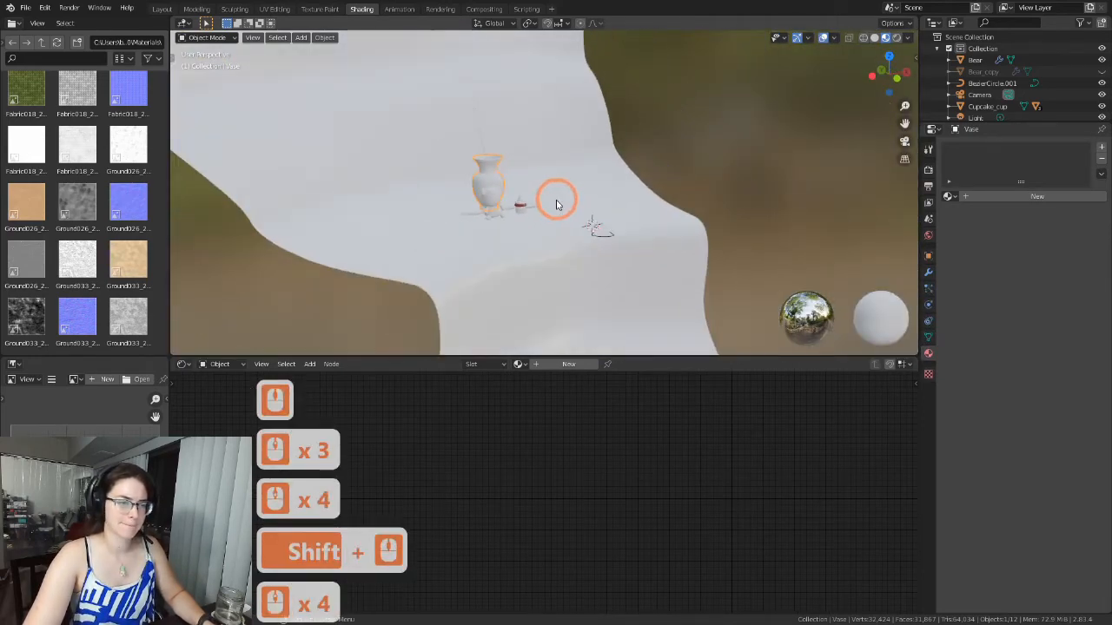
Select the curved backdrop surface and look over the objects standing on it.
{"action": "left_click", "coordinate": [578, 191]}
{"action": "scroll", "coordinate": [549, 201], "scroll_direction": "up", "scroll_amount": 3}
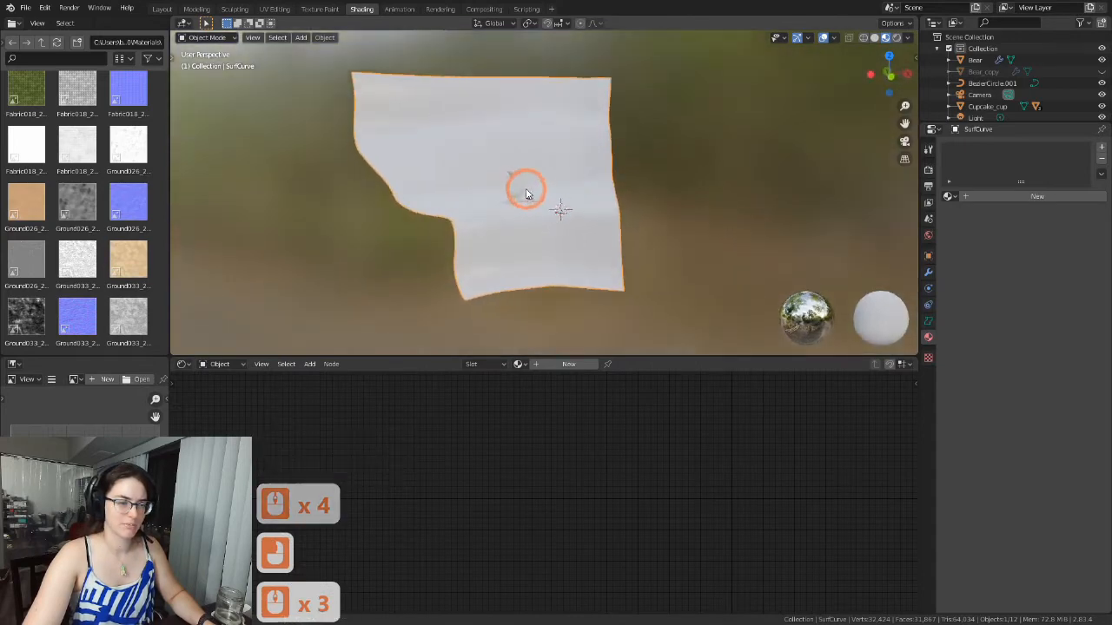
{"action": "scroll", "coordinate": [534, 204], "scroll_direction": "up", "scroll_amount": 6}
{"action": "middle_click_drag", "start_coordinate": [532, 209], "coordinate": [548, 181], "text": "shift"}
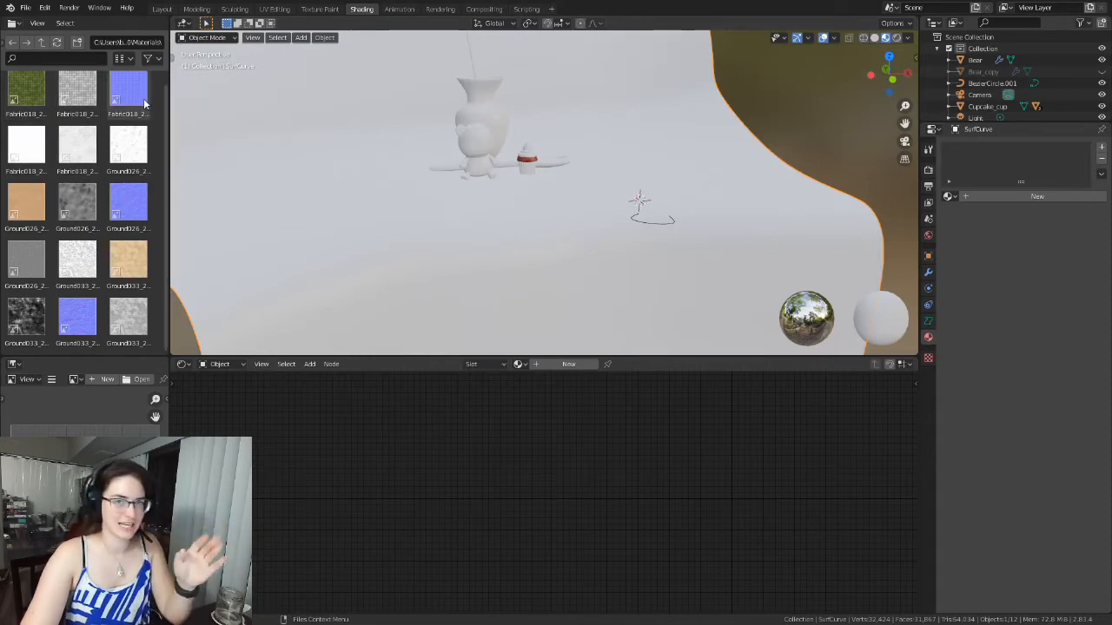
{"action": "middle_click_drag", "start_coordinate": [432, 175], "coordinate": [426, 208], "text": "shift"}
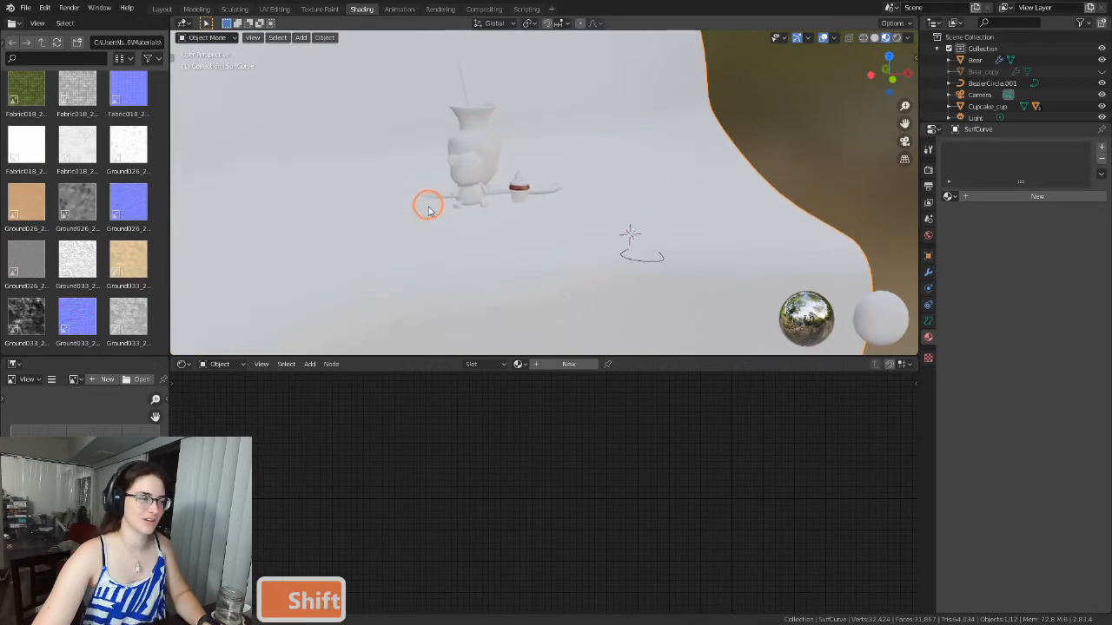
{"action": "scroll", "coordinate": [467, 190], "scroll_direction": "down", "scroll_amount": 2}
{"action": "middle_click_drag", "start_coordinate": [526, 179], "coordinate": [512, 206]}
{"action": "middle_click_drag", "start_coordinate": [501, 220], "coordinate": [489, 253], "text": "shift"}
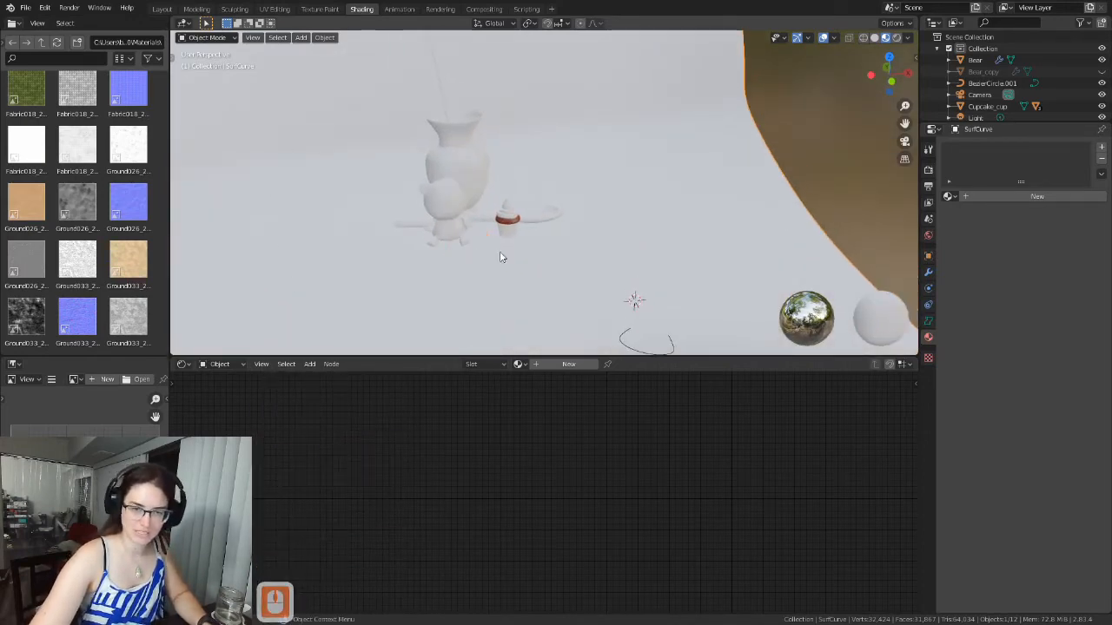
{"action": "scroll", "coordinate": [526, 244], "scroll_direction": "up", "scroll_amount": 4}
{"action": "middle_click_drag", "start_coordinate": [518, 257], "coordinate": [595, 199], "text": "shift"}
{"action": "scroll", "coordinate": [690, 87], "scroll_direction": "down", "scroll_amount": 5}
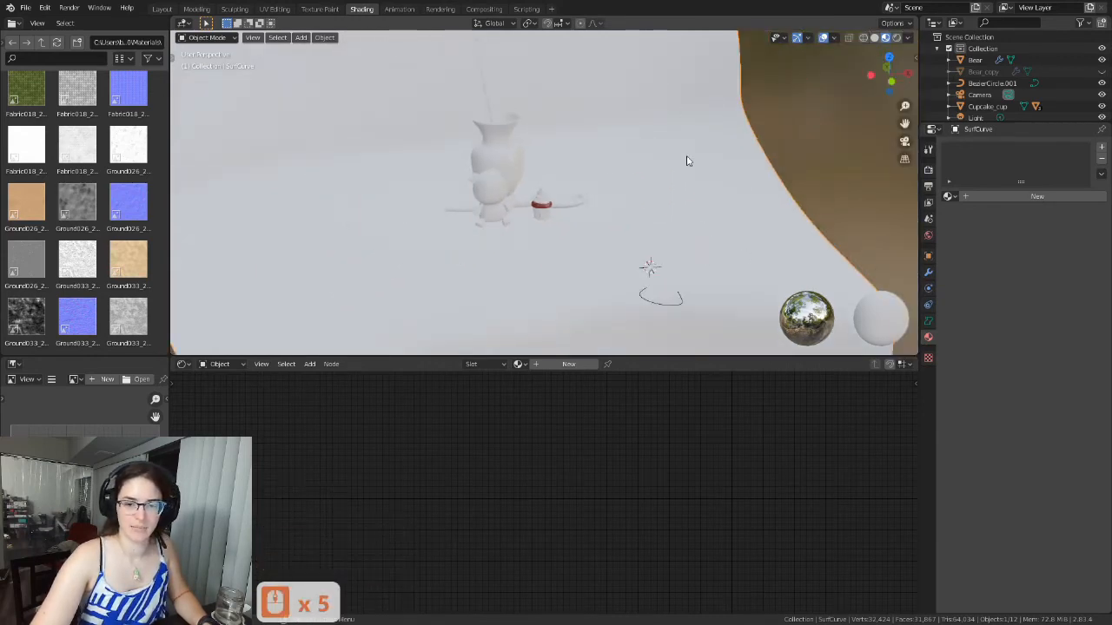
Create a new material for the backdrop surface and name it M_Fabric.
{"action": "left_click", "coordinate": [977, 196]}
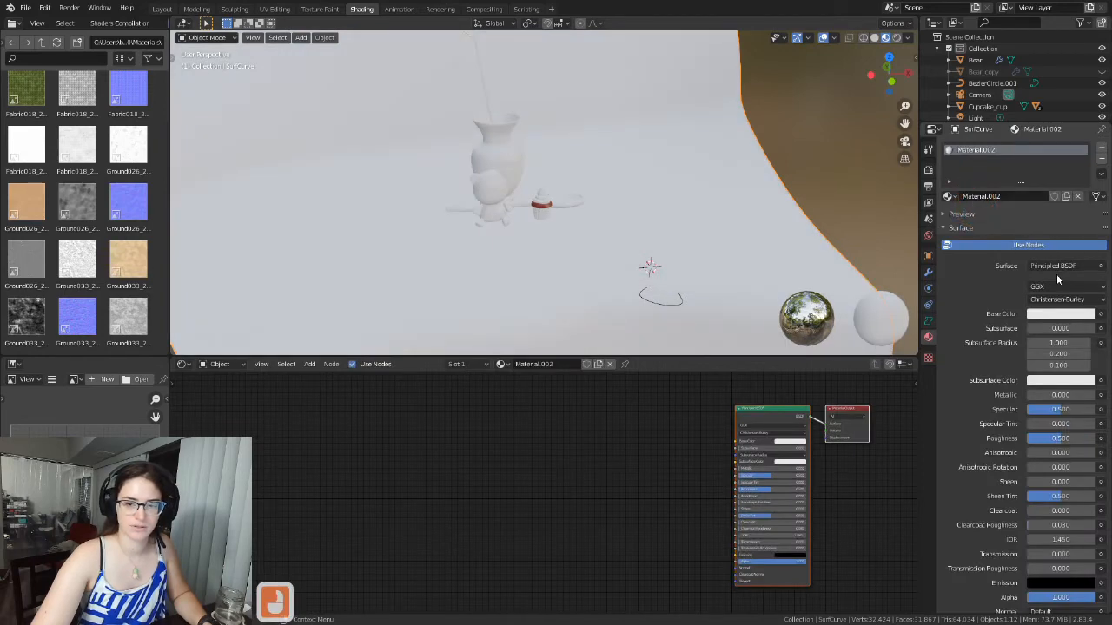
{"action": "left_click", "coordinate": [1009, 196]}
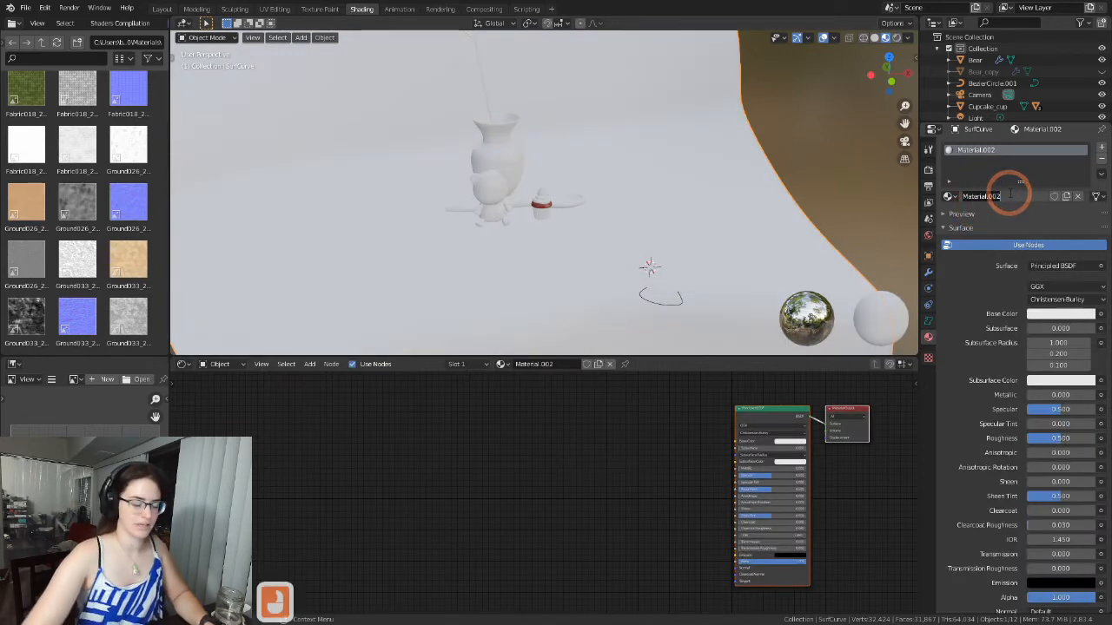
{"action": "type", "text": "Fa"}
{"action": "key", "text": "BackSpace"}
{"action": "key", "text": "BackSpace"}
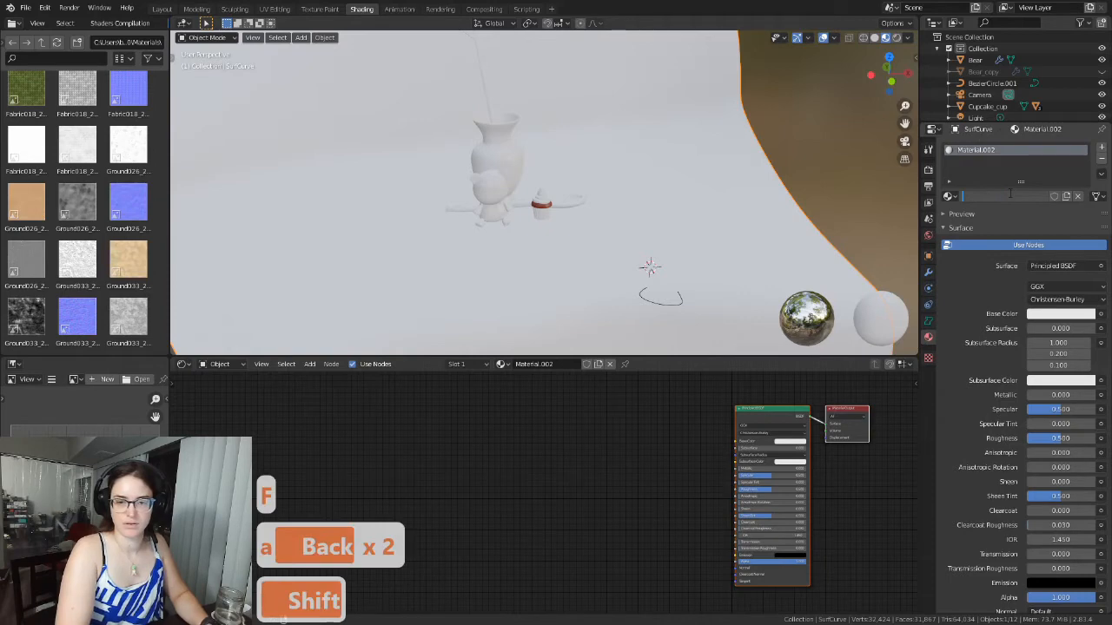
{"action": "type", "text": "M_"}
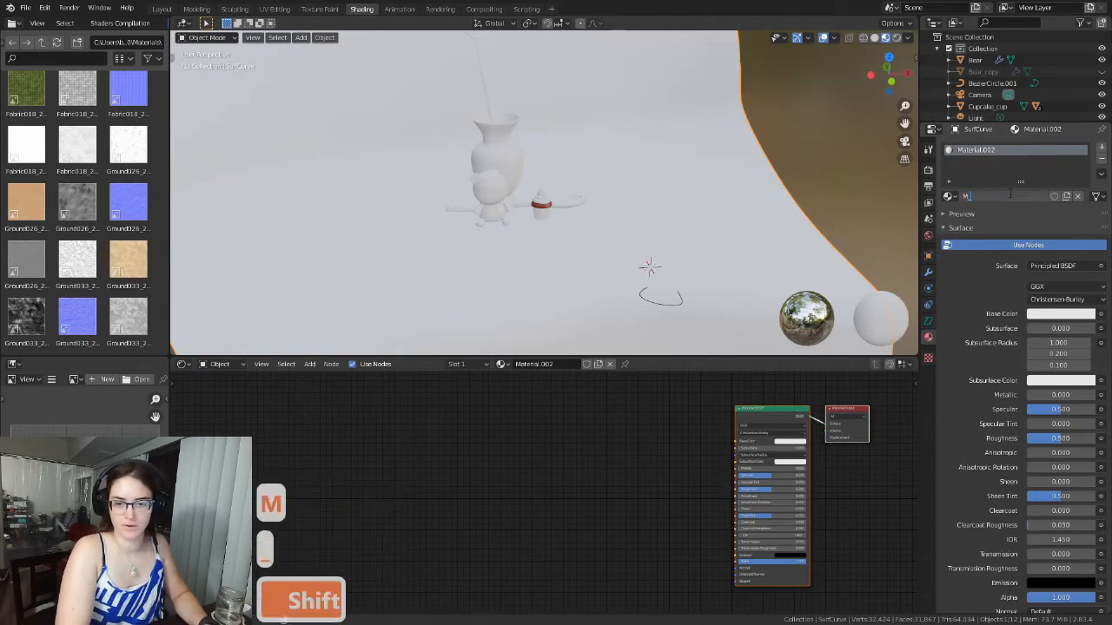
{"action": "type", "text": "Fabric"}
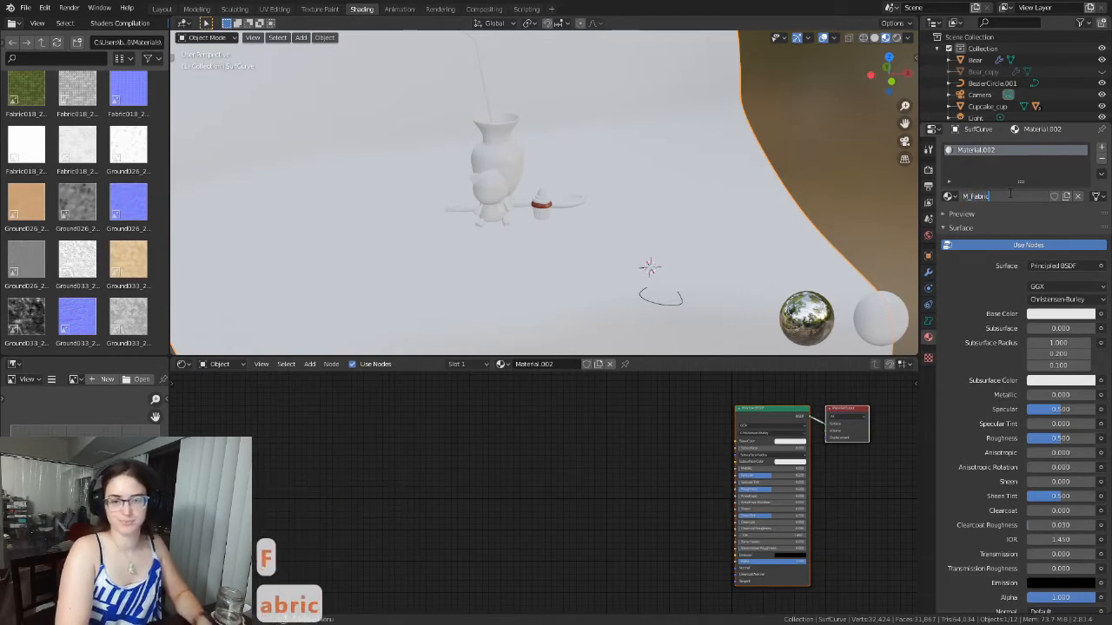
{"action": "key", "text": "Return"}
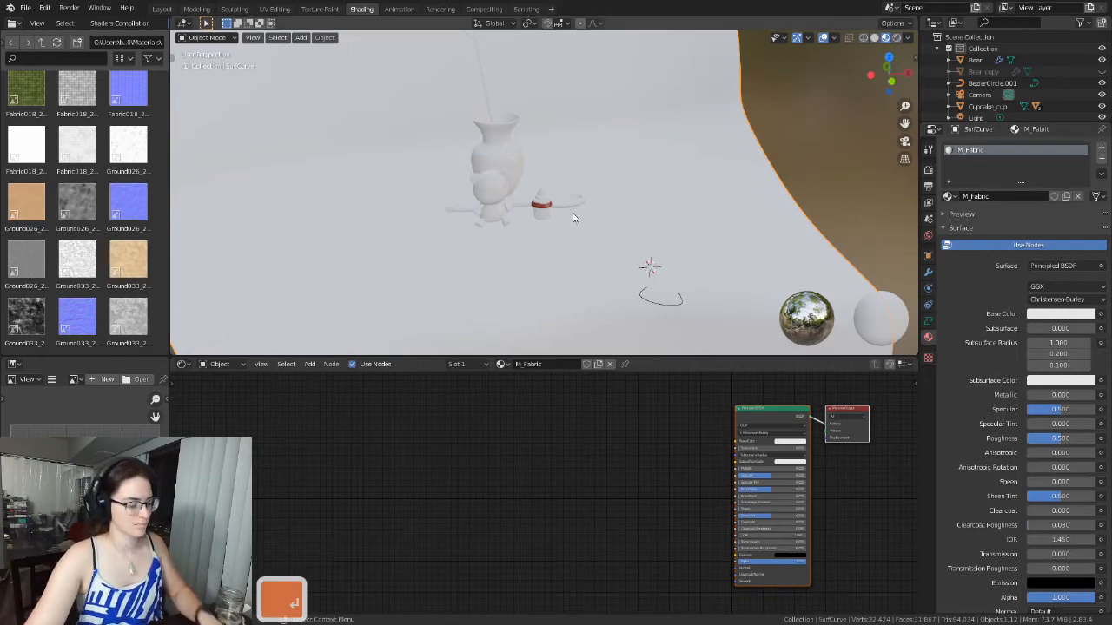
Add the Fabric018 color and displacement images as texture nodes to M_Fabric and place them side by side, away from the Principled BSDF.
{"action": "scroll", "coordinate": [593, 234], "scroll_direction": "up", "scroll_amount": 3}
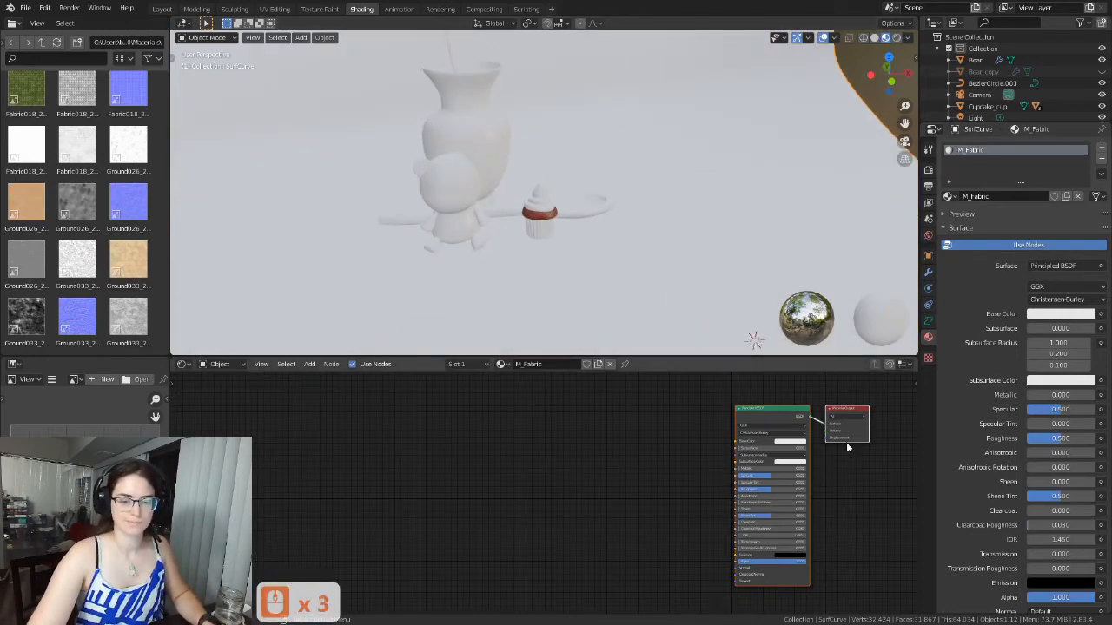
{"action": "scroll", "coordinate": [851, 432], "scroll_direction": "down", "scroll_amount": 3}
{"action": "scroll", "coordinate": [624, 197], "scroll_direction": "down", "scroll_amount": 9}
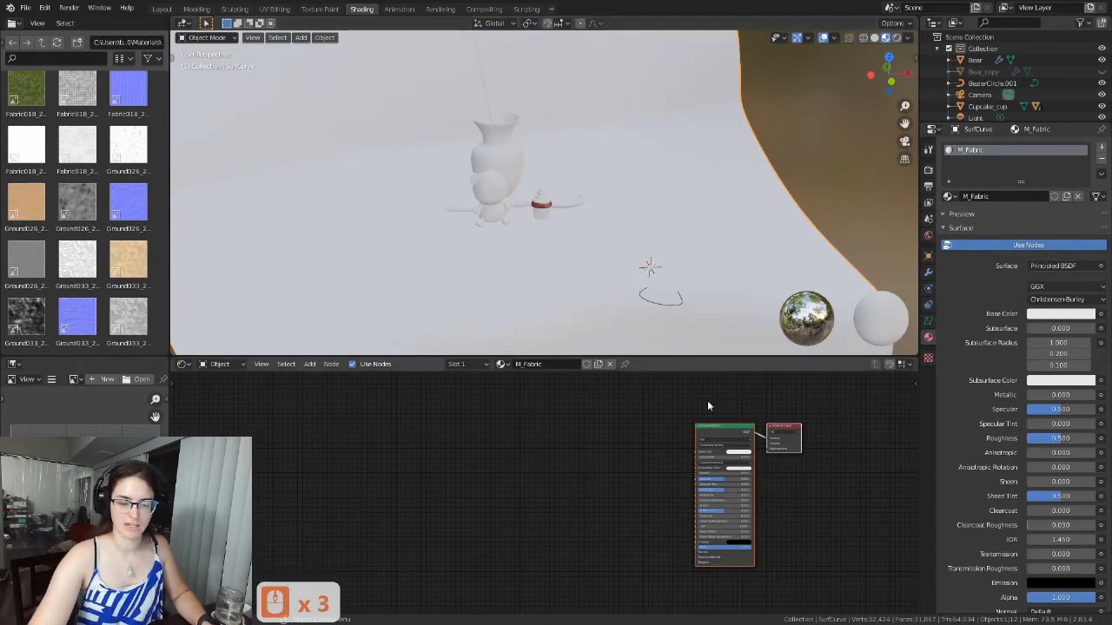
{"action": "scroll", "coordinate": [735, 470], "scroll_direction": "up", "scroll_amount": 4}
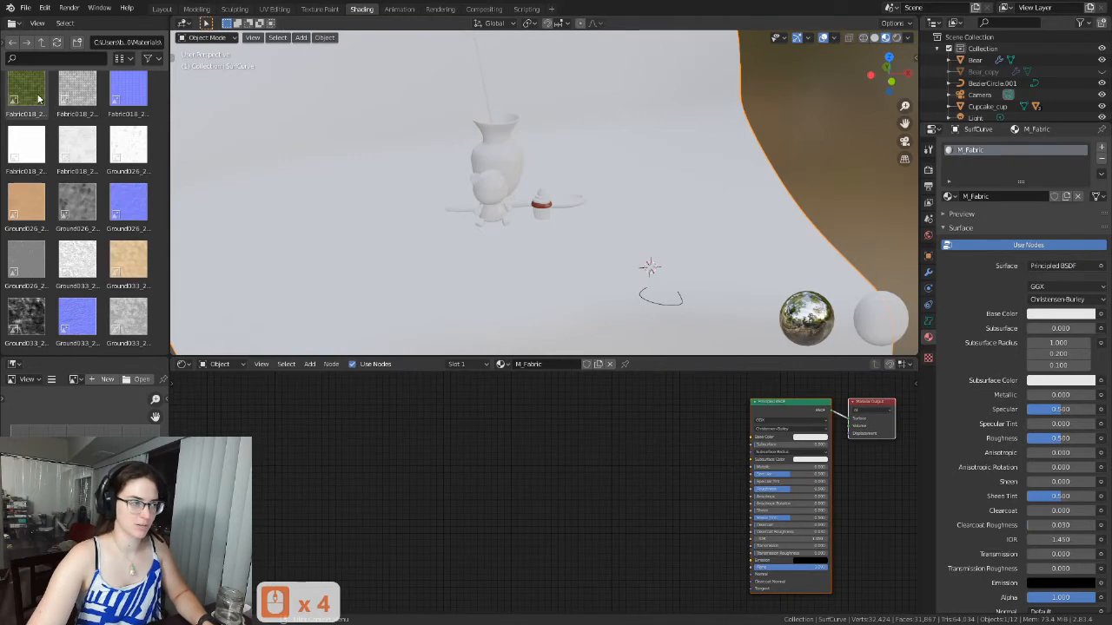
{"action": "left_click_drag", "start_coordinate": [41, 91], "coordinate": [347, 504]}
{"action": "left_click_drag", "start_coordinate": [77, 91], "coordinate": [459, 448]}
{"action": "left_click_drag", "start_coordinate": [380, 502], "coordinate": [336, 433]}
{"action": "left_click_drag", "start_coordinate": [492, 443], "coordinate": [428, 420]}
{"action": "left_click_drag", "start_coordinate": [341, 433], "coordinate": [311, 403]}
{"action": "left_click_drag", "start_coordinate": [423, 424], "coordinate": [399, 402]}
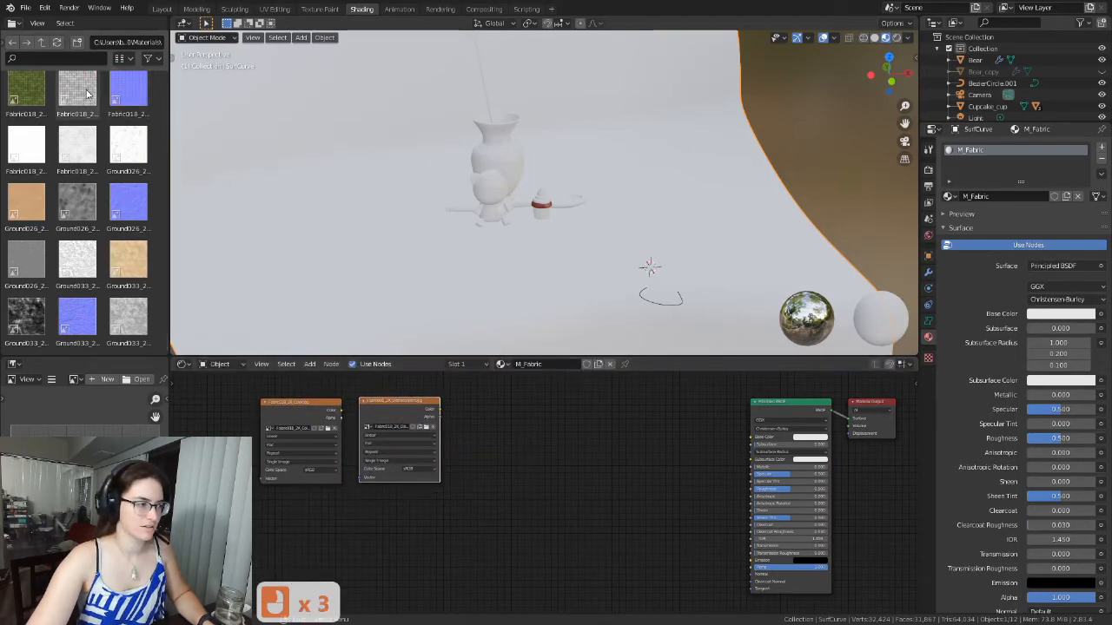
Add the Fabric018 normal, opacity and roughness images as texture nodes to the M_Fabric node tree.
{"action": "left_click_drag", "start_coordinate": [87, 94], "coordinate": [482, 404]}
{"action": "left_click_drag", "start_coordinate": [28, 147], "coordinate": [287, 495]}
{"action": "left_click", "coordinate": [287, 495]}
{"action": "left_click_drag", "start_coordinate": [77, 143], "coordinate": [390, 532]}
{"action": "left_click", "coordinate": [408, 509]}
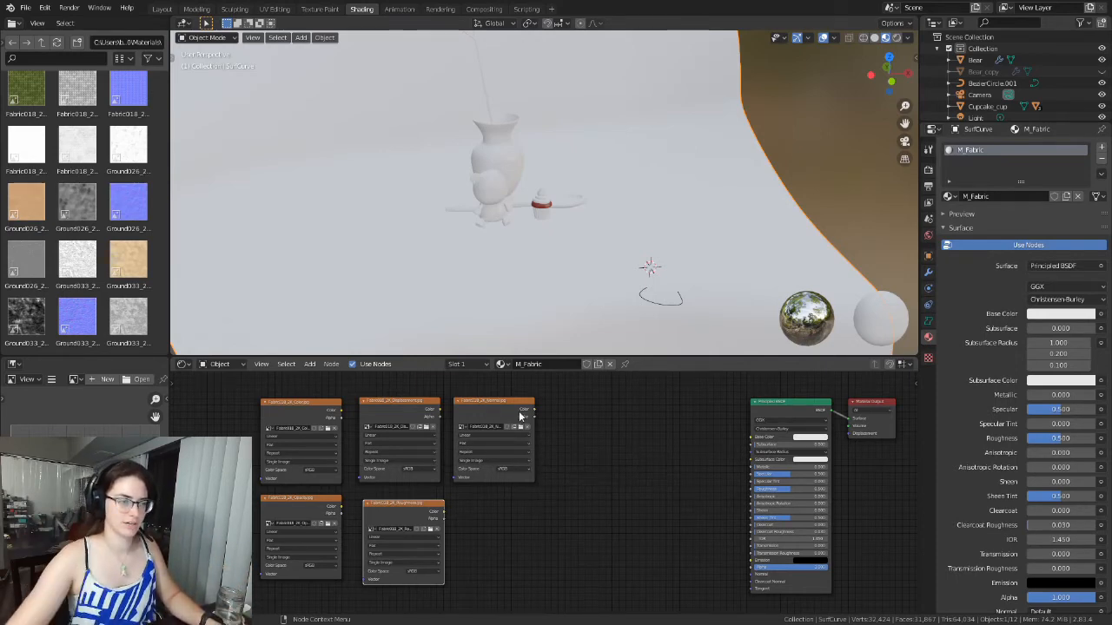
Move the color texture node near the upper part of the Principled BSDF and stack the normal and displacement texture nodes below it.
{"action": "scroll", "coordinate": [562, 240], "scroll_direction": "up", "scroll_amount": 6}
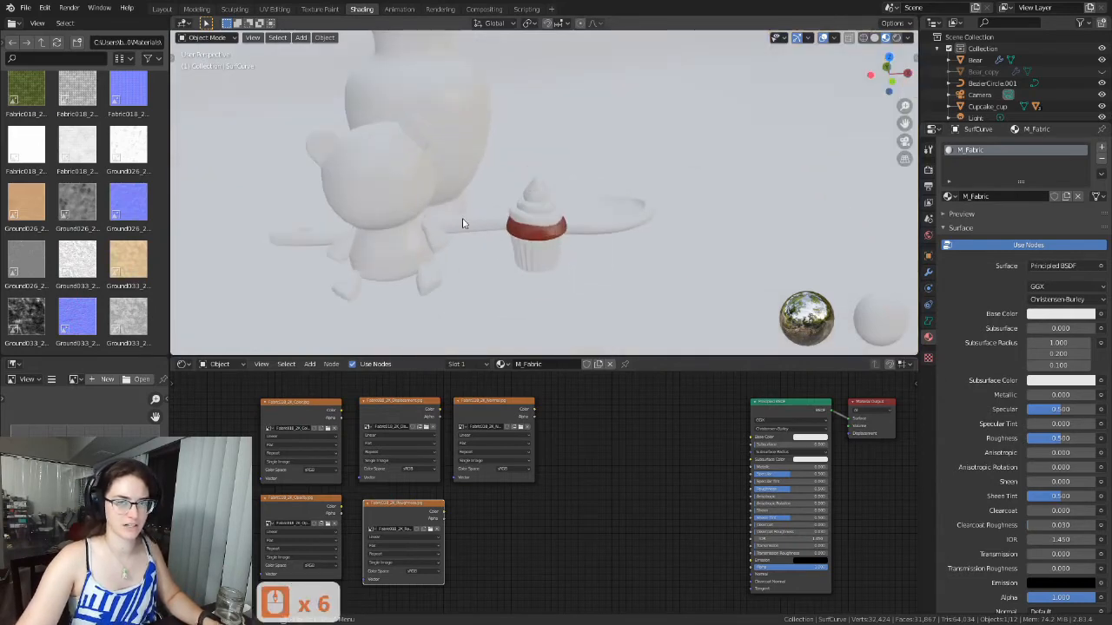
{"action": "middle_click_drag", "start_coordinate": [476, 264], "coordinate": [529, 252]}
{"action": "scroll", "coordinate": [495, 235], "scroll_direction": "down", "scroll_amount": 3}
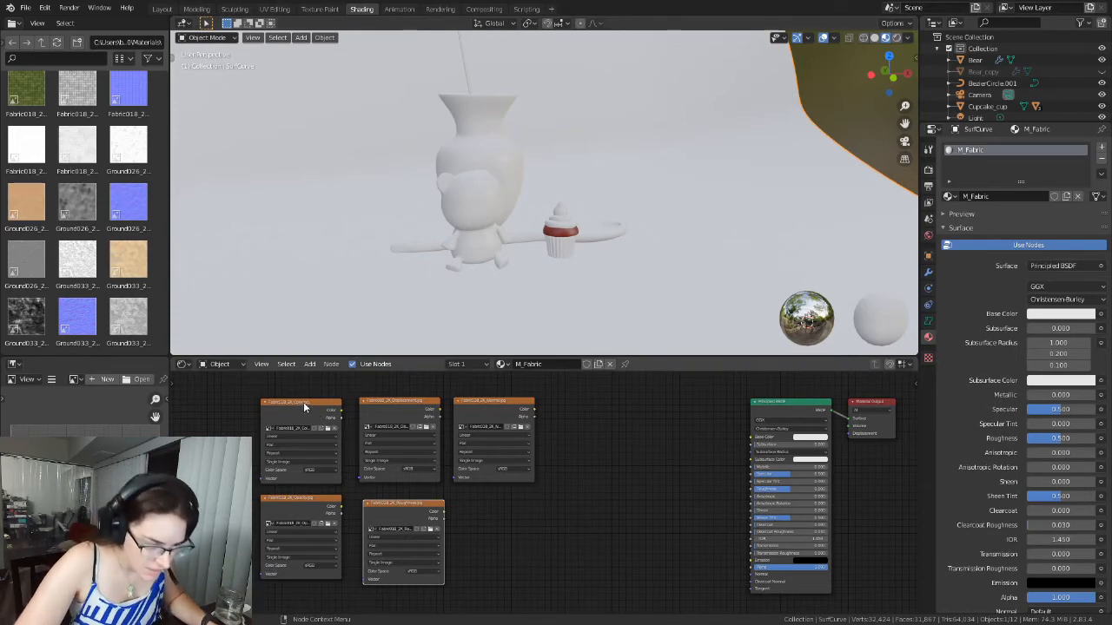
{"action": "left_click_drag", "start_coordinate": [272, 405], "coordinate": [588, 377]}
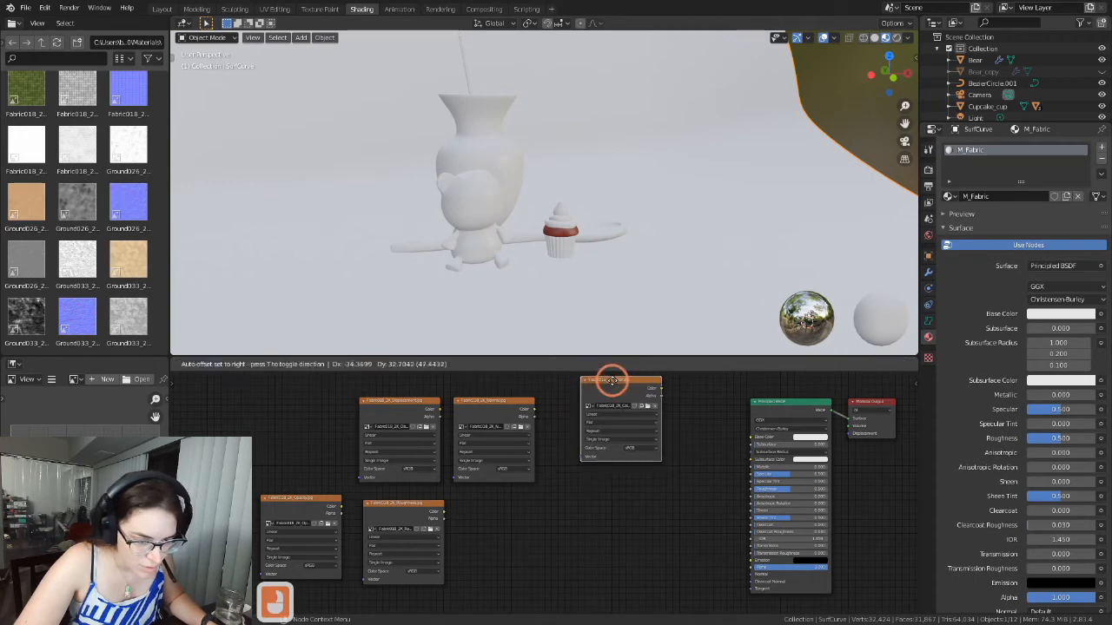
{"action": "left_click_drag", "start_coordinate": [499, 399], "coordinate": [570, 508]}
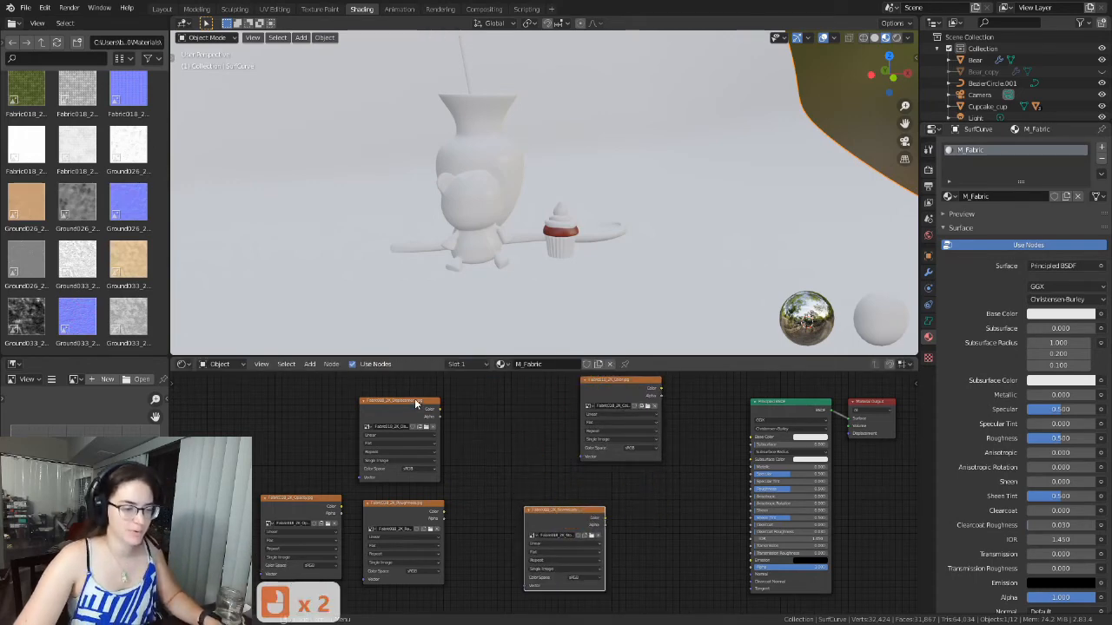
{"action": "left_click_drag", "start_coordinate": [401, 399], "coordinate": [568, 600]}
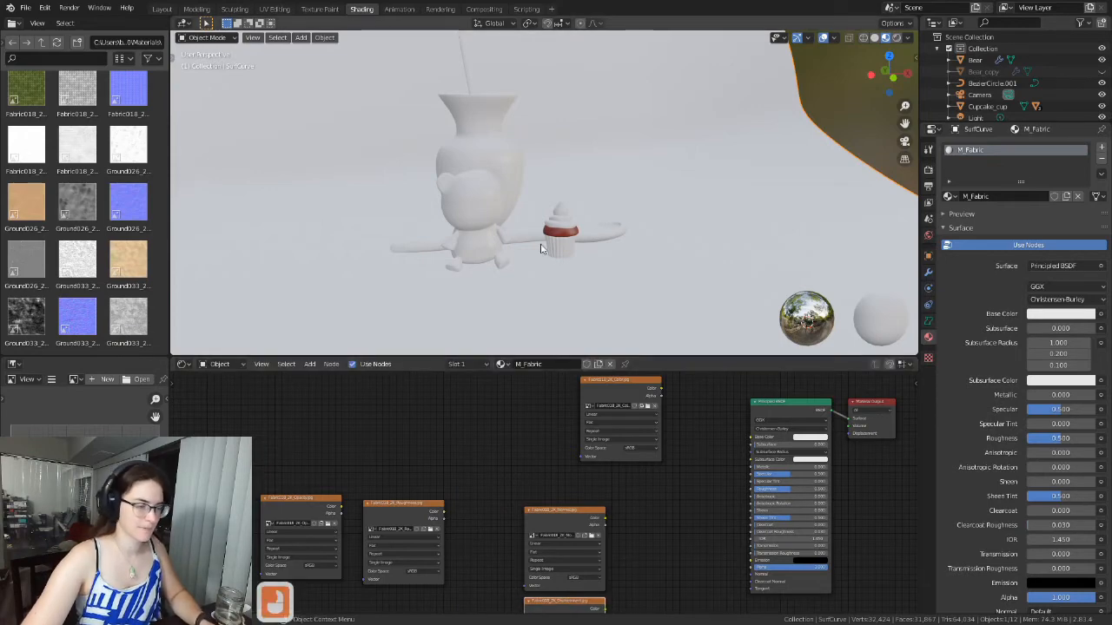
Move the roughness texture node up beside the color node and delete the opacity texture node from M_Fabric.
{"action": "middle_click_drag", "start_coordinate": [576, 295], "coordinate": [567, 262], "text": "shift"}
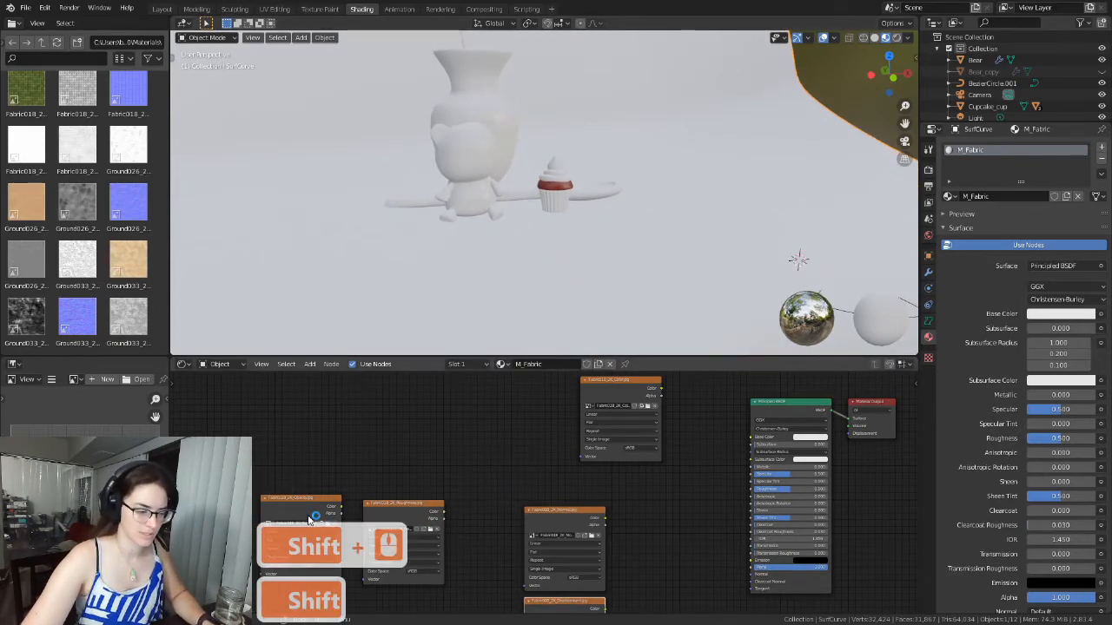
{"action": "left_click_drag", "start_coordinate": [310, 500], "coordinate": [278, 475]}
{"action": "left_click", "coordinate": [386, 504]}
{"action": "left_click_drag", "start_coordinate": [386, 506], "coordinate": [520, 436]}
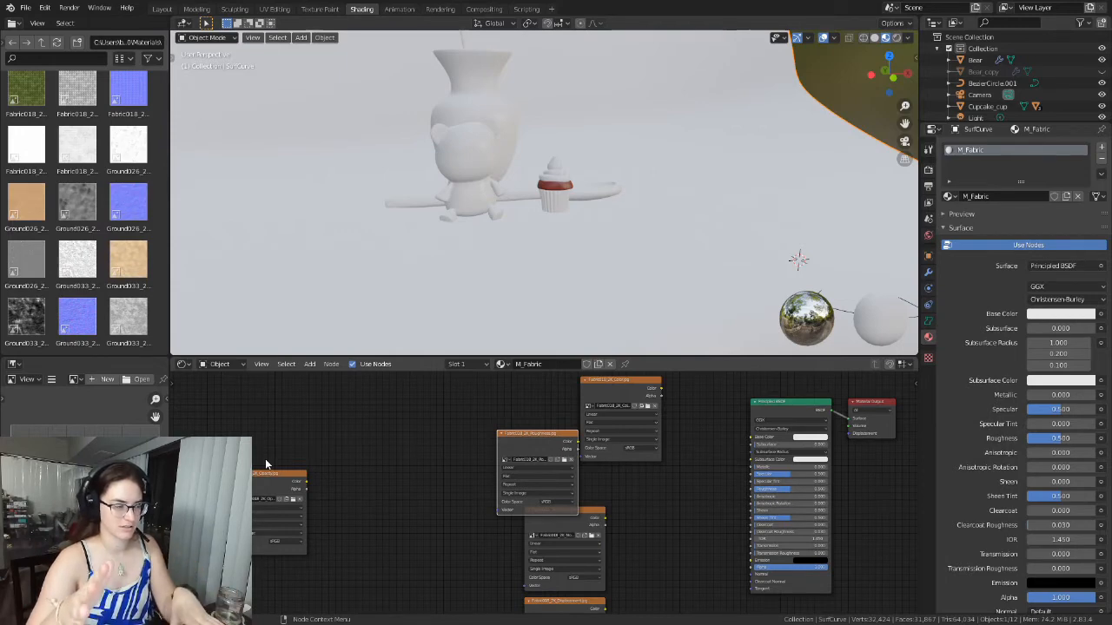
{"action": "left_click_drag", "start_coordinate": [269, 473], "coordinate": [263, 447]}
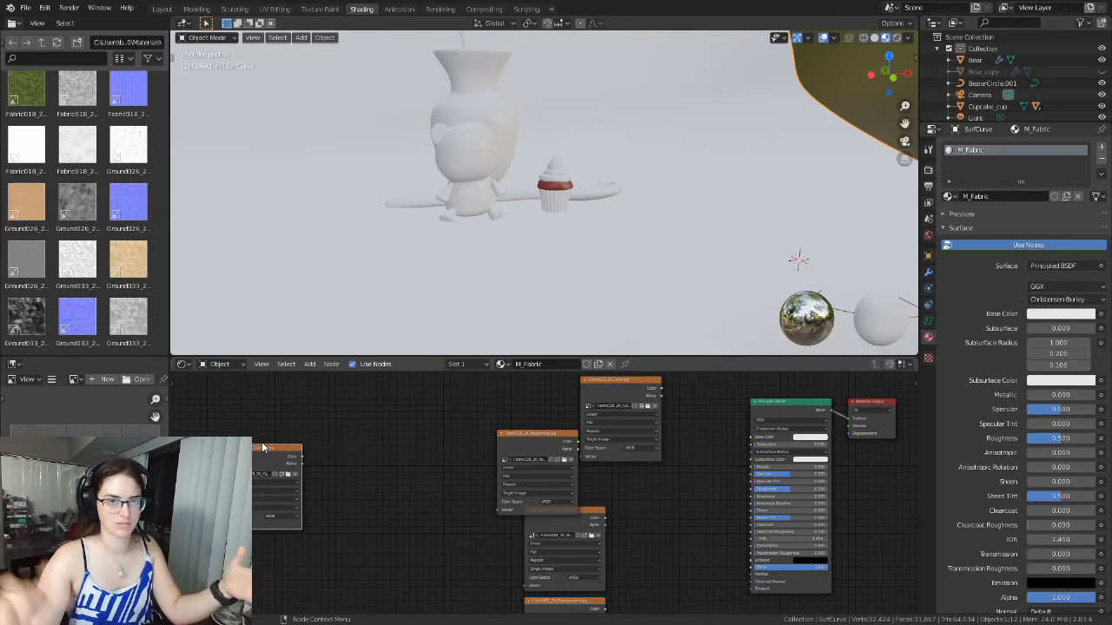
{"action": "key", "text": "Delete"}
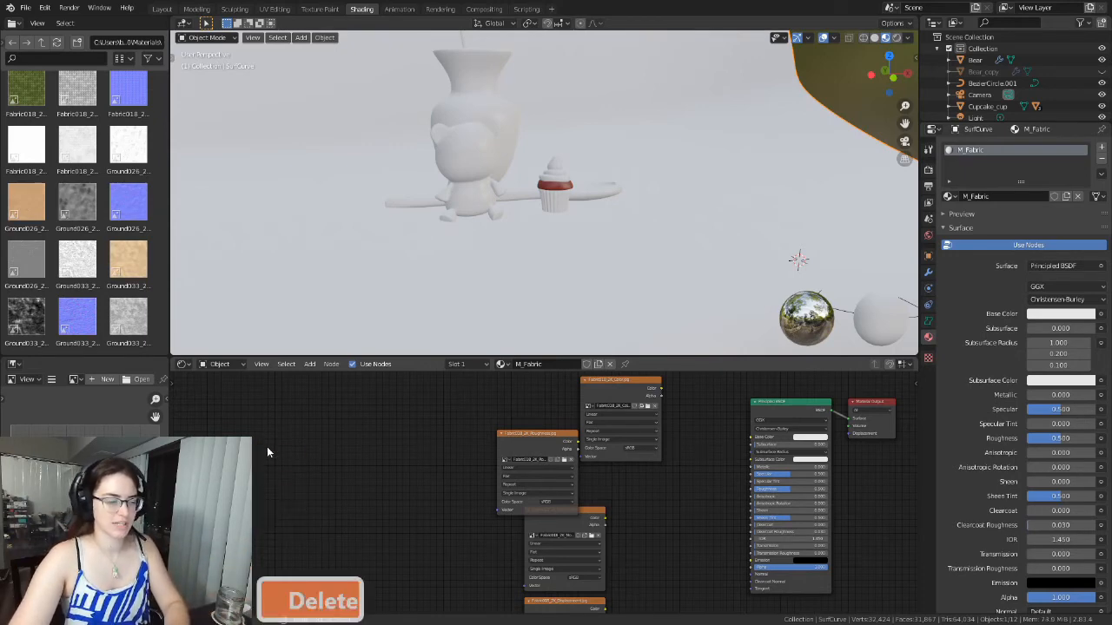
Spread out the roughness, normal and displacement texture nodes so that they no longer overlap each other or the color node.
{"action": "middle_click_drag", "start_coordinate": [459, 484], "coordinate": [374, 441], "text": "shift"}
{"action": "scroll", "coordinate": [558, 501], "scroll_direction": "up", "scroll_amount": 2}
{"action": "middle_click_drag", "start_coordinate": [545, 460], "coordinate": [563, 551], "text": "shift"}
{"action": "left_click", "coordinate": [479, 409]}
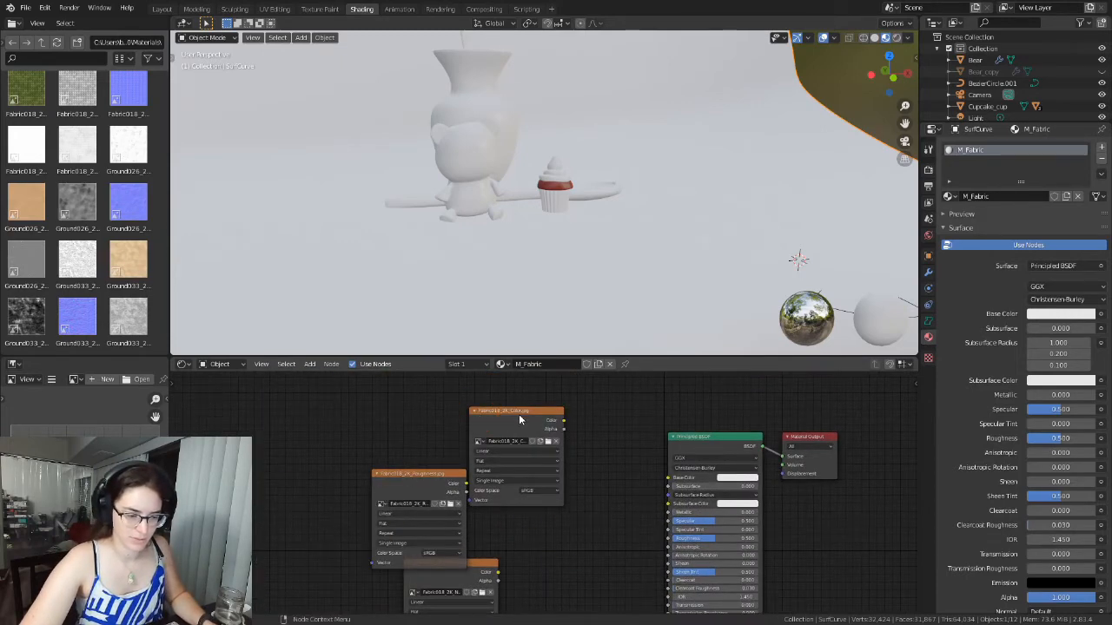
{"action": "middle_click_drag", "start_coordinate": [581, 552], "coordinate": [594, 513], "text": "shift"}
{"action": "left_click", "coordinate": [437, 446], "text": "shift"}
{"action": "left_click_drag", "start_coordinate": [437, 447], "coordinate": [397, 420]}
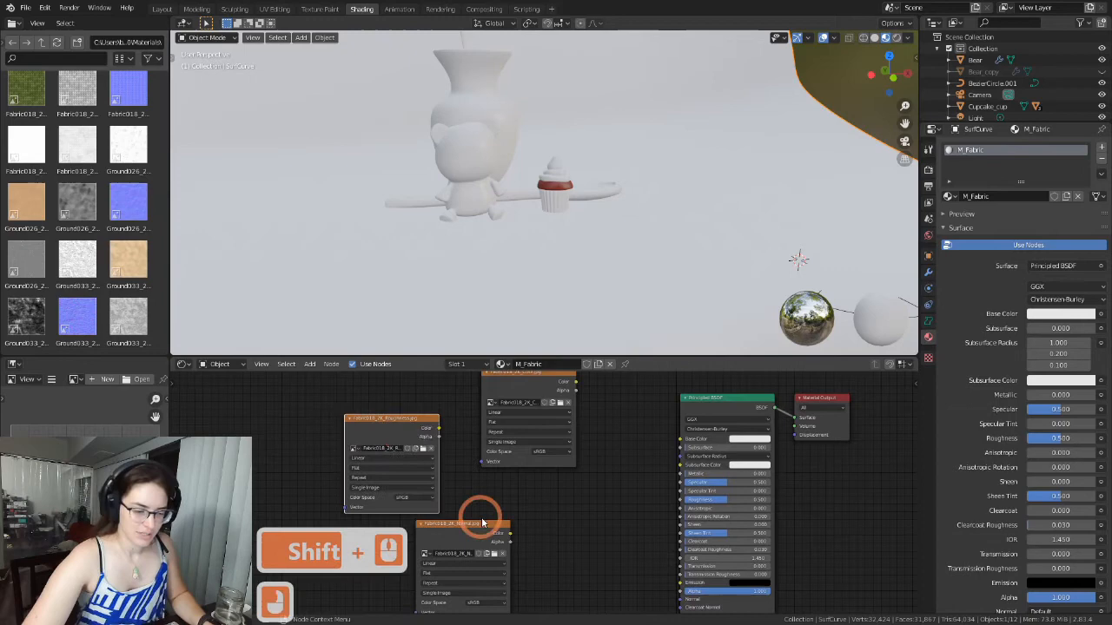
{"action": "scroll", "coordinate": [521, 538], "scroll_direction": "down", "scroll_amount": 3}
{"action": "middle_click_drag", "start_coordinate": [550, 532], "coordinate": [558, 473], "text": "shift"}
{"action": "left_click_drag", "start_coordinate": [501, 460], "coordinate": [469, 460]}
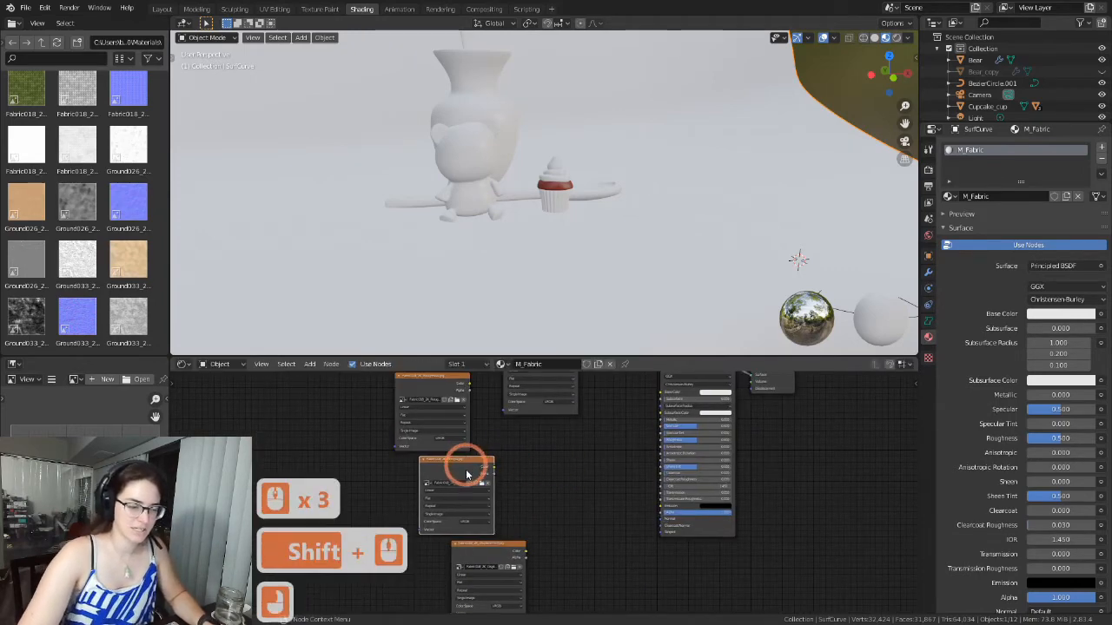
{"action": "left_click_drag", "start_coordinate": [491, 545], "coordinate": [506, 542]}
{"action": "middle_click_drag", "start_coordinate": [566, 465], "coordinate": [556, 534], "text": "shift"}
{"action": "scroll", "coordinate": [560, 482], "scroll_direction": "up", "scroll_amount": 6}
{"action": "middle_click_drag", "start_coordinate": [552, 484], "coordinate": [573, 551], "text": "shift"}
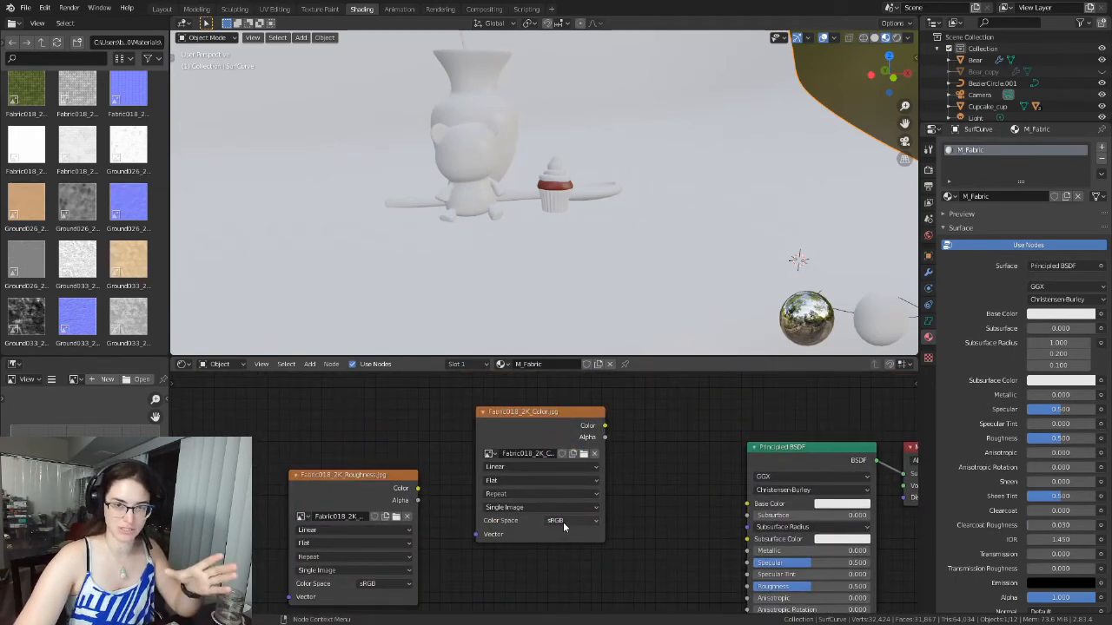
Keep the color texture's color space at sRGB, move its node closer to the Principled BSDF and collapse it.
{"action": "left_click", "coordinate": [570, 521]}
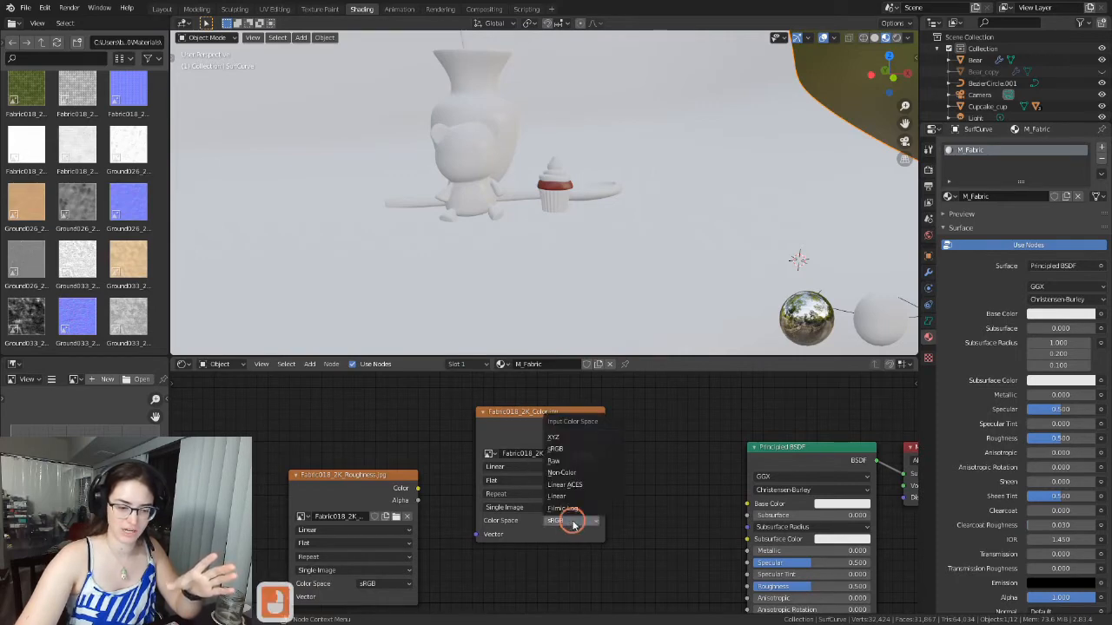
{"action": "left_click", "coordinate": [574, 524]}
{"action": "left_click_drag", "start_coordinate": [530, 413], "coordinate": [610, 441]}
{"action": "left_click", "coordinate": [569, 396]}
{"action": "scroll", "coordinate": [519, 482], "scroll_direction": "down", "scroll_amount": 1}
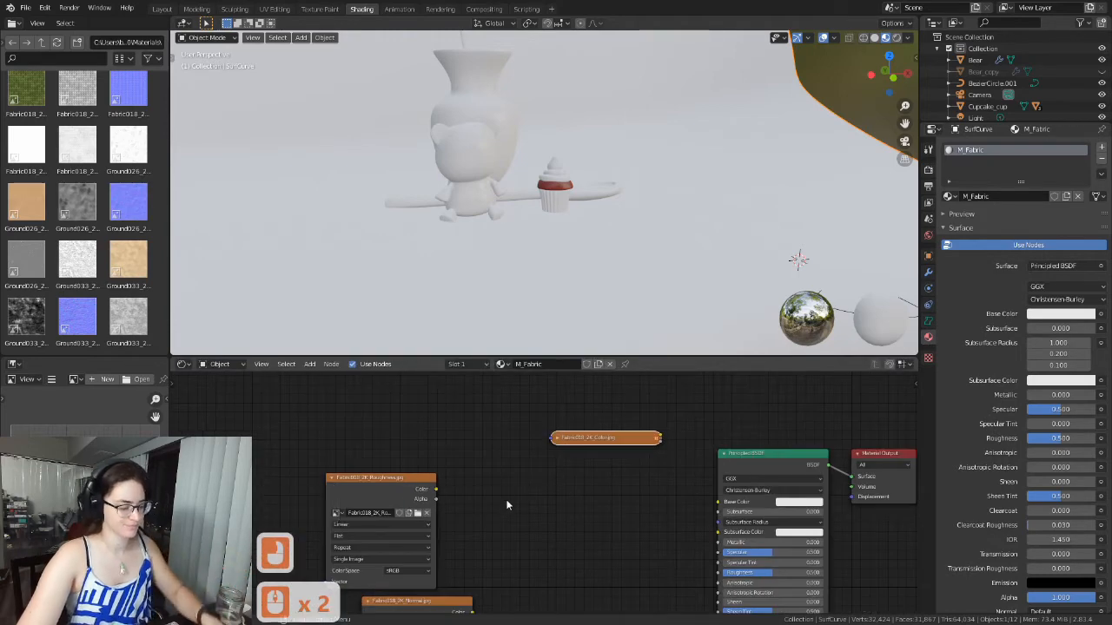
Set the roughness texture's color space to Non-Color, move its node below the color node and collapse it.
{"action": "middle_click_drag", "start_coordinate": [521, 508], "coordinate": [640, 434], "text": "shift"}
{"action": "scroll", "coordinate": [686, 480], "scroll_direction": "down", "scroll_amount": 2}
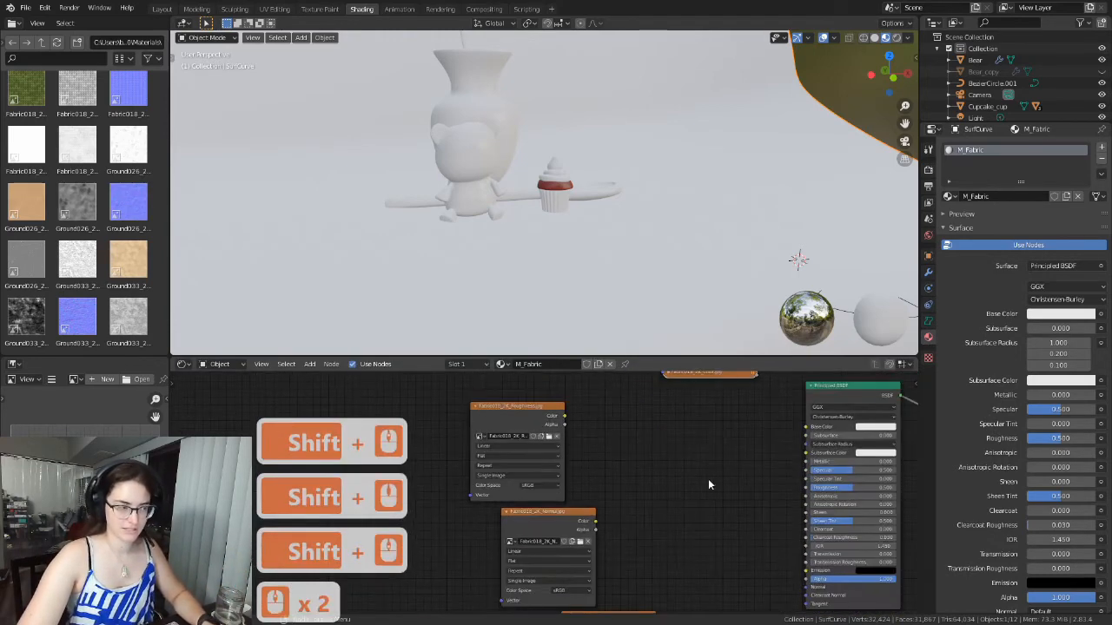
{"action": "scroll", "coordinate": [75, 100], "scroll_direction": "up", "scroll_amount": 2}
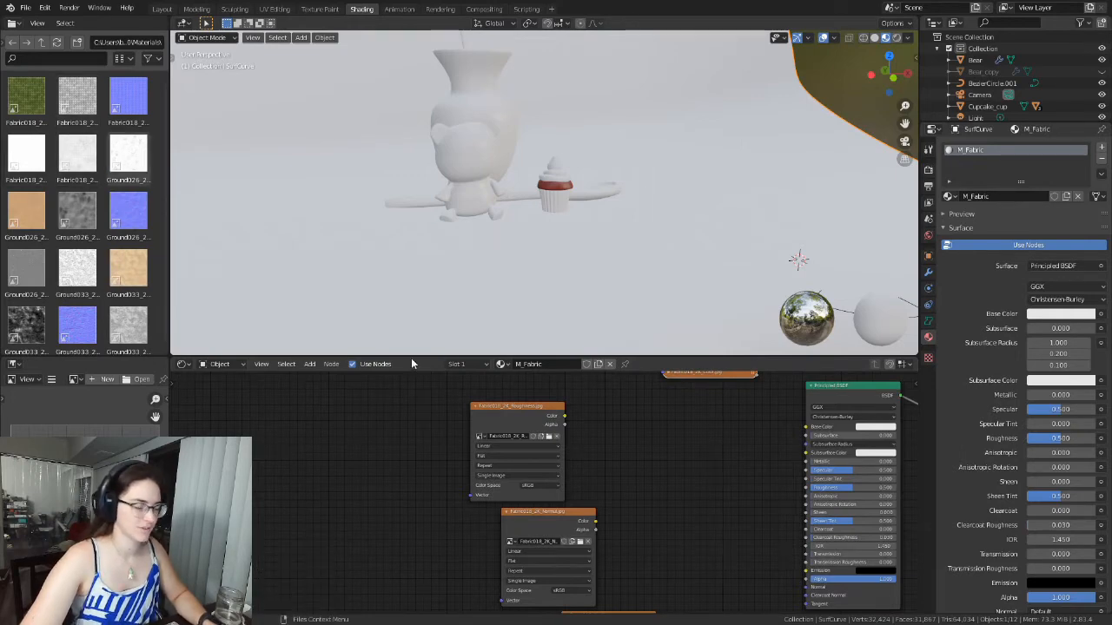
{"action": "middle_click_drag", "start_coordinate": [615, 450], "coordinate": [541, 452], "text": "shift"}
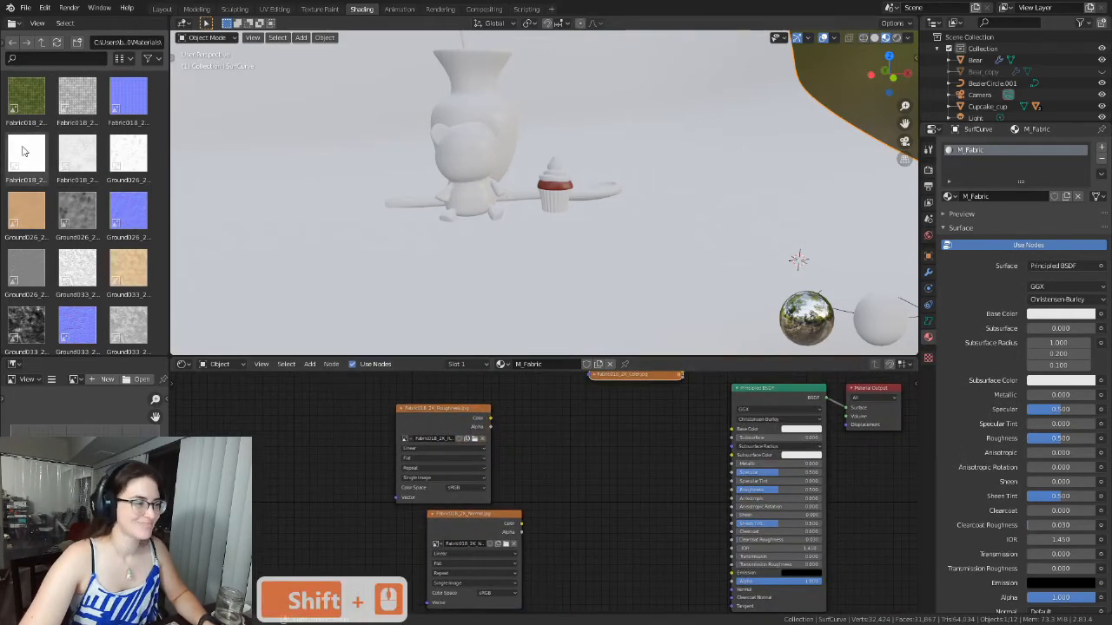
{"action": "left_click", "coordinate": [472, 488]}
{"action": "left_click", "coordinate": [472, 527]}
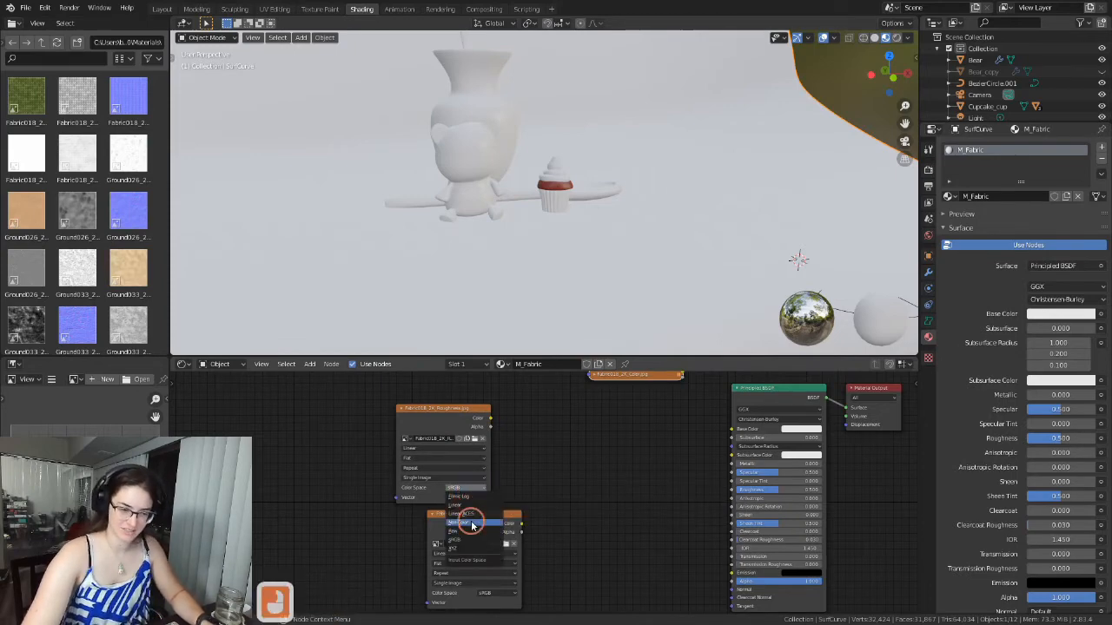
{"action": "left_click", "coordinate": [456, 407]}
{"action": "left_click_drag", "start_coordinate": [456, 410], "coordinate": [613, 405]}
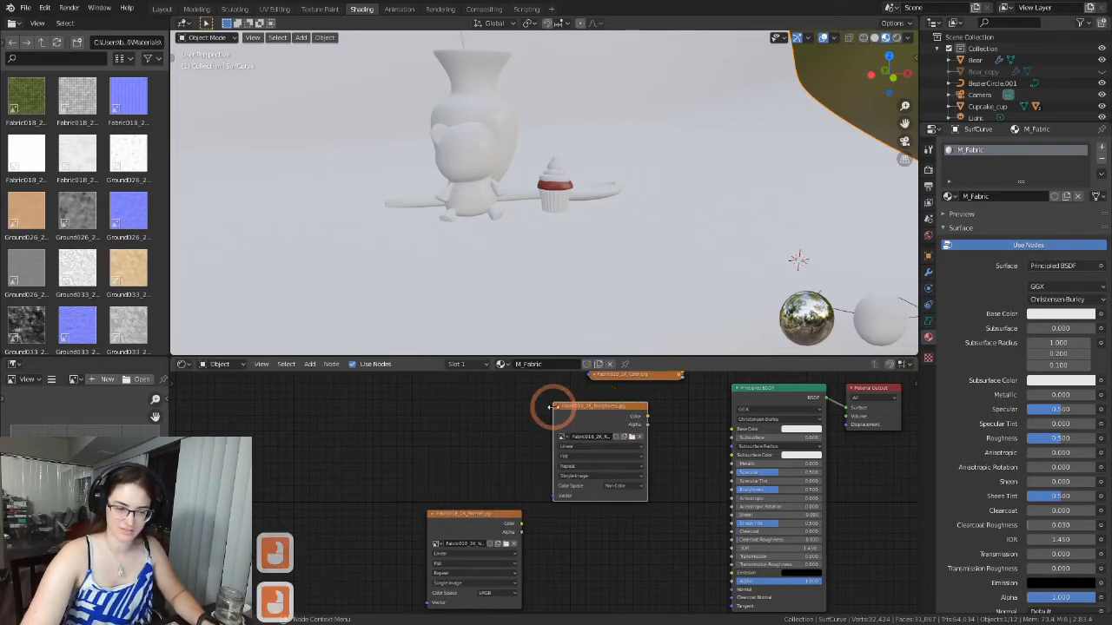
{"action": "left_click", "coordinate": [556, 405]}
Set the normal texture's color space to Non-Color, collapse its node and move it closer to the Principled BSDF.
{"action": "middle_click_drag", "start_coordinate": [601, 514], "coordinate": [556, 447], "text": "shift"}
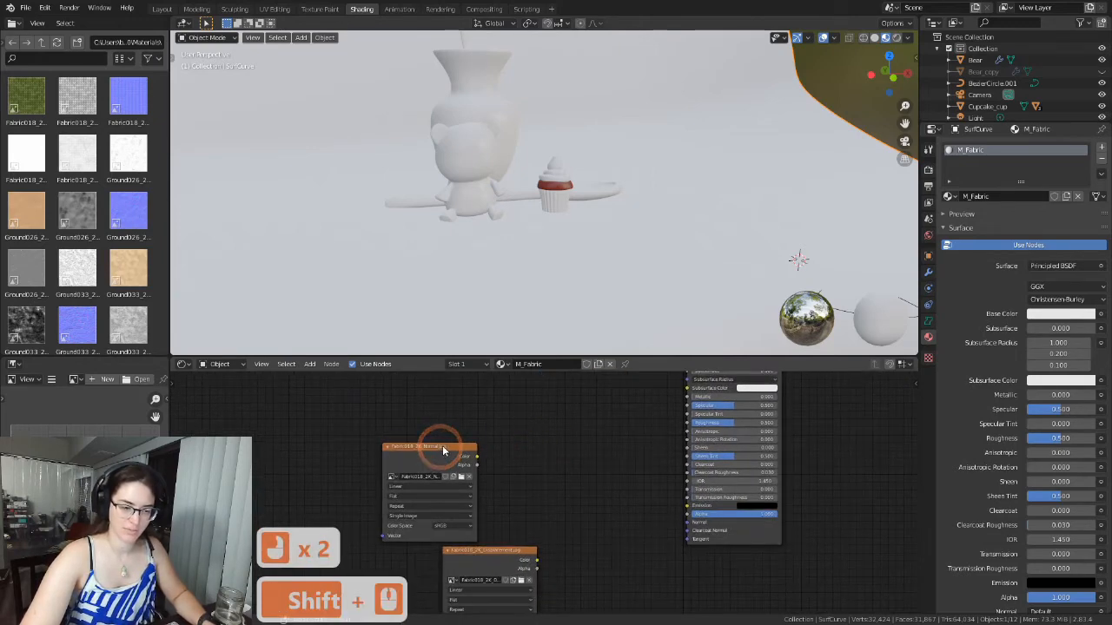
{"action": "left_click_drag", "start_coordinate": [460, 448], "coordinate": [564, 402]}
{"action": "left_click", "coordinate": [560, 481]}
{"action": "left_click", "coordinate": [561, 519]}
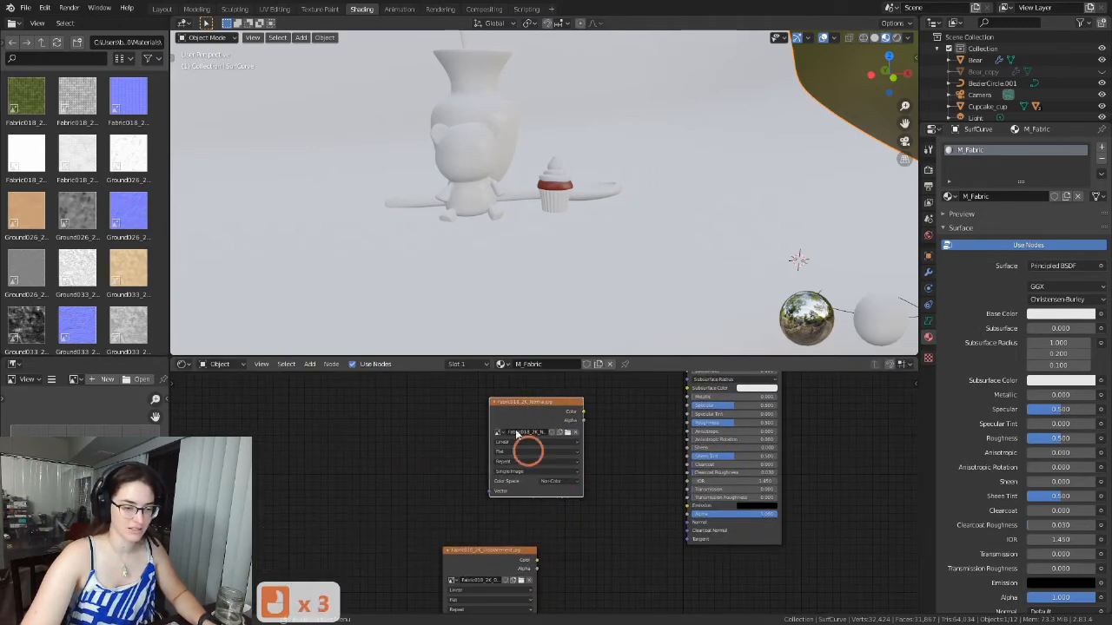
{"action": "left_click", "coordinate": [519, 402]}
{"action": "left_click", "coordinate": [495, 402]}
{"action": "left_click_drag", "start_coordinate": [519, 404], "coordinate": [583, 411]}
{"action": "middle_click_drag", "start_coordinate": [583, 514], "coordinate": [573, 470], "text": "shift"}
Move the displacement texture node below the collapsed normal node and set its color space to Non-Color.
{"action": "left_click_drag", "start_coordinate": [484, 514], "coordinate": [559, 417]}
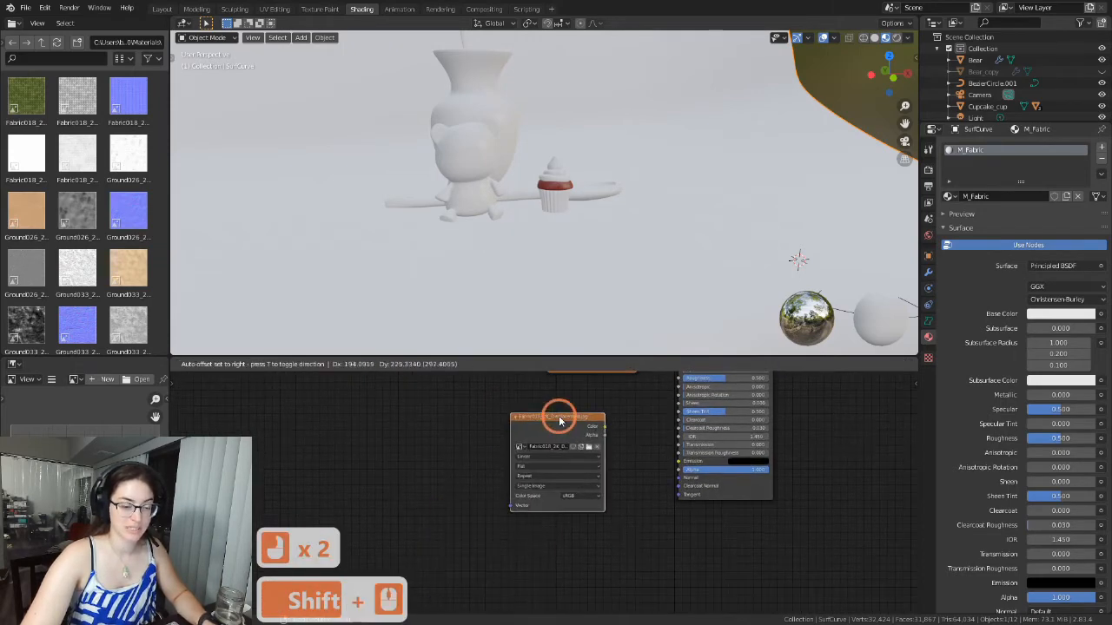
{"action": "left_click", "coordinate": [586, 496]}
{"action": "left_click", "coordinate": [574, 531]}
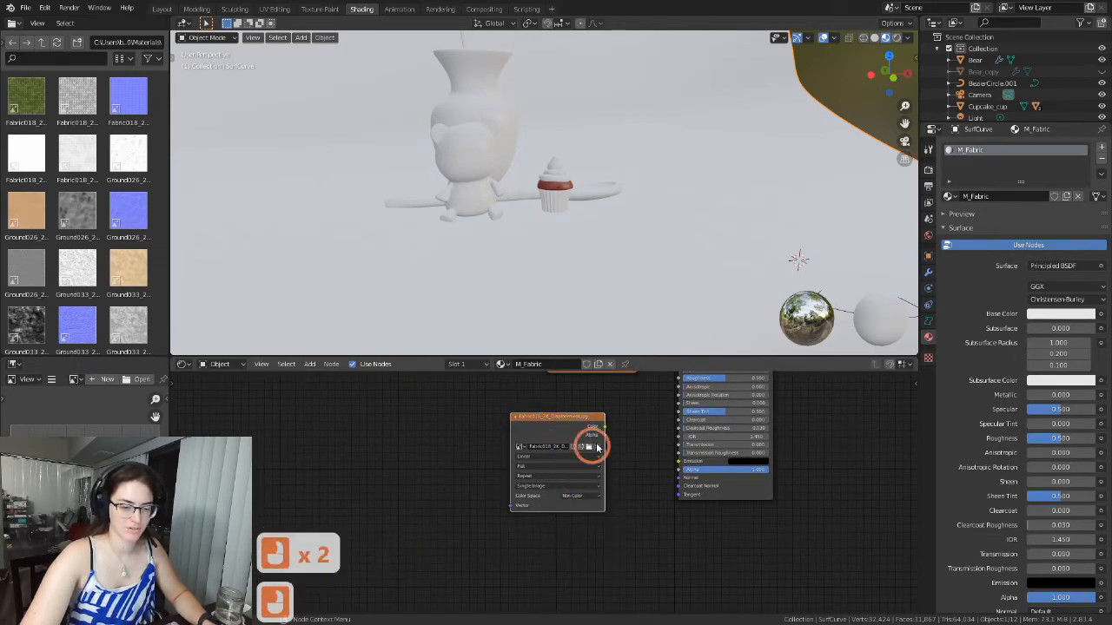
Expand the normal texture node and place it beside the displacement node, moving the collapsed roughness node farther from the Principled BSDF.
{"action": "middle_click_drag", "start_coordinate": [624, 450], "coordinate": [556, 508], "text": "shift"}
{"action": "left_click", "coordinate": [482, 425]}
{"action": "left_click_drag", "start_coordinate": [511, 429], "coordinate": [373, 472]}
{"action": "middle_click_drag", "start_coordinate": [544, 466], "coordinate": [489, 552], "text": "shift"}
{"action": "left_click_drag", "start_coordinate": [417, 437], "coordinate": [343, 462]}
Expand the color texture node and connect its Color output to the Principled BSDF's Base Color.
{"action": "left_click_drag", "start_coordinate": [473, 405], "coordinate": [428, 423]}
{"action": "left_click", "coordinate": [370, 424]}
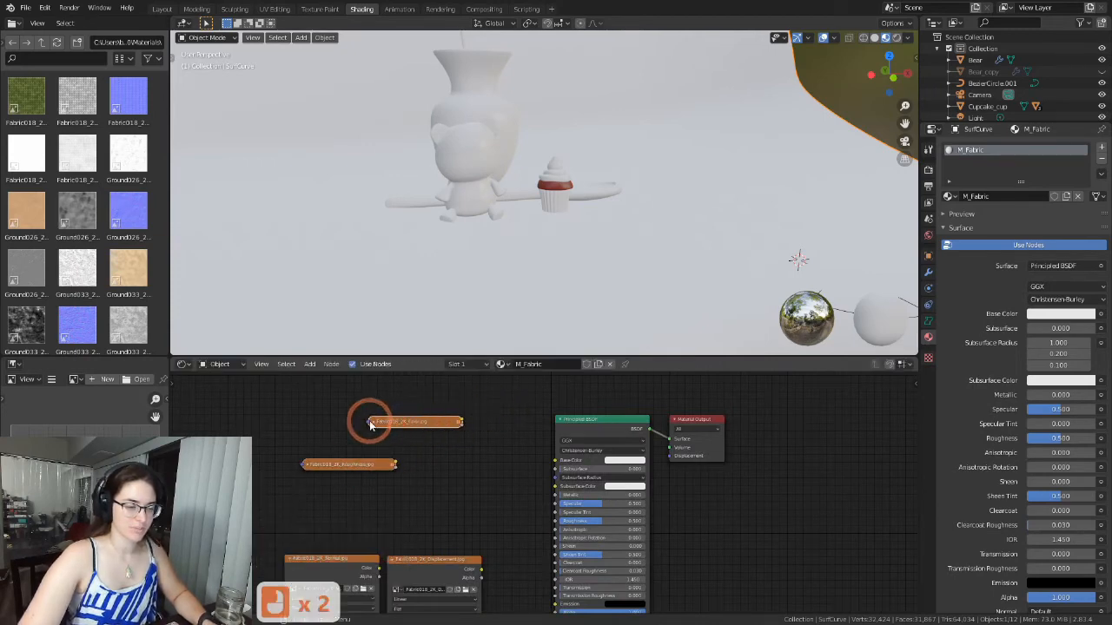
{"action": "left_click", "coordinate": [372, 423]}
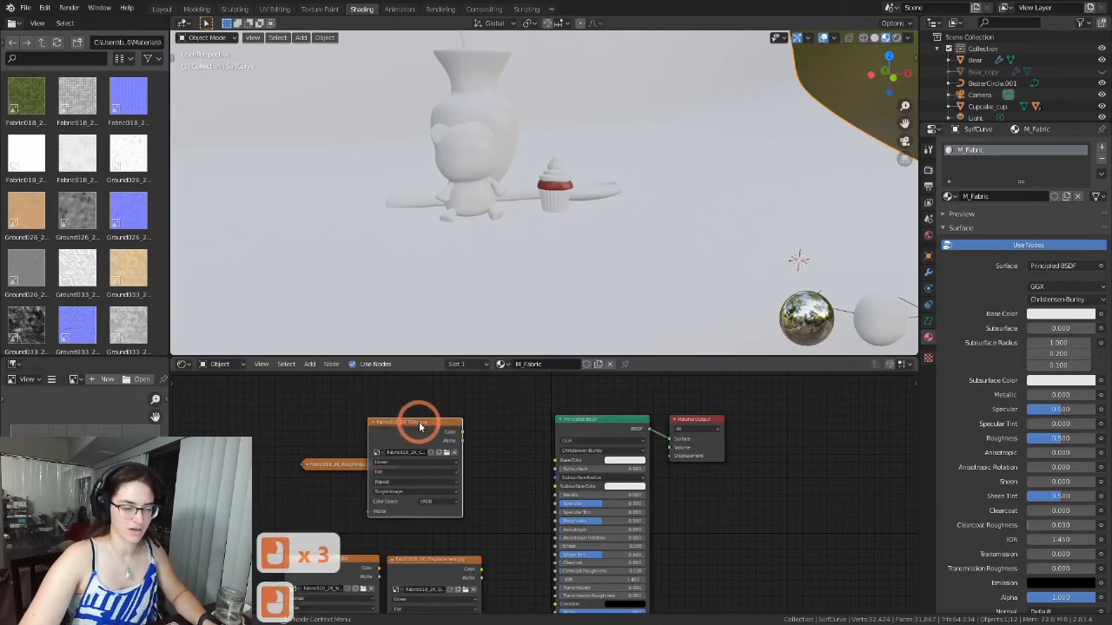
{"action": "left_click_drag", "start_coordinate": [419, 422], "coordinate": [425, 409]}
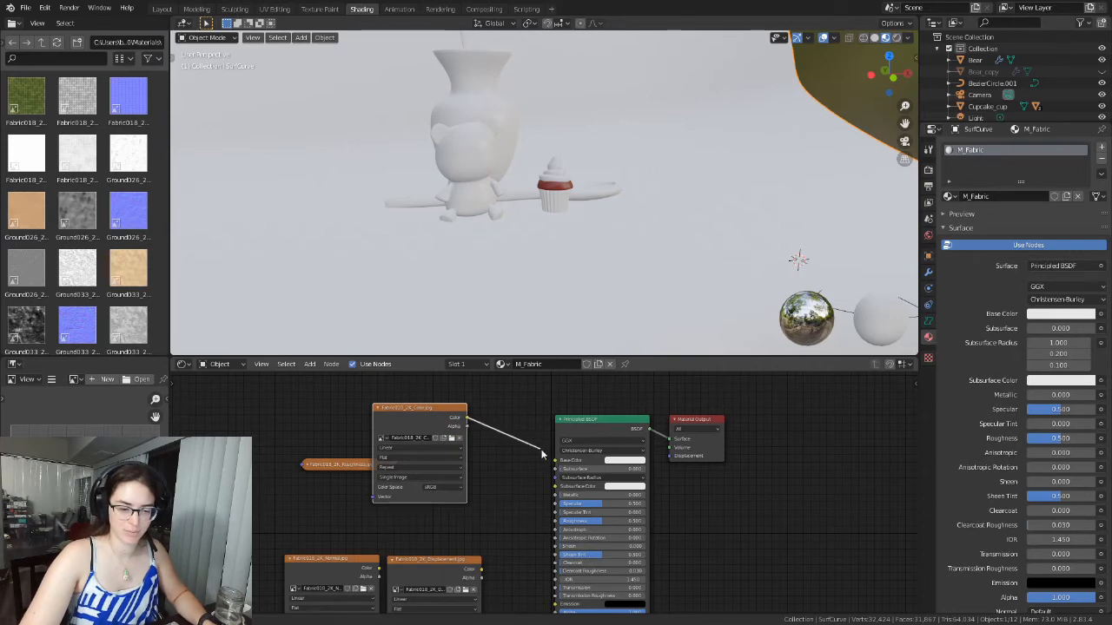
{"action": "left_click_drag", "start_coordinate": [557, 465], "coordinate": [556, 460]}
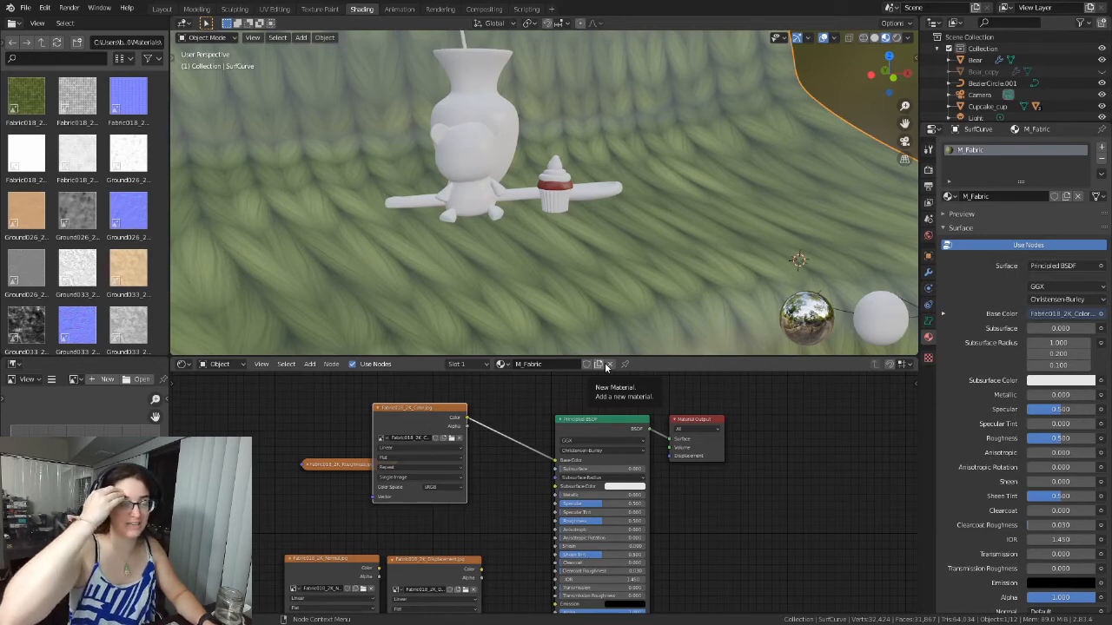
Examine from several angles and distances how the fabric color texture maps onto the backdrop.
{"action": "scroll", "coordinate": [608, 227], "scroll_direction": "down", "scroll_amount": 4}
{"action": "middle_click_drag", "start_coordinate": [608, 227], "coordinate": [646, 318]}
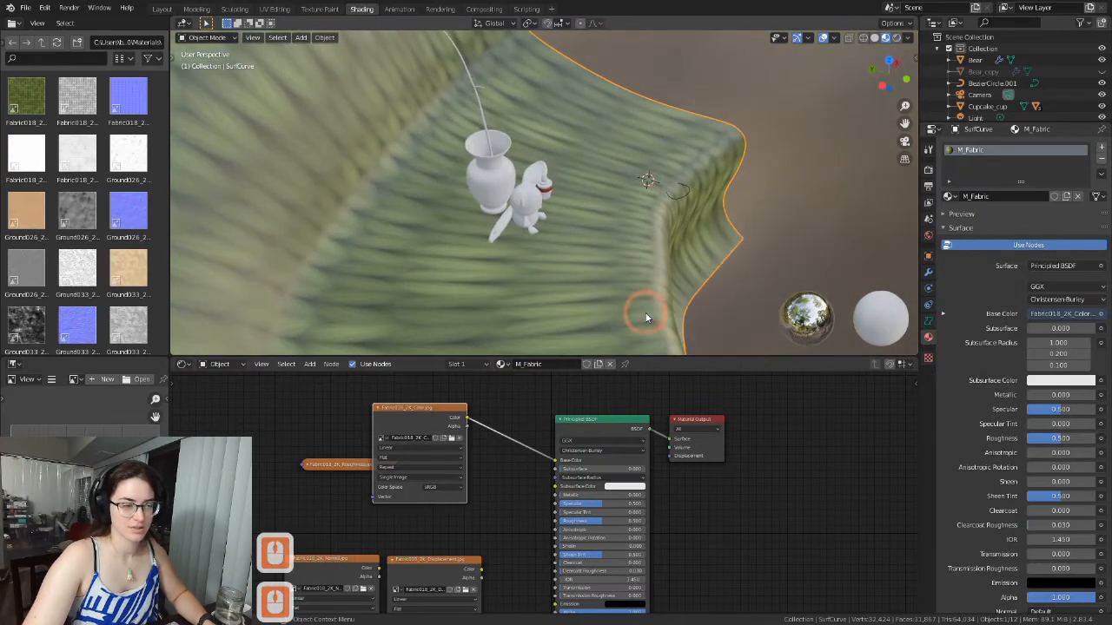
{"action": "middle_click_drag", "start_coordinate": [642, 212], "coordinate": [525, 223]}
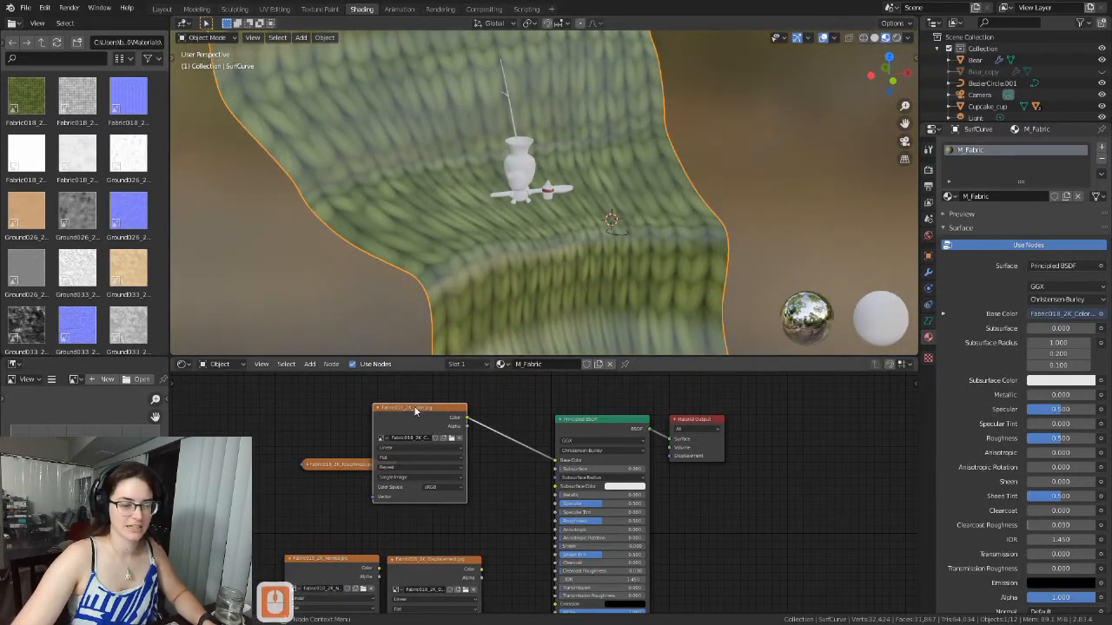
{"action": "left_click_drag", "start_coordinate": [414, 411], "coordinate": [432, 407]}
{"action": "middle_click_drag", "start_coordinate": [521, 224], "coordinate": [472, 207]}
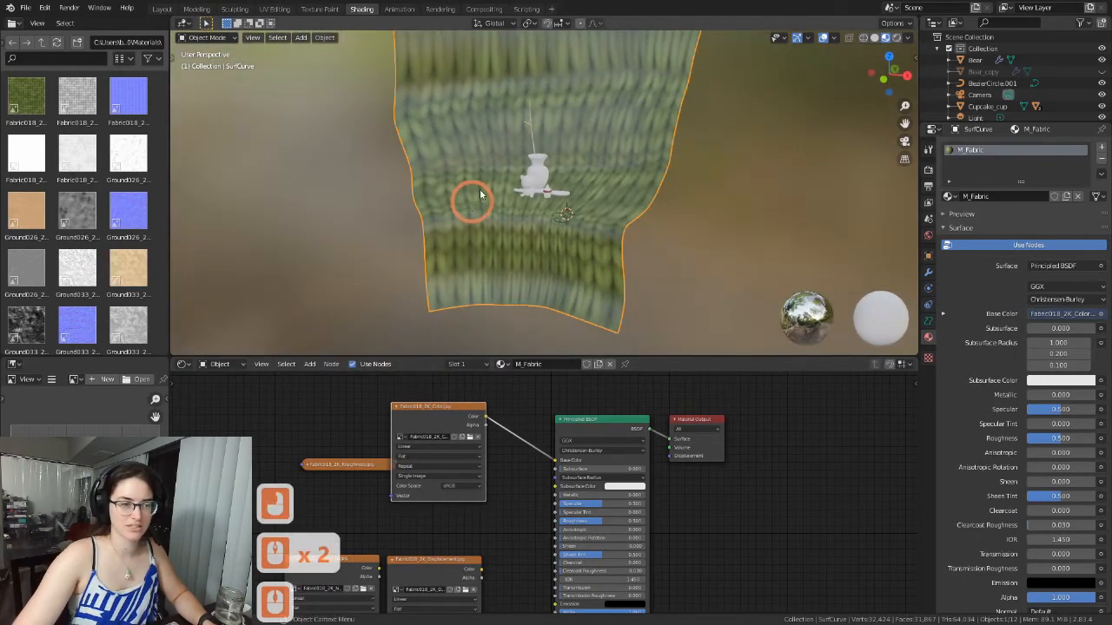
{"action": "mouse_move", "coordinate": [508, 139]}
{"action": "middle_mouse_down"}
{"action": "mouse_move", "coordinate": [528, 119]}
{"action": "mouse_move", "coordinate": [508, 145]}
{"action": "middle_mouse_up"}
{"action": "scroll", "coordinate": [505, 145], "scroll_direction": "up", "scroll_amount": 3}
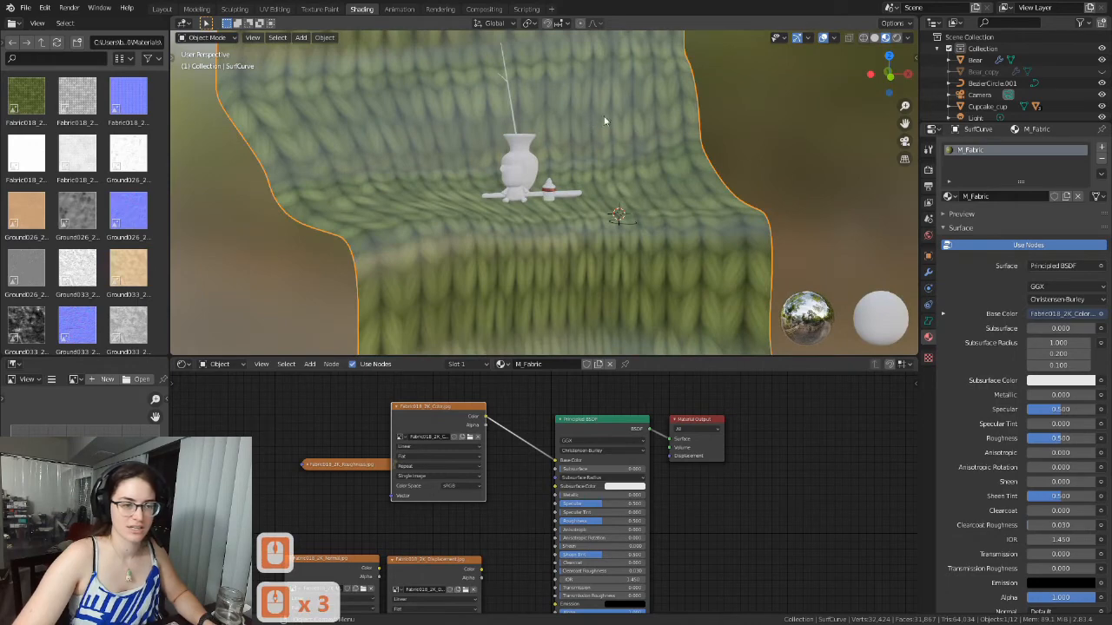
{"action": "scroll", "coordinate": [448, 94], "scroll_direction": "down", "scroll_amount": 5}
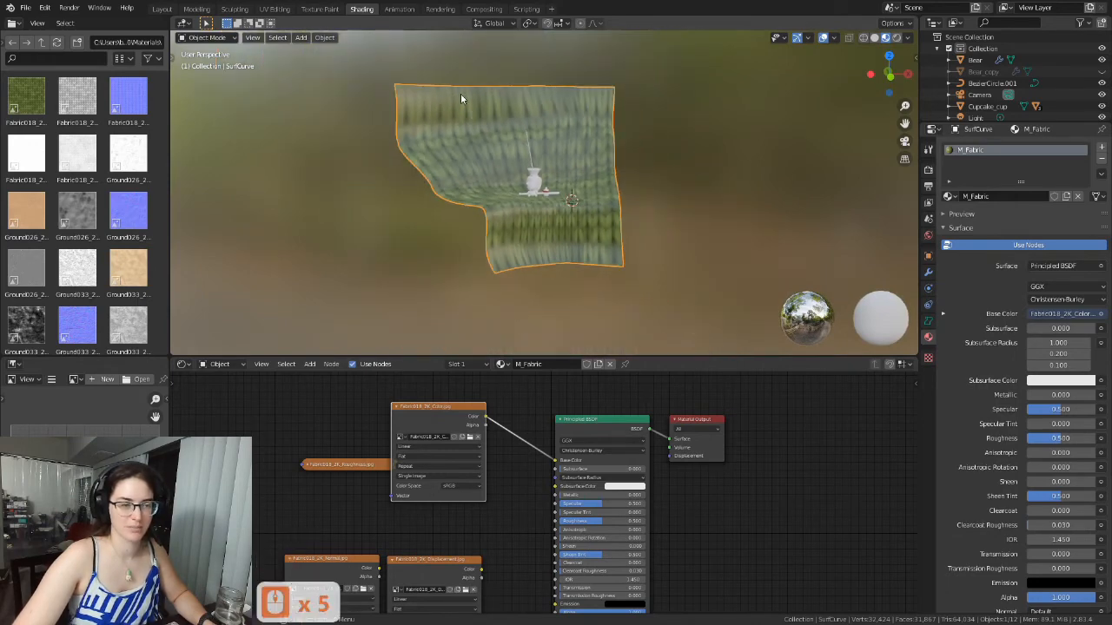
{"action": "scroll", "coordinate": [445, 522], "scroll_direction": "down", "scroll_amount": 2}
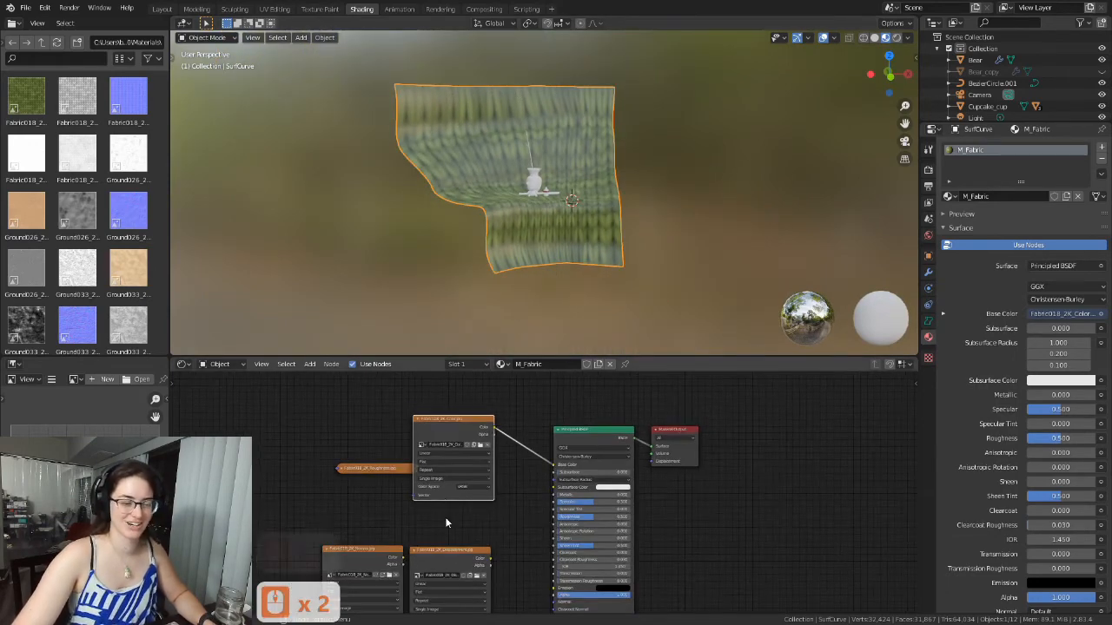
{"action": "scroll", "coordinate": [440, 487], "scroll_direction": "up", "scroll_amount": 2}
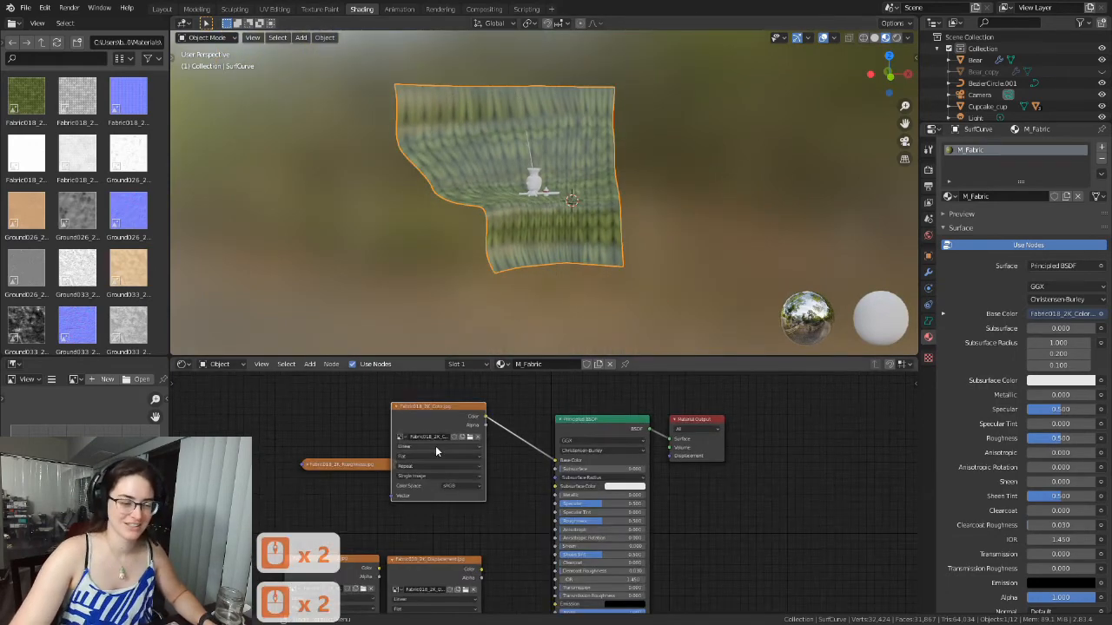
Collapse the color texture node near the Principled BSDF, and expand the roughness texture node and place it just below.
{"action": "left_click", "coordinate": [396, 408]}
{"action": "left_click_drag", "start_coordinate": [434, 407], "coordinate": [467, 421]}
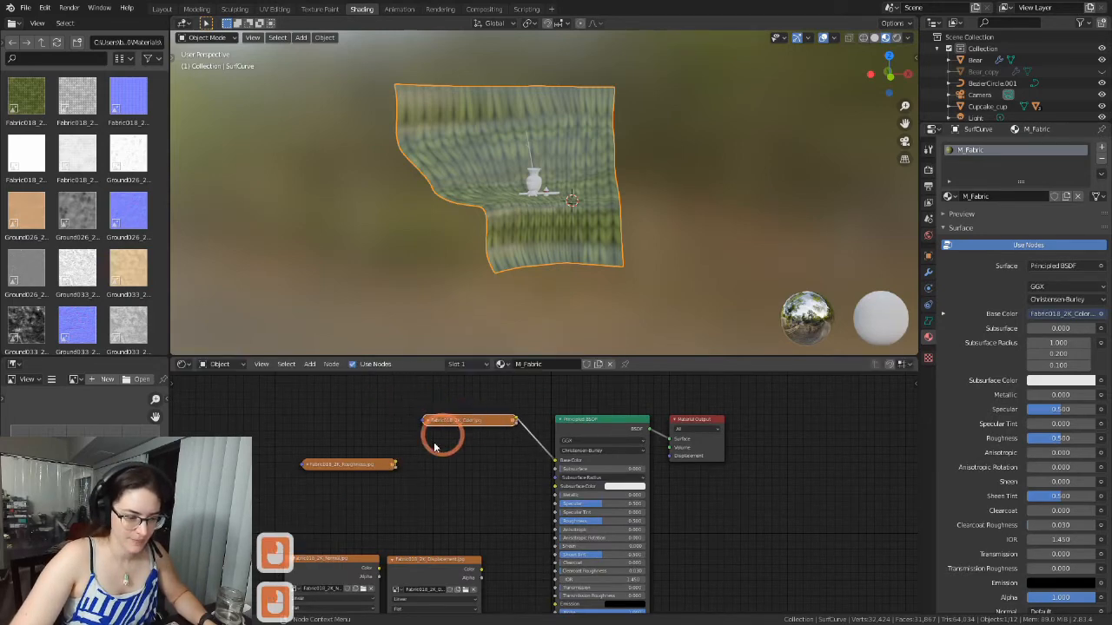
{"action": "left_click", "coordinate": [324, 465]}
{"action": "left_click_drag", "start_coordinate": [357, 469], "coordinate": [371, 434]}
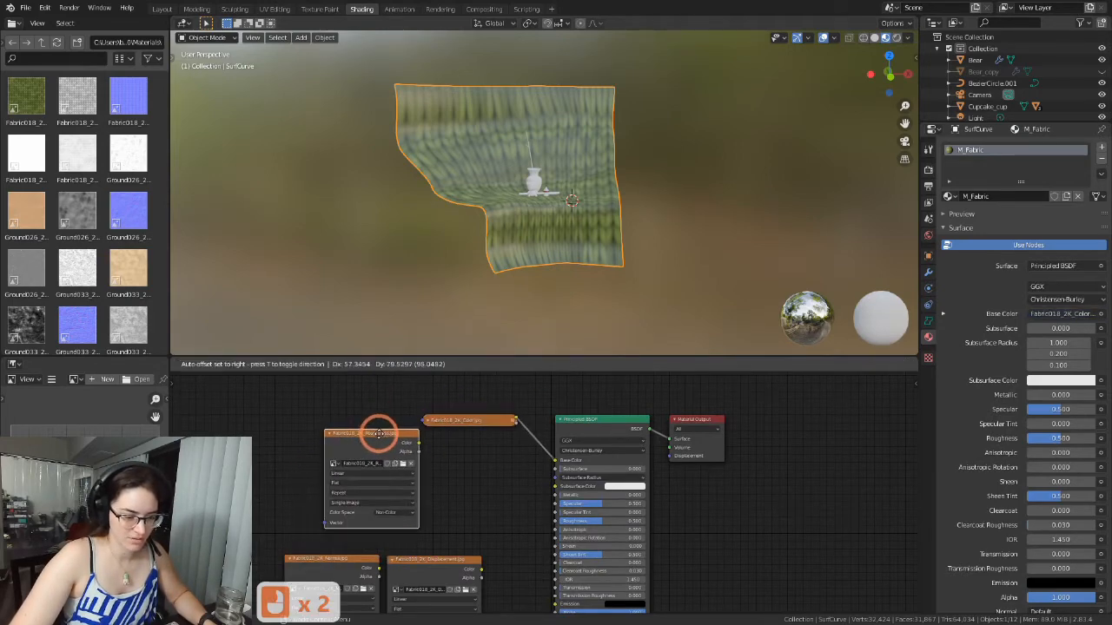
{"action": "left_click", "coordinate": [718, 526]}
{"action": "scroll", "coordinate": [550, 514], "scroll_direction": "up", "scroll_amount": 5}
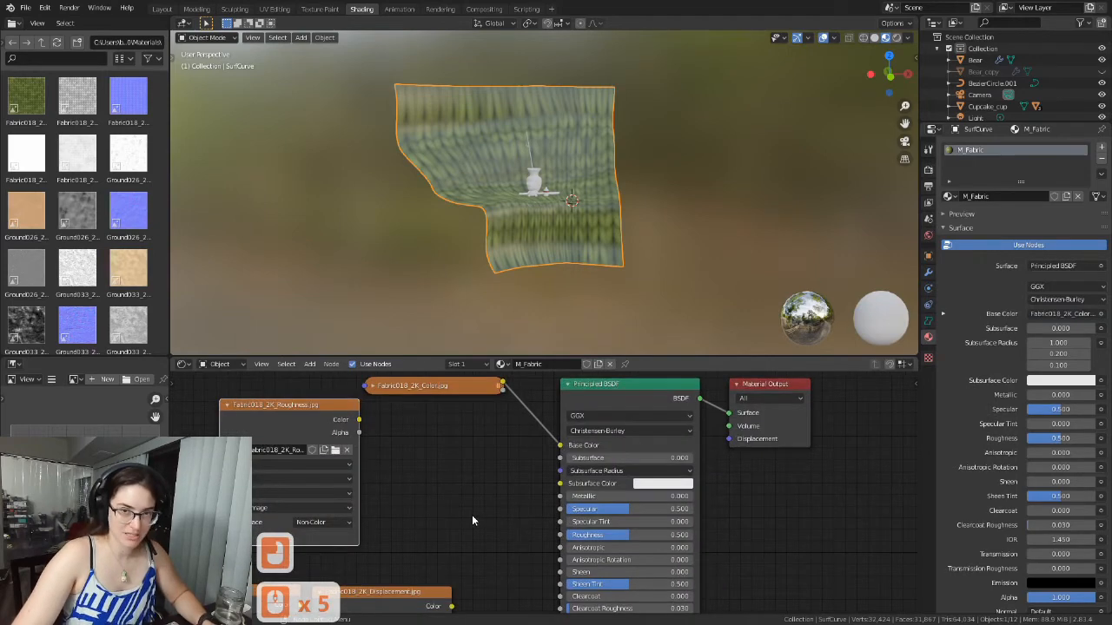
{"action": "middle_click_drag", "start_coordinate": [457, 509], "coordinate": [503, 507], "text": "shift"}
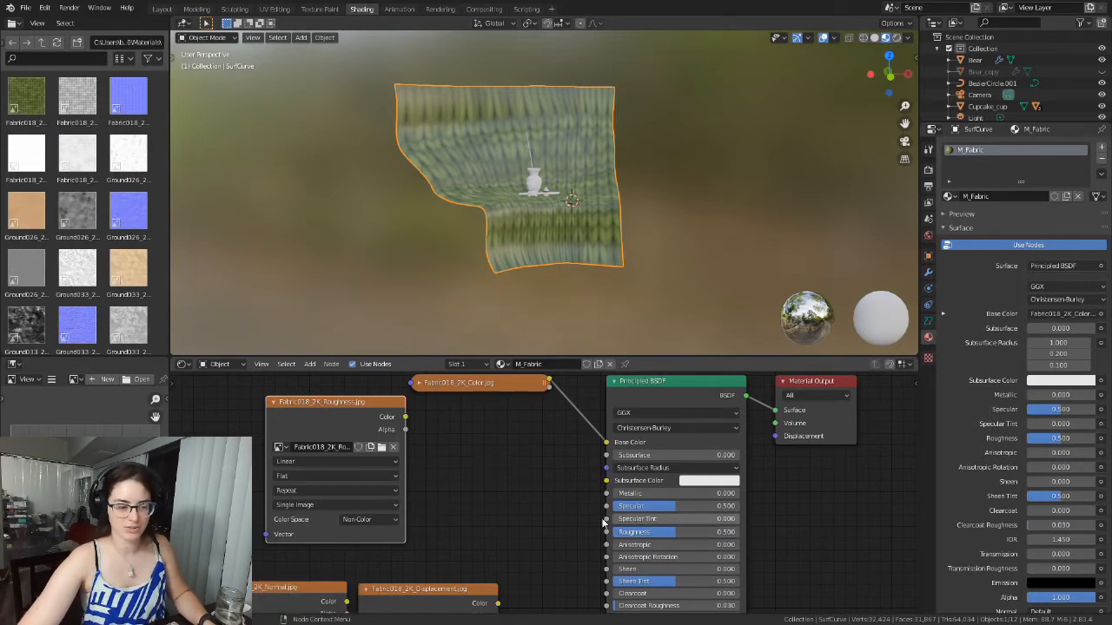
{"action": "left_click_drag", "start_coordinate": [338, 405], "coordinate": [406, 424]}
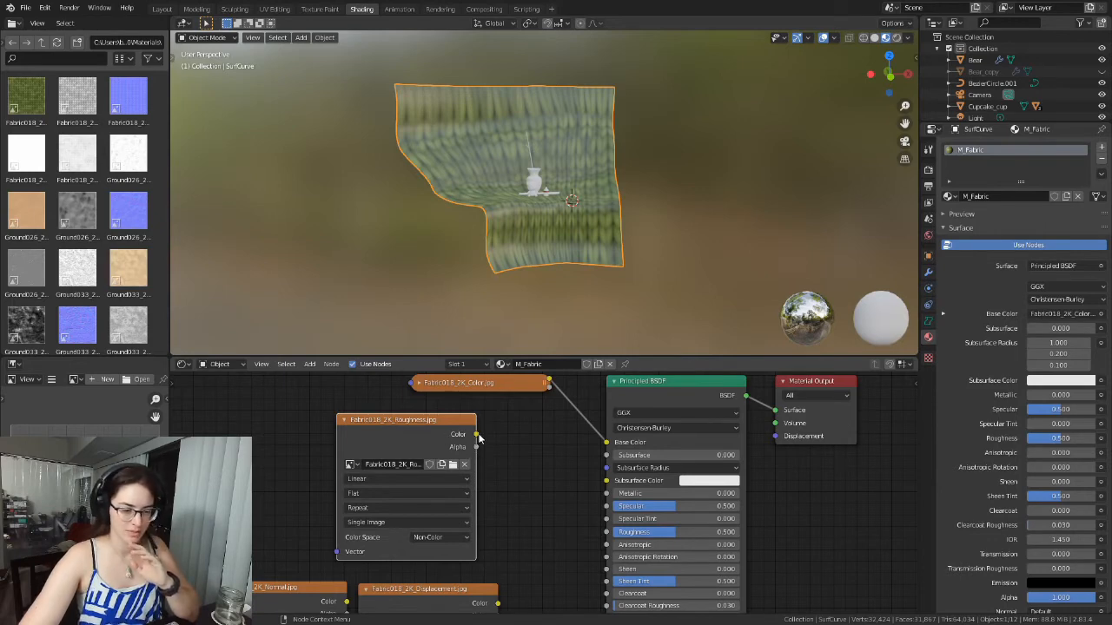
Connect the roughness texture's Color output to the Principled BSDF's Roughness input and inspect the backdrop up close.
{"action": "left_click_drag", "start_coordinate": [476, 435], "coordinate": [563, 462]}
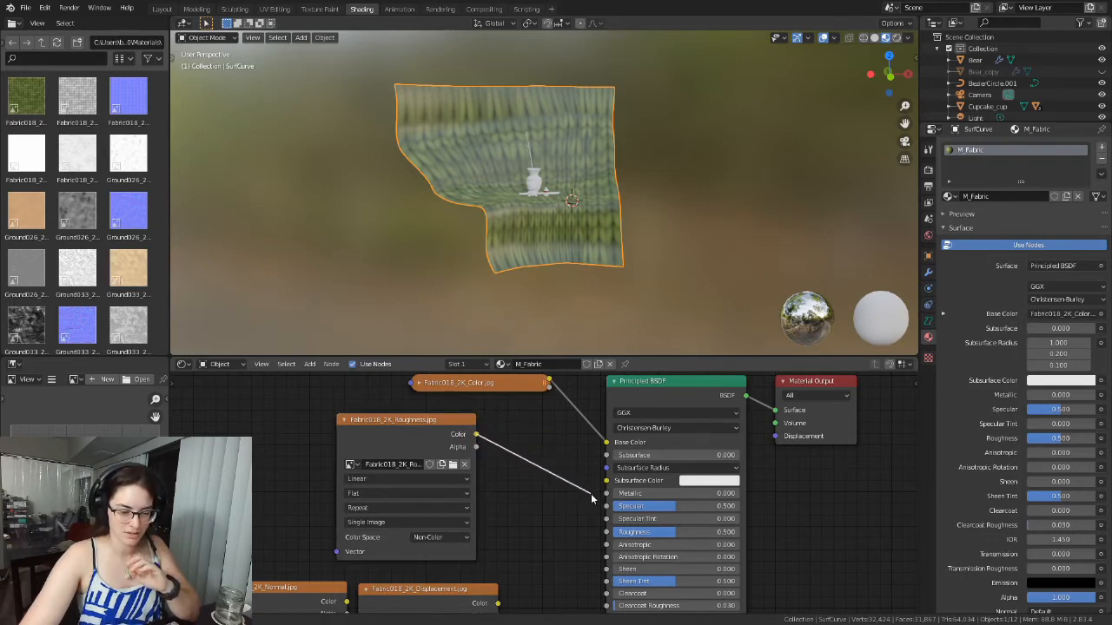
{"action": "left_click_drag", "start_coordinate": [607, 539], "coordinate": [606, 534]}
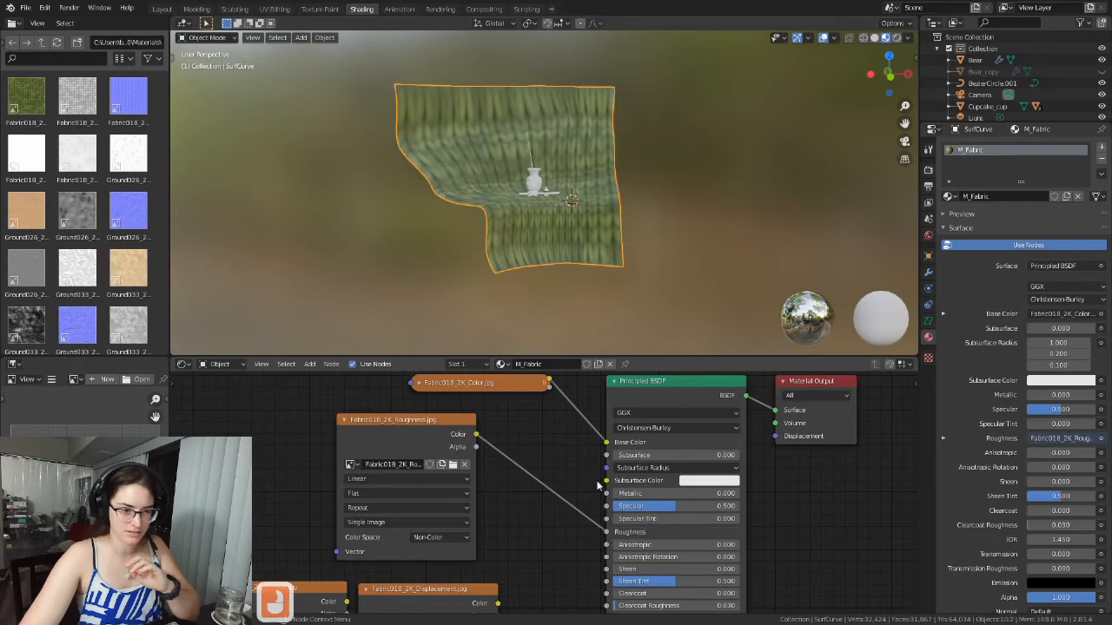
{"action": "scroll", "coordinate": [614, 208], "scroll_direction": "up", "scroll_amount": 4}
{"action": "middle_click_drag", "start_coordinate": [542, 199], "coordinate": [486, 234]}
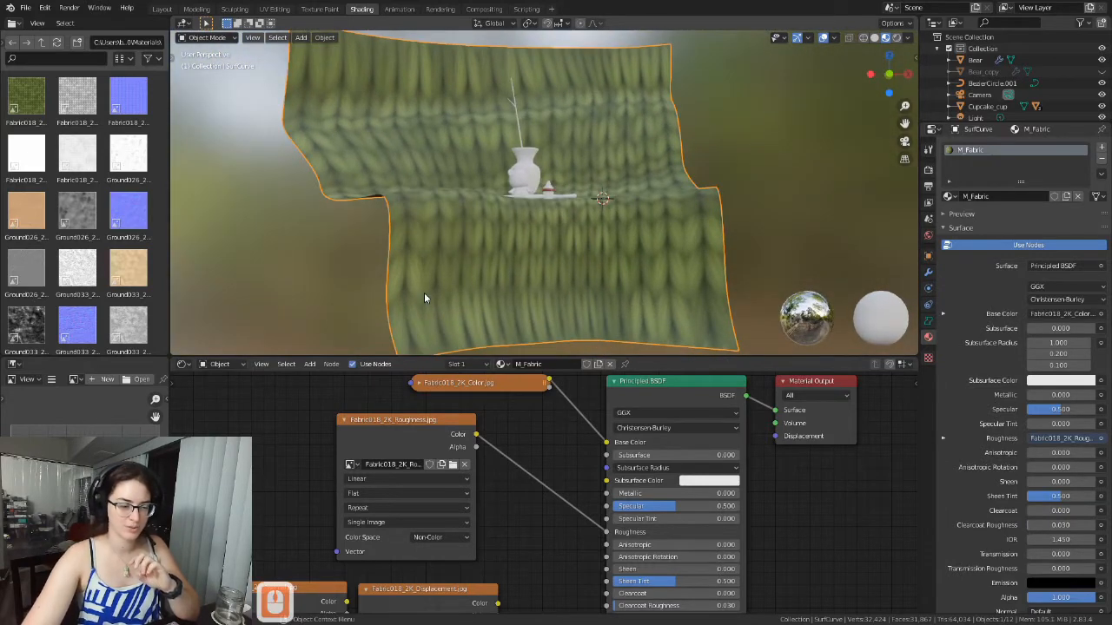
Collapse the roughness texture node and place it just beneath the collapsed color texture node.
{"action": "left_click", "coordinate": [344, 421]}
{"action": "left_click_drag", "start_coordinate": [401, 424], "coordinate": [472, 416]}
{"action": "scroll", "coordinate": [465, 447], "scroll_direction": "down", "scroll_amount": 1}
{"action": "middle_click_drag", "start_coordinate": [439, 476], "coordinate": [504, 424], "text": "shift"}
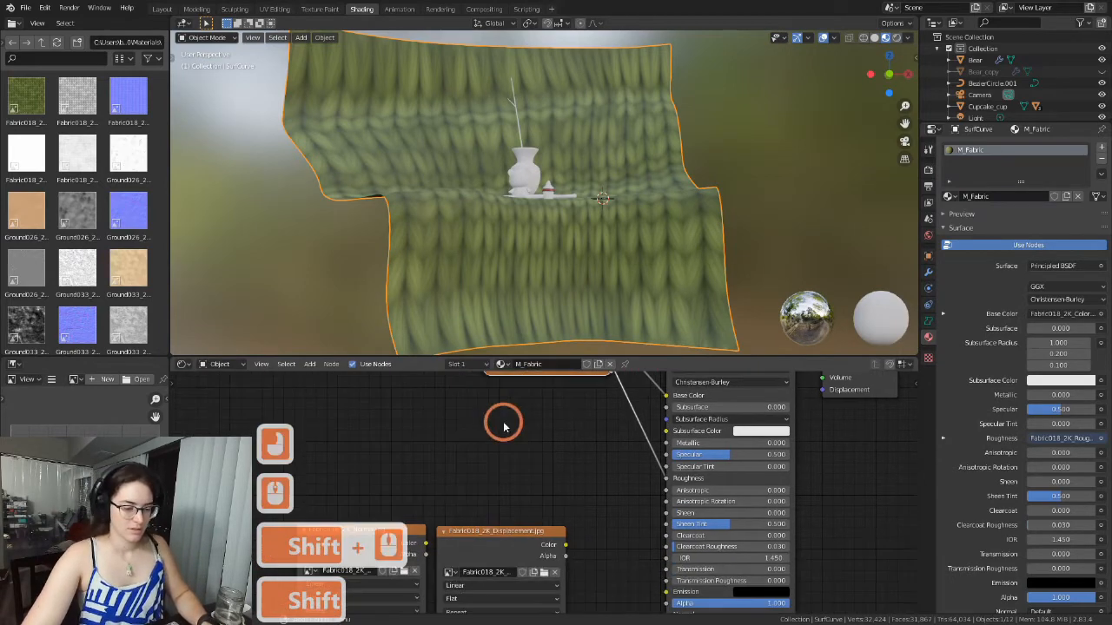
Stack the expanded normal texture node above the displacement texture node, leaving space before the Principled BSDF.
{"action": "scroll", "coordinate": [485, 465], "scroll_direction": "down", "scroll_amount": 1}
{"action": "middle_click_drag", "start_coordinate": [519, 490], "coordinate": [556, 424], "text": "shift"}
{"action": "left_click_drag", "start_coordinate": [538, 464], "coordinate": [451, 382]}
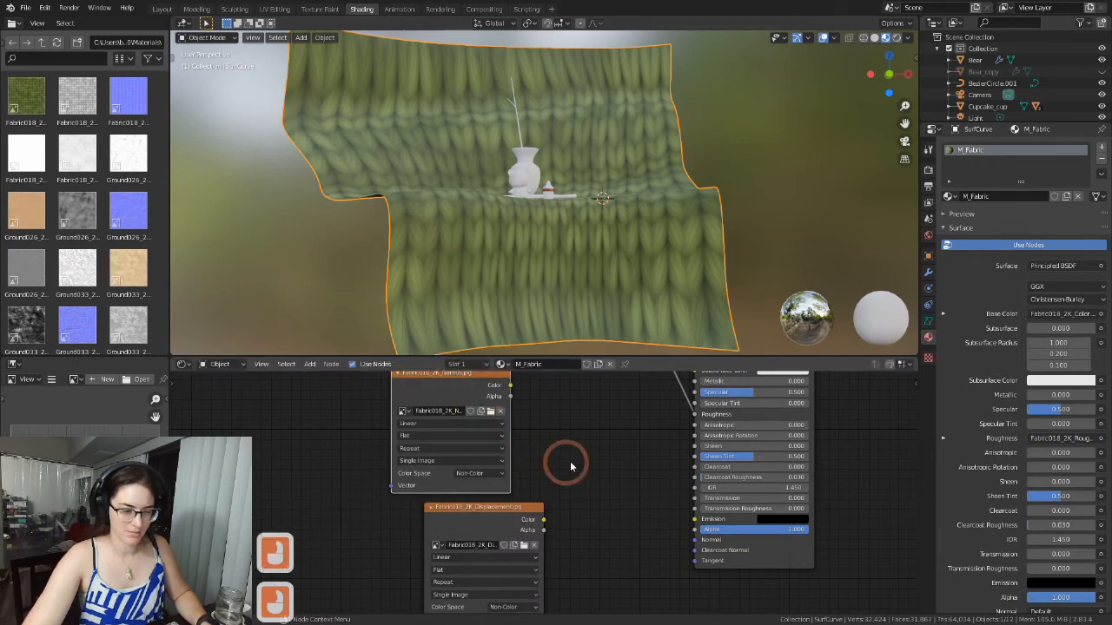
{"action": "middle_click_drag", "start_coordinate": [550, 464], "coordinate": [524, 508], "text": "shift"}
{"action": "left_click", "coordinate": [368, 418]}
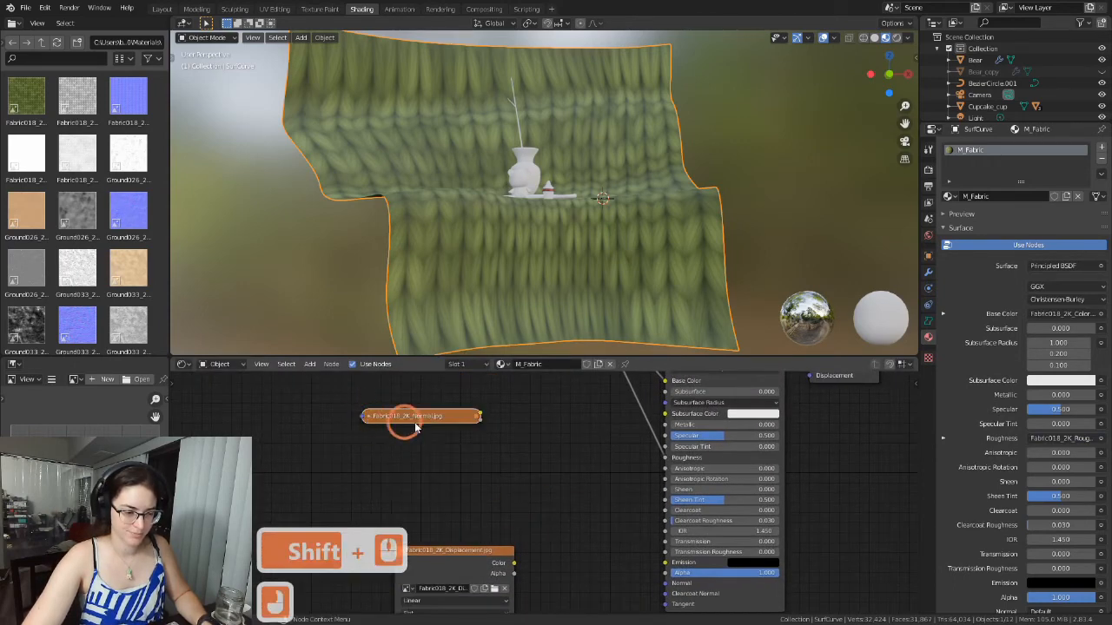
{"action": "left_click", "coordinate": [367, 418]}
{"action": "left_click", "coordinate": [436, 421]}
Add a Normal Map node between the normal texture node and the Principled BSDF.
{"action": "key", "text": "shift+a"}
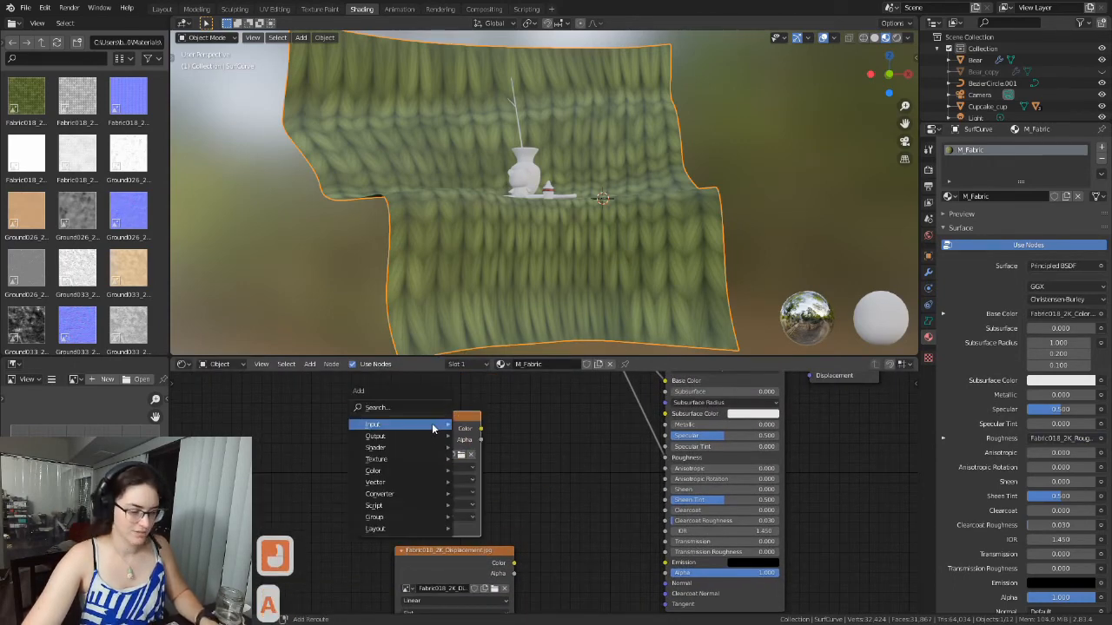
{"action": "mouse_move", "coordinate": [444, 487]}
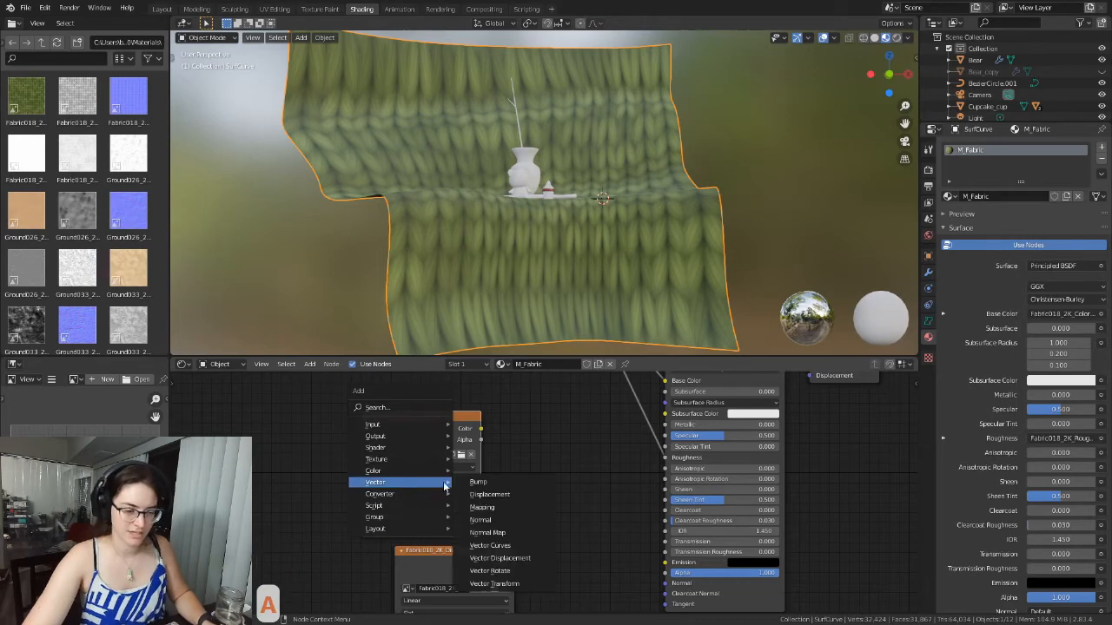
{"action": "left_click", "coordinate": [488, 532]}
{"action": "left_click", "coordinate": [516, 426]}
{"action": "middle_click_drag", "start_coordinate": [557, 533], "coordinate": [547, 501], "text": "shift"}
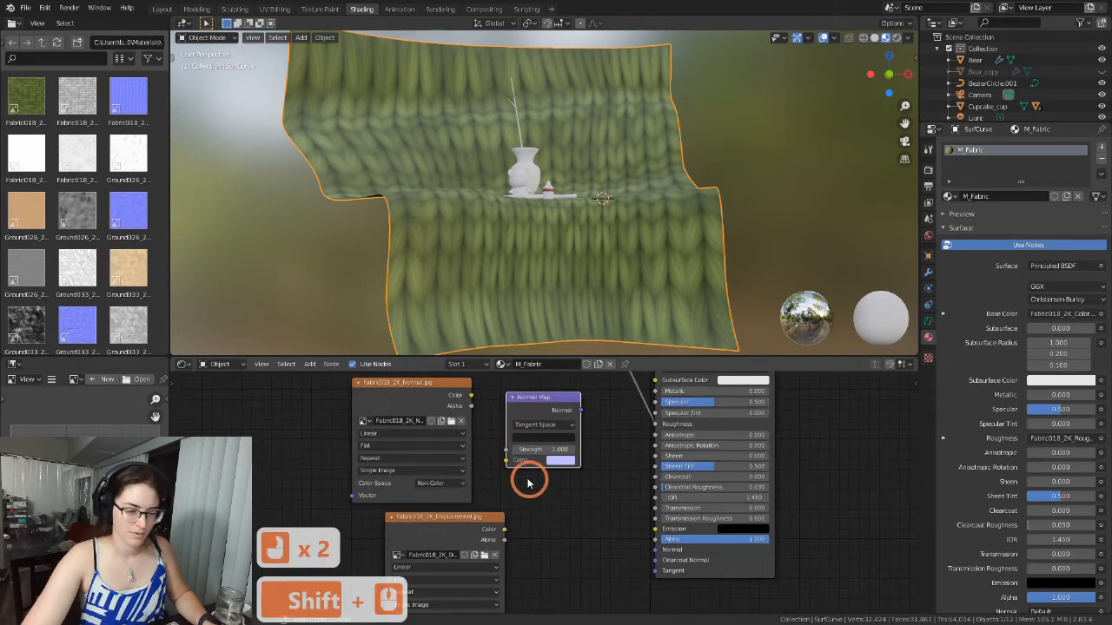
Wire the normal texture's Color output through the Normal Map node into the Principled BSDF's Normal input and inspect the backdrop.
{"action": "left_click_drag", "start_coordinate": [472, 399], "coordinate": [506, 465]}
{"action": "left_click_drag", "start_coordinate": [580, 412], "coordinate": [656, 549]}
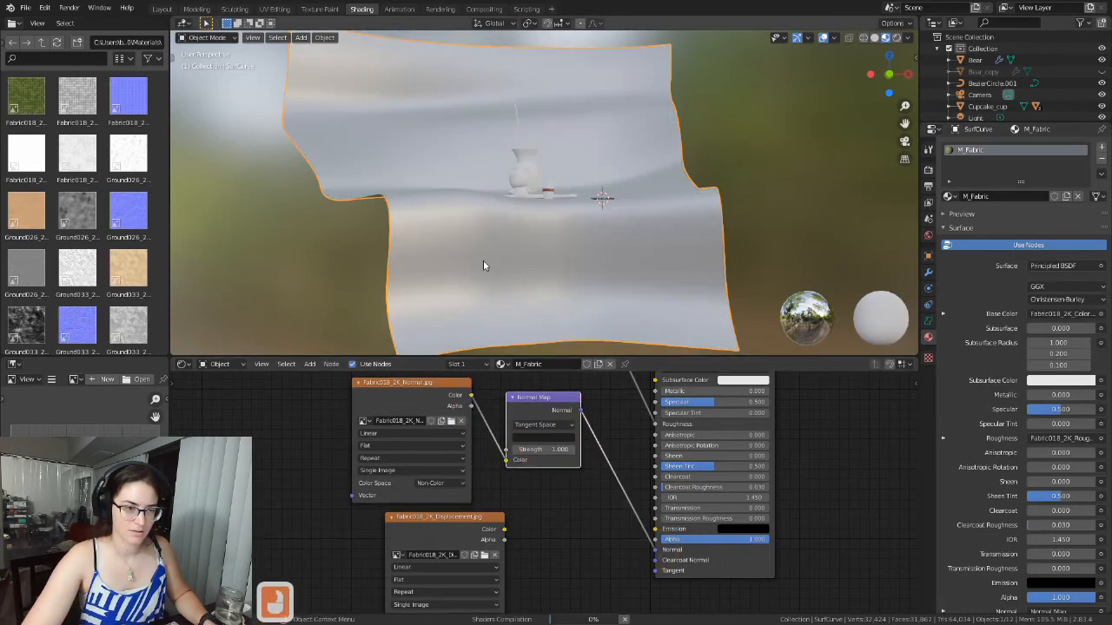
{"action": "middle_click_drag", "start_coordinate": [486, 266], "coordinate": [556, 243]}
{"action": "scroll", "coordinate": [553, 242], "scroll_direction": "up", "scroll_amount": 3}
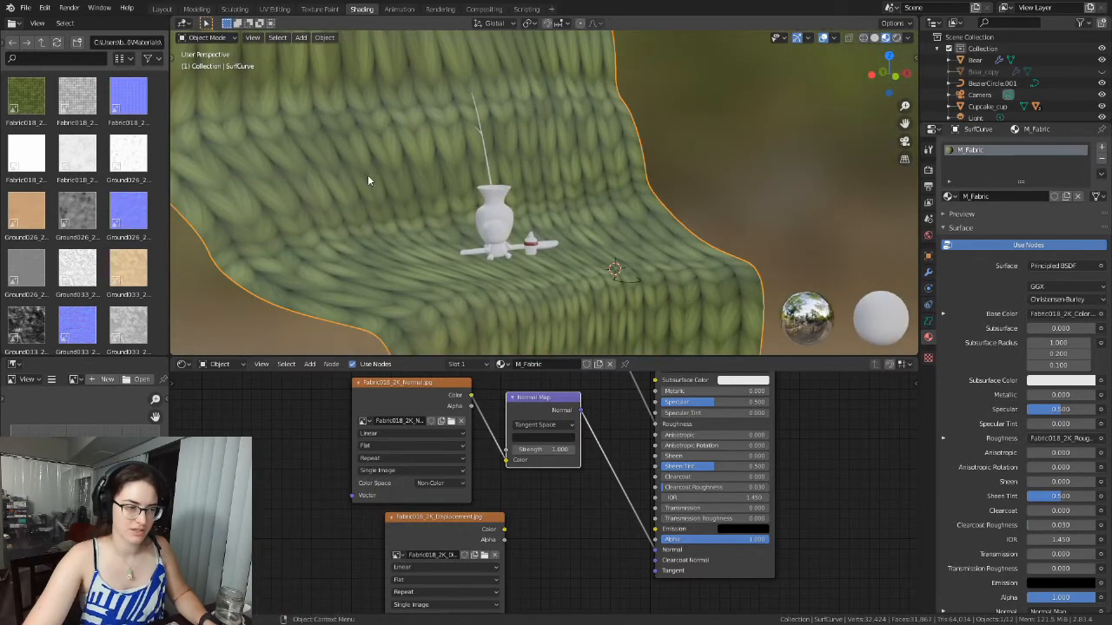
{"action": "middle_click_drag", "start_coordinate": [417, 191], "coordinate": [509, 251]}
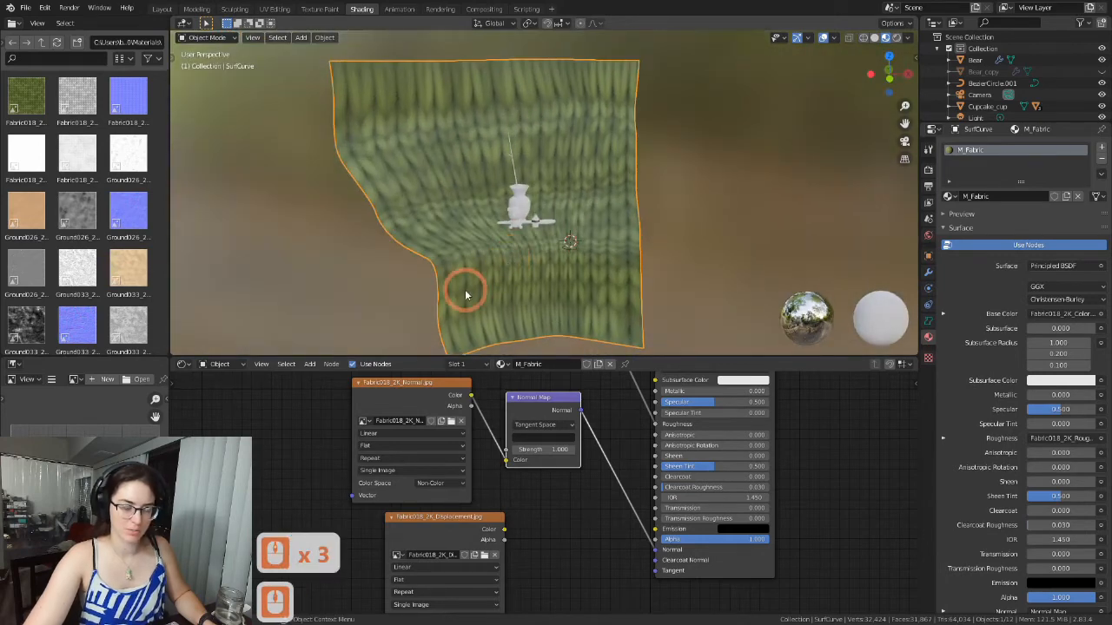
Move the displacement texture to the far side of the normal texture, and shift the normal texture and Normal Map nodes away from the Principled BSDF.
{"action": "left_click_drag", "start_coordinate": [443, 518], "coordinate": [274, 452]}
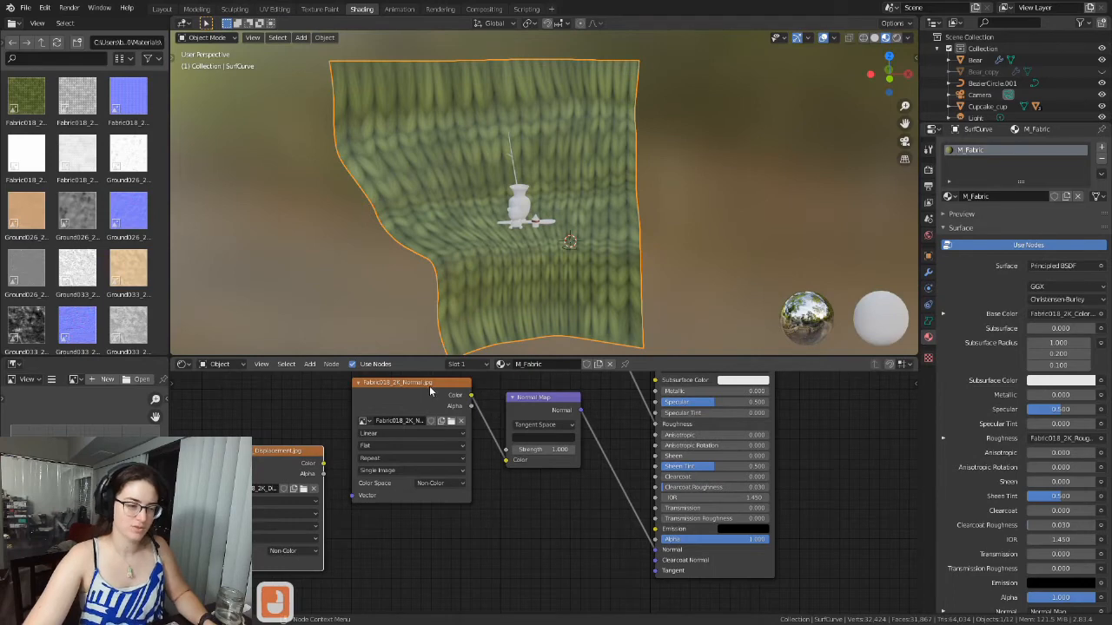
{"action": "left_click_drag", "start_coordinate": [430, 393], "coordinate": [397, 390]}
{"action": "left_click_drag", "start_coordinate": [526, 390], "coordinate": [504, 387]}
{"action": "scroll", "coordinate": [533, 484], "scroll_direction": "down", "scroll_amount": 2}
{"action": "middle_click_drag", "start_coordinate": [514, 501], "coordinate": [573, 476], "text": "shift"}
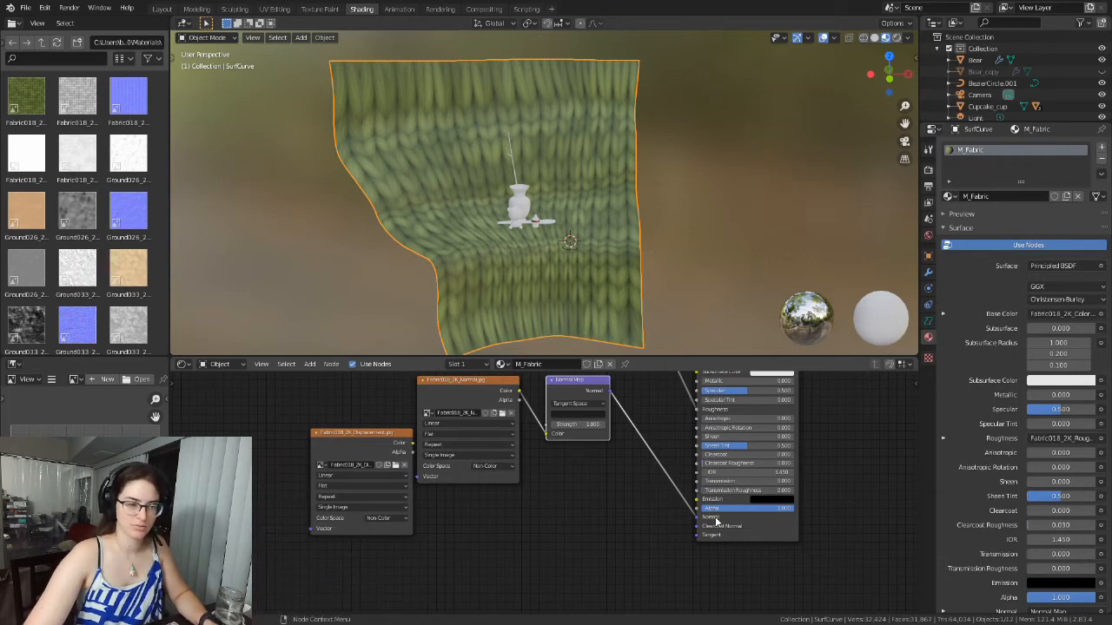
Line up the displacement texture node level with the normal texture node, leaving a small gap between them.
{"action": "scroll", "coordinate": [609, 518], "scroll_direction": "down", "scroll_amount": 4}
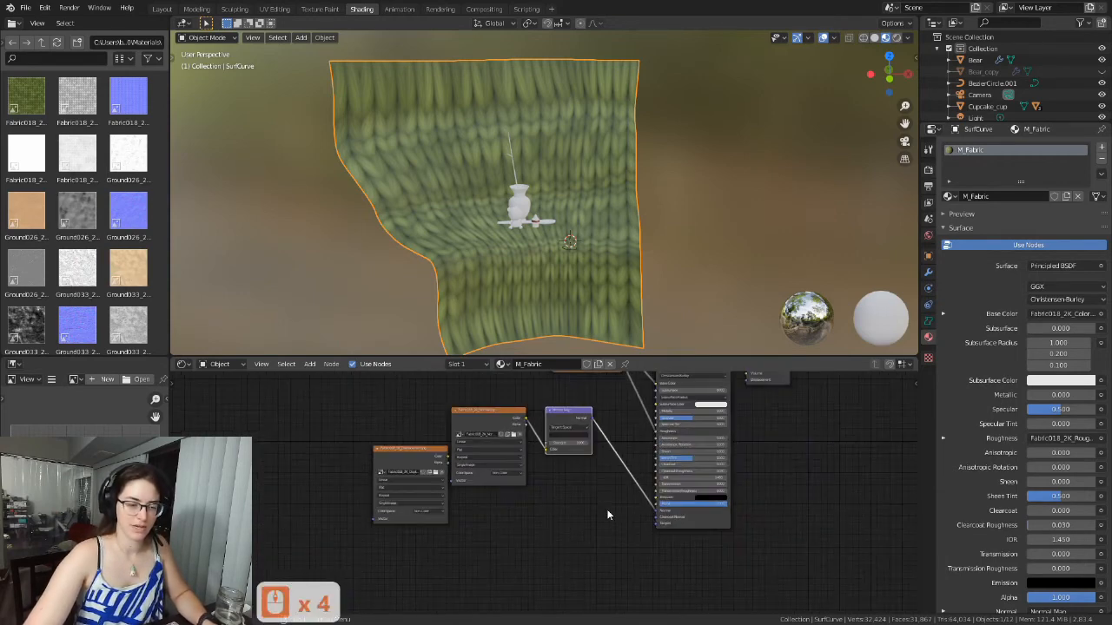
{"action": "scroll", "coordinate": [611, 455], "scroll_direction": "down", "scroll_amount": 2}
{"action": "middle_click_drag", "start_coordinate": [610, 455], "coordinate": [599, 506], "text": "shift"}
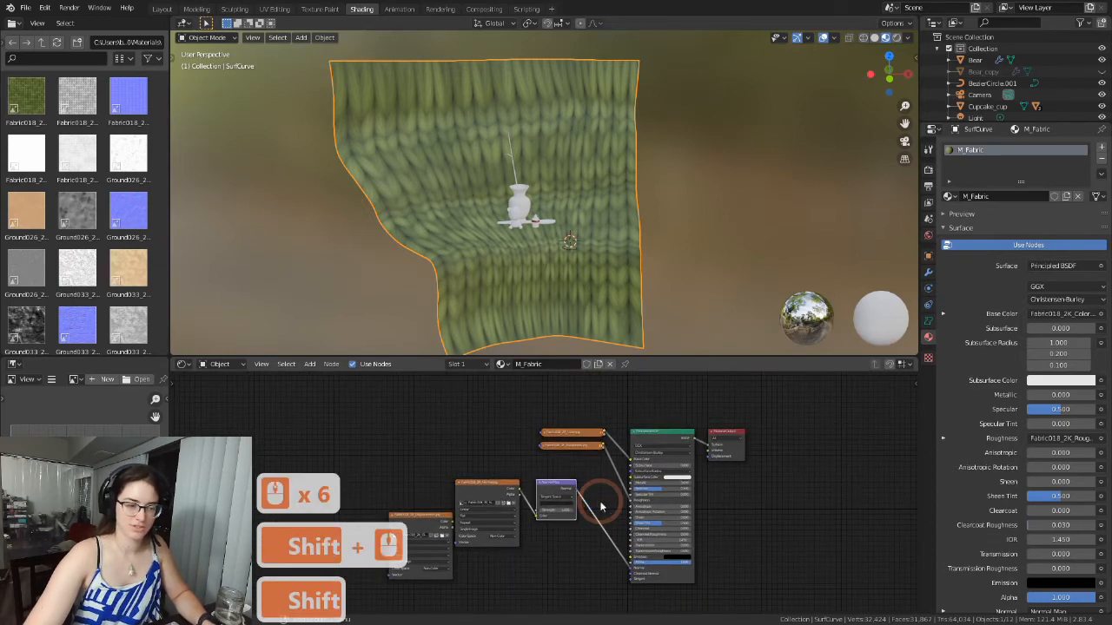
{"action": "left_click_drag", "start_coordinate": [423, 515], "coordinate": [422, 487]}
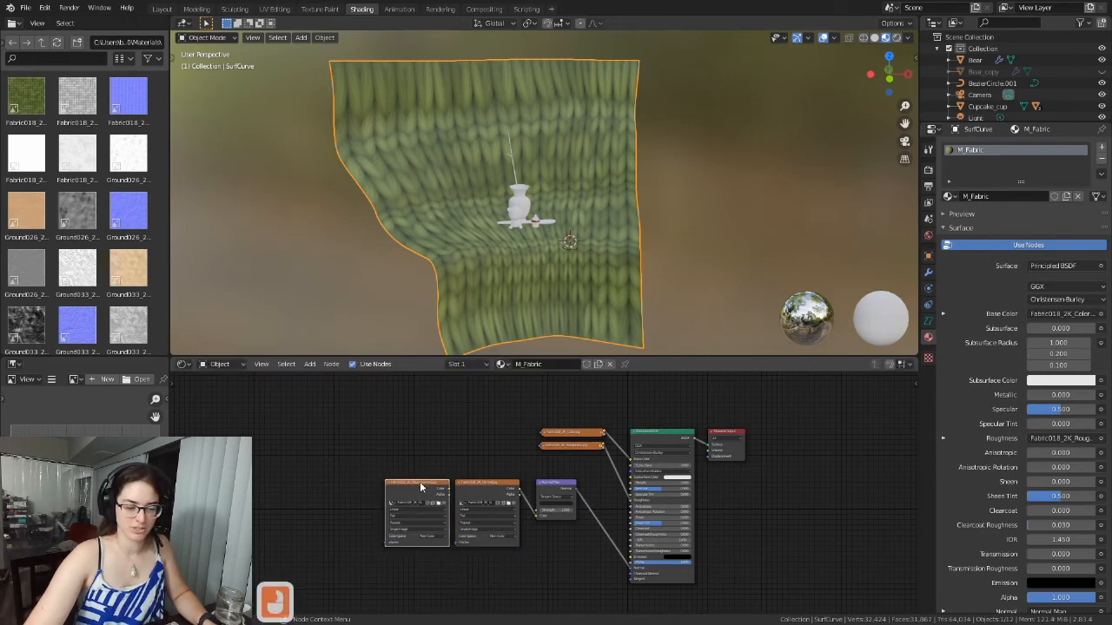
{"action": "scroll", "coordinate": [479, 532], "scroll_direction": "down", "scroll_amount": 3}
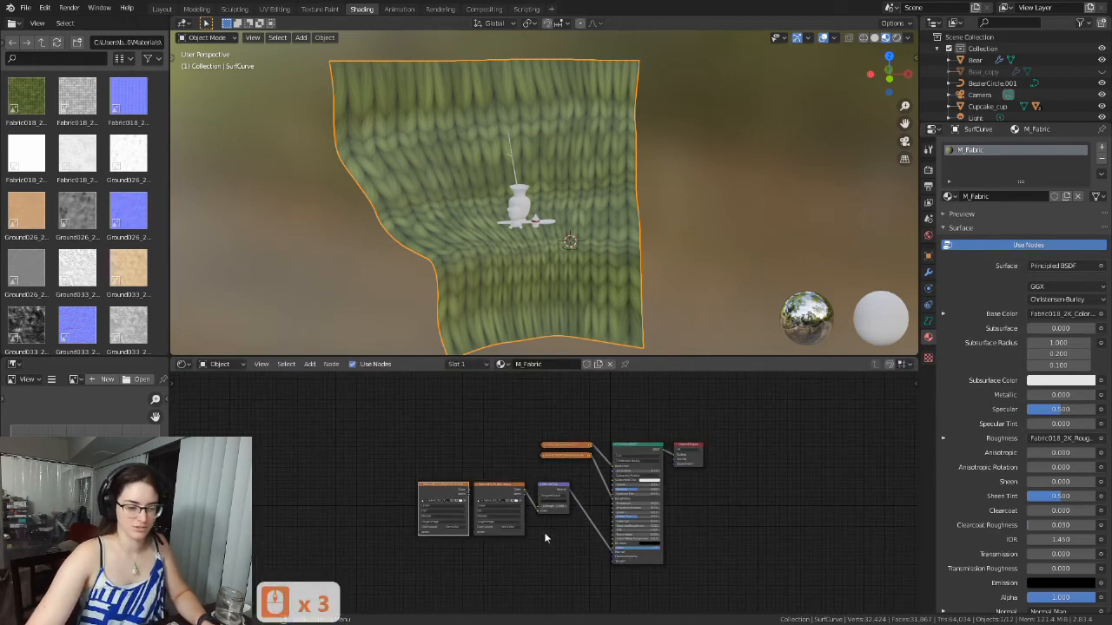
{"action": "scroll", "coordinate": [549, 532], "scroll_direction": "up", "scroll_amount": 7}
{"action": "middle_click_drag", "start_coordinate": [566, 549], "coordinate": [576, 513], "text": "shift"}
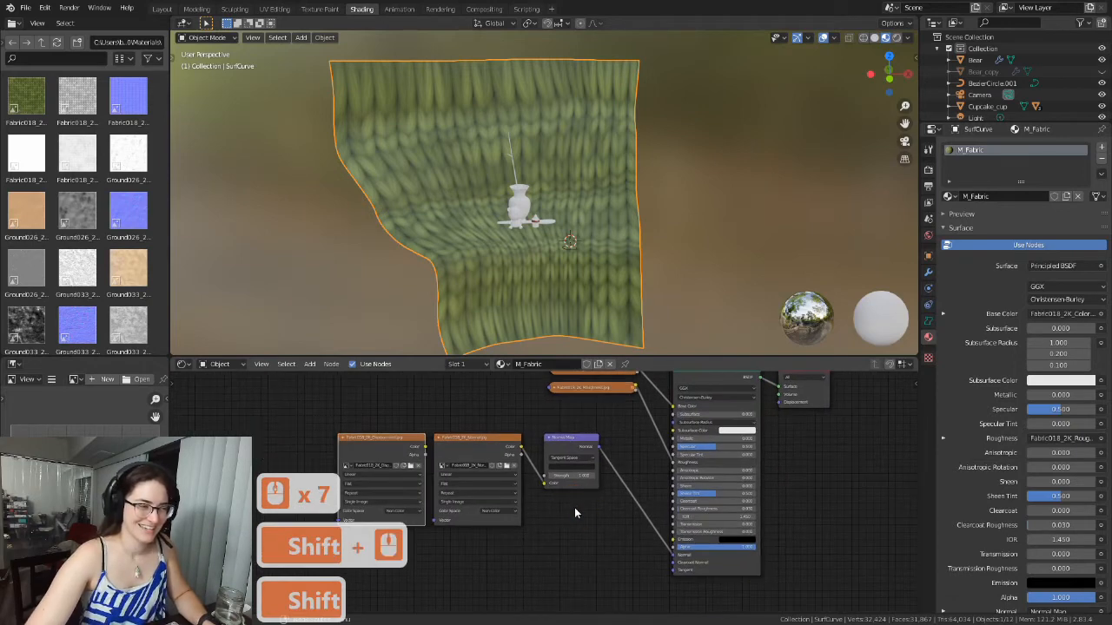
{"action": "mouse_move", "coordinate": [396, 432]}
{"action": "left_mouse_down"}
{"action": "mouse_move", "coordinate": [372, 449]}
{"action": "mouse_move", "coordinate": [389, 450]}
{"action": "left_mouse_up"}
Examine from several angles and distances how the normal map affects the knitted fabric on the backdrop.
{"action": "scroll", "coordinate": [518, 239], "scroll_direction": "up", "scroll_amount": 4}
{"action": "scroll", "coordinate": [519, 238], "scroll_direction": "up", "scroll_amount": 3}
{"action": "middle_click_drag", "start_coordinate": [519, 239], "coordinate": [621, 198]}
{"action": "scroll", "coordinate": [665, 233], "scroll_direction": "down", "scroll_amount": 2}
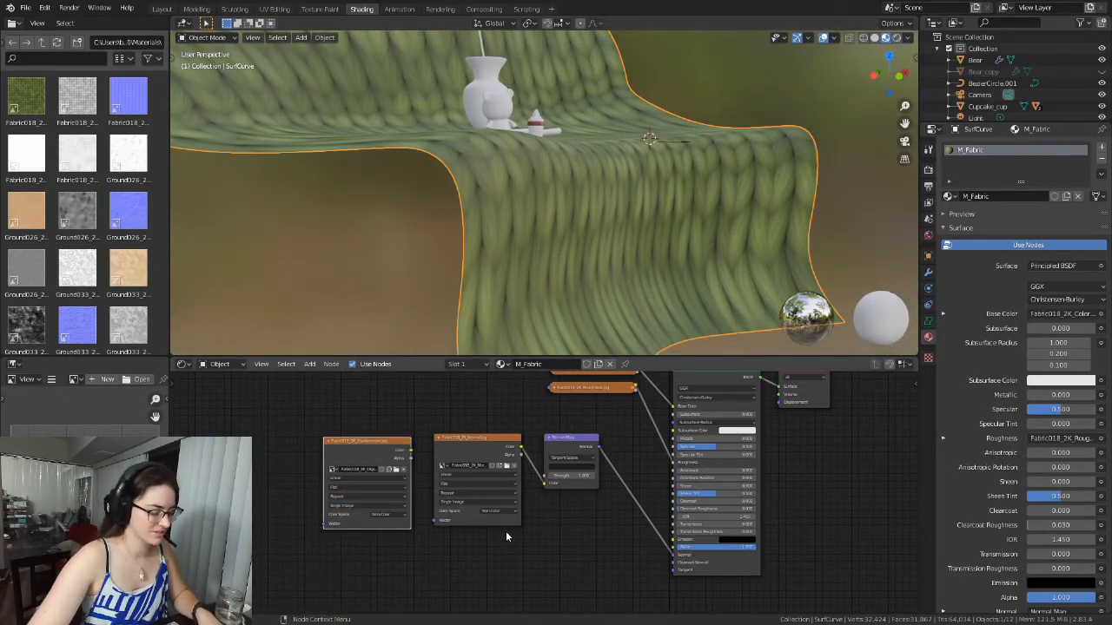
{"action": "scroll", "coordinate": [662, 228], "scroll_direction": "down", "scroll_amount": 3}
{"action": "middle_click_drag", "start_coordinate": [662, 227], "coordinate": [609, 258]}
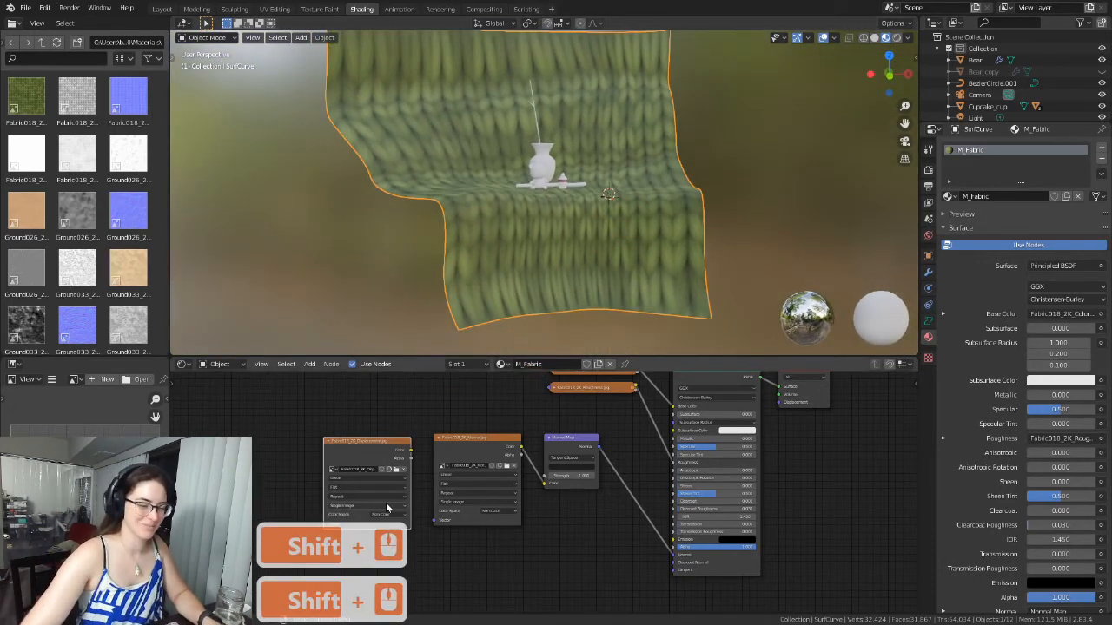
{"action": "middle_click_drag", "start_coordinate": [486, 240], "coordinate": [566, 197]}
{"action": "scroll", "coordinate": [569, 182], "scroll_direction": "down", "scroll_amount": 1}
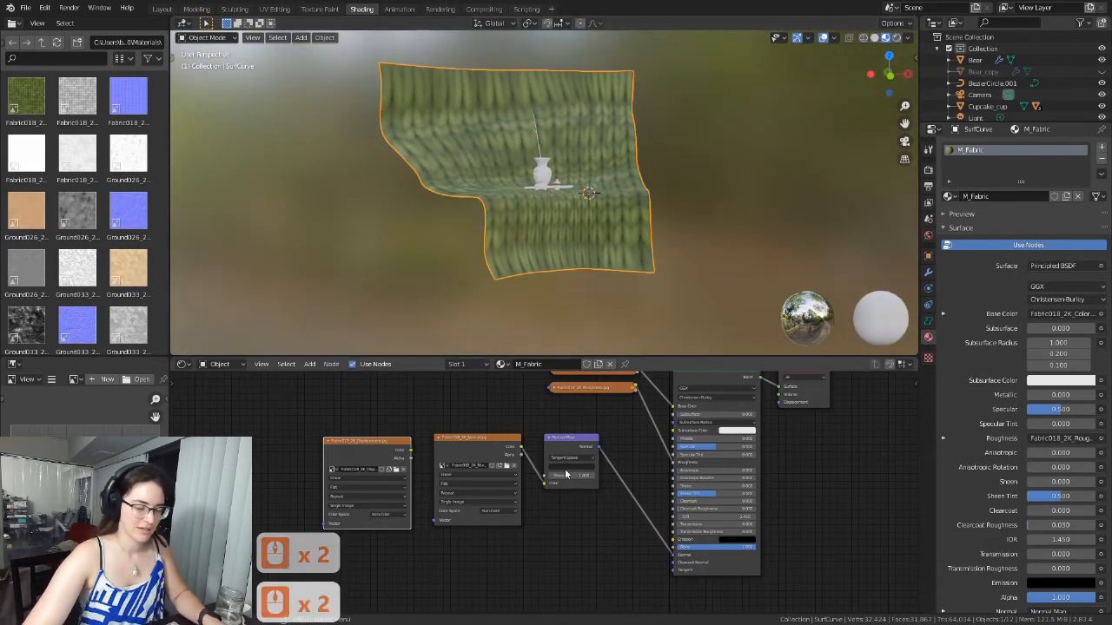
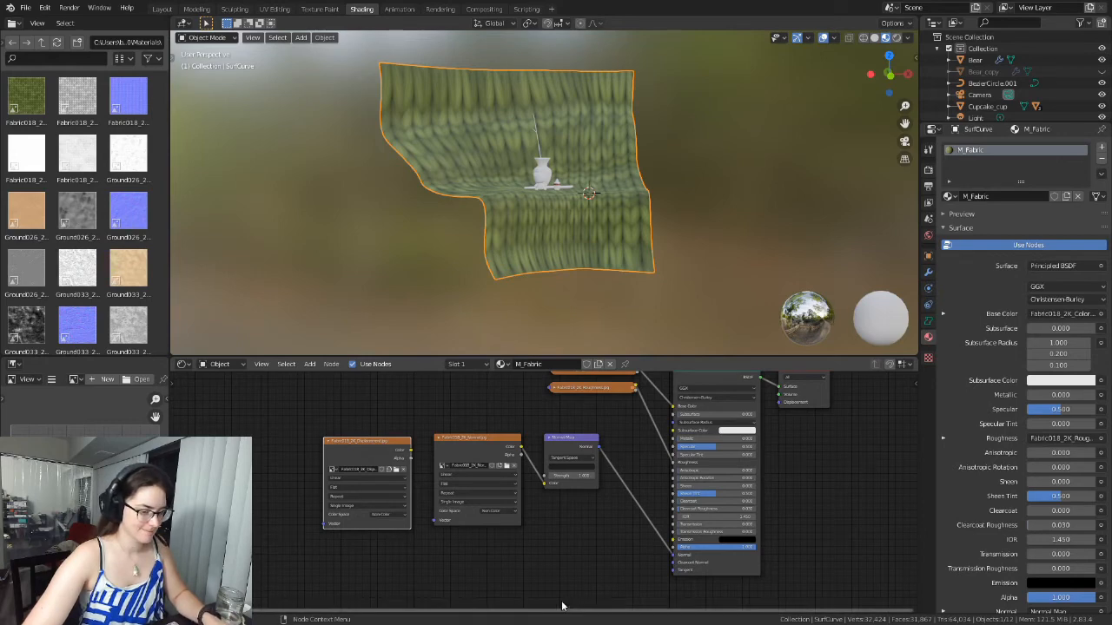
Add a Bump node below the Normal Map node, in front of the Principled BSDF.
{"action": "key", "text": "shift+a"}
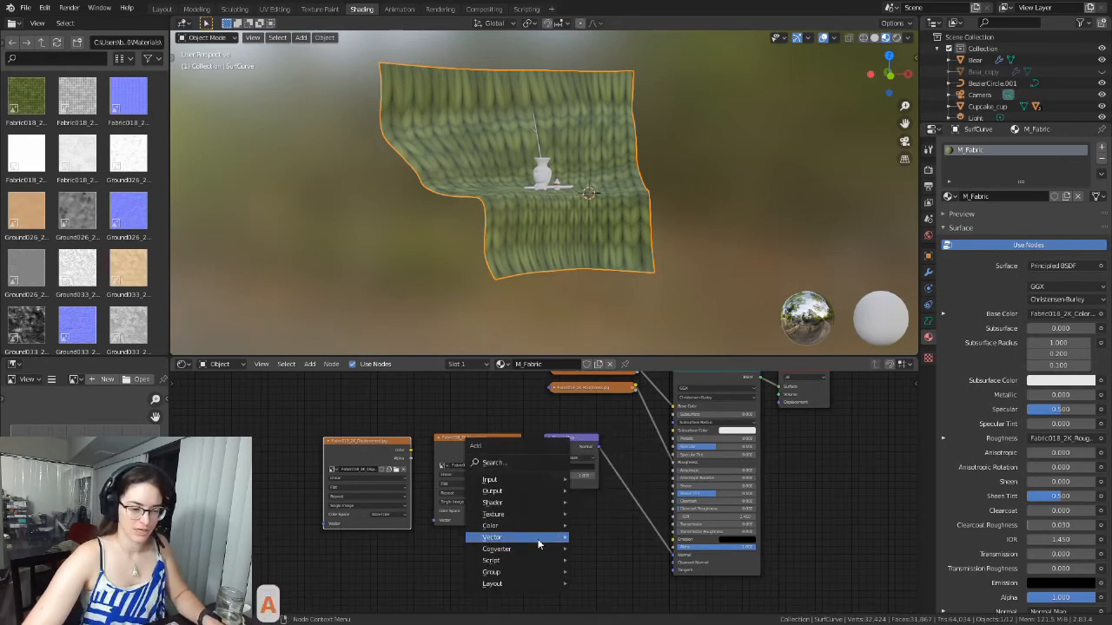
{"action": "mouse_move", "coordinate": [538, 543]}
{"action": "left_click", "coordinate": [612, 440]}
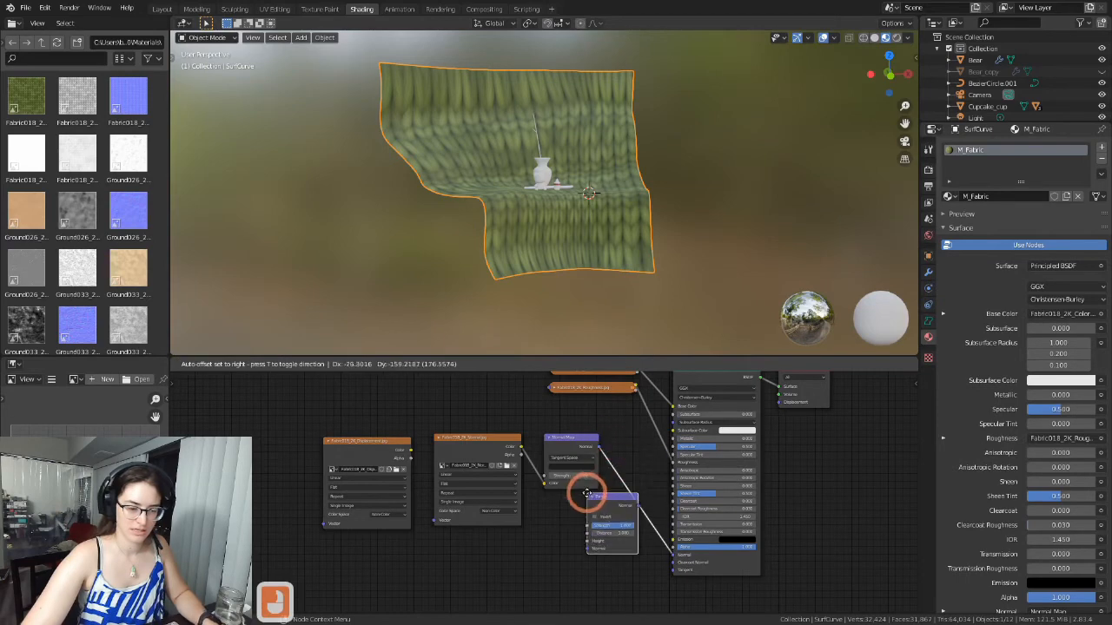
{"action": "left_click", "coordinate": [582, 504]}
{"action": "scroll", "coordinate": [601, 535], "scroll_direction": "up", "scroll_amount": 3}
{"action": "middle_click_drag", "start_coordinate": [620, 527], "coordinate": [585, 482], "text": "shift"}
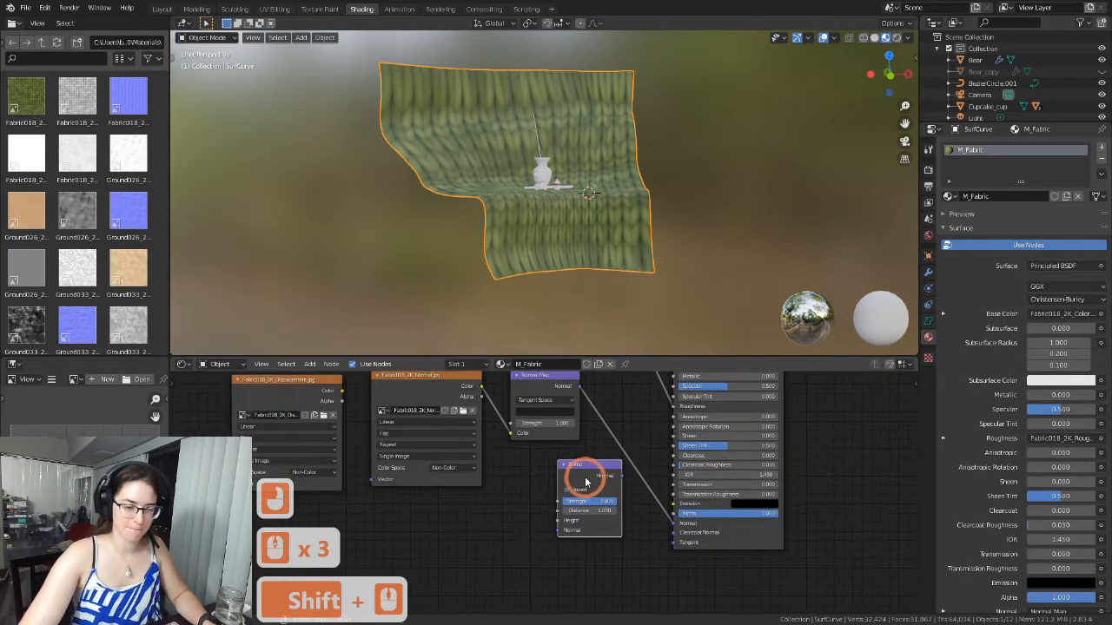
{"action": "middle_click_drag", "start_coordinate": [510, 441], "coordinate": [483, 457], "text": "shift"}
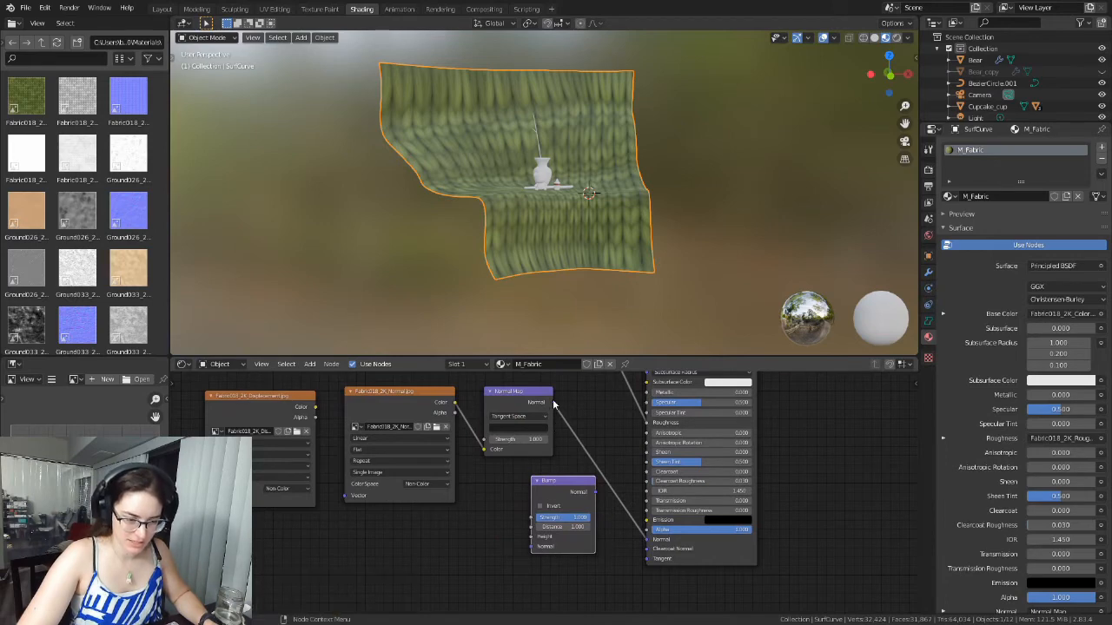
Collapse the normal texture and Normal Map nodes and place them close together, clear of the Bump node.
{"action": "left_click_drag", "start_coordinate": [518, 393], "coordinate": [504, 387]}
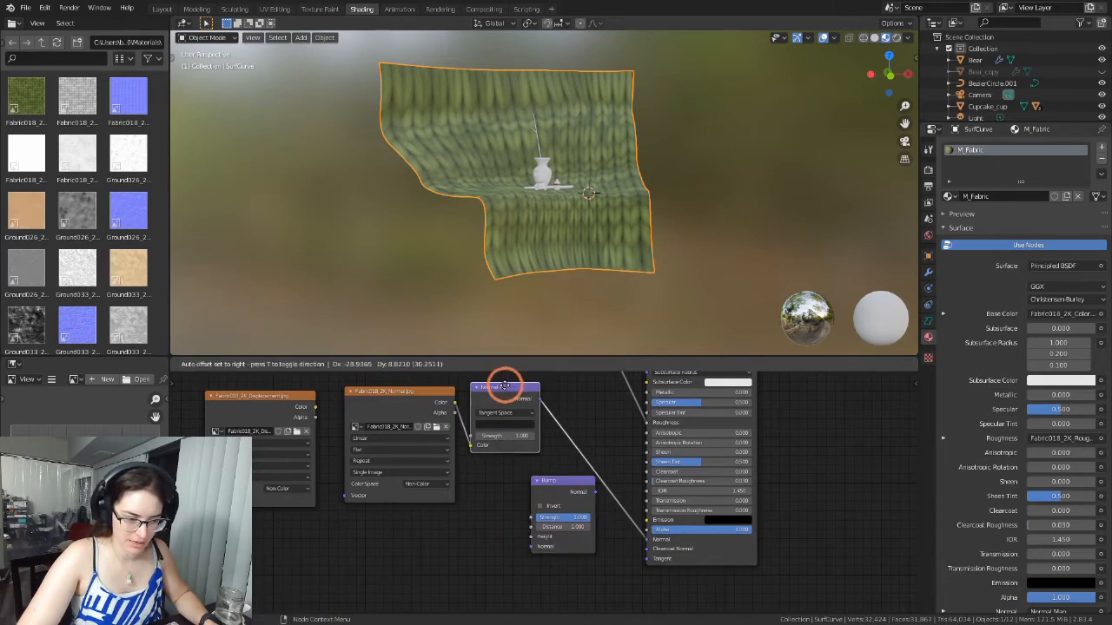
{"action": "left_click", "coordinate": [357, 392]}
{"action": "left_click", "coordinate": [389, 392]}
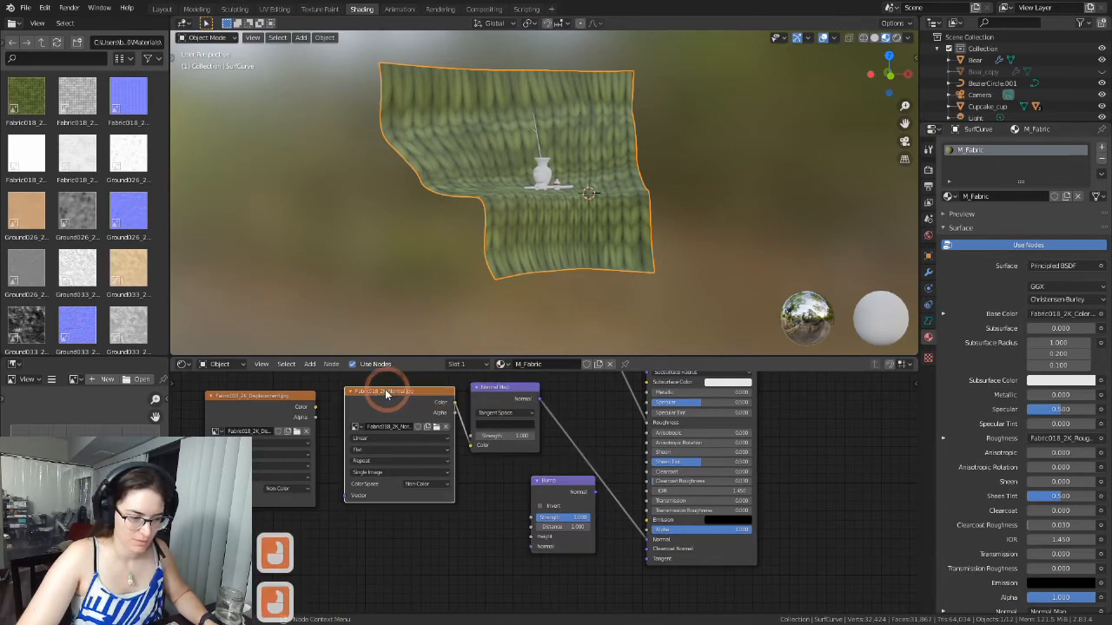
{"action": "left_click", "coordinate": [352, 392]}
{"action": "left_click", "coordinate": [386, 392]}
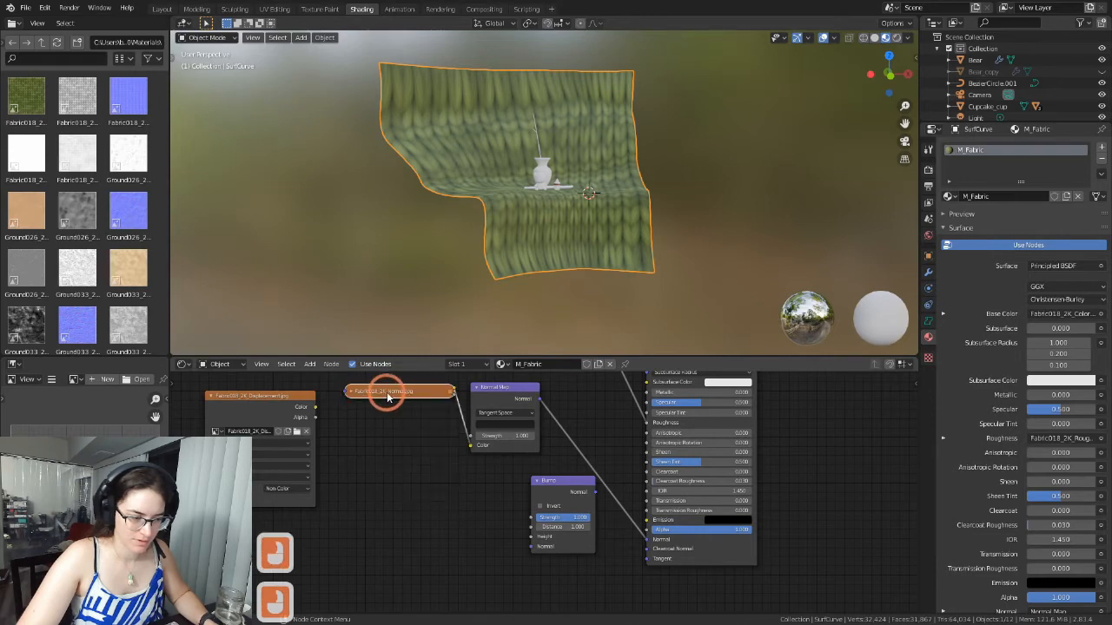
{"action": "left_click", "coordinate": [476, 388]}
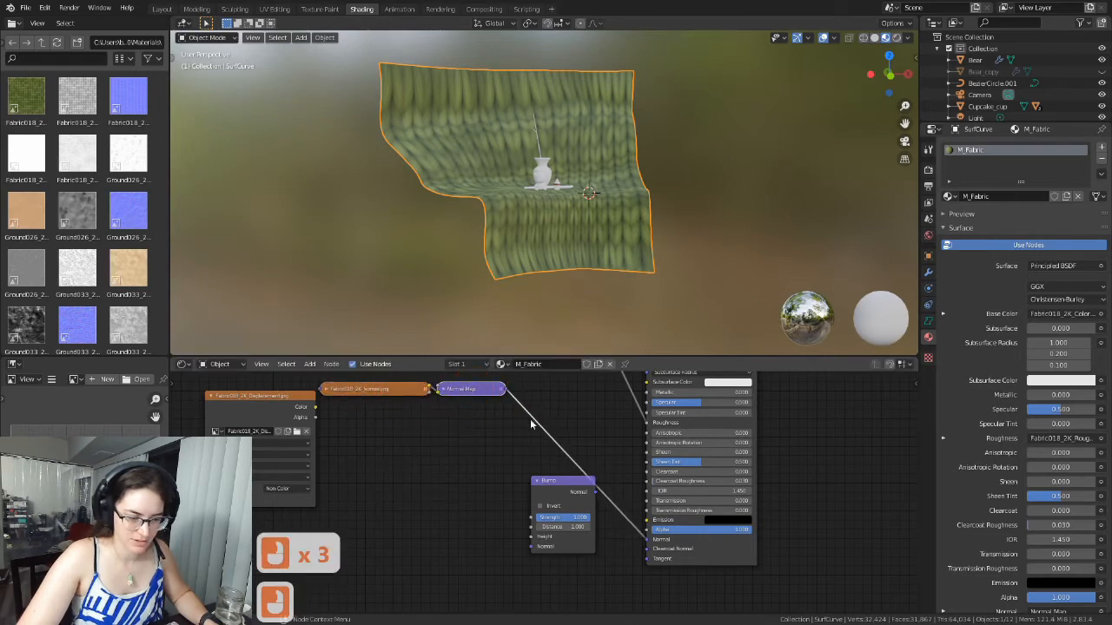
Reroute the Normal Map output from the Principled BSDF to the Bump node's Normal input, and move the Bump node up beside it.
{"action": "left_click_drag", "start_coordinate": [505, 390], "coordinate": [532, 545]}
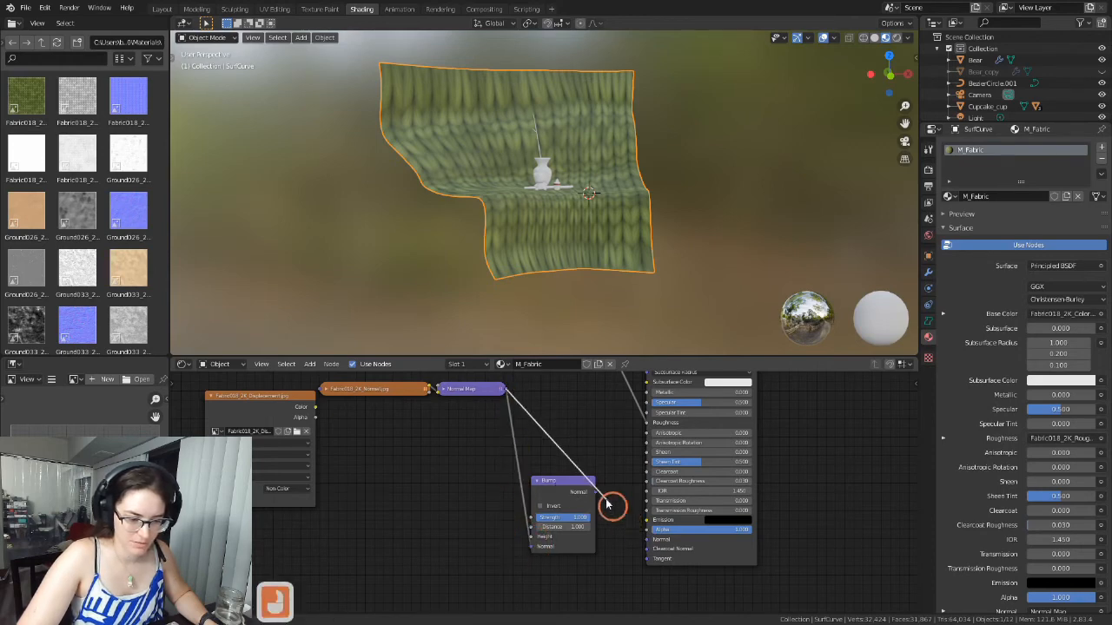
{"action": "left_click_drag", "start_coordinate": [623, 520], "coordinate": [580, 484]}
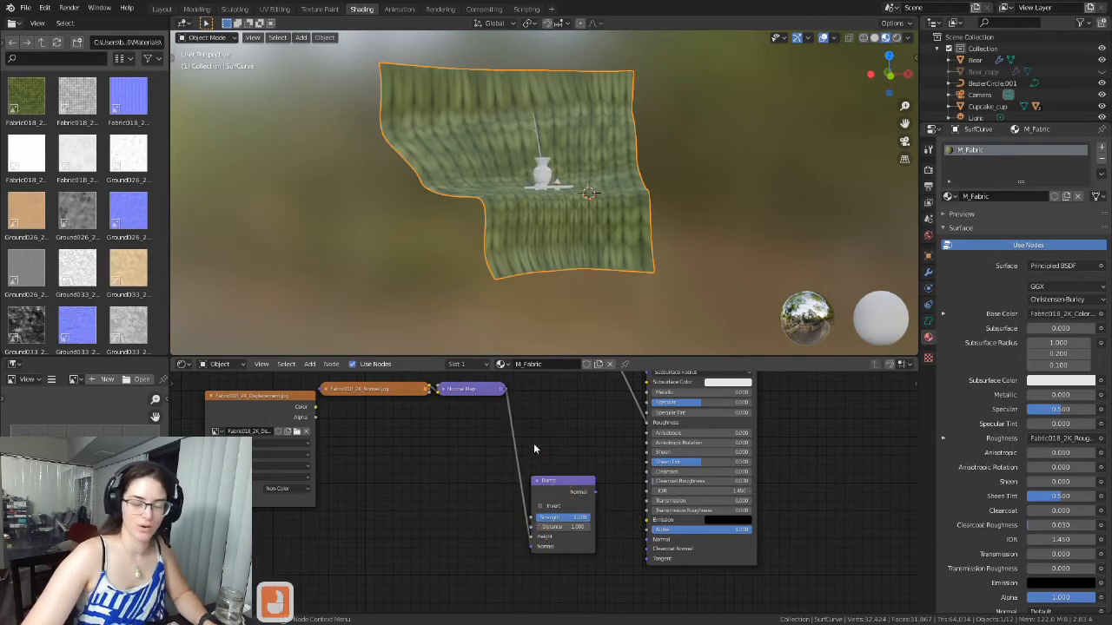
{"action": "left_click_drag", "start_coordinate": [563, 482], "coordinate": [561, 406]}
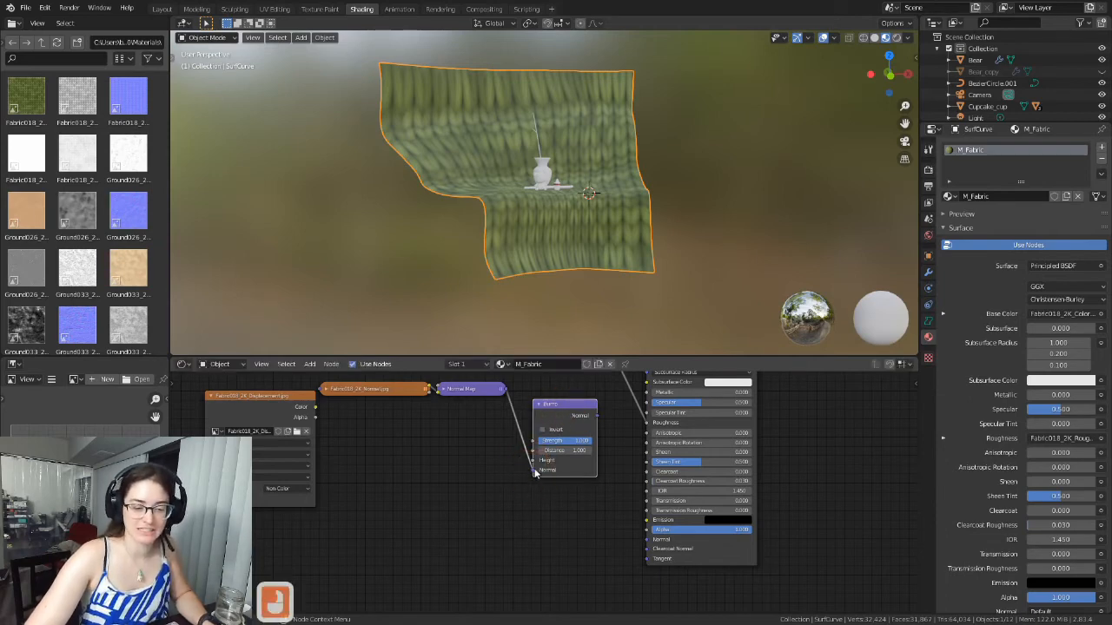
Disconnect the Normal Map node from the Bump node's Normal input.
{"action": "left_click_drag", "start_coordinate": [512, 445], "coordinate": [504, 389]}
{"action": "left_click_drag", "start_coordinate": [517, 452], "coordinate": [515, 429]}
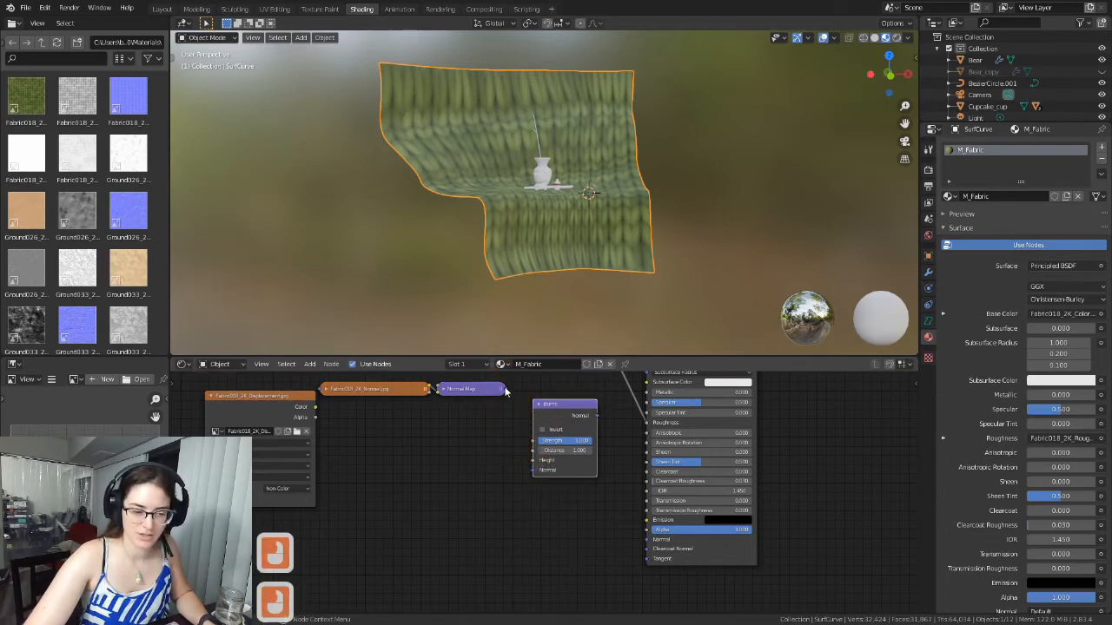
Reconnect the Normal Map node's output to the Bump node's Normal input.
{"action": "mouse_move", "coordinate": [505, 389]}
{"action": "left_mouse_down"}
{"action": "mouse_move", "coordinate": [533, 470]}
{"action": "mouse_move", "coordinate": [504, 437]}
{"action": "mouse_move", "coordinate": [506, 392]}
{"action": "left_mouse_up"}
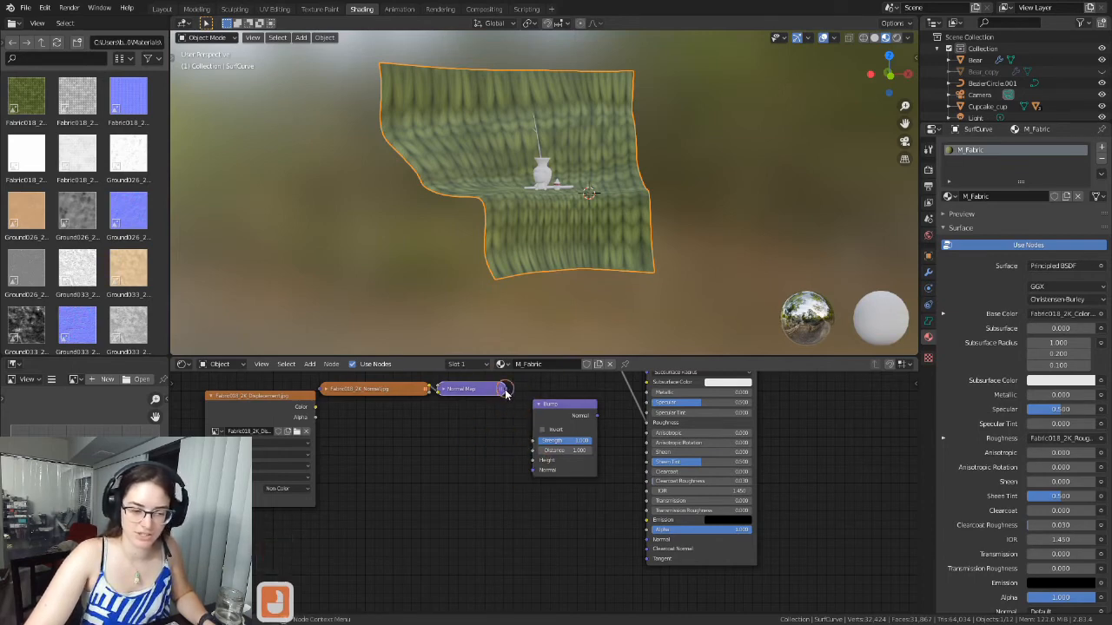
{"action": "middle_click_drag", "start_coordinate": [561, 452], "coordinate": [547, 553], "text": "shift"}
{"action": "scroll", "coordinate": [532, 519], "scroll_direction": "down", "scroll_amount": 2}
{"action": "scroll", "coordinate": [514, 523], "scroll_direction": "up", "scroll_amount": 3}
{"action": "middle_click_drag", "start_coordinate": [517, 516], "coordinate": [555, 441], "text": "shift"}
{"action": "scroll", "coordinate": [447, 528], "scroll_direction": "down", "scroll_amount": 3}
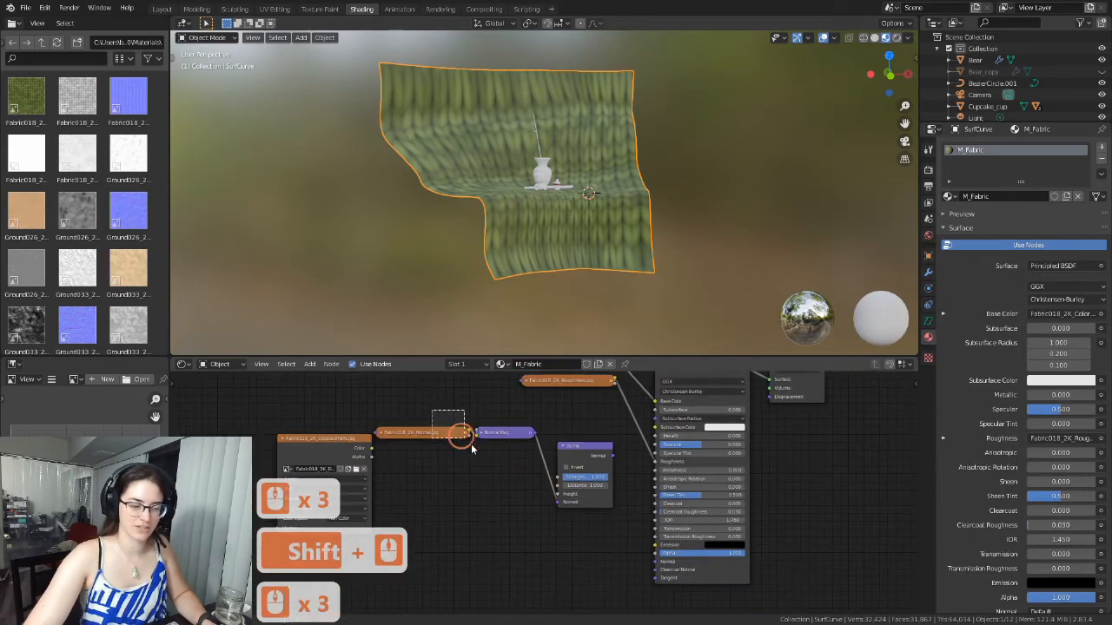
Delete the normal texture and Normal Map nodes, and undo the deletion.
{"action": "left_click", "coordinate": [541, 506]}
{"action": "key", "text": "Delete"}
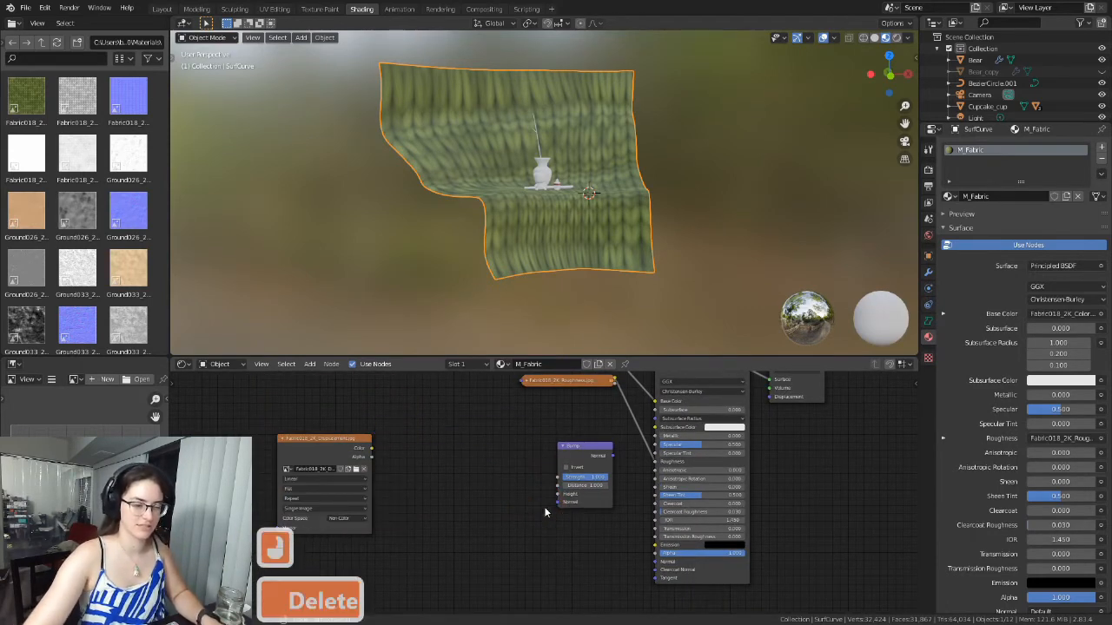
{"action": "key", "text": "ctrl+z"}
Delete every node of the fabric material to see the surface without a shader, and undo the deletion.
{"action": "scroll", "coordinate": [580, 484], "scroll_direction": "down", "scroll_amount": 3}
{"action": "mouse_move", "coordinate": [735, 459]}
{"action": "middle_mouse_down", "text": "shift"}
{"action": "mouse_move", "coordinate": [655, 534]}
{"action": "mouse_move", "coordinate": [720, 466]}
{"action": "middle_mouse_up", "text": "shift"}
{"action": "scroll", "coordinate": [647, 521], "scroll_direction": "down", "scroll_amount": 3}
{"action": "scroll", "coordinate": [661, 536], "scroll_direction": "up", "scroll_amount": 3}
{"action": "scroll", "coordinate": [425, 412], "scroll_direction": "down", "scroll_amount": 4}
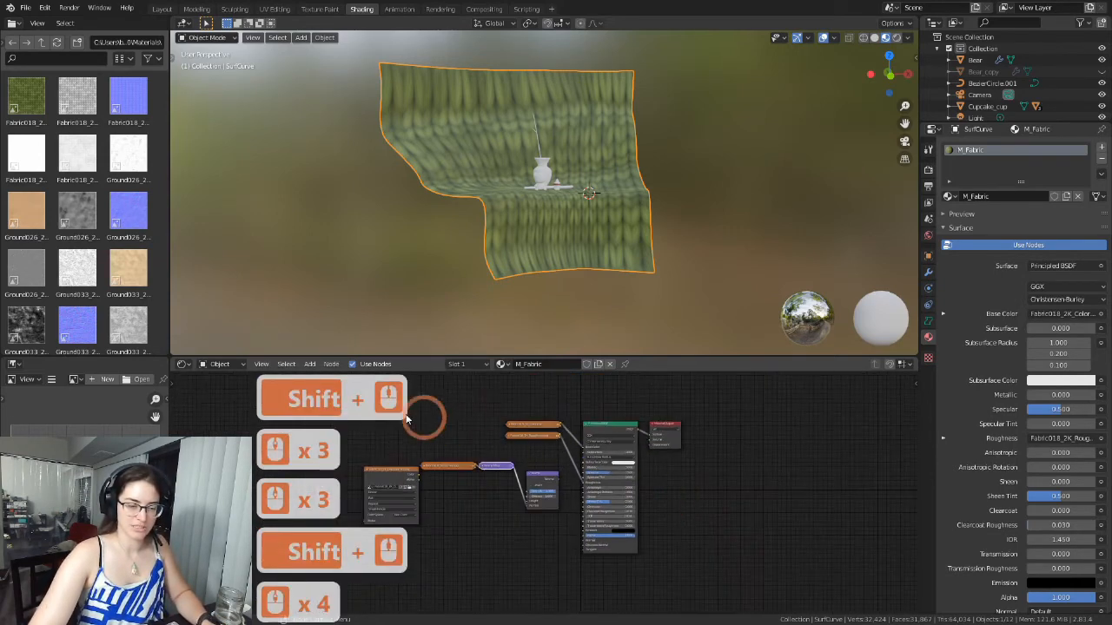
{"action": "left_click_drag", "start_coordinate": [722, 399], "coordinate": [341, 530]}
{"action": "key", "text": "Delete"}
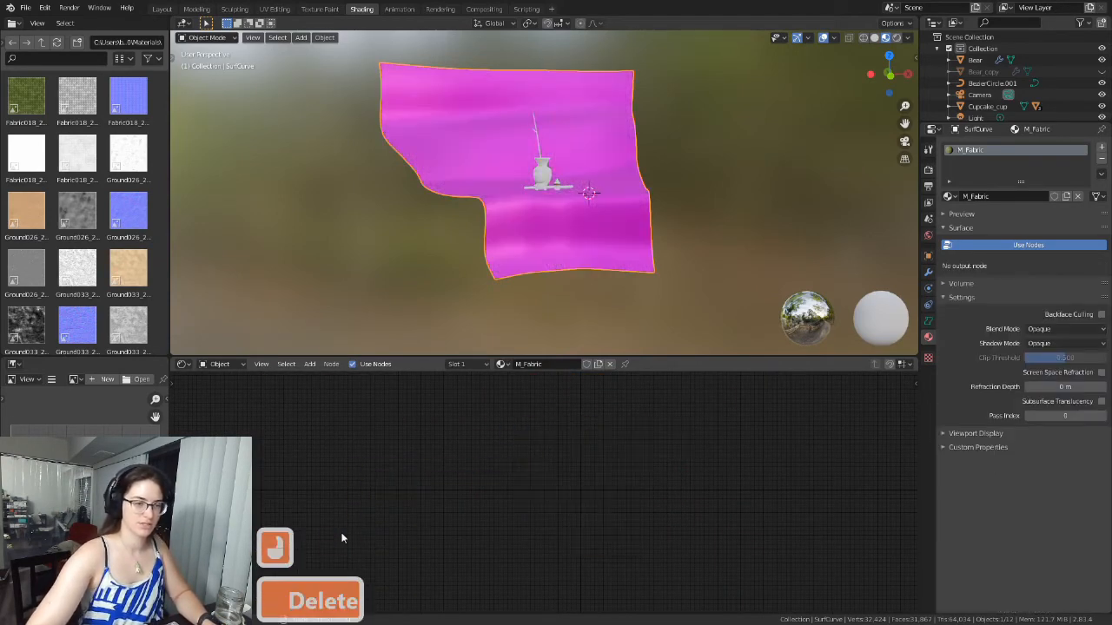
{"action": "middle_click_drag", "start_coordinate": [417, 284], "coordinate": [606, 150]}
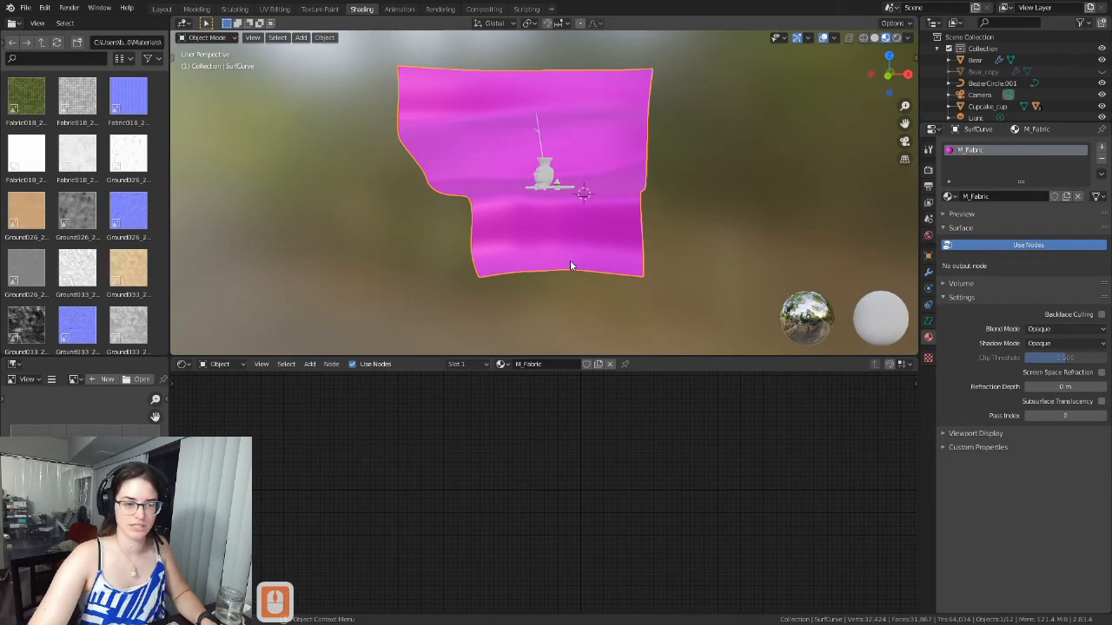
{"action": "key", "text": "ctrl+z"}
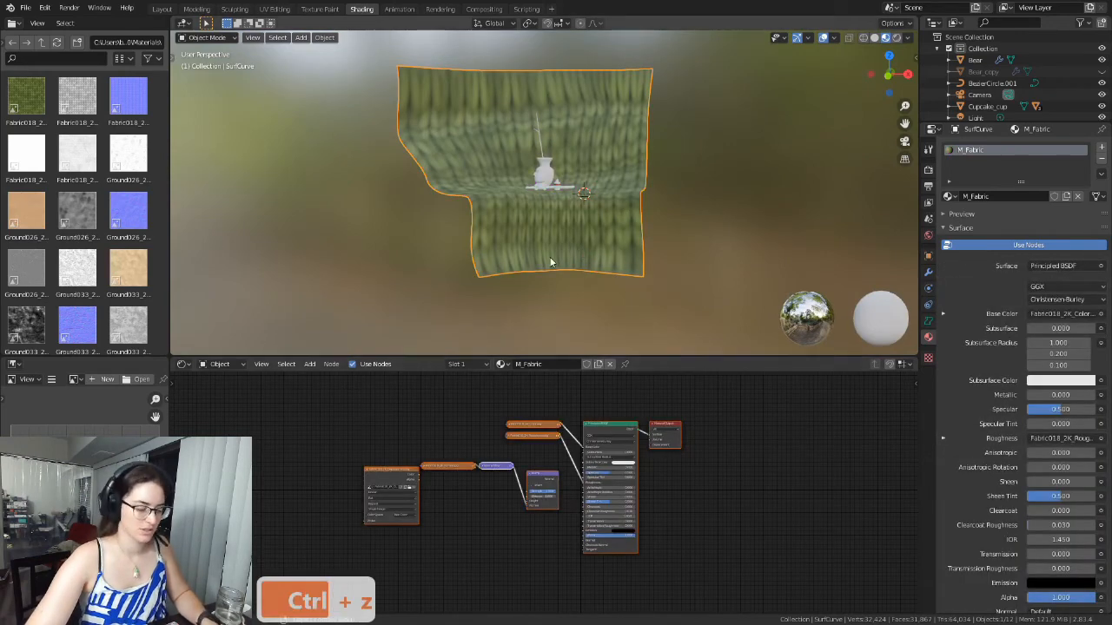
Place the normal nodes slightly higher with the displacement texture beneath them, and connect the displacement texture's Color to the Bump node's Height.
{"action": "scroll", "coordinate": [563, 213], "scroll_direction": "up", "scroll_amount": 5}
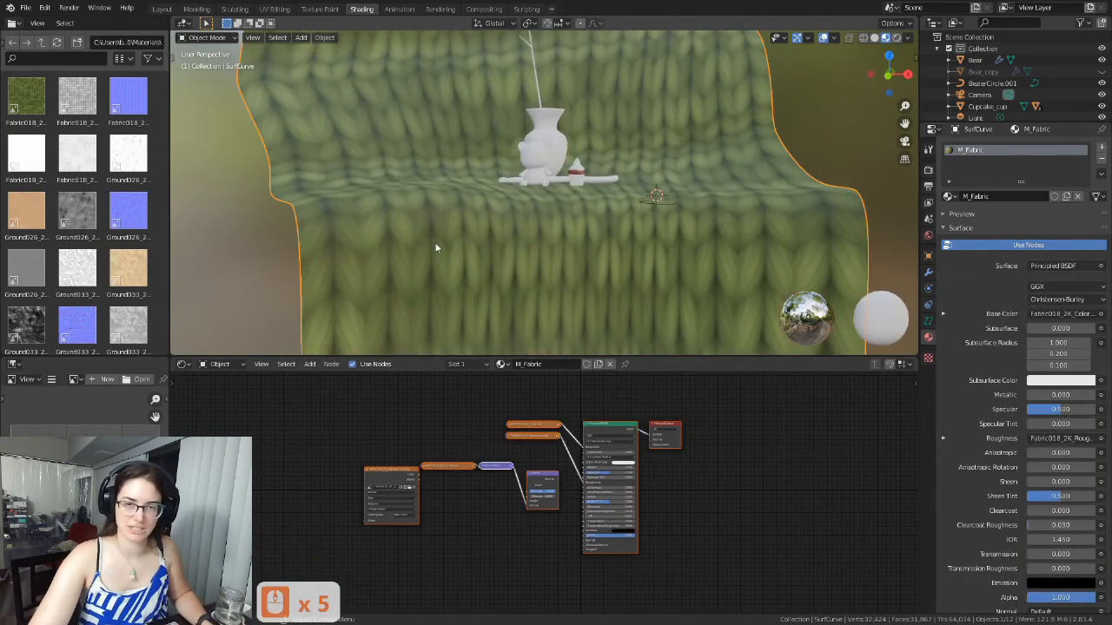
{"action": "scroll", "coordinate": [537, 152], "scroll_direction": "down", "scroll_amount": 3}
{"action": "middle_click_drag", "start_coordinate": [338, 251], "coordinate": [561, 248]}
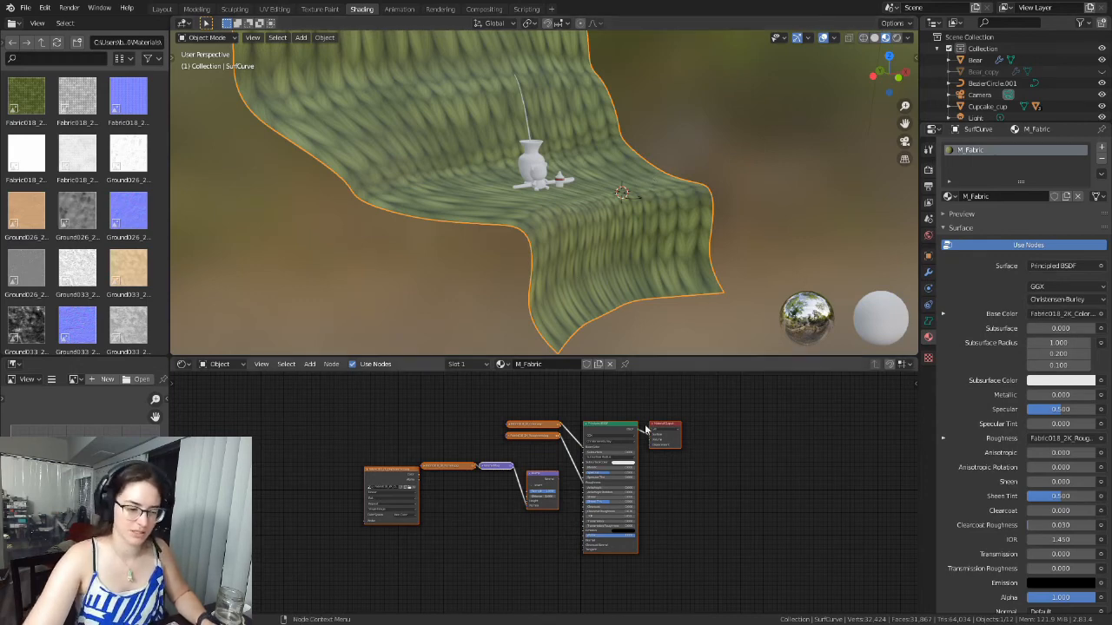
{"action": "scroll", "coordinate": [556, 501], "scroll_direction": "up", "scroll_amount": 5}
{"action": "left_click_drag", "start_coordinate": [414, 457], "coordinate": [408, 460]}
{"action": "left_click", "coordinate": [442, 504]}
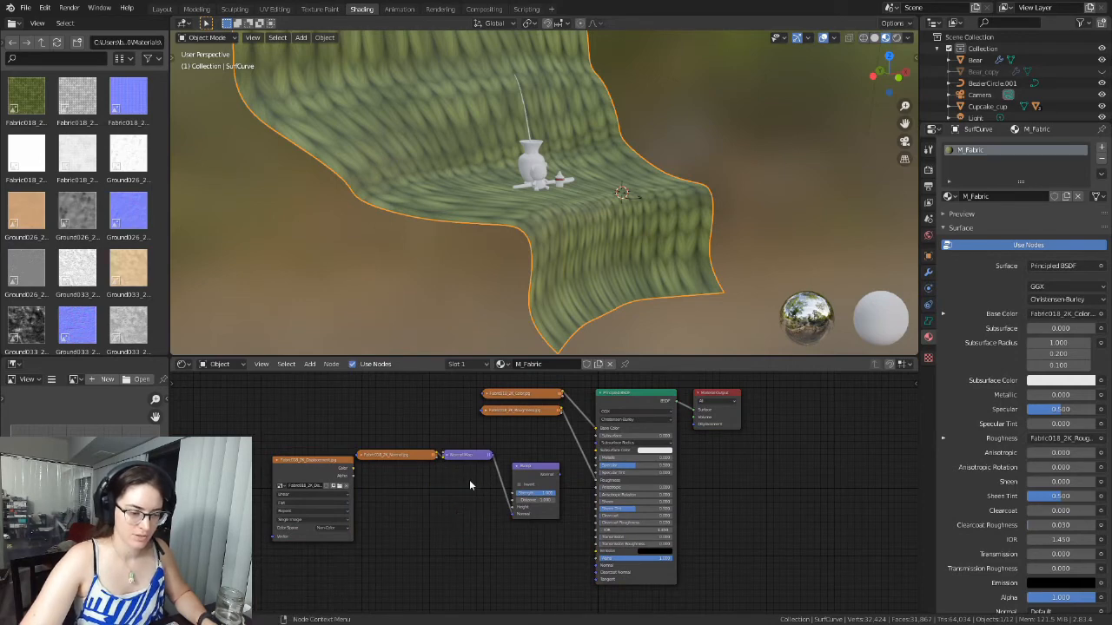
{"action": "left_click_drag", "start_coordinate": [409, 457], "coordinate": [466, 447]}
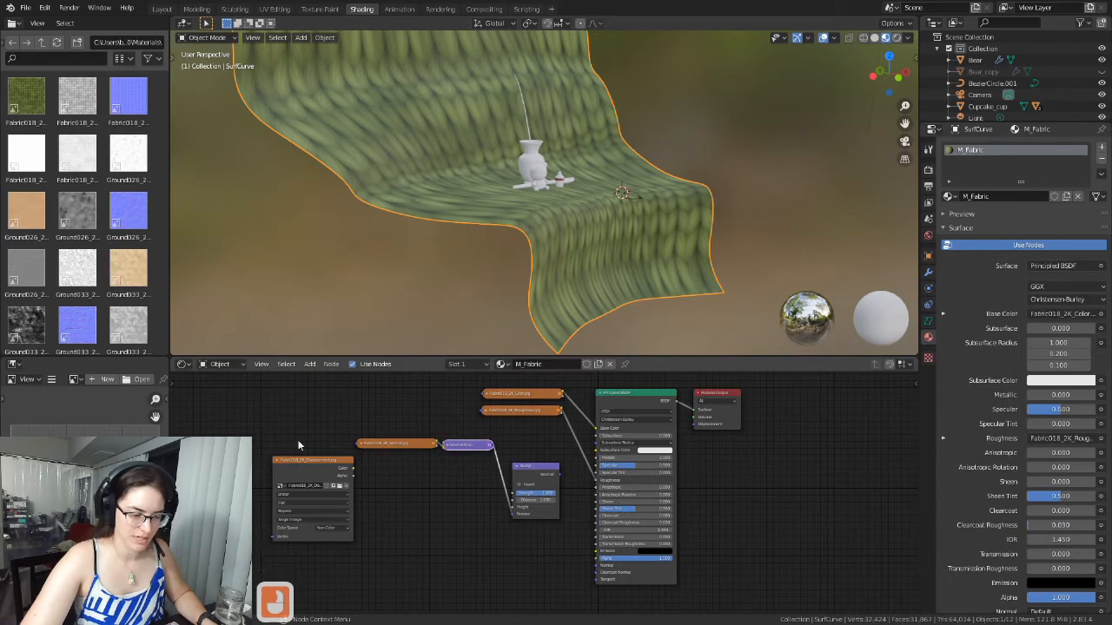
{"action": "left_click_drag", "start_coordinate": [310, 461], "coordinate": [401, 485]}
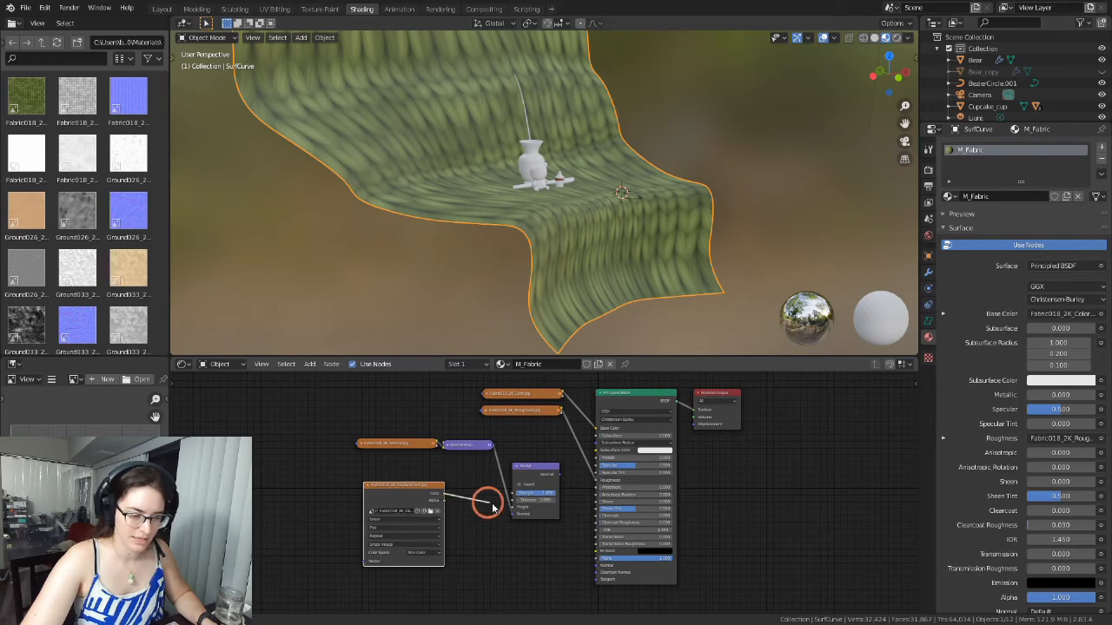
{"action": "left_click_drag", "start_coordinate": [510, 510], "coordinate": [512, 510]}
{"action": "scroll", "coordinate": [421, 514], "scroll_direction": "up", "scroll_amount": 2}
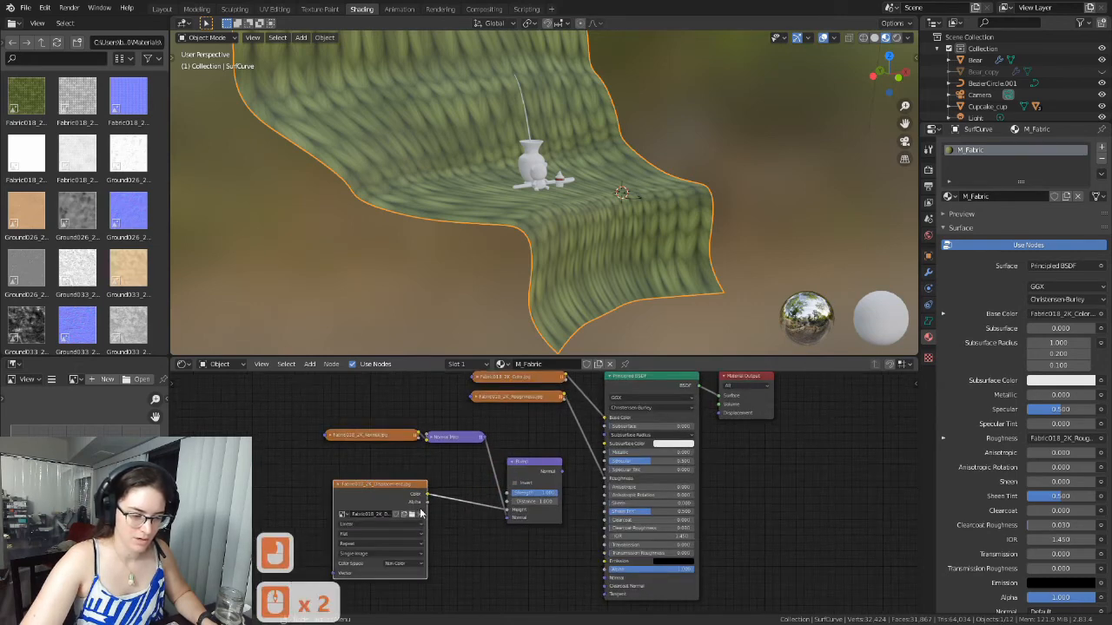
Connect the Bump output to the Principled BSDF's Normal input, and disconnect the displacement texture from Height to compare the surface.
{"action": "middle_click_drag", "start_coordinate": [591, 321], "coordinate": [599, 299]}
{"action": "left_click", "coordinate": [540, 462]}
{"action": "left_click_drag", "start_coordinate": [506, 512], "coordinate": [591, 492]}
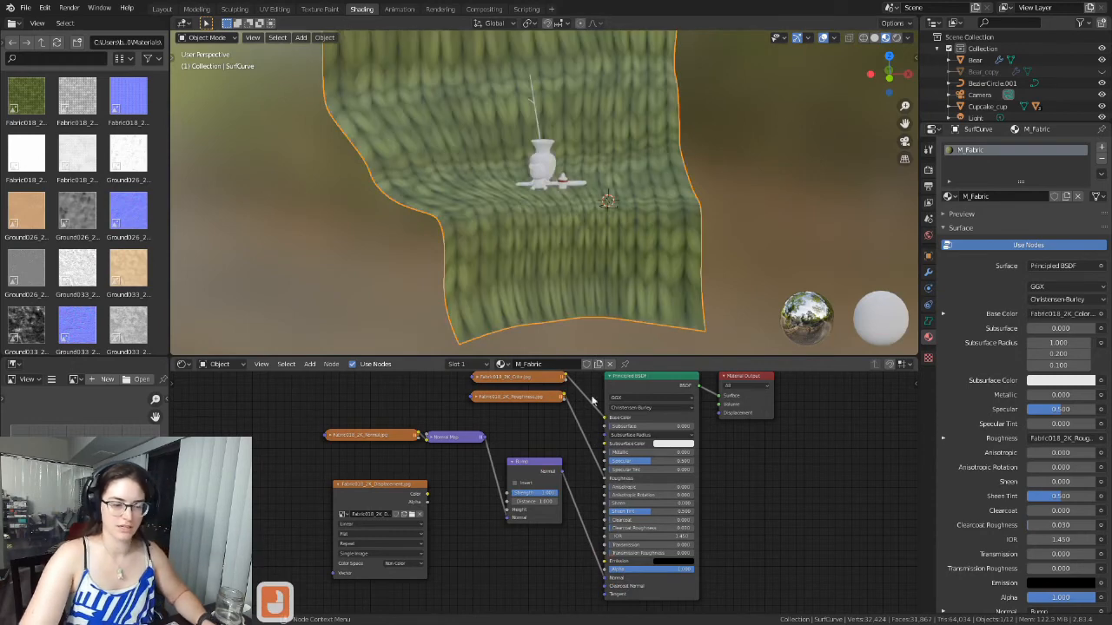
{"action": "scroll", "coordinate": [539, 217], "scroll_direction": "up", "scroll_amount": 3}
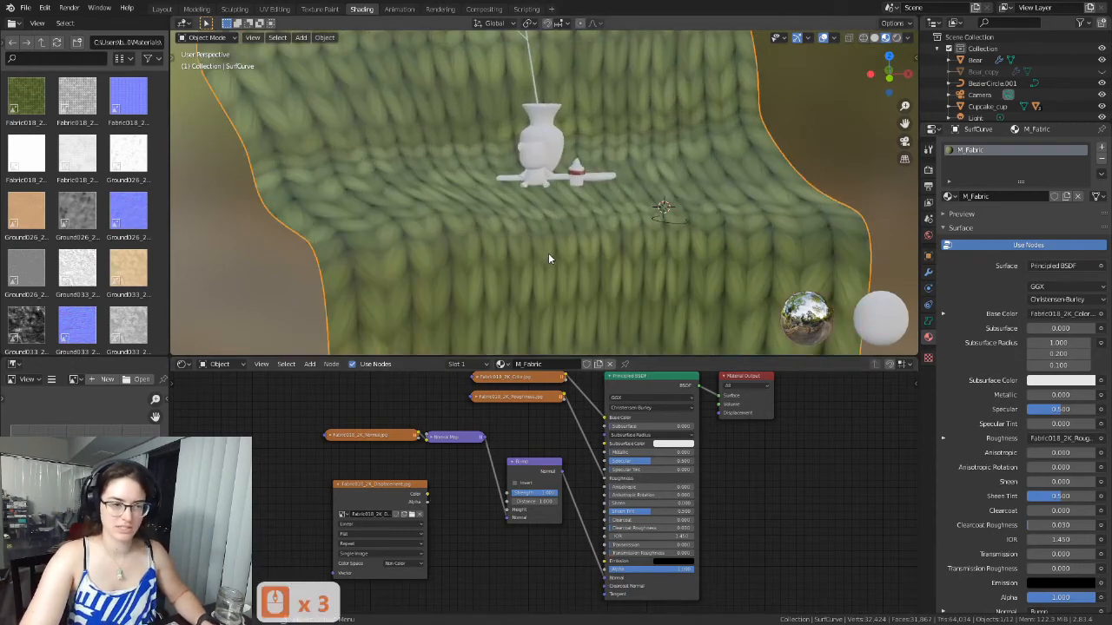
{"action": "middle_click_drag", "start_coordinate": [538, 217], "coordinate": [588, 229], "text": "shift"}
{"action": "scroll", "coordinate": [623, 236], "scroll_direction": "down", "scroll_amount": 4}
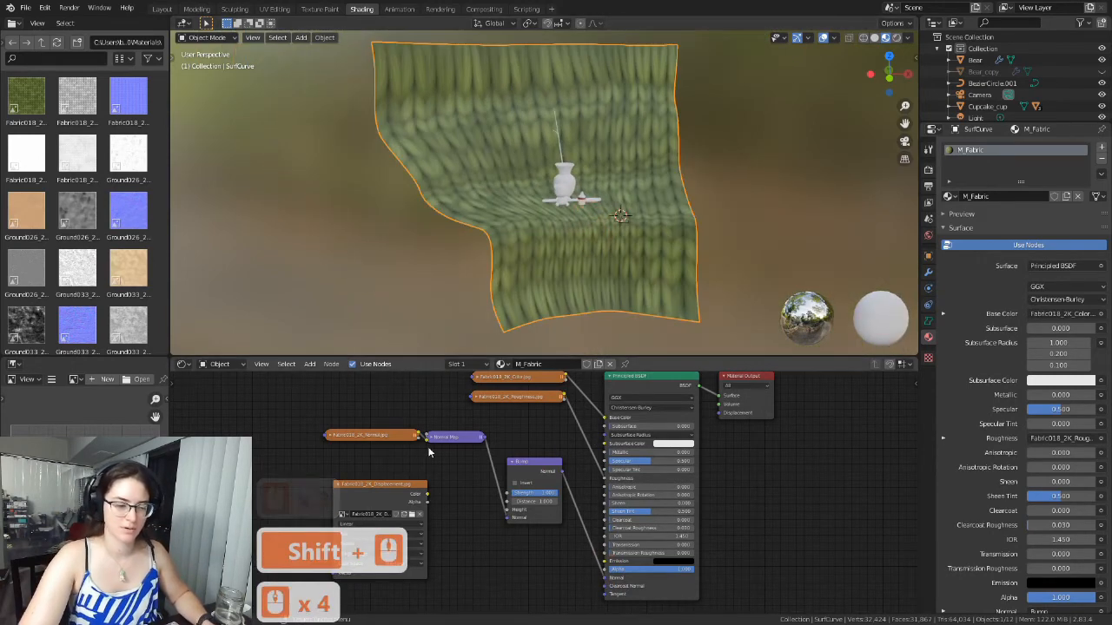
Reconnect the displacement texture's Color to the Bump node's Height and inspect the fabric's relief up close.
{"action": "left_click_drag", "start_coordinate": [426, 494], "coordinate": [508, 511]}
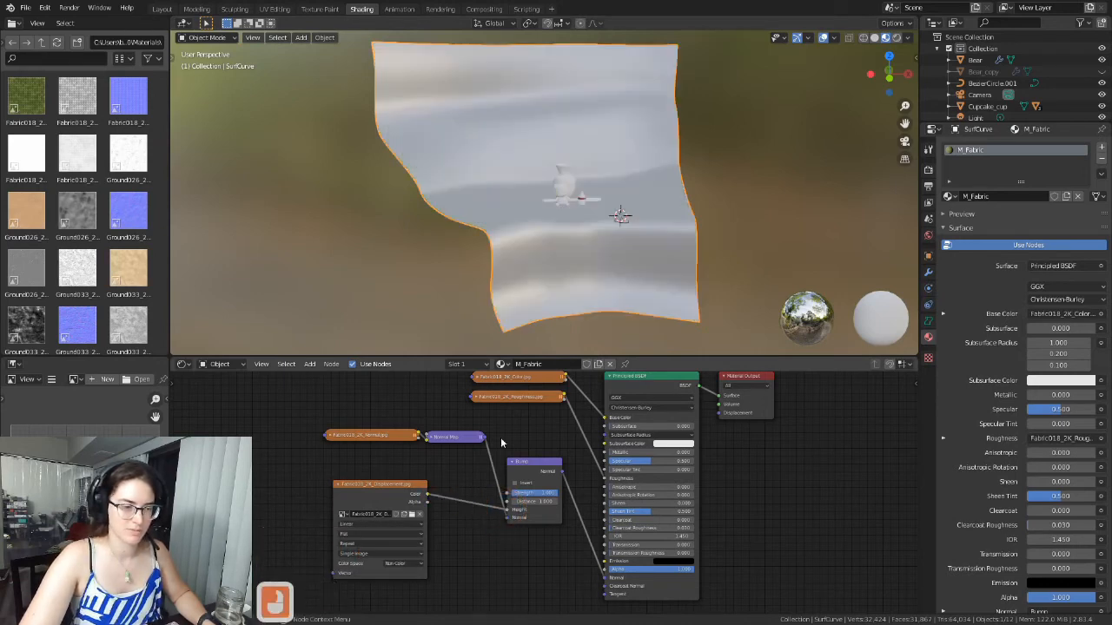
{"action": "mouse_move", "coordinate": [610, 283]}
{"action": "middle_mouse_down"}
{"action": "mouse_move", "coordinate": [647, 278]}
{"action": "mouse_move", "coordinate": [603, 272]}
{"action": "mouse_move", "coordinate": [620, 287]}
{"action": "middle_mouse_up"}
{"action": "scroll", "coordinate": [573, 304], "scroll_direction": "up", "scroll_amount": 3}
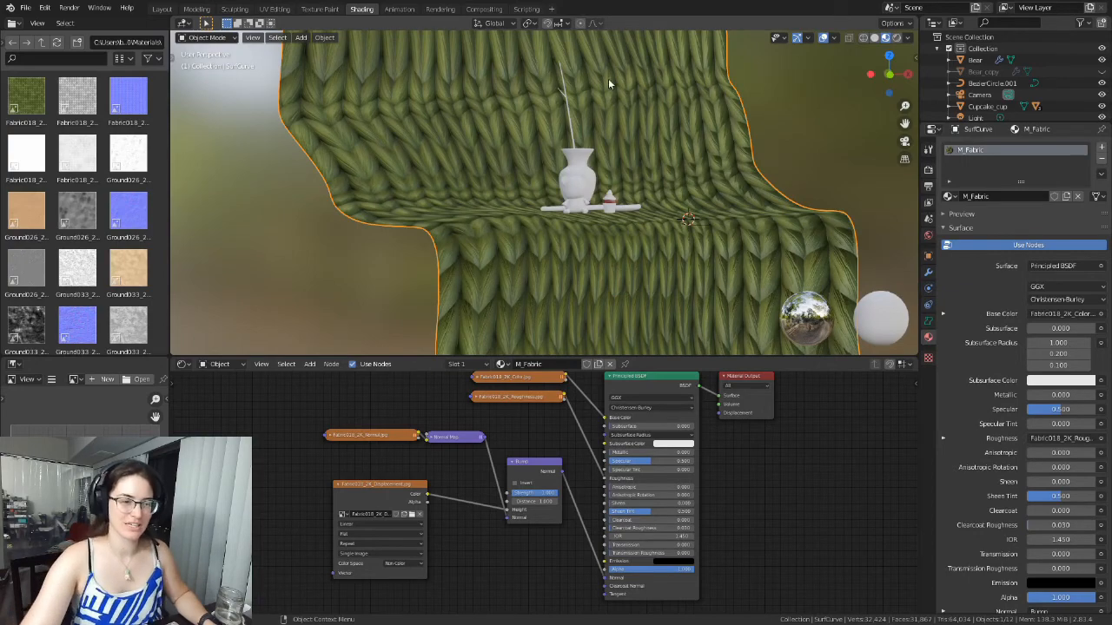
{"action": "scroll", "coordinate": [657, 198], "scroll_direction": "down", "scroll_amount": 2}
{"action": "middle_click_drag", "start_coordinate": [657, 197], "coordinate": [635, 258]}
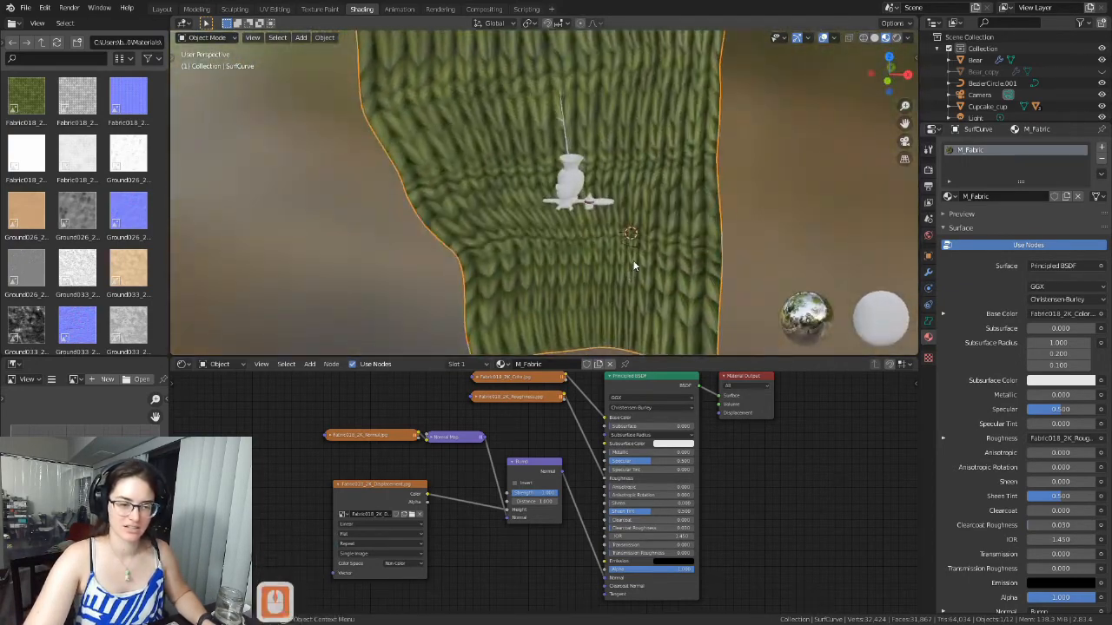
{"action": "scroll", "coordinate": [610, 297], "scroll_direction": "up", "scroll_amount": 2}
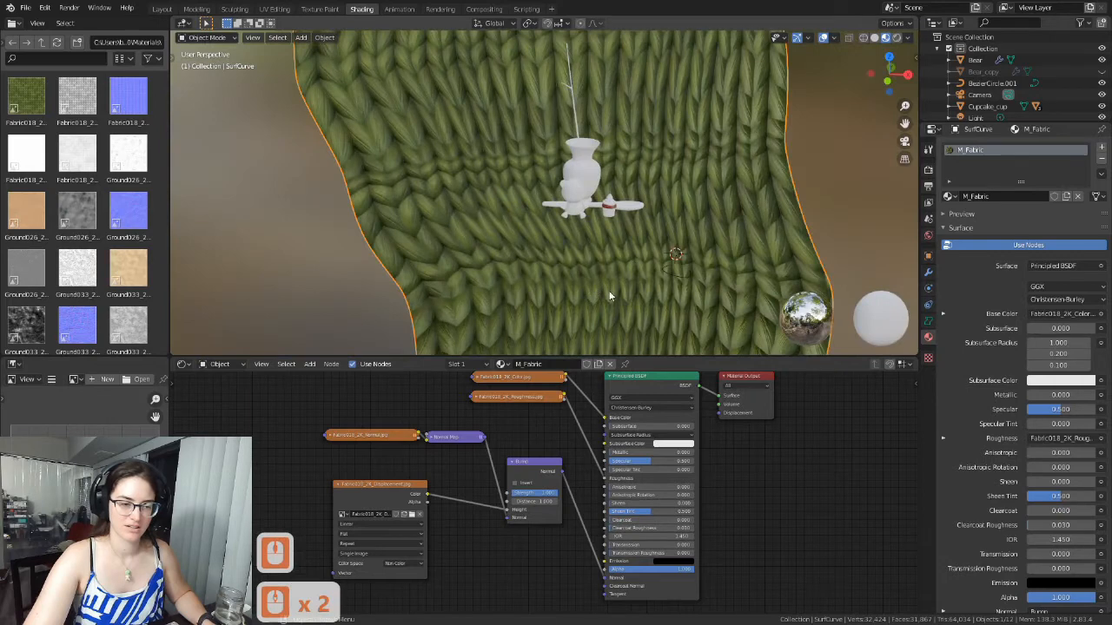
Try a Distance of 0.1 on the Bump node, and set it back to 1.
{"action": "left_click_drag", "start_coordinate": [536, 502], "coordinate": [527, 502]}
{"action": "double_click", "coordinate": [537, 502]}
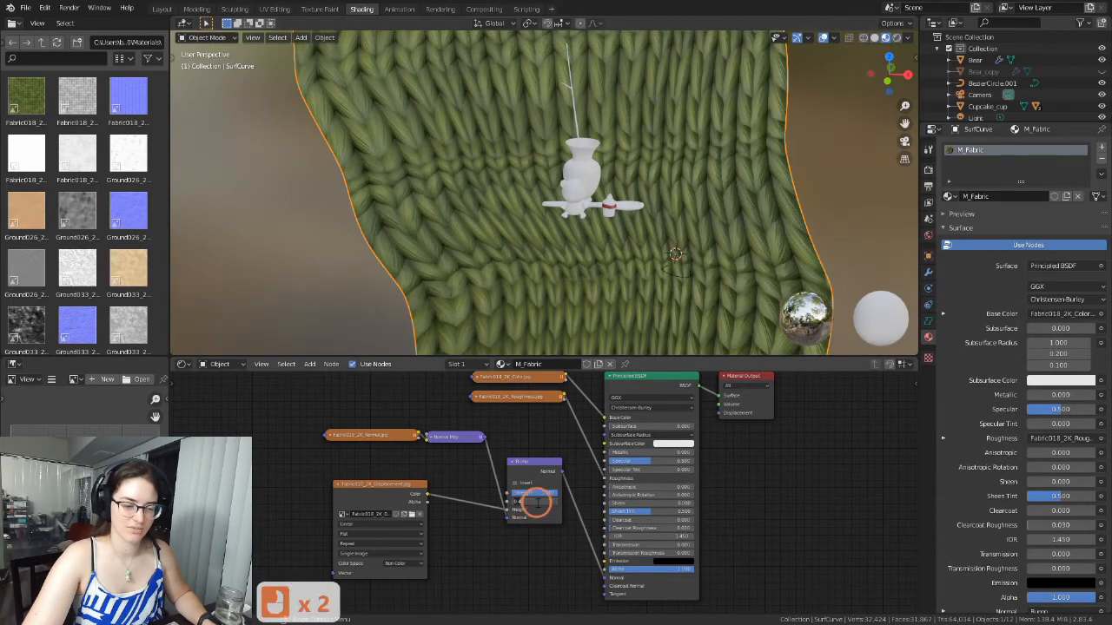
{"action": "type", "text": ".1"}
{"action": "key", "text": "Return"}
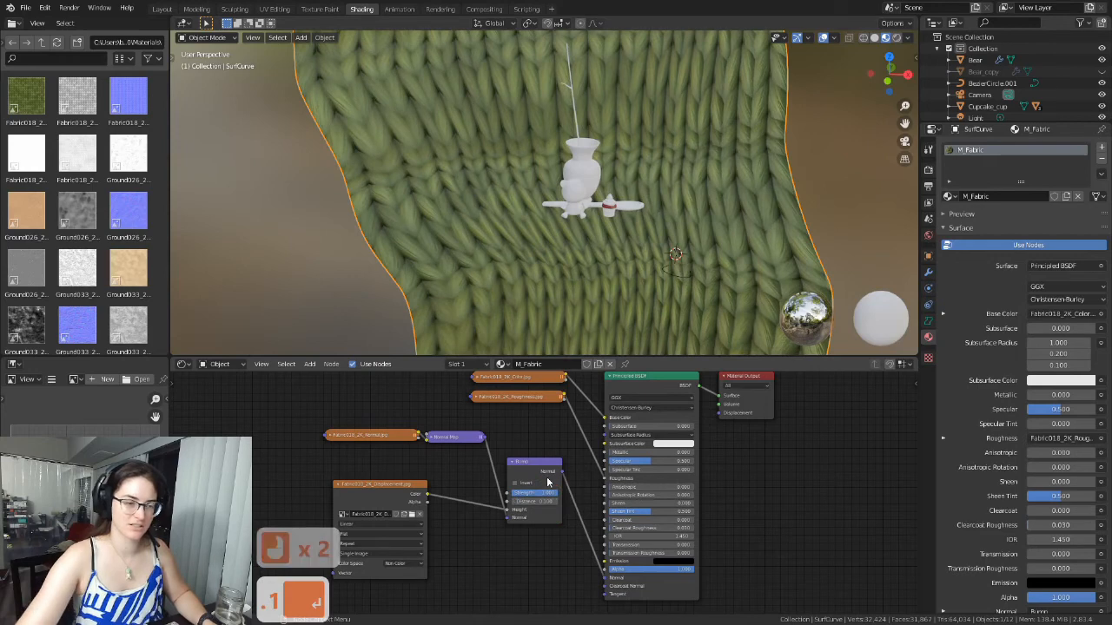
{"action": "double_click", "coordinate": [539, 502]}
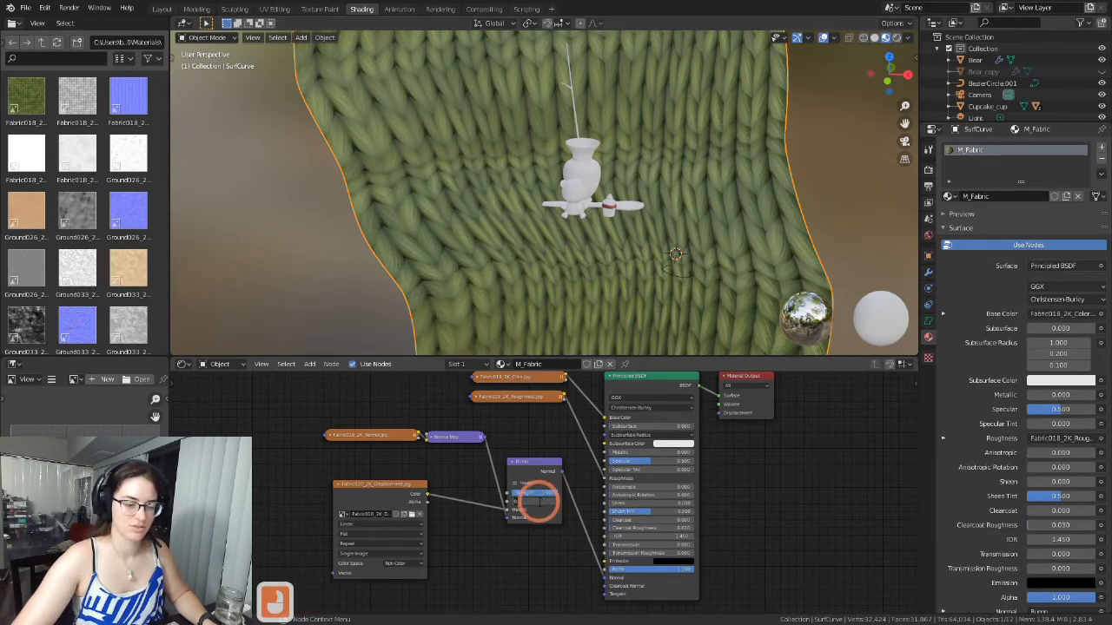
{"action": "type", "text": "1"}
{"action": "key", "text": "Return"}
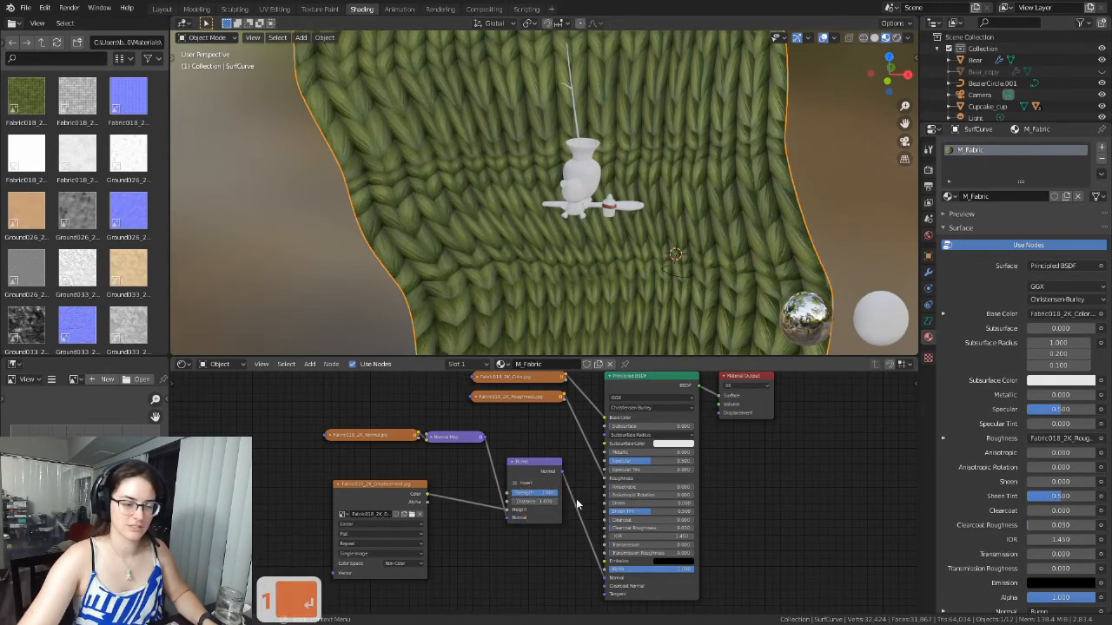
Try Strength values of 0.1 and 0.2 on the Bump node, and return the Strength to 1.
{"action": "left_click", "coordinate": [540, 494]}
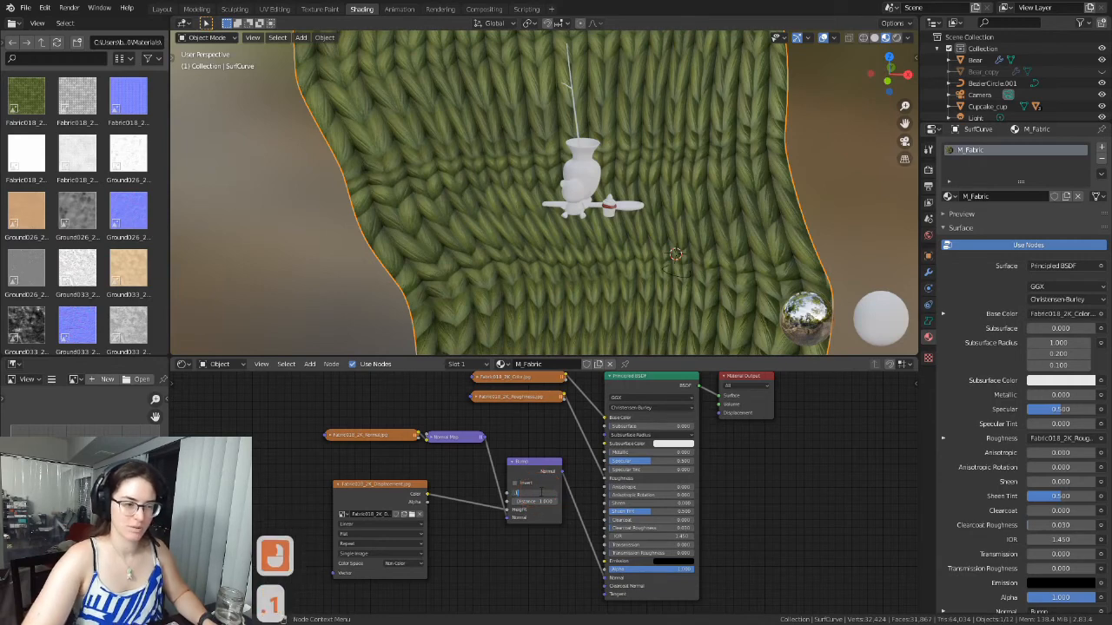
{"action": "type", "text": ".1"}
{"action": "key", "text": "Return"}
{"action": "left_click", "coordinate": [543, 492]}
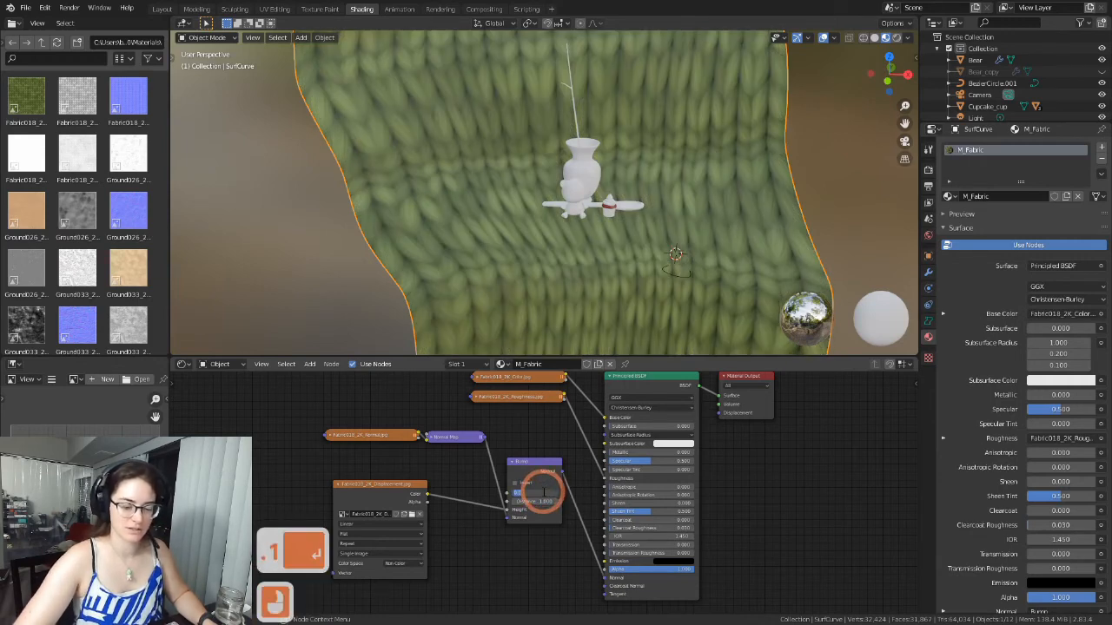
{"action": "type", "text": ".2"}
{"action": "key", "text": "Return"}
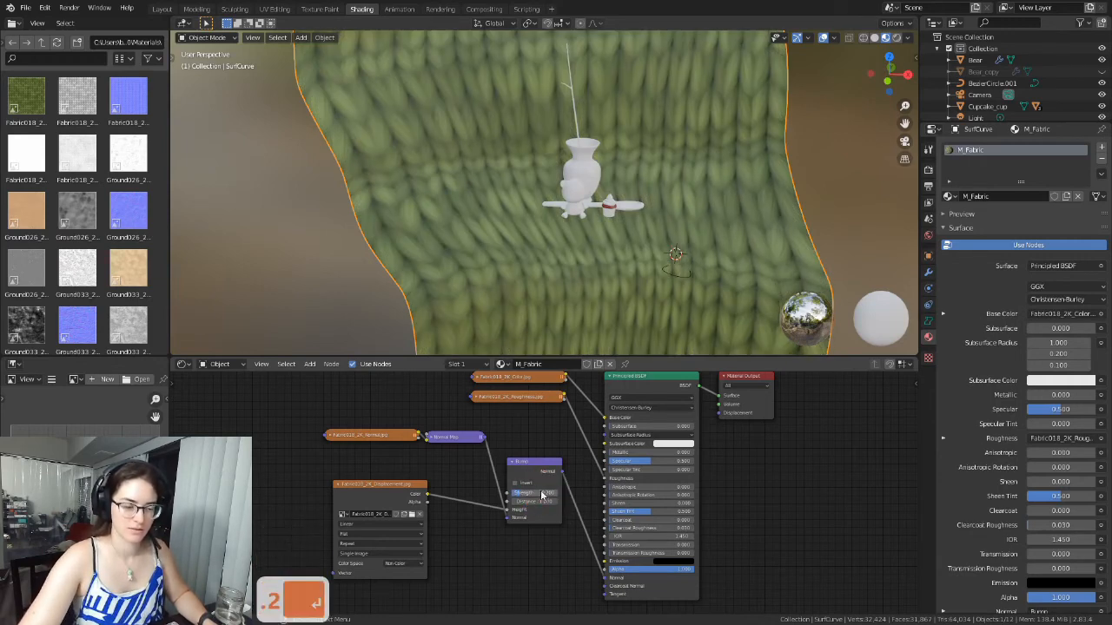
{"action": "left_click", "coordinate": [539, 495]}
{"action": "type", "text": "1"}
{"action": "key", "text": "Return"}
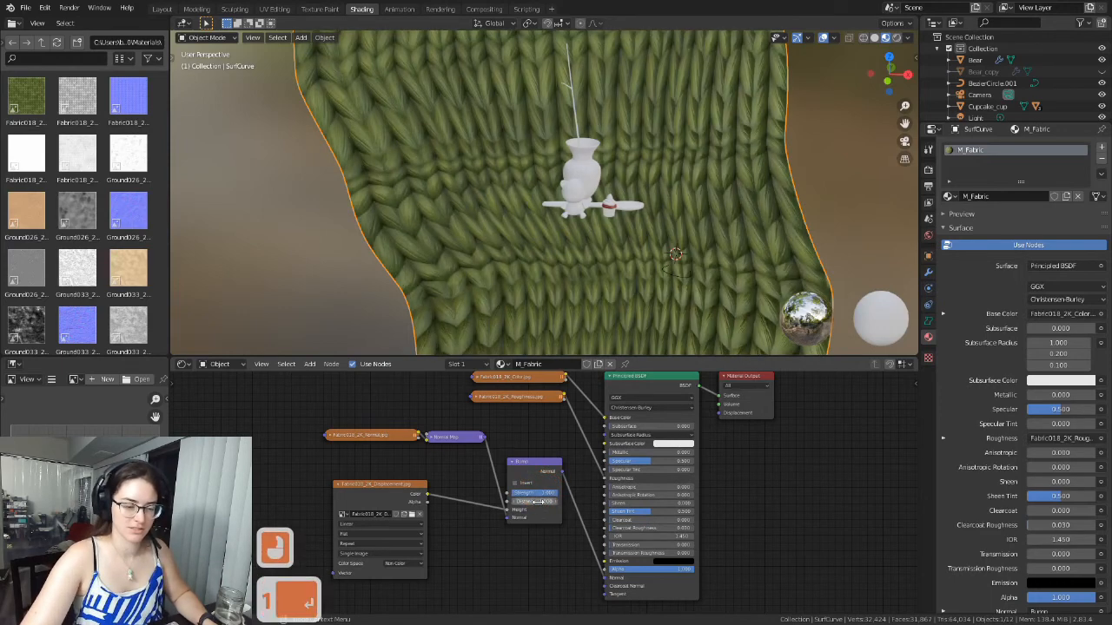
Try Bump Distance values of 0.5 and 0.2, checking the knit relief from different angles.
{"action": "left_click", "coordinate": [539, 501]}
{"action": "type", "text": ".5"}
{"action": "key", "text": "Return"}
{"action": "mouse_move", "coordinate": [563, 326]}
{"action": "middle_mouse_down"}
{"action": "mouse_move", "coordinate": [576, 251]}
{"action": "mouse_move", "coordinate": [559, 340]}
{"action": "middle_mouse_up"}
{"action": "left_click", "coordinate": [540, 502]}
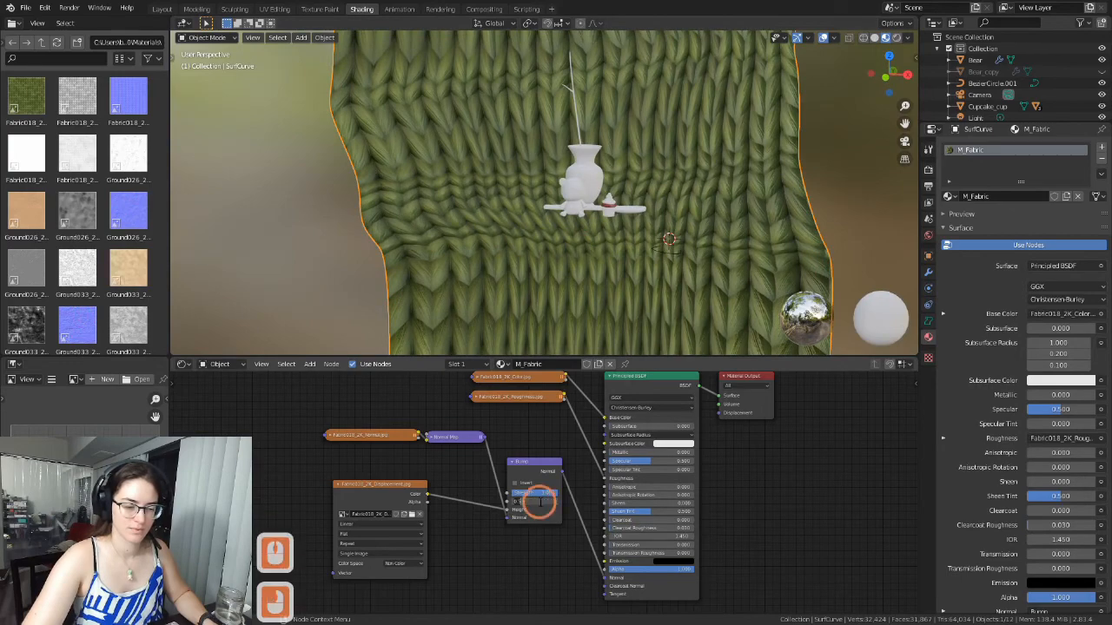
{"action": "type", "text": ".2"}
{"action": "key", "text": "Return"}
{"action": "middle_click_drag", "start_coordinate": [582, 258], "coordinate": [581, 231]}
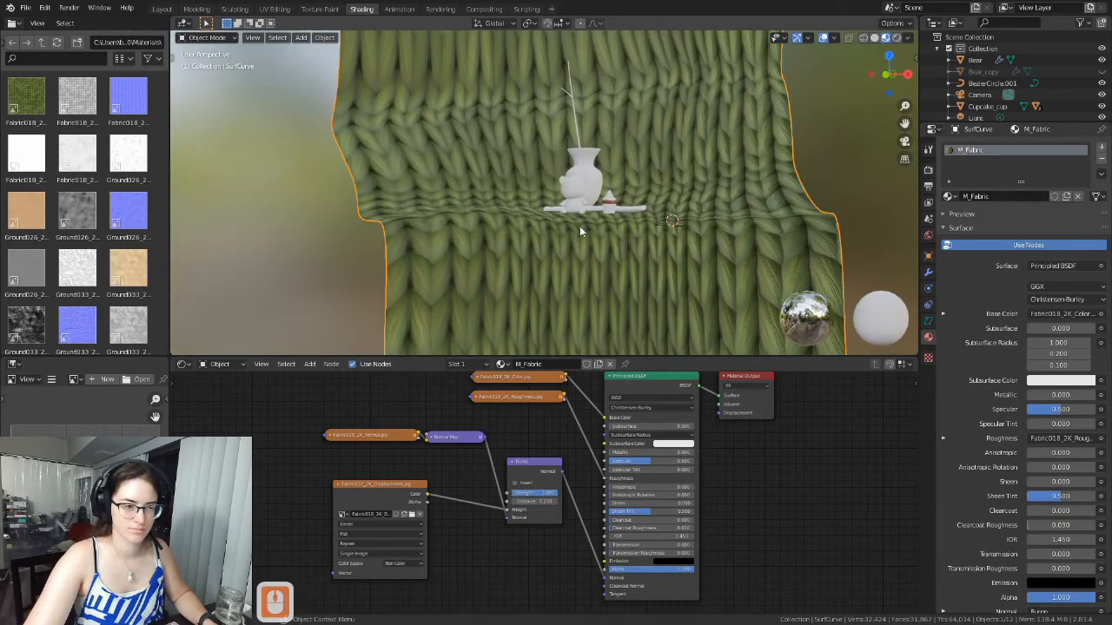
{"action": "scroll", "coordinate": [580, 229], "scroll_direction": "down", "scroll_amount": 2}
{"action": "middle_click_drag", "start_coordinate": [558, 325], "coordinate": [588, 340]}
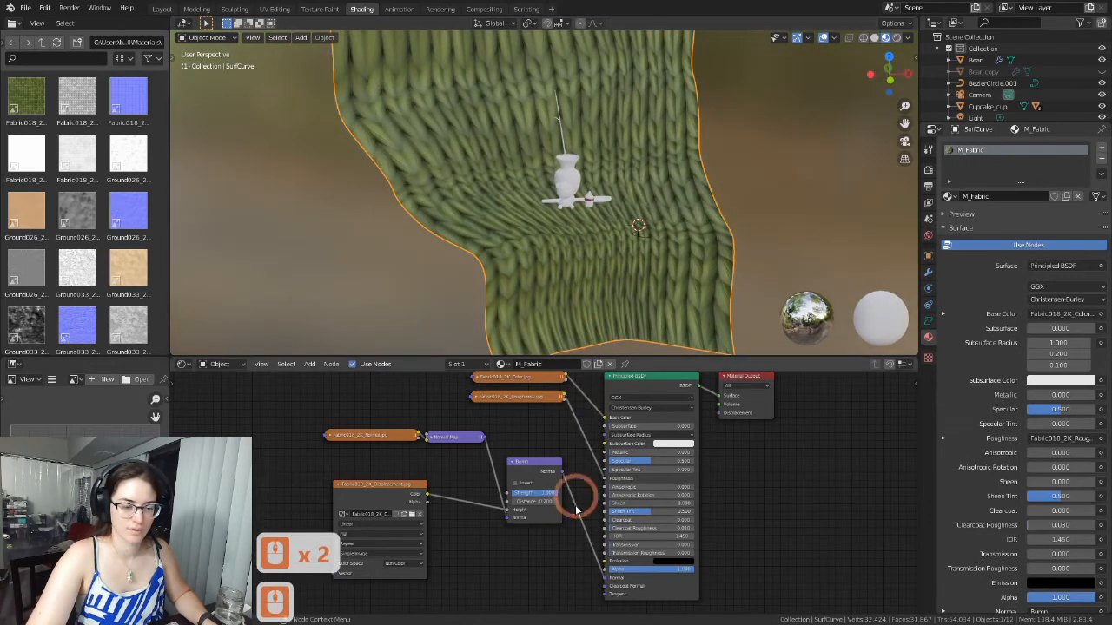
Set the Bump node's Distance to 0.1 and check the fabric from different angles.
{"action": "double_click", "coordinate": [537, 501]}
{"action": "type", "text": ".1"}
{"action": "key", "text": "Return"}
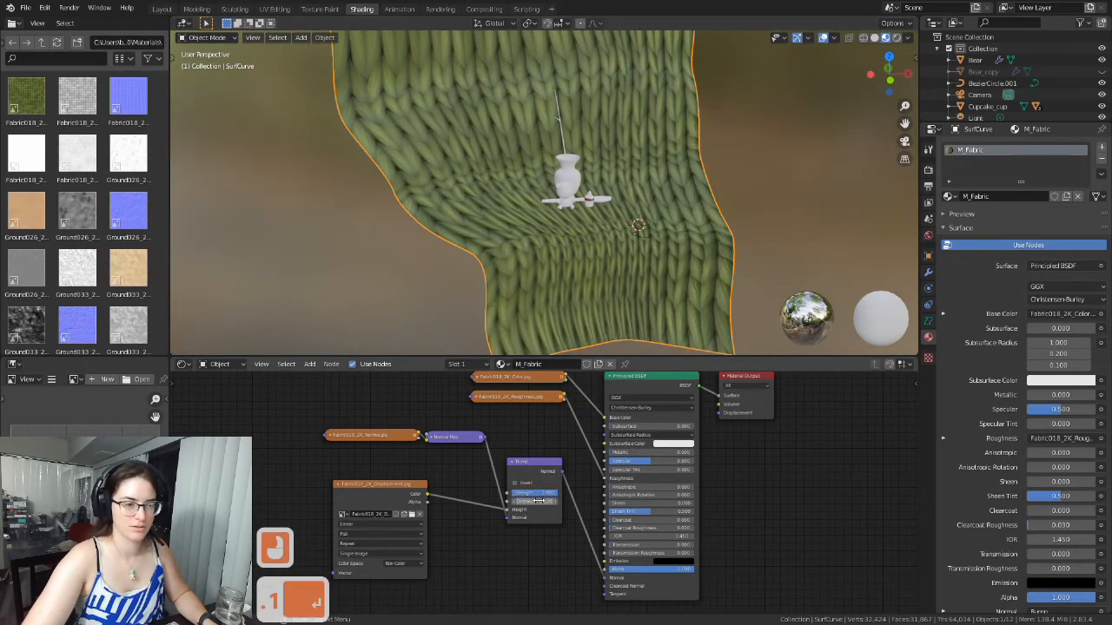
{"action": "middle_click_drag", "start_coordinate": [514, 229], "coordinate": [592, 207]}
{"action": "scroll", "coordinate": [556, 242], "scroll_direction": "up", "scroll_amount": 3}
{"action": "scroll", "coordinate": [561, 254], "scroll_direction": "down", "scroll_amount": 2}
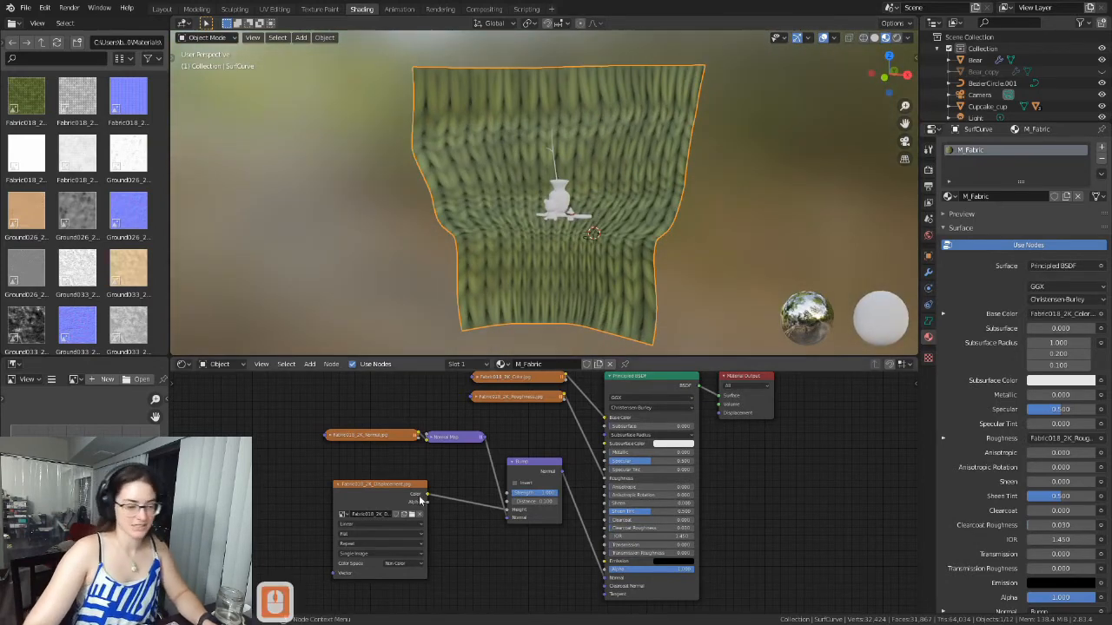
Collapse the displacement texture node and move it close to the Bump node.
{"action": "left_click", "coordinate": [338, 487]}
{"action": "left_click_drag", "start_coordinate": [356, 486], "coordinate": [432, 502]}
{"action": "scroll", "coordinate": [313, 448], "scroll_direction": "down", "scroll_amount": 3}
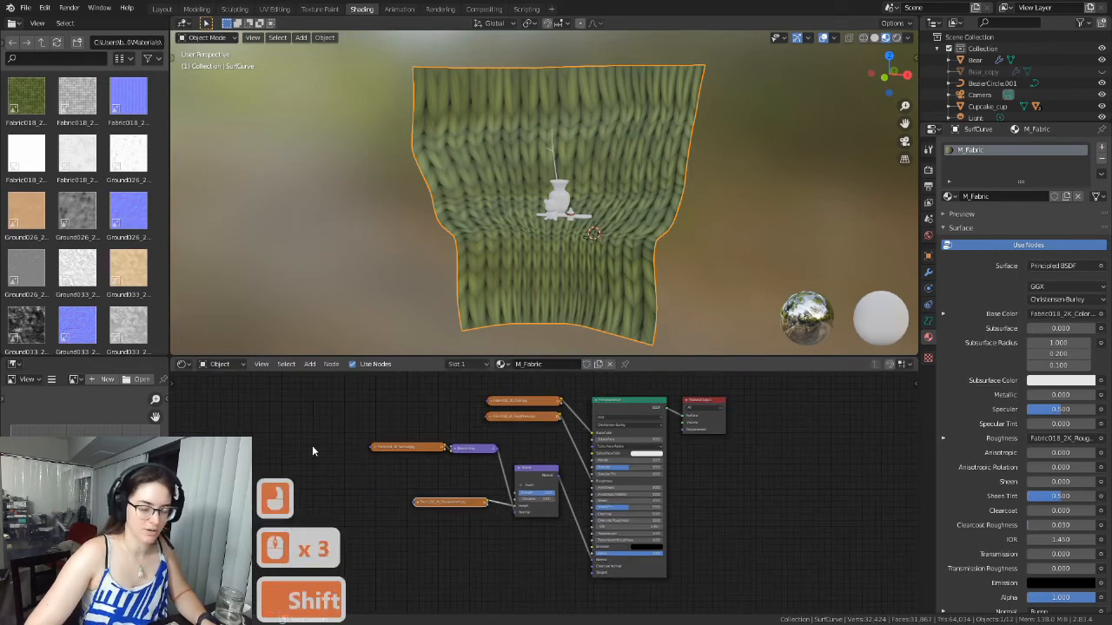
Add a Mapping node in the empty space beside the collapsed image texture nodes.
{"action": "middle_click_drag", "start_coordinate": [313, 451], "coordinate": [358, 481], "text": "shift"}
{"action": "key", "text": "shift+a"}
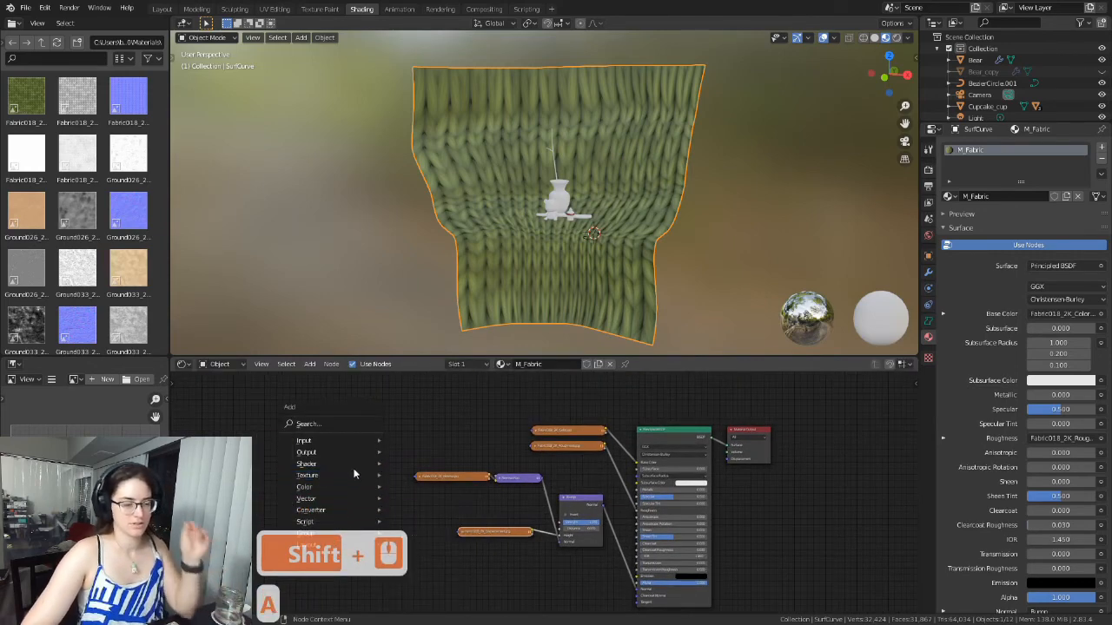
{"action": "mouse_move", "coordinate": [359, 513]}
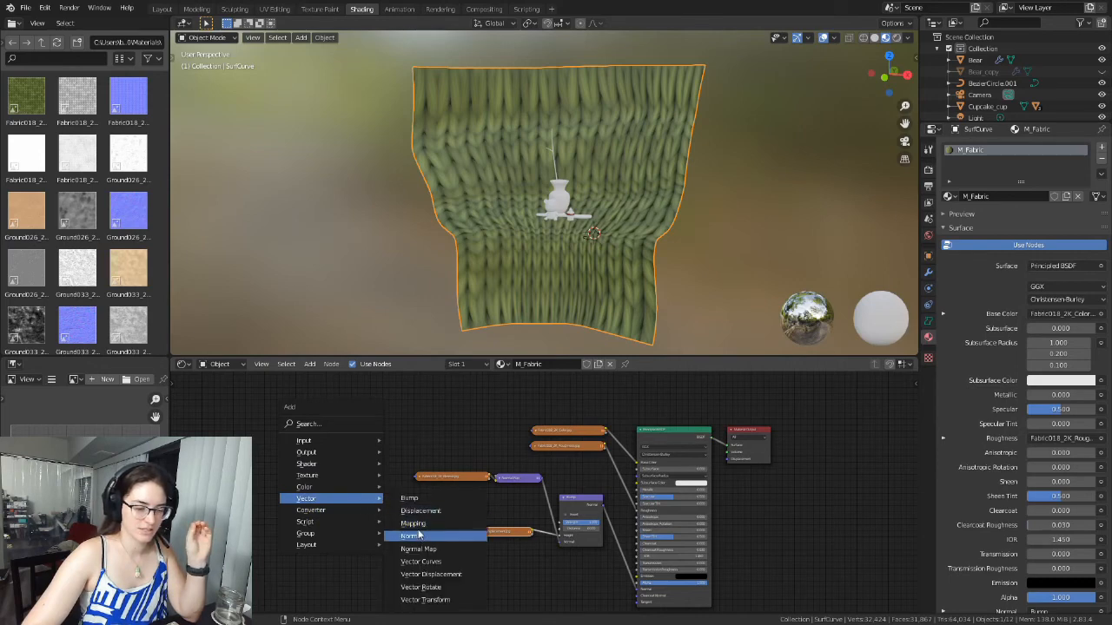
{"action": "left_click", "coordinate": [417, 524]}
{"action": "left_click", "coordinate": [337, 415]}
{"action": "scroll", "coordinate": [405, 472], "scroll_direction": "up", "scroll_amount": 3}
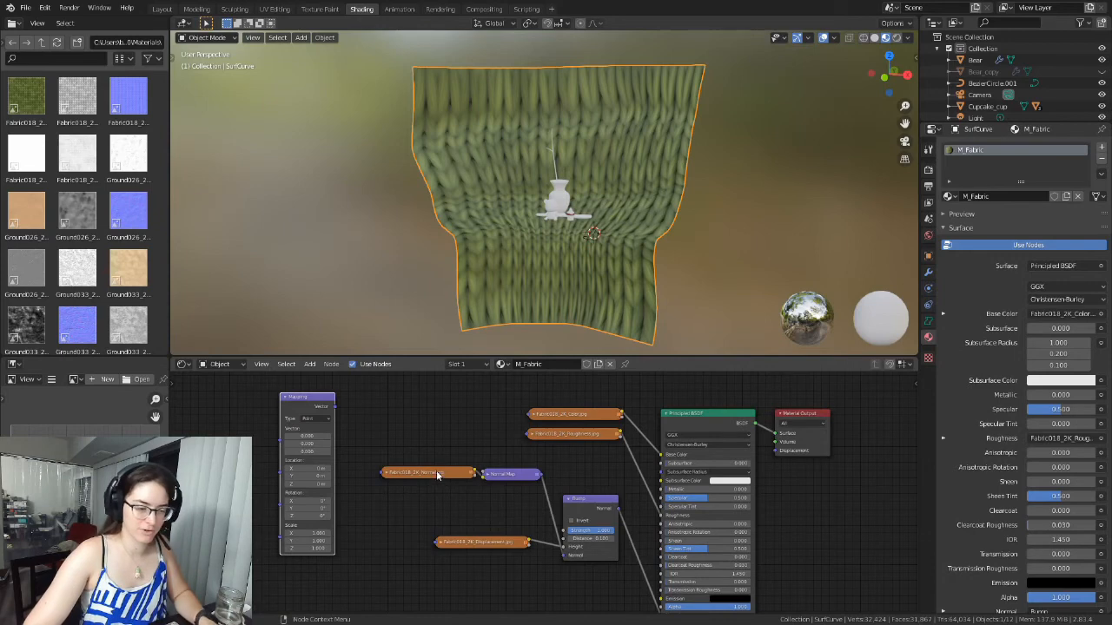
Connect the Mapping node's Vector output to the color, roughness, normal and displacement textures, and reposition the Mapping node.
{"action": "left_click_drag", "start_coordinate": [334, 406], "coordinate": [531, 414]}
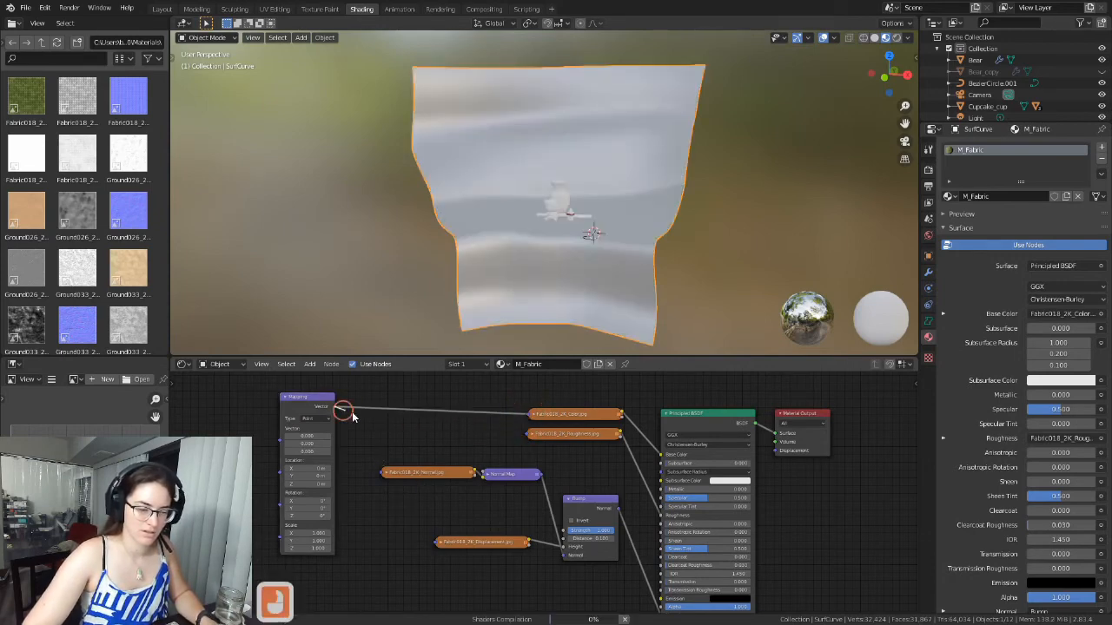
{"action": "left_click_drag", "start_coordinate": [343, 409], "coordinate": [528, 435]}
{"action": "left_click_drag", "start_coordinate": [334, 406], "coordinate": [376, 463]}
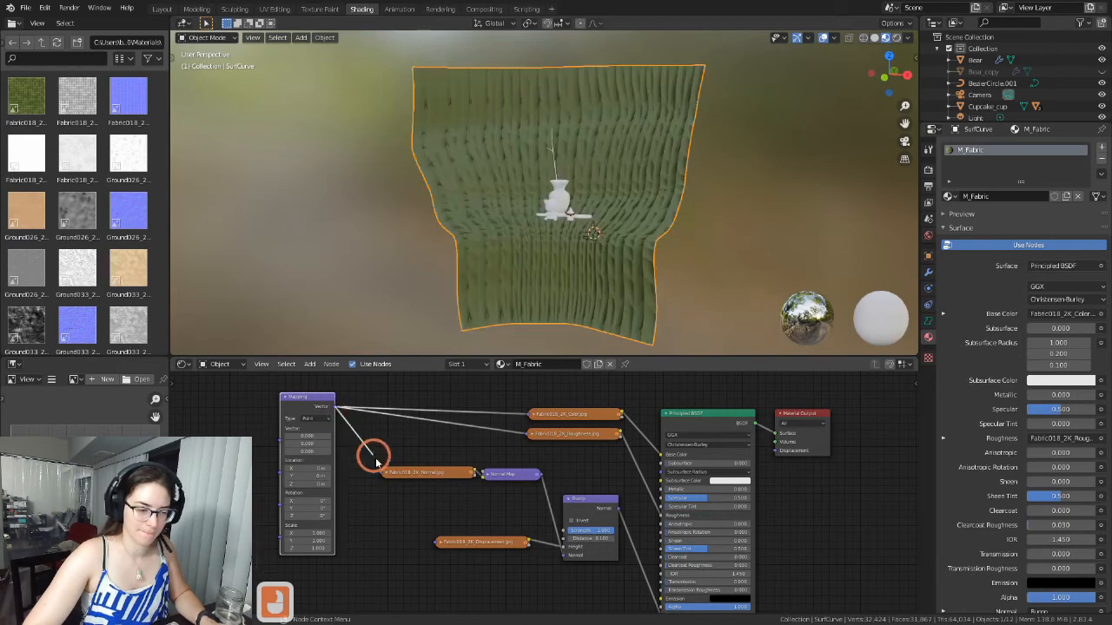
{"action": "left_click_drag", "start_coordinate": [334, 406], "coordinate": [434, 545]}
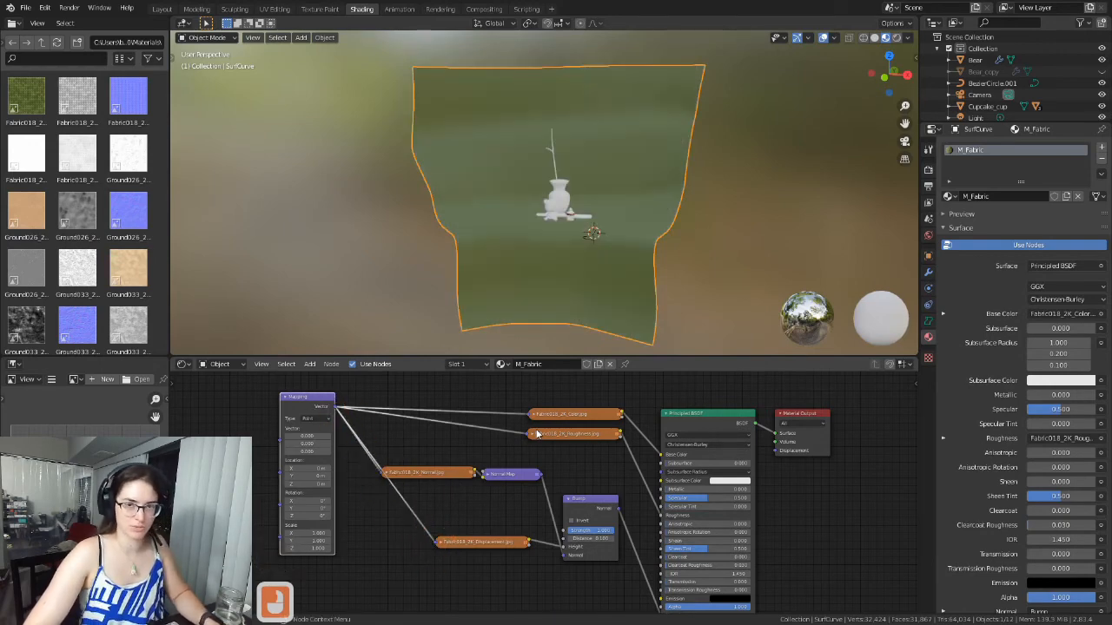
{"action": "left_click_drag", "start_coordinate": [304, 401], "coordinate": [313, 442]}
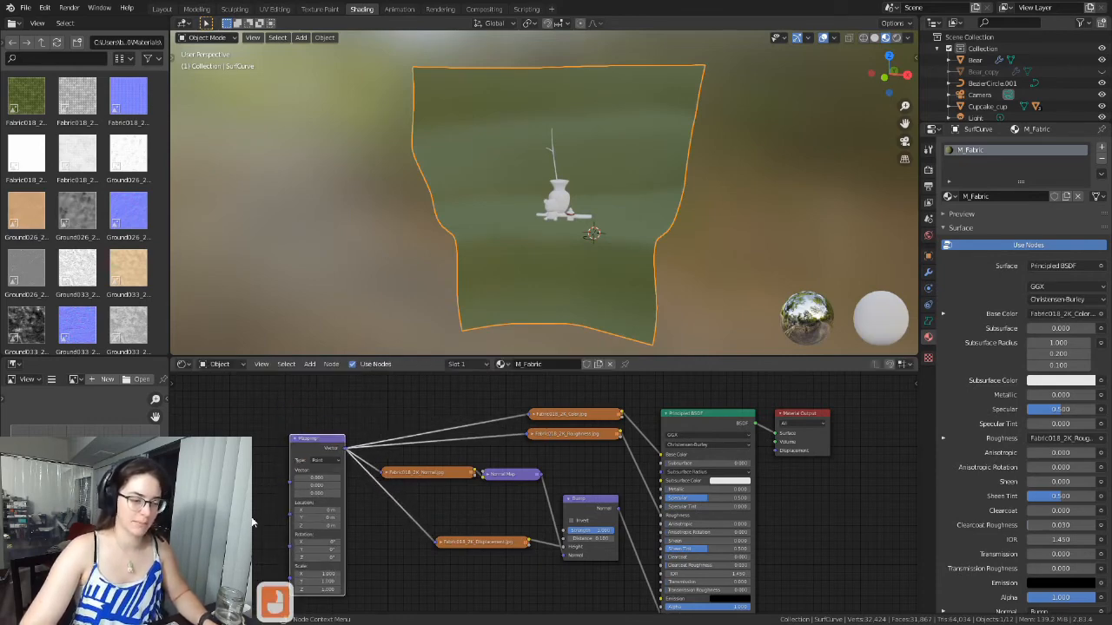
Add a Texture Coordinate node before the Mapping node and connect its UV output to the Mapping Vector input.
{"action": "middle_click_drag", "start_coordinate": [497, 207], "coordinate": [543, 314]}
{"action": "middle_click_drag", "start_coordinate": [231, 447], "coordinate": [378, 448], "text": "shift"}
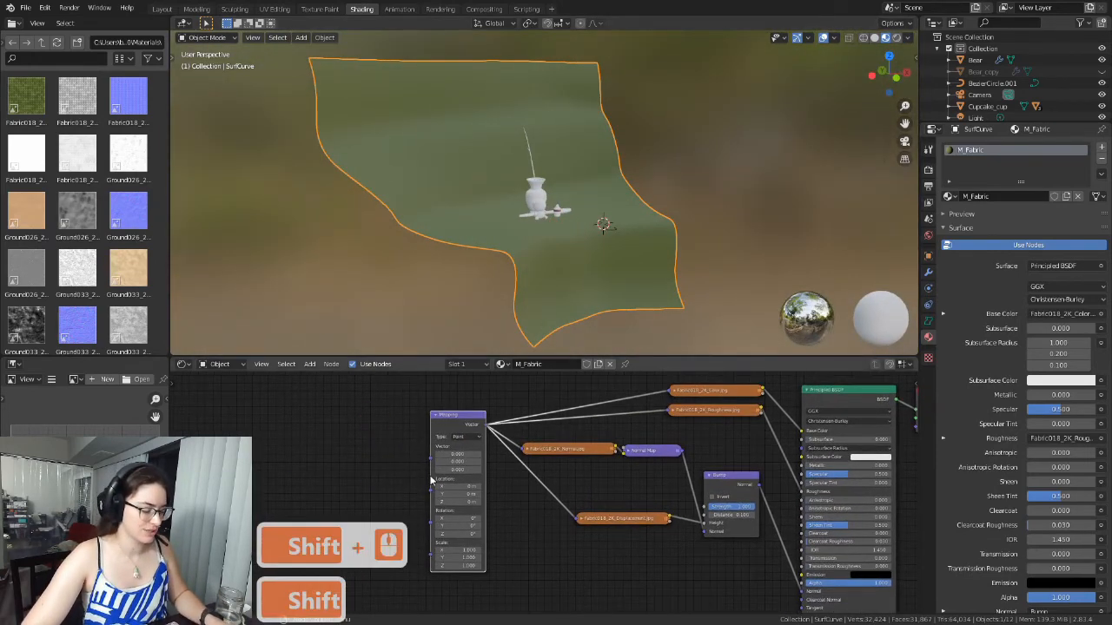
{"action": "key", "text": "shift+a"}
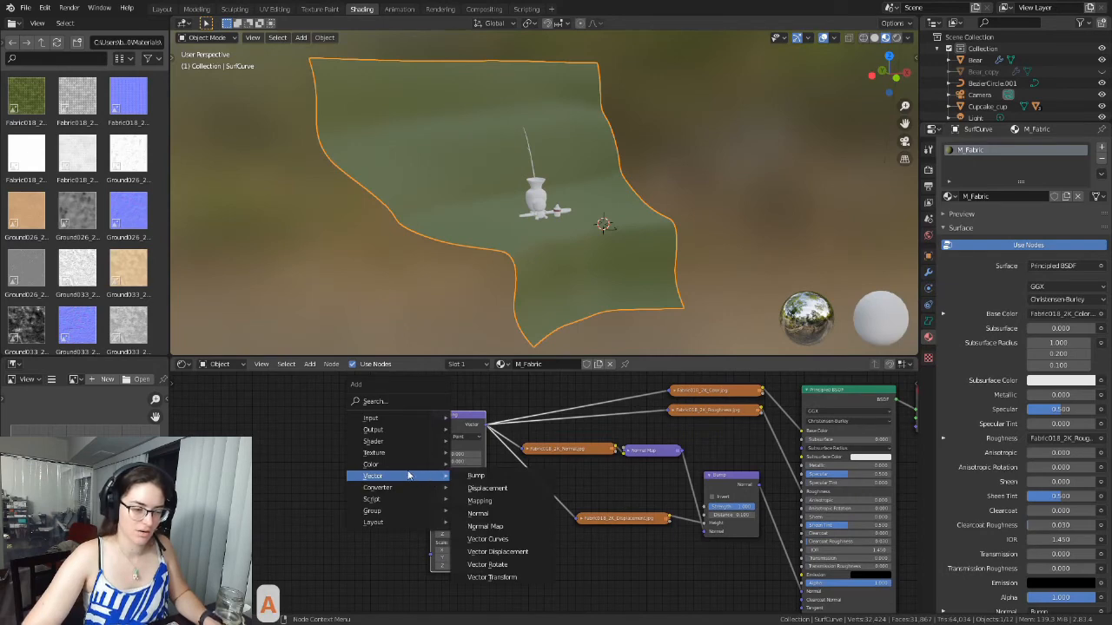
{"action": "mouse_move", "coordinate": [398, 470]}
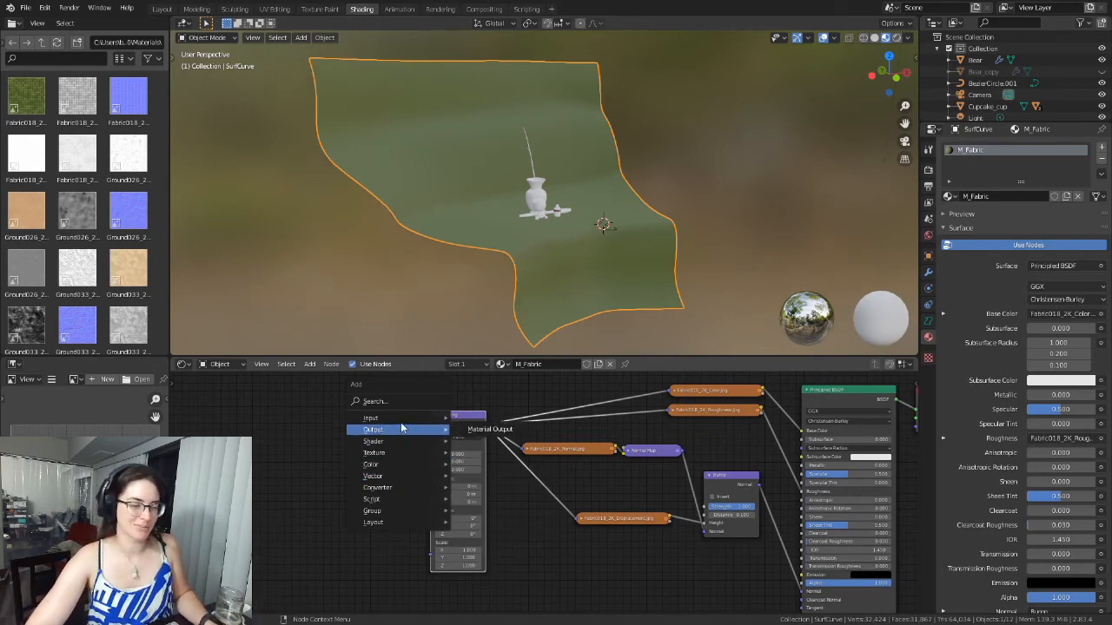
{"action": "mouse_move", "coordinate": [402, 418]}
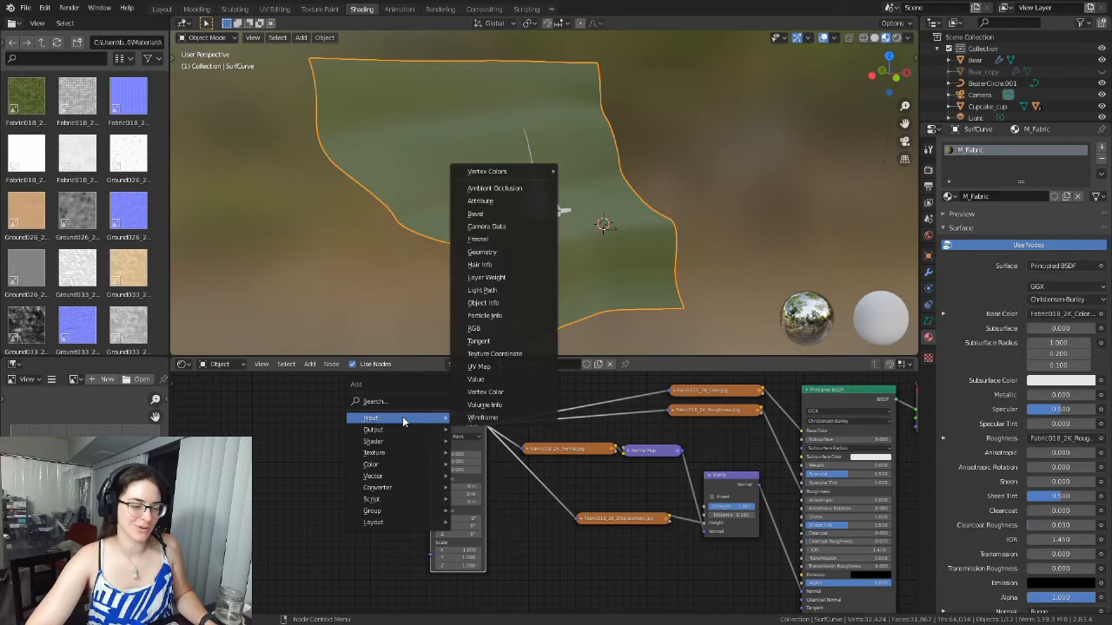
{"action": "left_click", "coordinate": [511, 358]}
{"action": "left_click", "coordinate": [323, 430]}
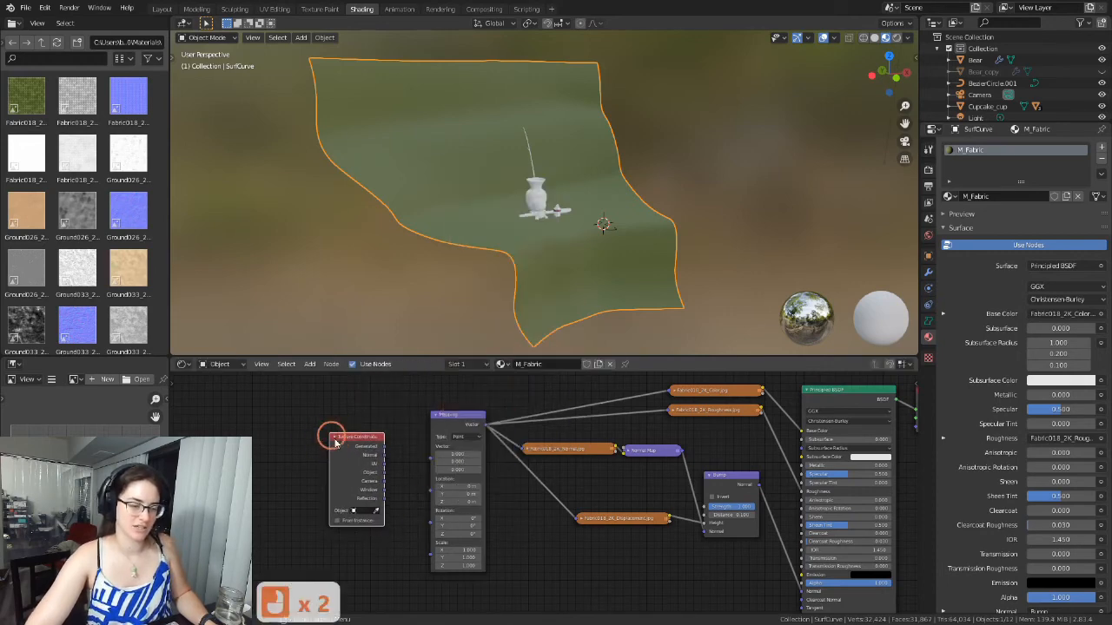
{"action": "scroll", "coordinate": [385, 501], "scroll_direction": "up", "scroll_amount": 2}
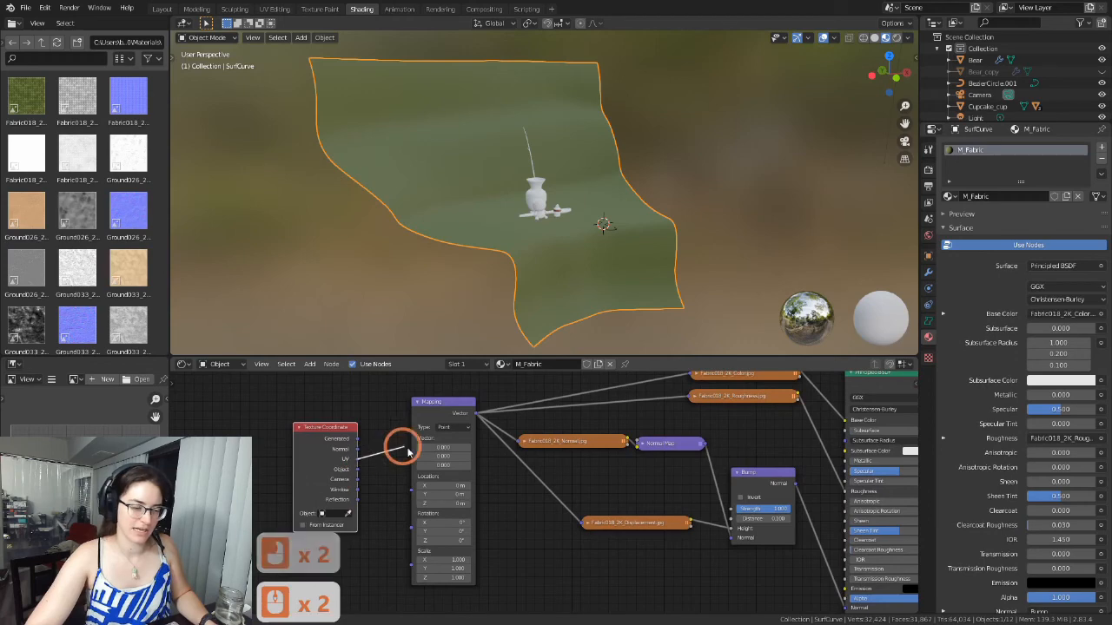
{"action": "left_click_drag", "start_coordinate": [402, 450], "coordinate": [413, 441]}
{"action": "middle_click_drag", "start_coordinate": [622, 246], "coordinate": [576, 268]}
{"action": "scroll", "coordinate": [568, 253], "scroll_direction": "up", "scroll_amount": 2}
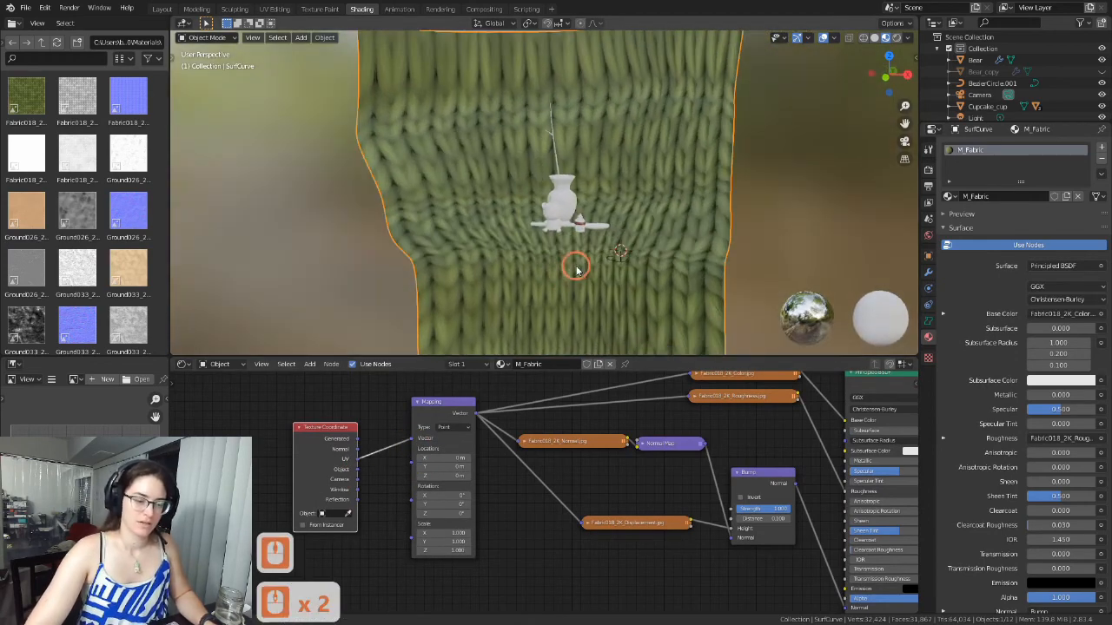
Try a Mapping scale of 2 in both X and Y, checking the knit on the cloth.
{"action": "left_click", "coordinate": [458, 532]}
{"action": "left_click", "coordinate": [458, 536]}
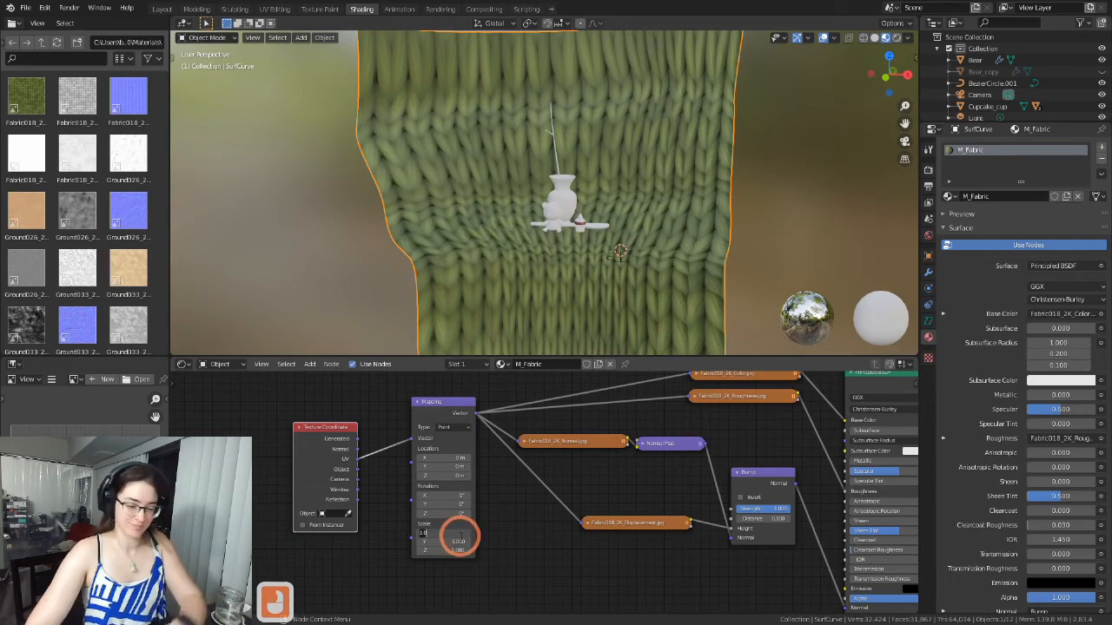
{"action": "type", "text": "2"}
{"action": "left_click", "coordinate": [460, 543]}
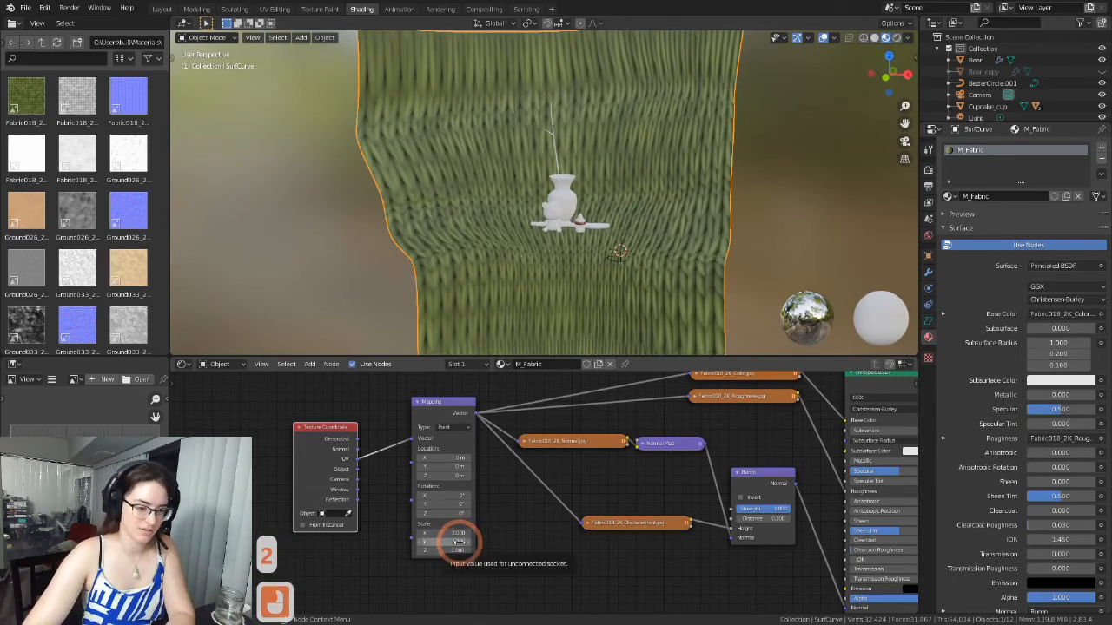
{"action": "key", "text": "2"}
{"action": "left_click", "coordinate": [458, 541]}
{"action": "type", "text": "2"}
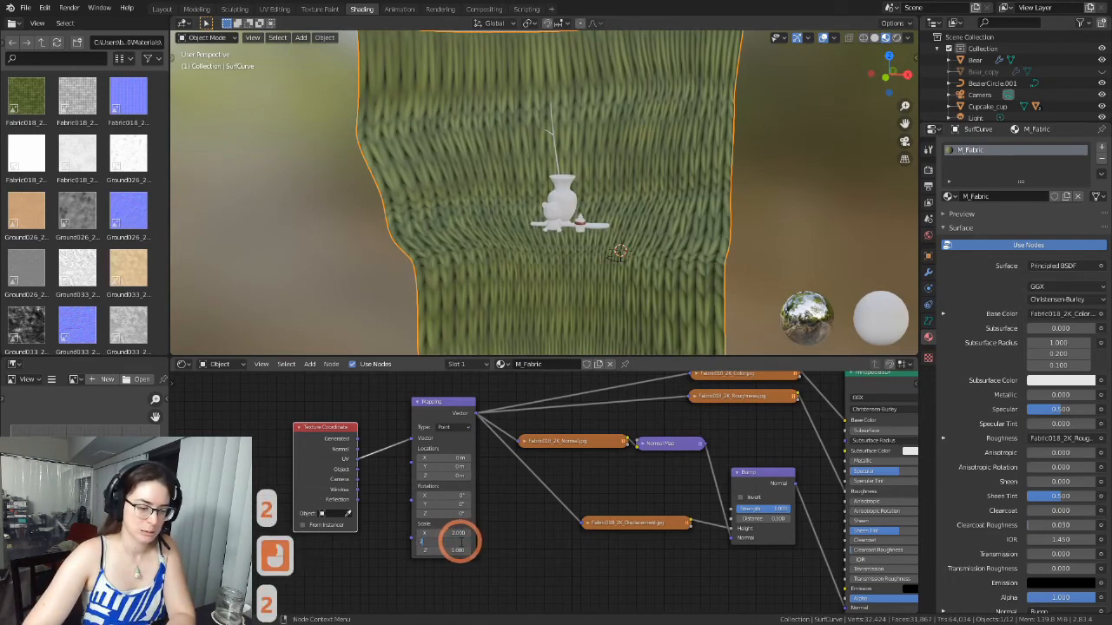
{"action": "key", "text": "Return"}
{"action": "scroll", "coordinate": [532, 311], "scroll_direction": "up", "scroll_amount": 6}
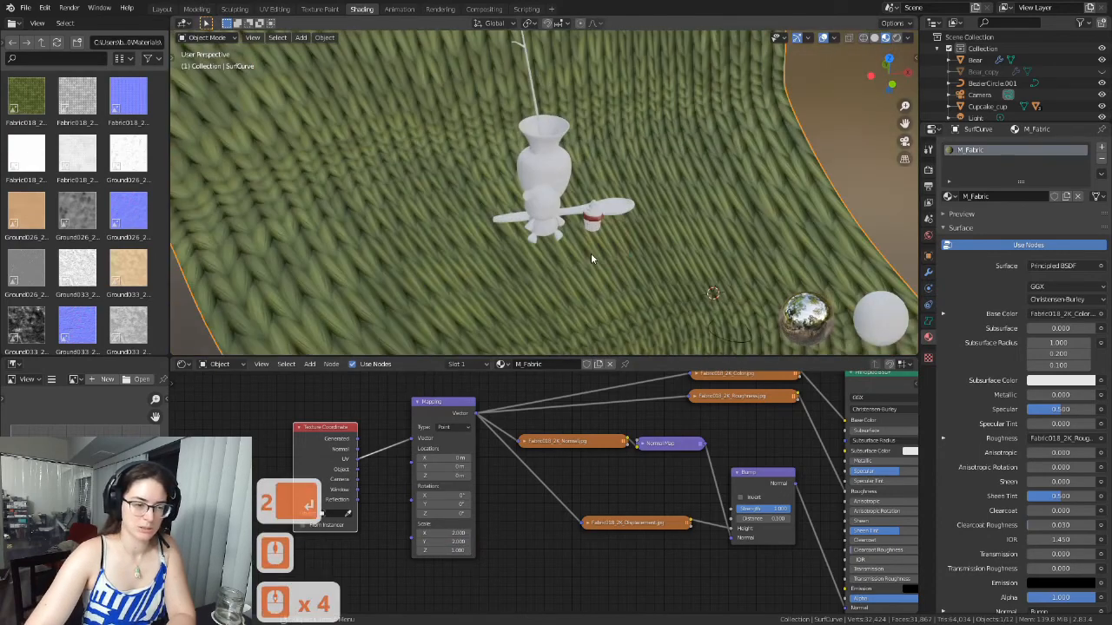
{"action": "middle_click_drag", "start_coordinate": [494, 228], "coordinate": [530, 260]}
Try a Y scale of 4 on the Mapping node and check the stitch proportions.
{"action": "left_click", "coordinate": [448, 545]}
{"action": "type", "text": "4"}
{"action": "key", "text": "Return"}
{"action": "scroll", "coordinate": [524, 171], "scroll_direction": "down", "scroll_amount": 1}
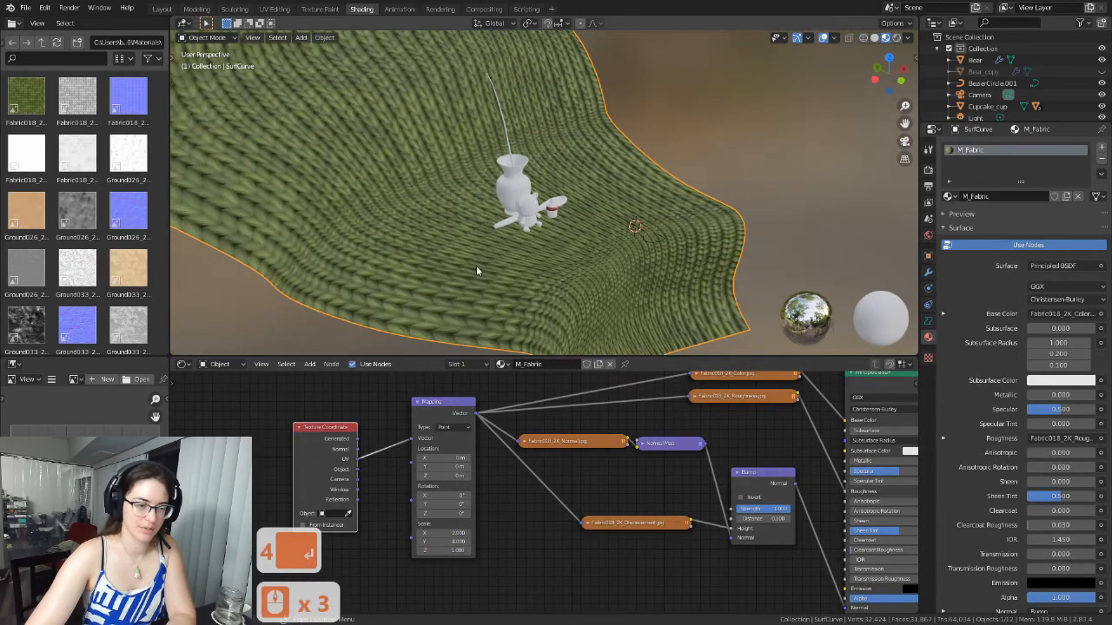
{"action": "middle_click_drag", "start_coordinate": [556, 272], "coordinate": [522, 275]}
Set the Mapping node's X and Y scale to 5.
{"action": "left_click", "coordinate": [450, 533]}
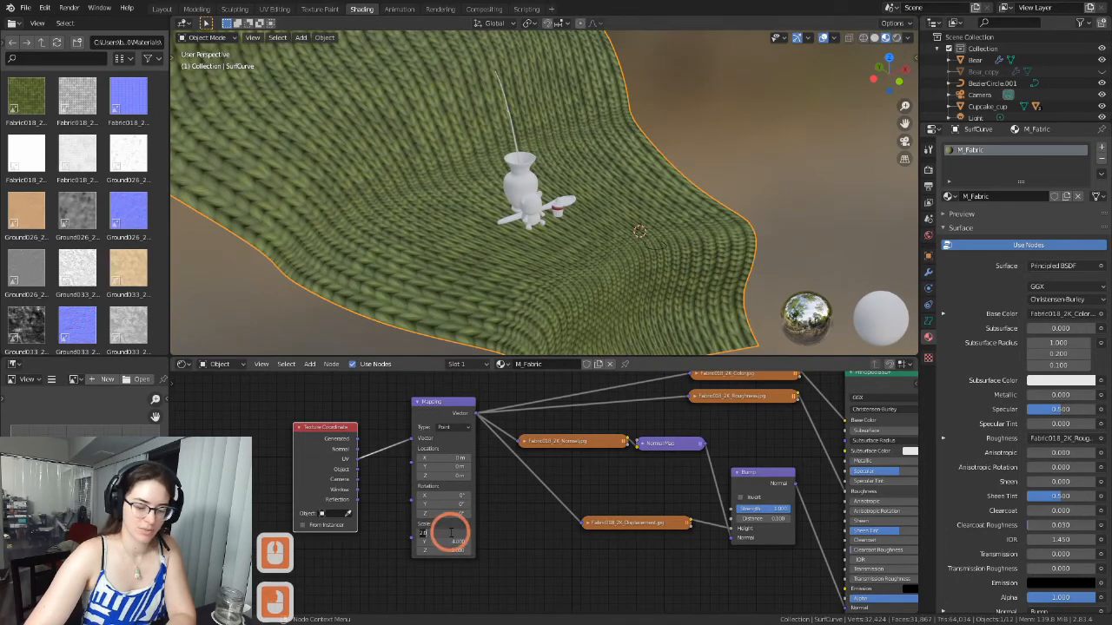
{"action": "type", "text": "5"}
{"action": "key", "text": "Return"}
{"action": "left_click", "coordinate": [452, 543]}
{"action": "type", "text": "5"}
{"action": "key", "text": "Return"}
Examine the knit's stitch size and stretching around the vase and bear, close up and from different angles.
{"action": "middle_click_drag", "start_coordinate": [570, 224], "coordinate": [509, 210]}
{"action": "scroll", "coordinate": [507, 254], "scroll_direction": "up", "scroll_amount": 2}
{"action": "scroll", "coordinate": [506, 254], "scroll_direction": "up", "scroll_amount": 2}
{"action": "middle_click_drag", "start_coordinate": [505, 253], "coordinate": [635, 173]}
{"action": "scroll", "coordinate": [526, 255], "scroll_direction": "up", "scroll_amount": 6}
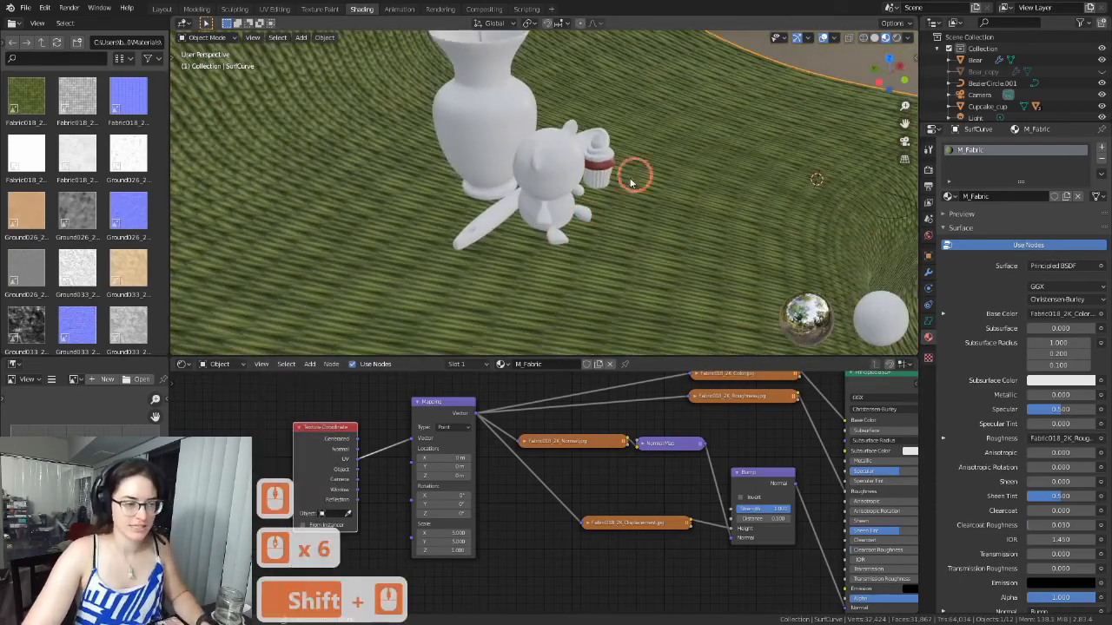
{"action": "middle_click_drag", "start_coordinate": [479, 261], "coordinate": [527, 276], "text": "shift"}
{"action": "middle_click_drag", "start_coordinate": [490, 226], "coordinate": [613, 209], "text": "shift"}
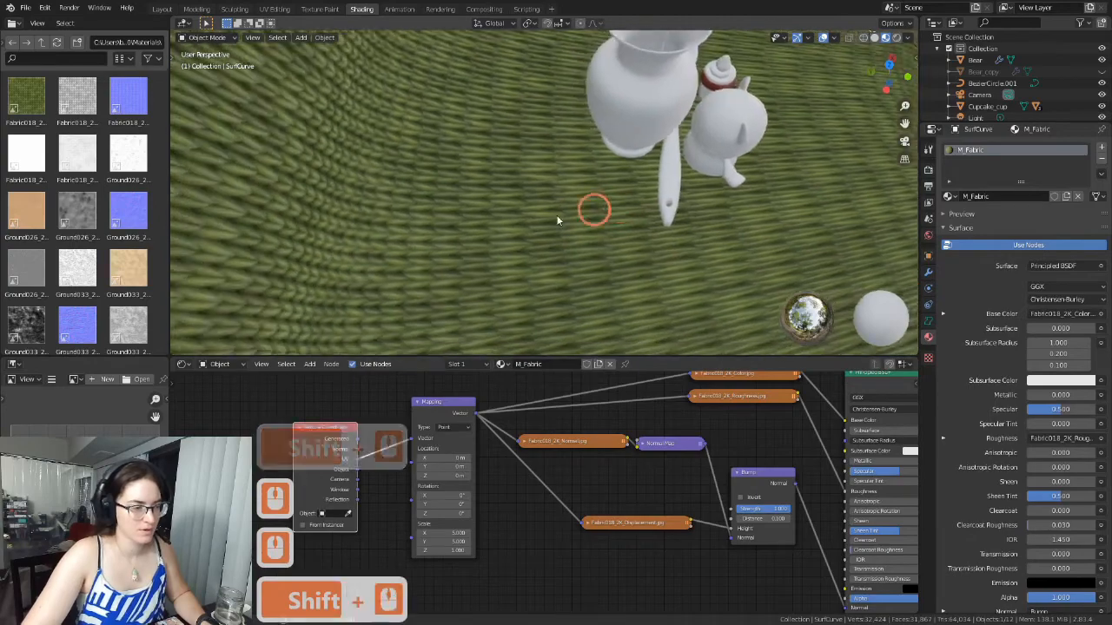
{"action": "scroll", "coordinate": [322, 196], "scroll_direction": "up", "scroll_amount": 2}
{"action": "middle_click_drag", "start_coordinate": [381, 209], "coordinate": [605, 178]}
{"action": "scroll", "coordinate": [786, 203], "scroll_direction": "down", "scroll_amount": 6}
{"action": "middle_click_drag", "start_coordinate": [779, 212], "coordinate": [587, 191]}
{"action": "scroll", "coordinate": [645, 287], "scroll_direction": "down", "scroll_amount": 2}
{"action": "scroll", "coordinate": [552, 250], "scroll_direction": "down", "scroll_amount": 3}
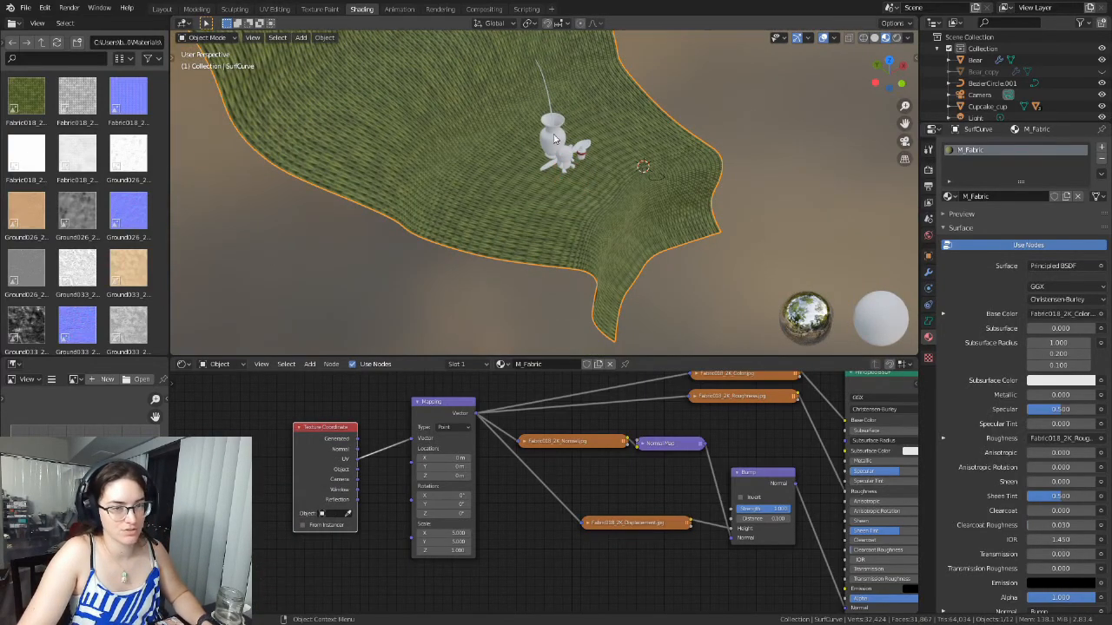
{"action": "scroll", "coordinate": [588, 204], "scroll_direction": "up", "scroll_amount": 7}
{"action": "middle_click_drag", "start_coordinate": [497, 176], "coordinate": [547, 247], "text": "shift"}
{"action": "scroll", "coordinate": [548, 247], "scroll_direction": "down", "scroll_amount": 8}
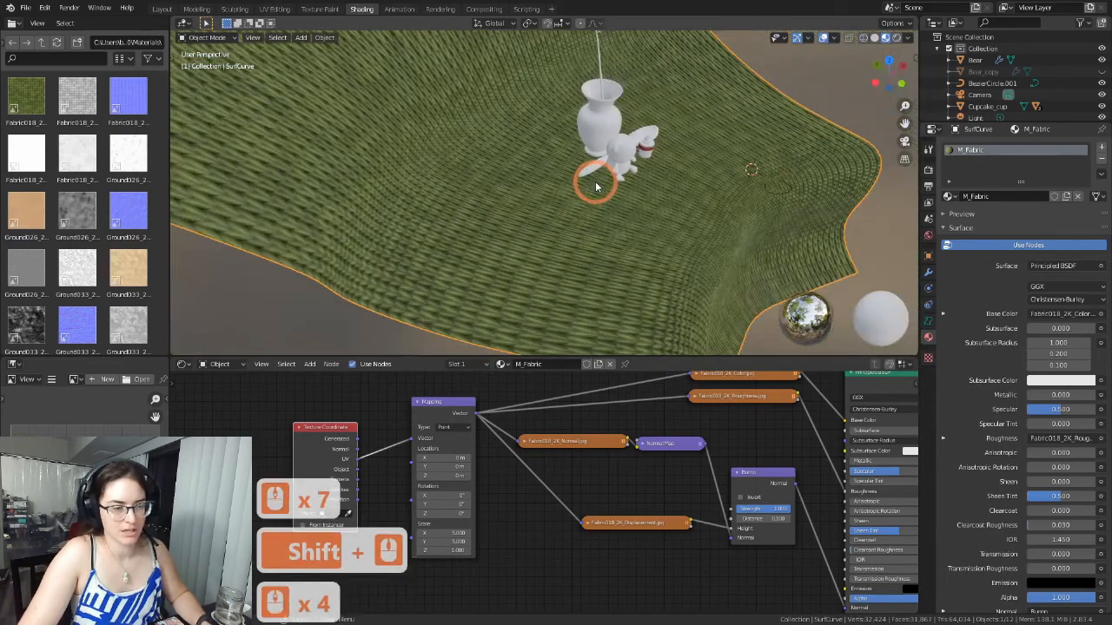
Inspect the cloth surface's control points in Edit Mode, and return to Object Mode.
{"action": "key", "text": "Tab"}
{"action": "middle_click_drag", "start_coordinate": [593, 198], "coordinate": [478, 154]}
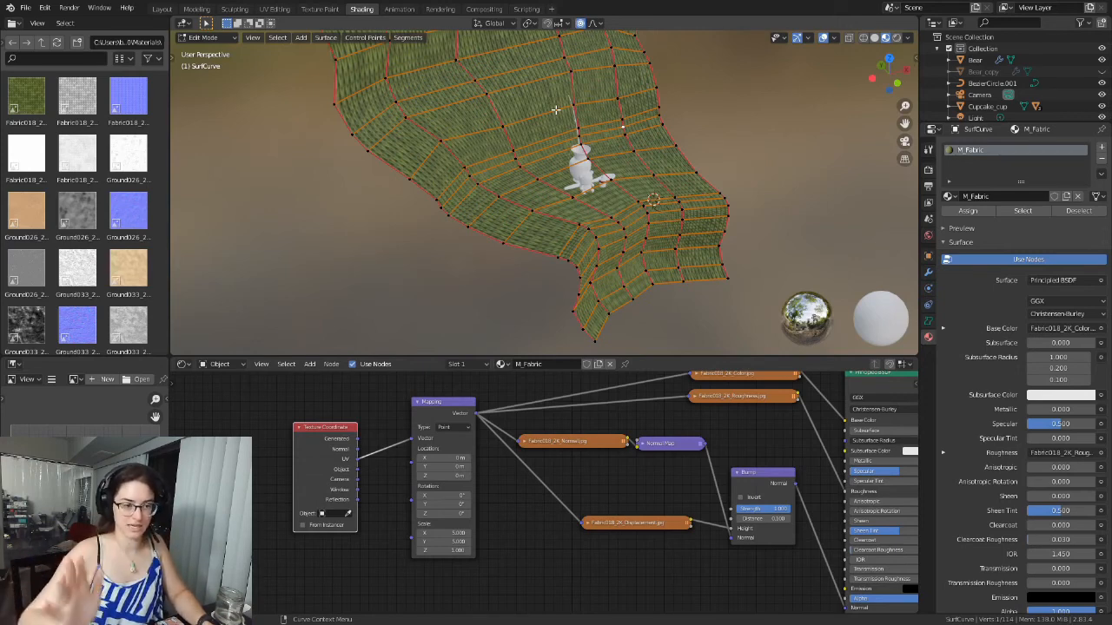
{"action": "scroll", "coordinate": [622, 90], "scroll_direction": "up", "scroll_amount": 3}
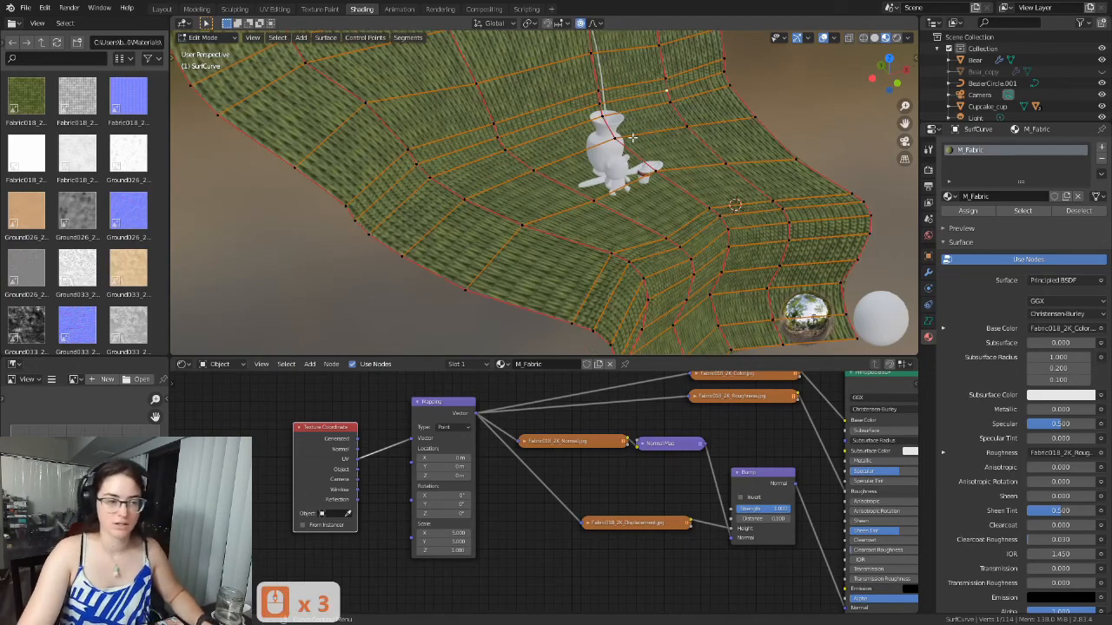
{"action": "scroll", "coordinate": [651, 148], "scroll_direction": "down", "scroll_amount": 2}
{"action": "key", "text": "Tab"}
Compare the fabric pattern's scale with the props from the front, both near and far.
{"action": "middle_click_drag", "start_coordinate": [679, 210], "coordinate": [545, 218], "text": "shift"}
{"action": "scroll", "coordinate": [556, 234], "scroll_direction": "up", "scroll_amount": 3}
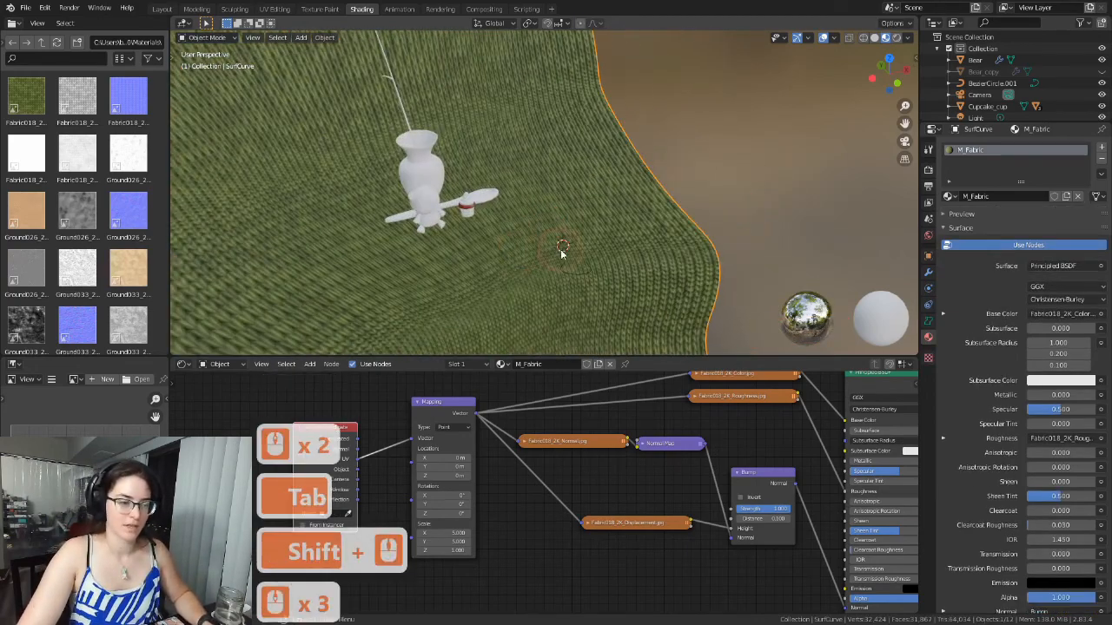
{"action": "scroll", "coordinate": [521, 256], "scroll_direction": "down", "scroll_amount": 2}
{"action": "middle_click_drag", "start_coordinate": [499, 258], "coordinate": [519, 202], "text": "shift"}
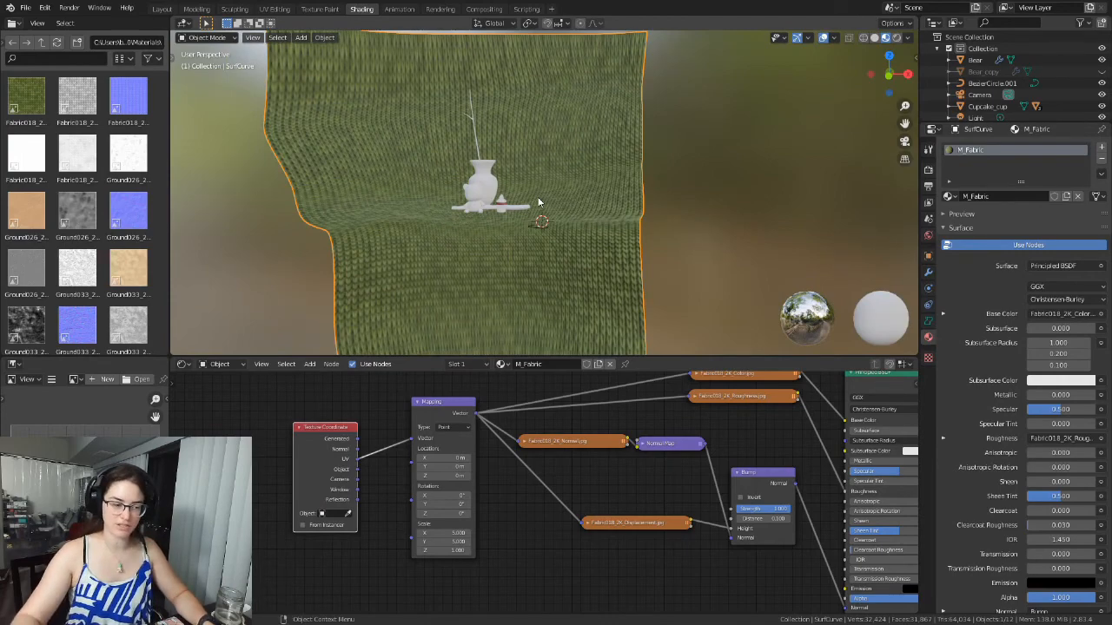
{"action": "middle_click_drag", "start_coordinate": [517, 206], "coordinate": [605, 250], "text": "shift"}
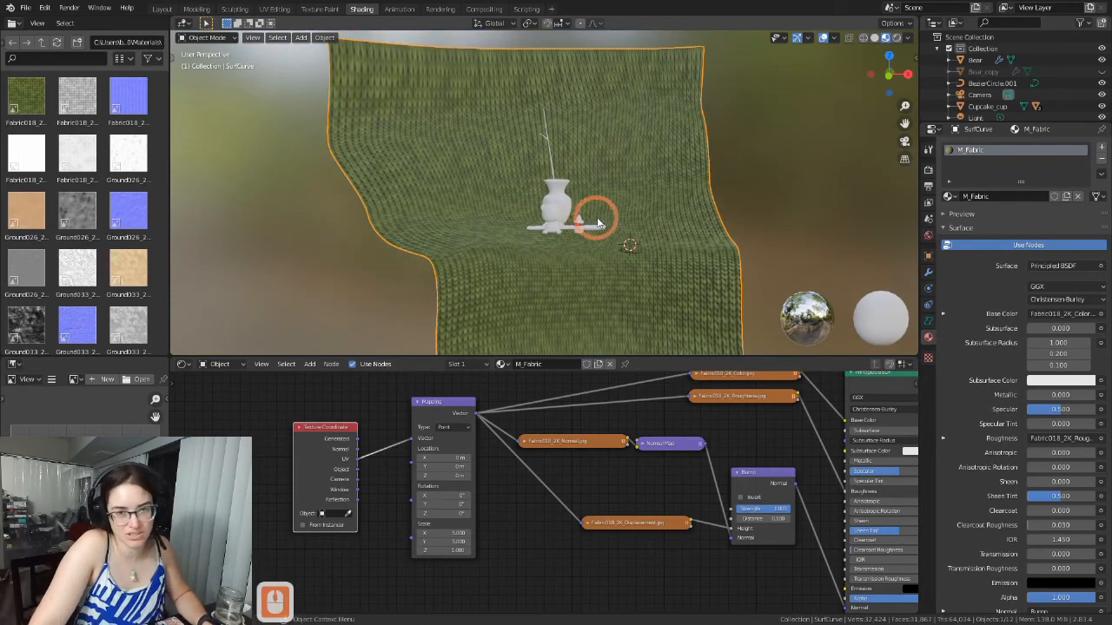
{"action": "scroll", "coordinate": [605, 250], "scroll_direction": "up", "scroll_amount": 7}
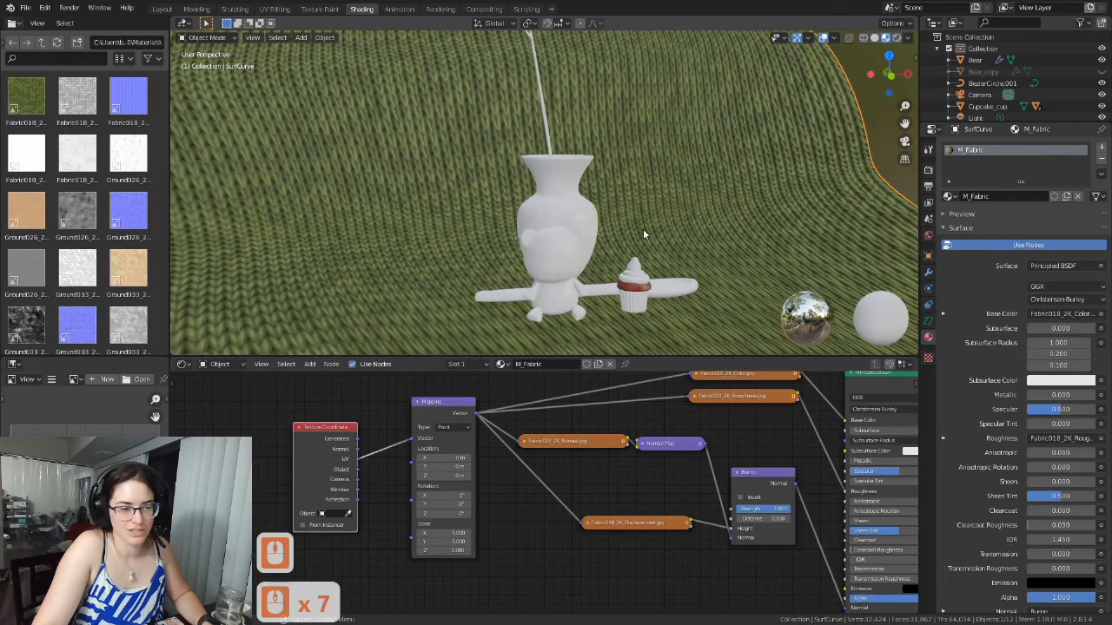
{"action": "scroll", "coordinate": [657, 212], "scroll_direction": "down", "scroll_amount": 6}
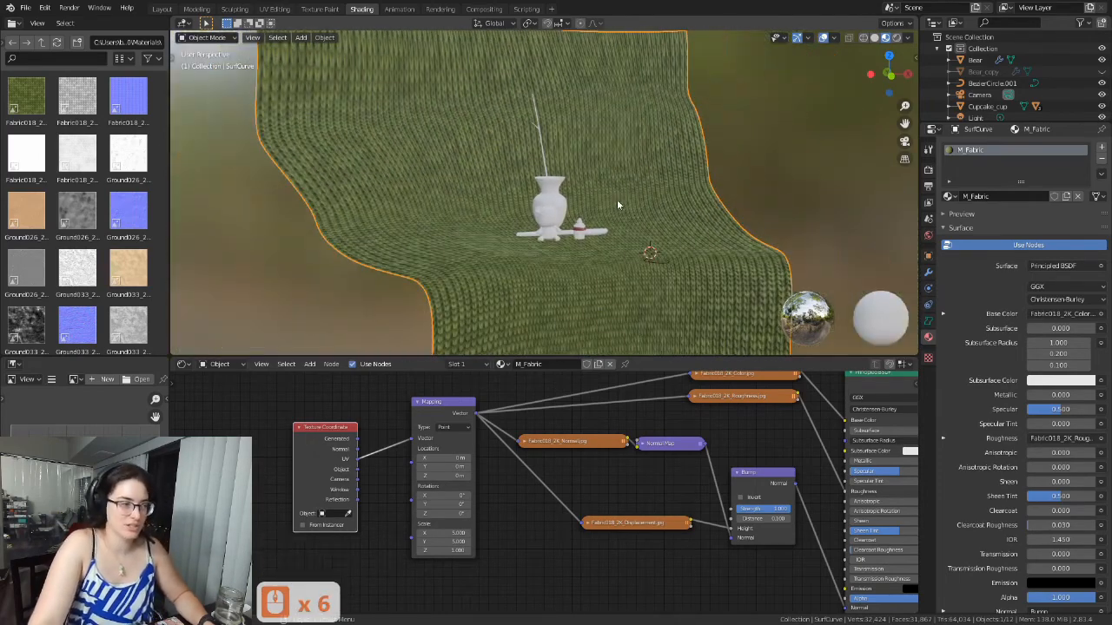
{"action": "middle_click_drag", "start_coordinate": [682, 217], "coordinate": [604, 198]}
{"action": "scroll", "coordinate": [663, 233], "scroll_direction": "up", "scroll_amount": 3}
{"action": "mouse_move", "coordinate": [604, 198]}
{"action": "middle_mouse_down"}
{"action": "mouse_move", "coordinate": [578, 228]}
{"action": "mouse_move", "coordinate": [611, 207]}
{"action": "middle_mouse_up"}
{"action": "scroll", "coordinate": [601, 211], "scroll_direction": "up", "scroll_amount": 1}
{"action": "scroll", "coordinate": [610, 206], "scroll_direction": "down", "scroll_amount": 3}
Move the Bump, displacement texture, Normal Map and normal texture nodes down beside the lower part of the Principled BSDF.
{"action": "scroll", "coordinate": [627, 485], "scroll_direction": "down", "scroll_amount": 4}
{"action": "scroll", "coordinate": [624, 486], "scroll_direction": "down", "scroll_amount": 1}
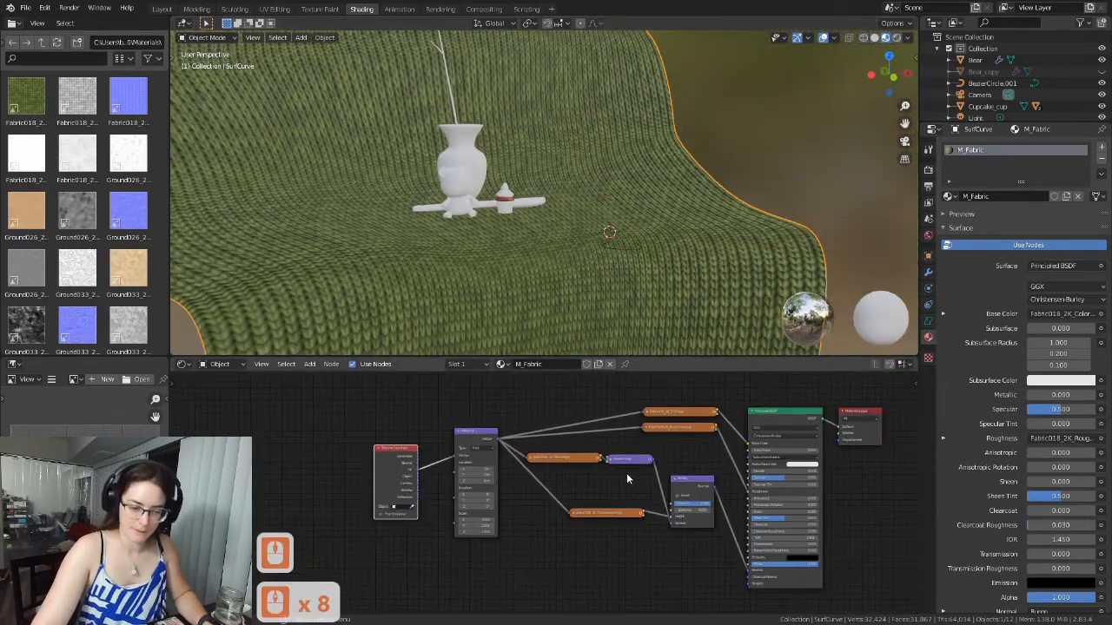
{"action": "left_click_drag", "start_coordinate": [680, 489], "coordinate": [715, 545]}
{"action": "left_click_drag", "start_coordinate": [625, 519], "coordinate": [660, 587]}
{"action": "left_click_drag", "start_coordinate": [633, 460], "coordinate": [665, 567]}
{"action": "left_click_drag", "start_coordinate": [579, 462], "coordinate": [565, 556]}
Collapse the Mapping and Texture Coordinate nodes and place them next to each other.
{"action": "left_click", "coordinate": [458, 432]}
{"action": "left_click_drag", "start_coordinate": [472, 433], "coordinate": [492, 478]}
{"action": "left_click", "coordinate": [379, 445]}
{"action": "left_click_drag", "start_coordinate": [385, 446], "coordinate": [438, 475]}
Collapse the Bump node and line it up between the Normal Map node and the Principled BSDF.
{"action": "middle_click_drag", "start_coordinate": [675, 485], "coordinate": [609, 471], "text": "shift"}
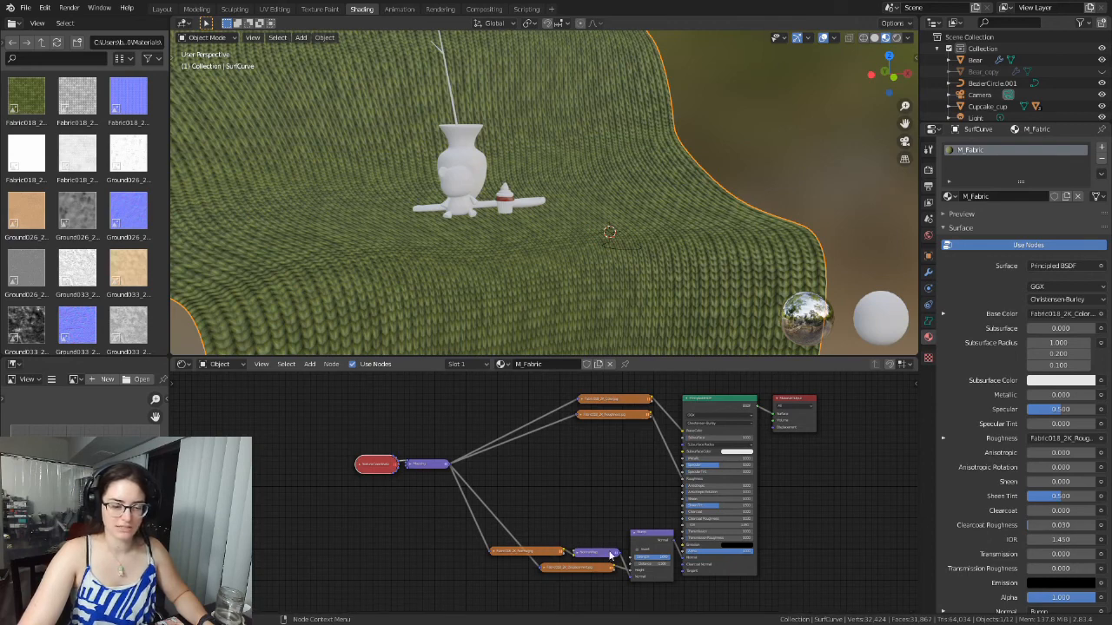
{"action": "left_click_drag", "start_coordinate": [630, 535], "coordinate": [639, 560]}
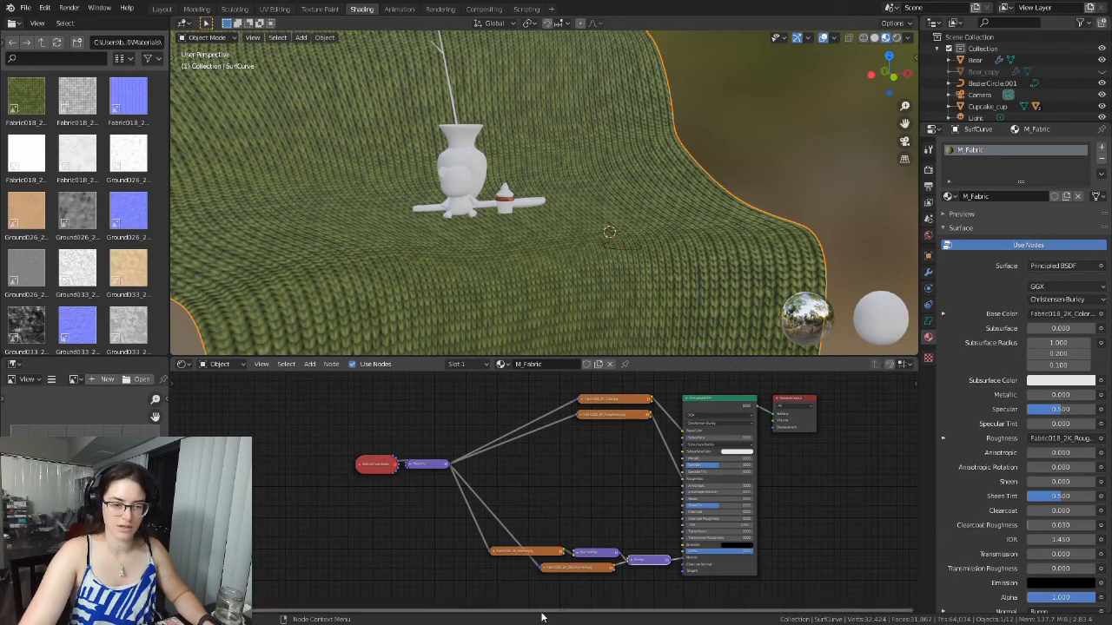
{"action": "left_click", "coordinate": [584, 556]}
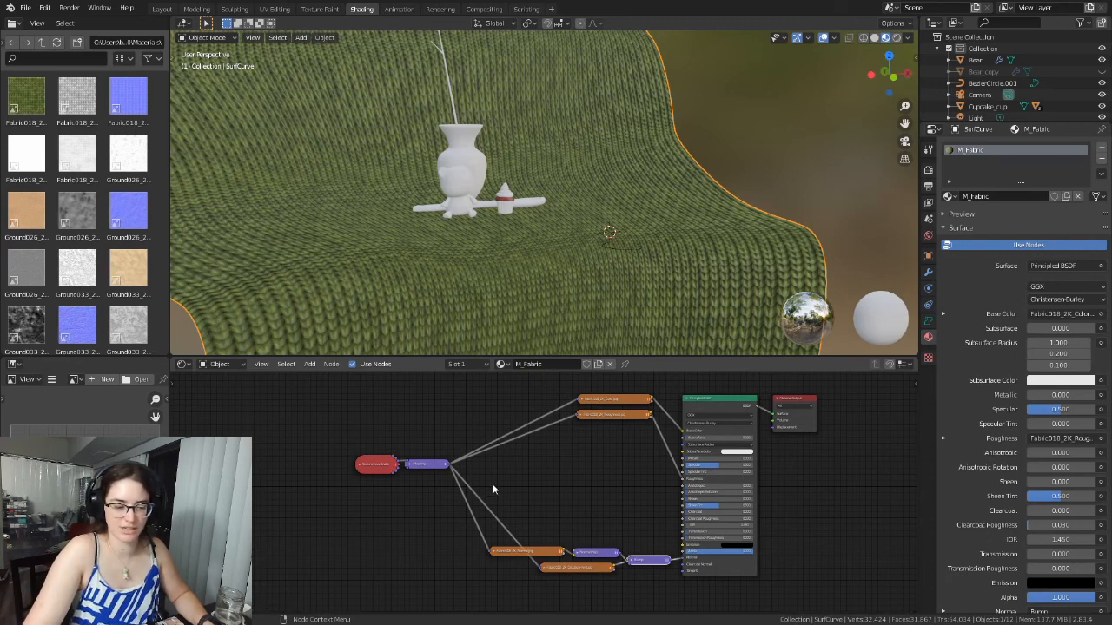
Move the collapsed Mapping and Texture Coordinate nodes closer to the Fabric018 image texture nodes, keeping the two side by side.
{"action": "left_click_drag", "start_coordinate": [428, 466], "coordinate": [463, 463]}
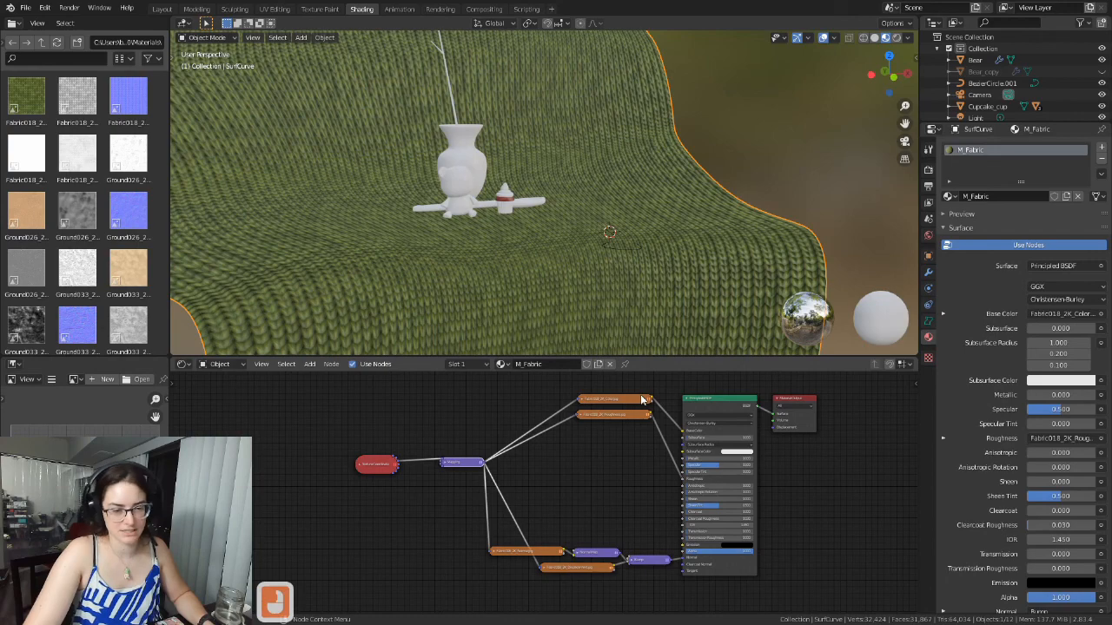
{"action": "left_click_drag", "start_coordinate": [378, 465], "coordinate": [408, 469]}
Expand and collapse the Texture Coordinate node twice, leaving it collapsed.
{"action": "scroll", "coordinate": [408, 469], "scroll_direction": "up", "scroll_amount": 5}
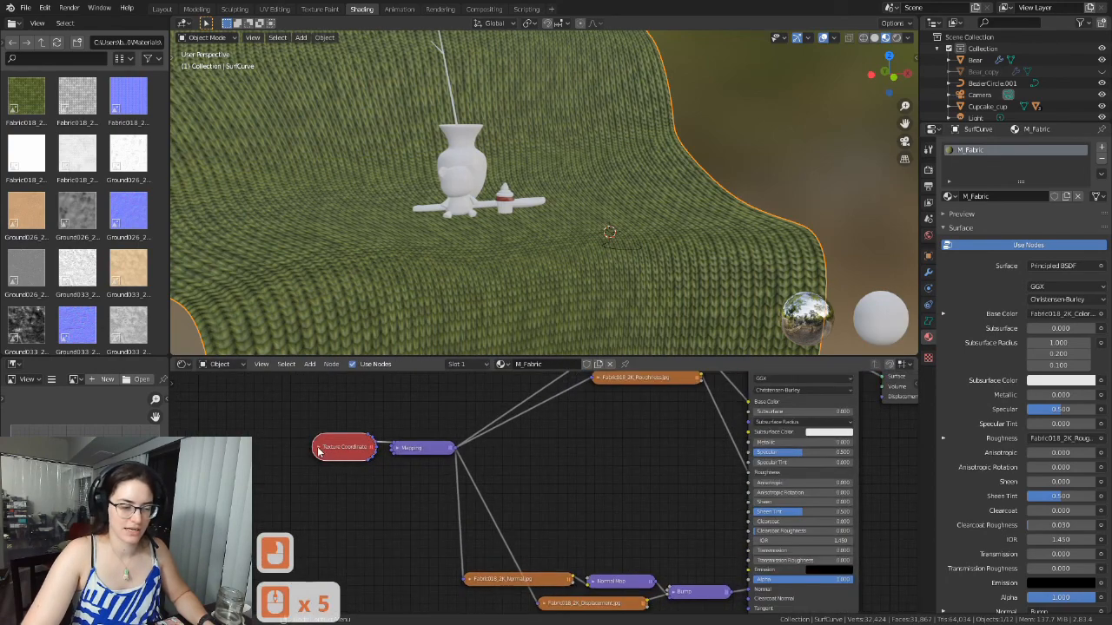
{"action": "left_click", "coordinate": [319, 450]}
{"action": "left_click", "coordinate": [320, 449]}
{"action": "left_click", "coordinate": [321, 450]}
{"action": "left_click", "coordinate": [321, 449]}
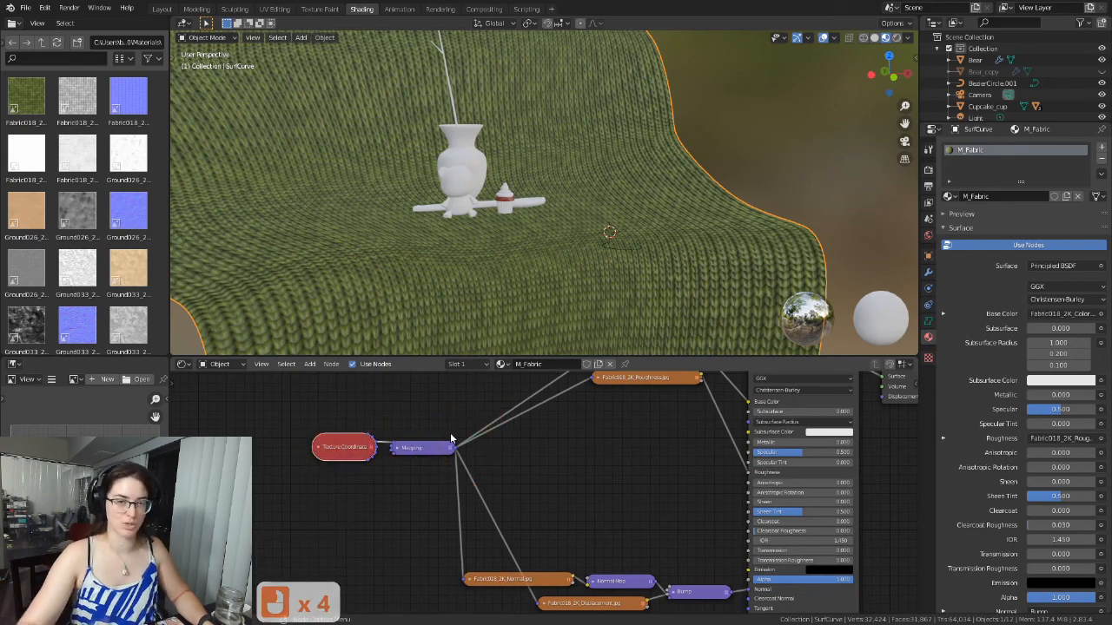
{"action": "scroll", "coordinate": [566, 253], "scroll_direction": "down", "scroll_amount": 5}
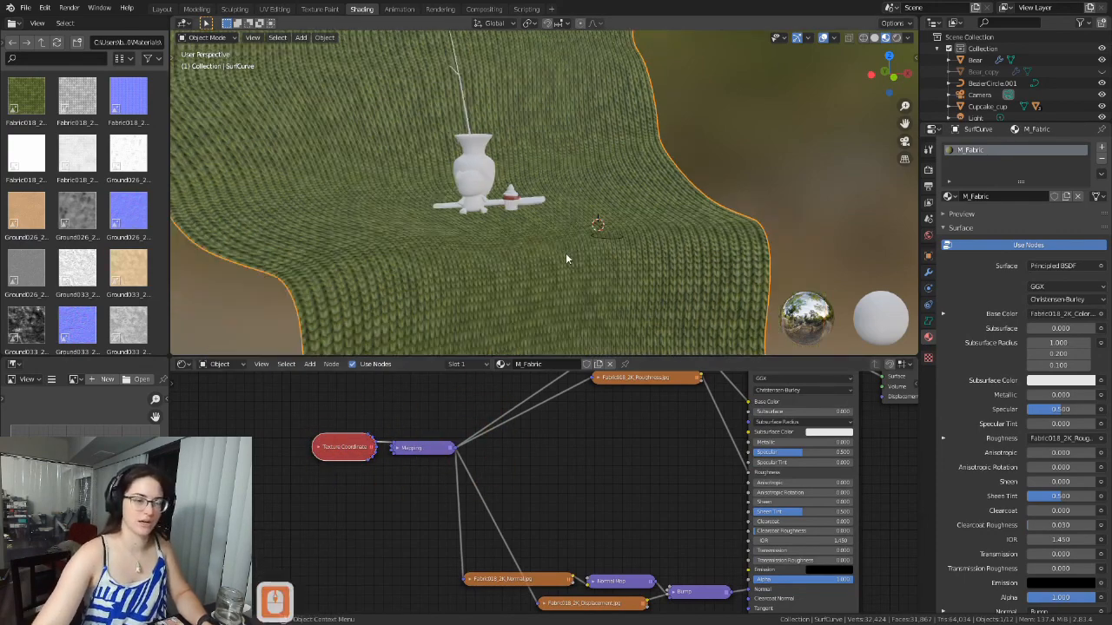
{"action": "scroll", "coordinate": [582, 209], "scroll_direction": "up", "scroll_amount": 4}
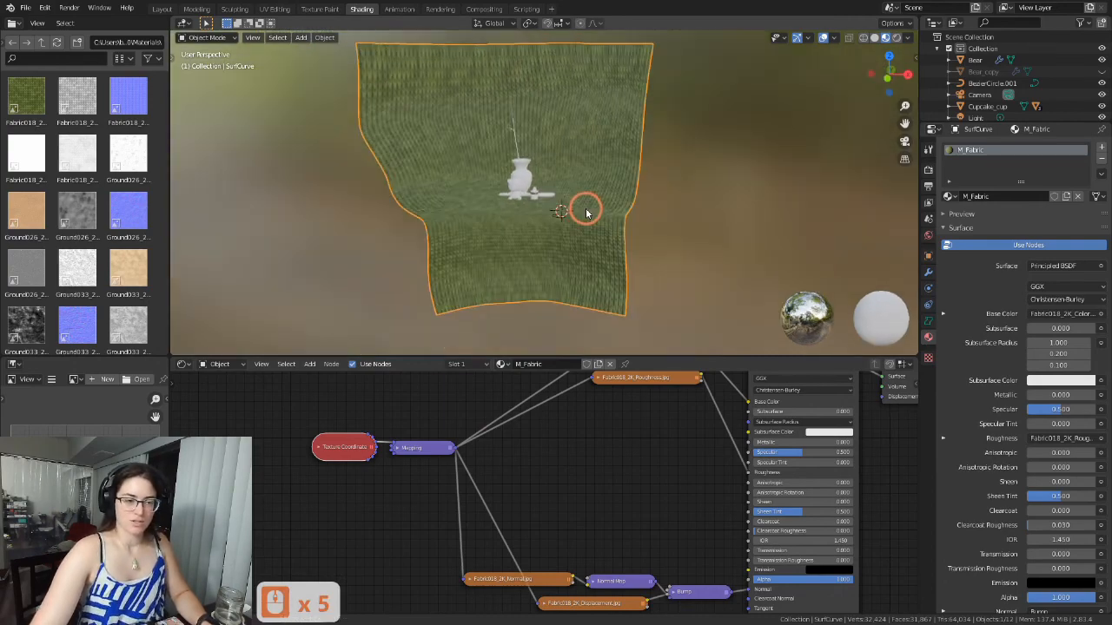
{"action": "middle_click_drag", "start_coordinate": [579, 214], "coordinate": [669, 214], "text": "shift"}
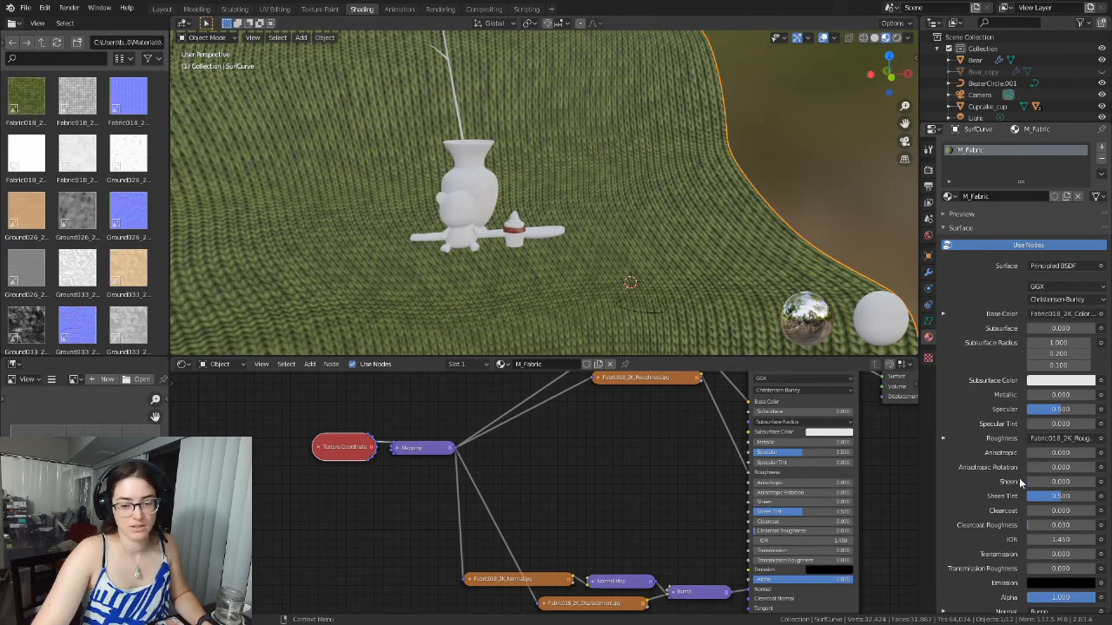
{"action": "scroll", "coordinate": [992, 548], "scroll_direction": "down", "scroll_amount": 3}
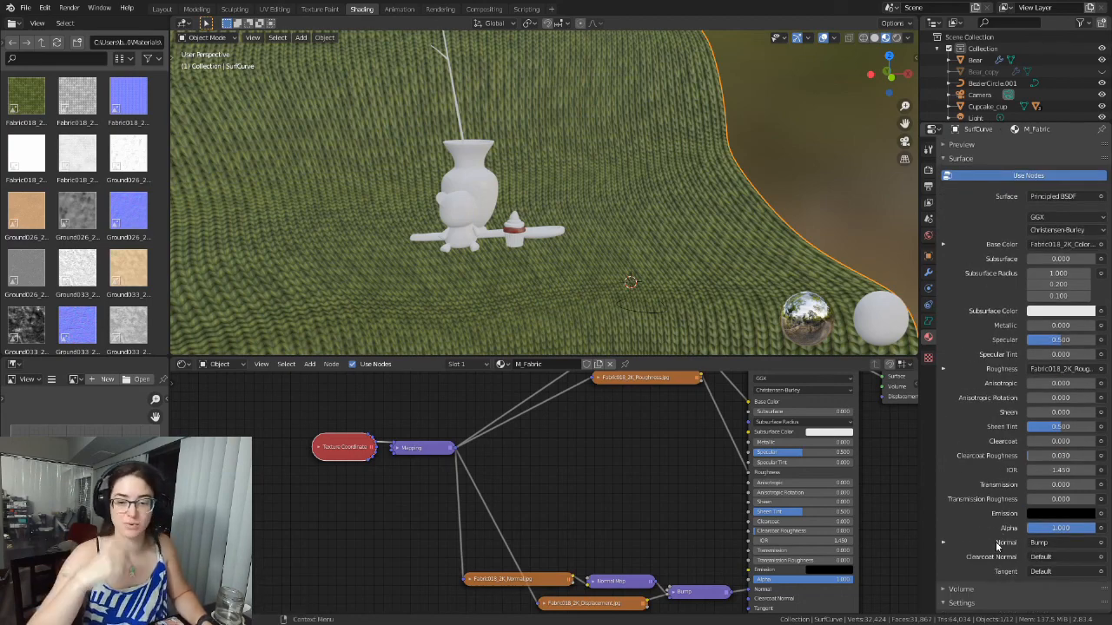
{"action": "scroll", "coordinate": [991, 486], "scroll_direction": "up", "scroll_amount": 2}
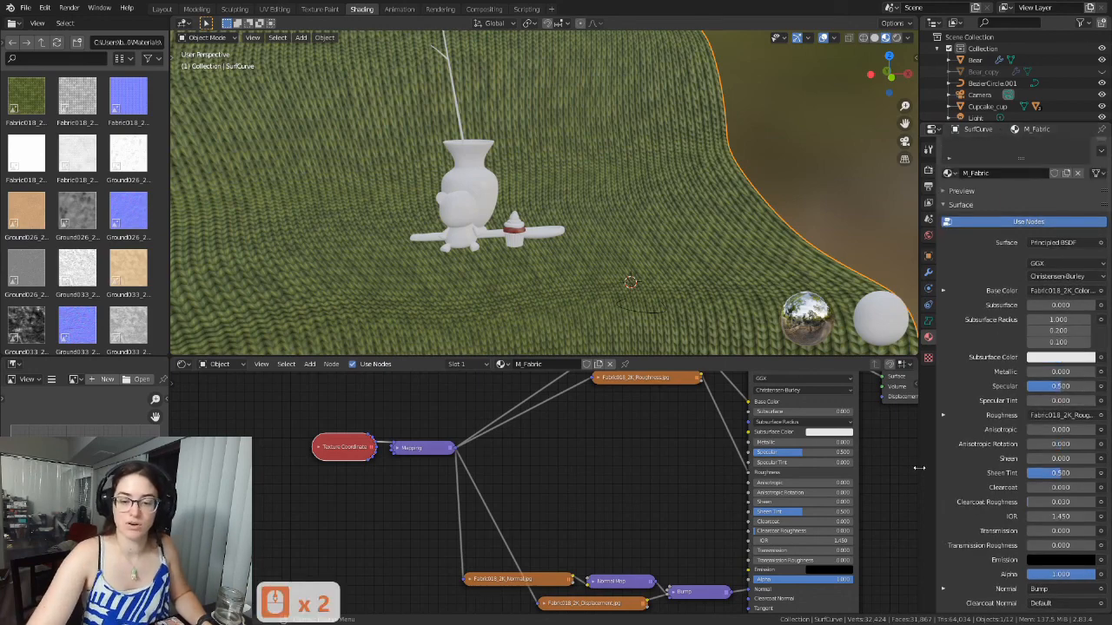